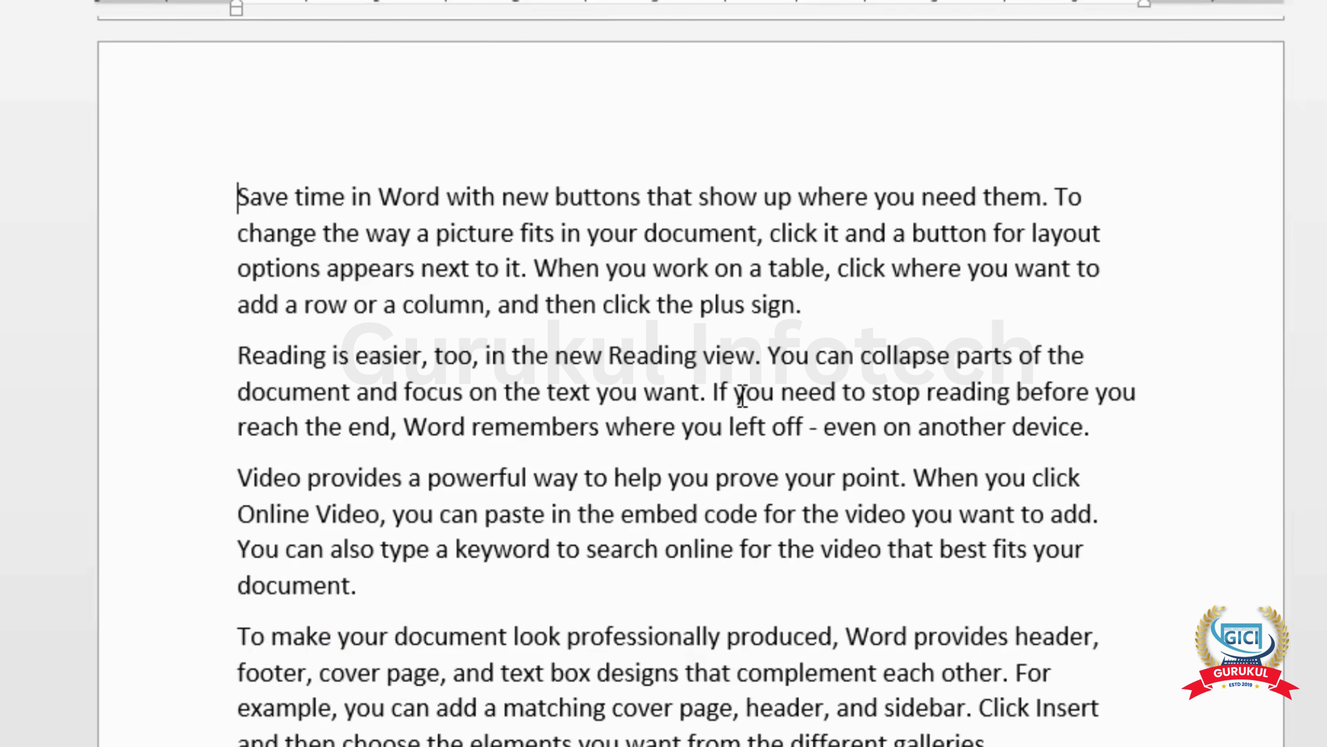
# From just after the "s" of "search" in the first paragraph, extend the selection character by character back over "rd to s".
pyautogui.scroll(12, 742, 395)
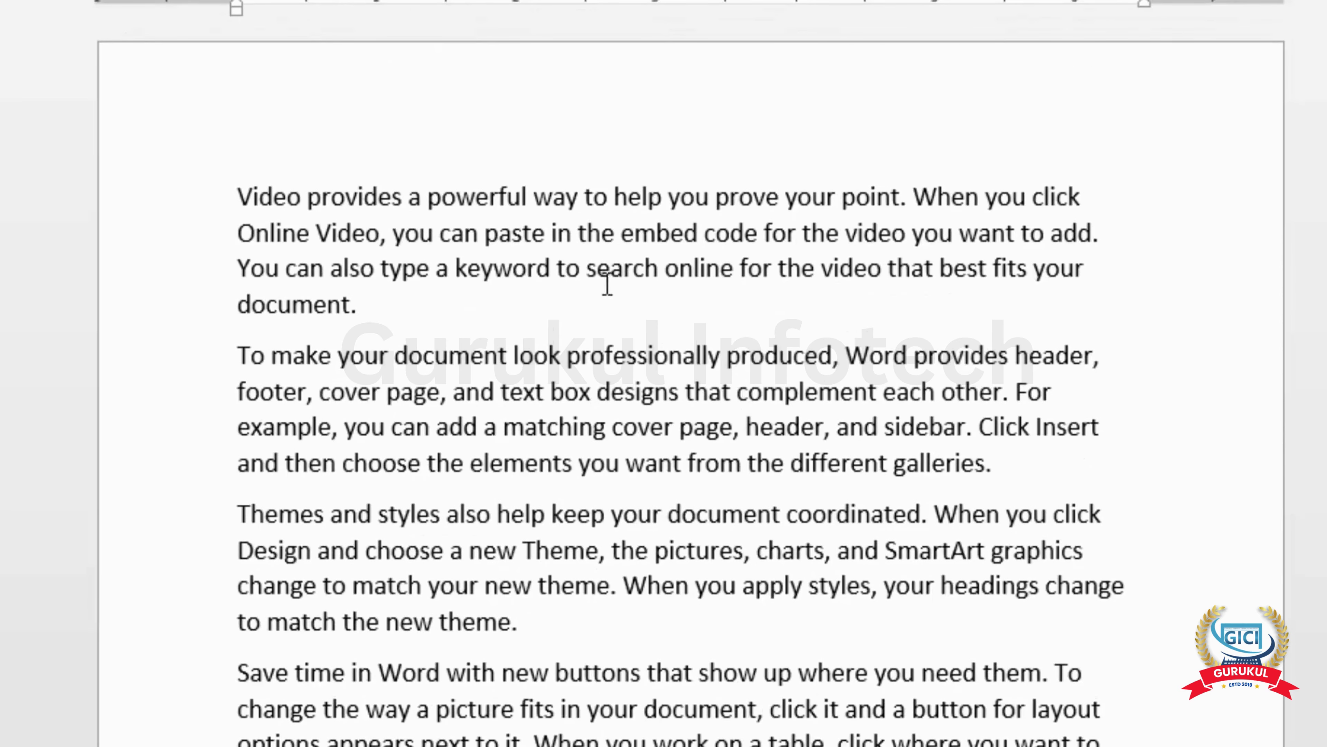
pyautogui.click(623, 272)
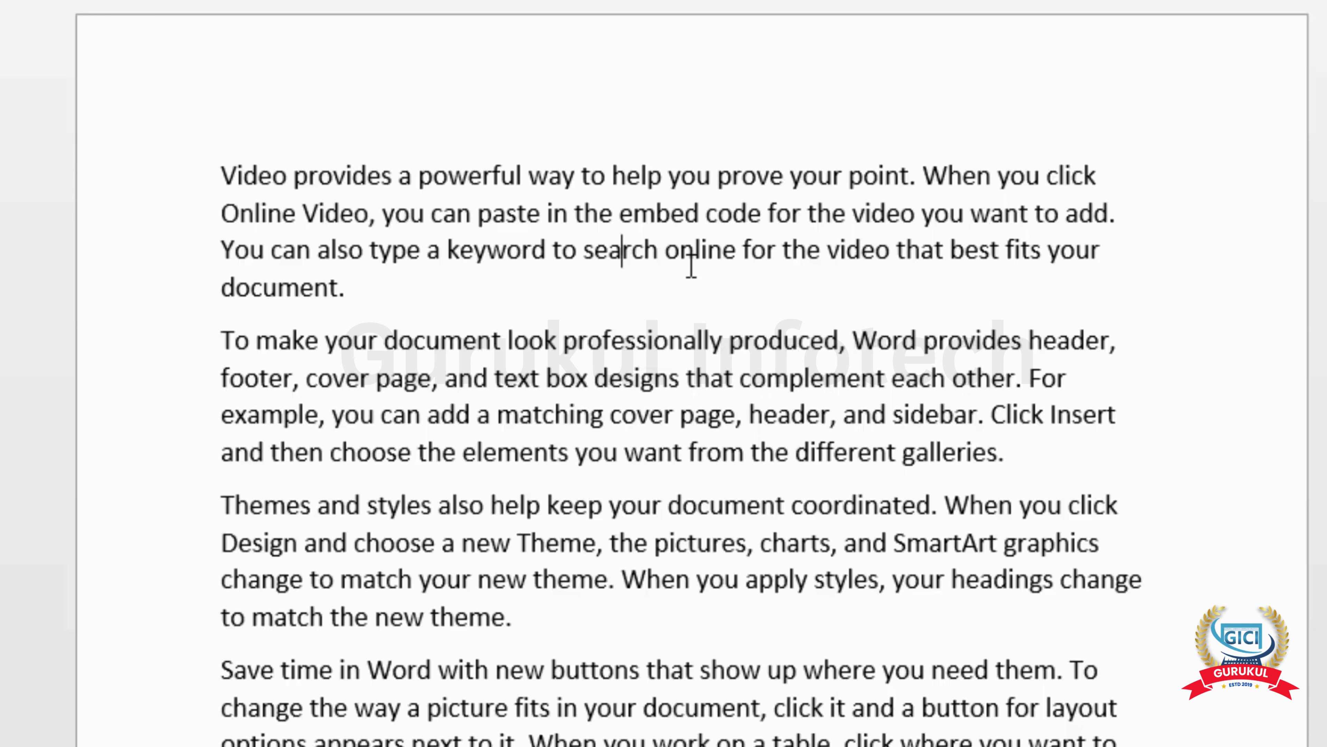
pyautogui.press('Left')
pyautogui.press('Left')
pyautogui.hotkey('shift', 'Left')
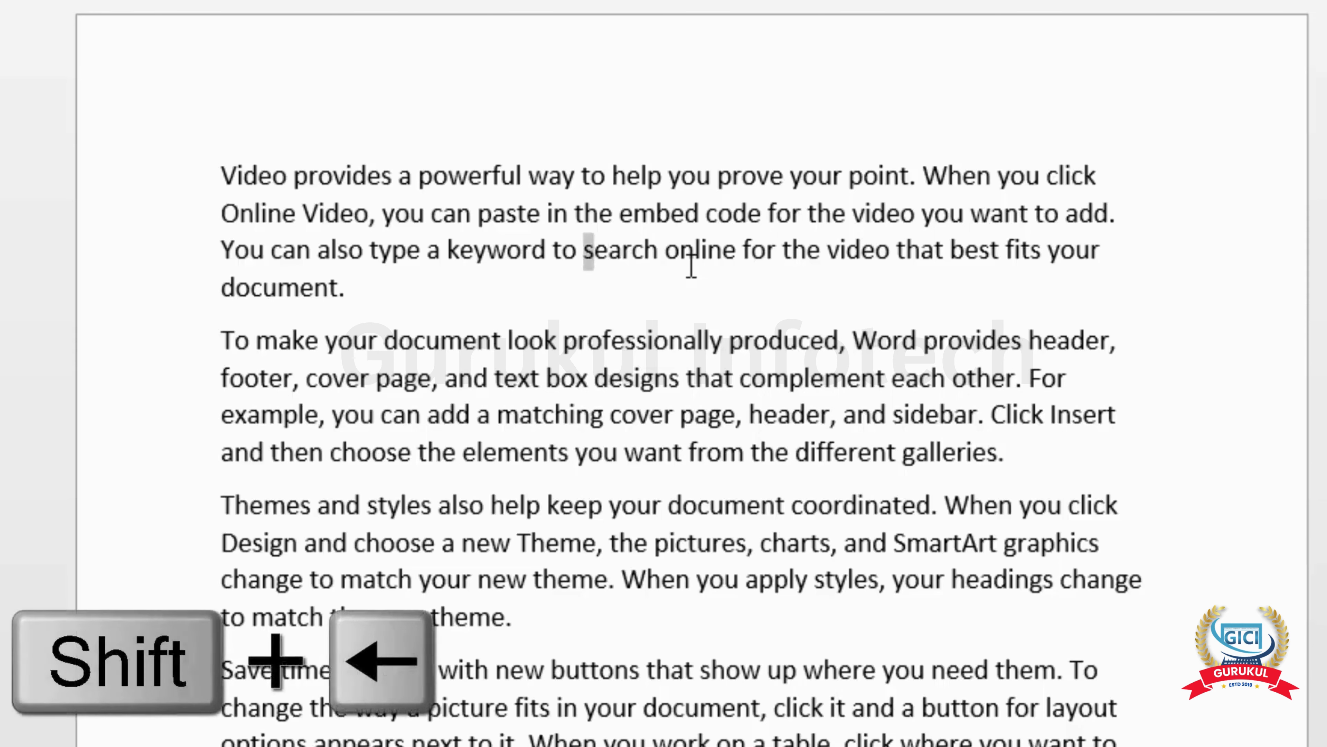
pyautogui.hotkey('shift', 'Left')
pyautogui.hotkey('shift', 'Left')
pyautogui.hotkey('shift', 'Left')
pyautogui.hotkey('shift', 'Left')
pyautogui.hotkey('shift', 'Left')
pyautogui.hotkey('shift', 'Left')
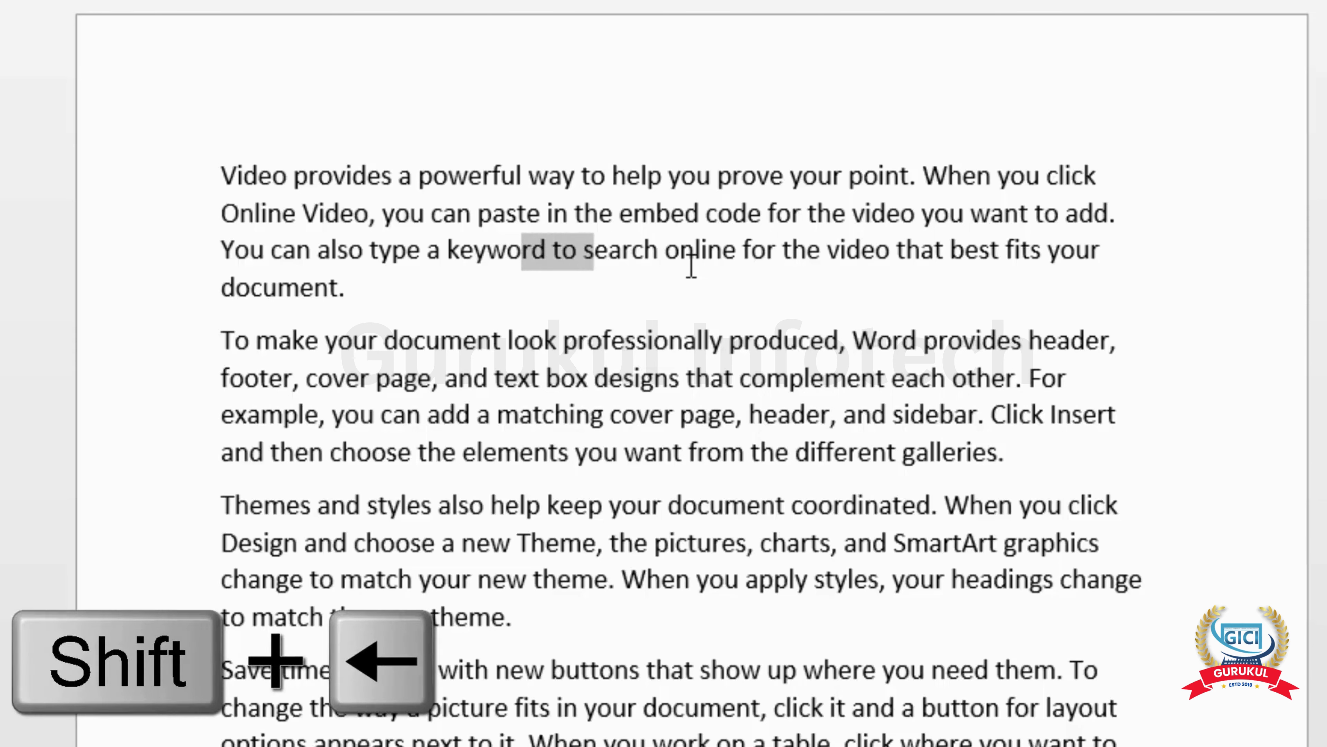
# Shrink the selection back to its start, extend it character by character forward over "earch", and deselect with the cursor after "search".
pyautogui.hotkey('shift', 'Right')
pyautogui.hotkey('shift', 'Right')
pyautogui.hotkey('shift', 'Right')
pyautogui.hotkey('shift', 'Right')
pyautogui.hotkey('shift', 'Right')
pyautogui.hotkey('shift', 'Right')
pyautogui.hotkey('shift', 'Right')
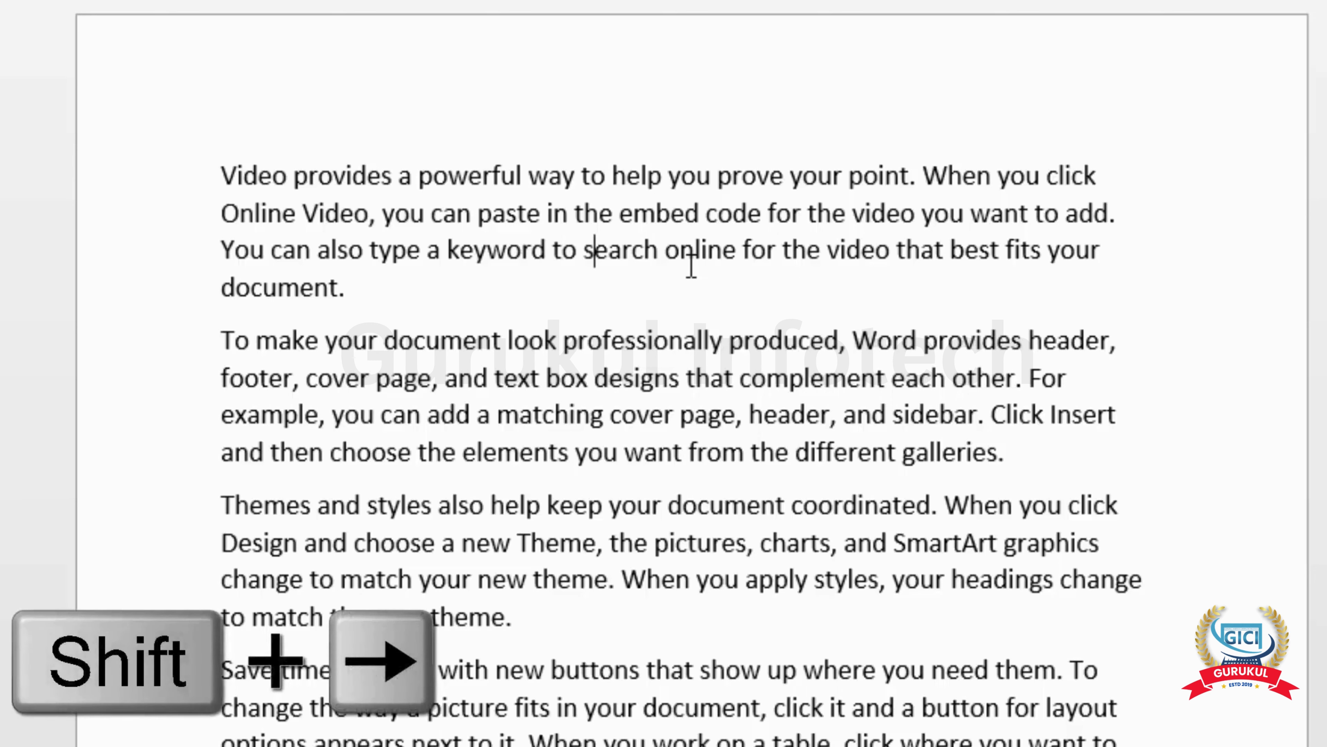
pyautogui.hotkey('shift', 'Right')
pyautogui.hotkey('shift', 'Right')
pyautogui.hotkey('shift', 'Right')
pyautogui.hotkey('shift', 'Right')
pyautogui.hotkey('shift', 'Right')
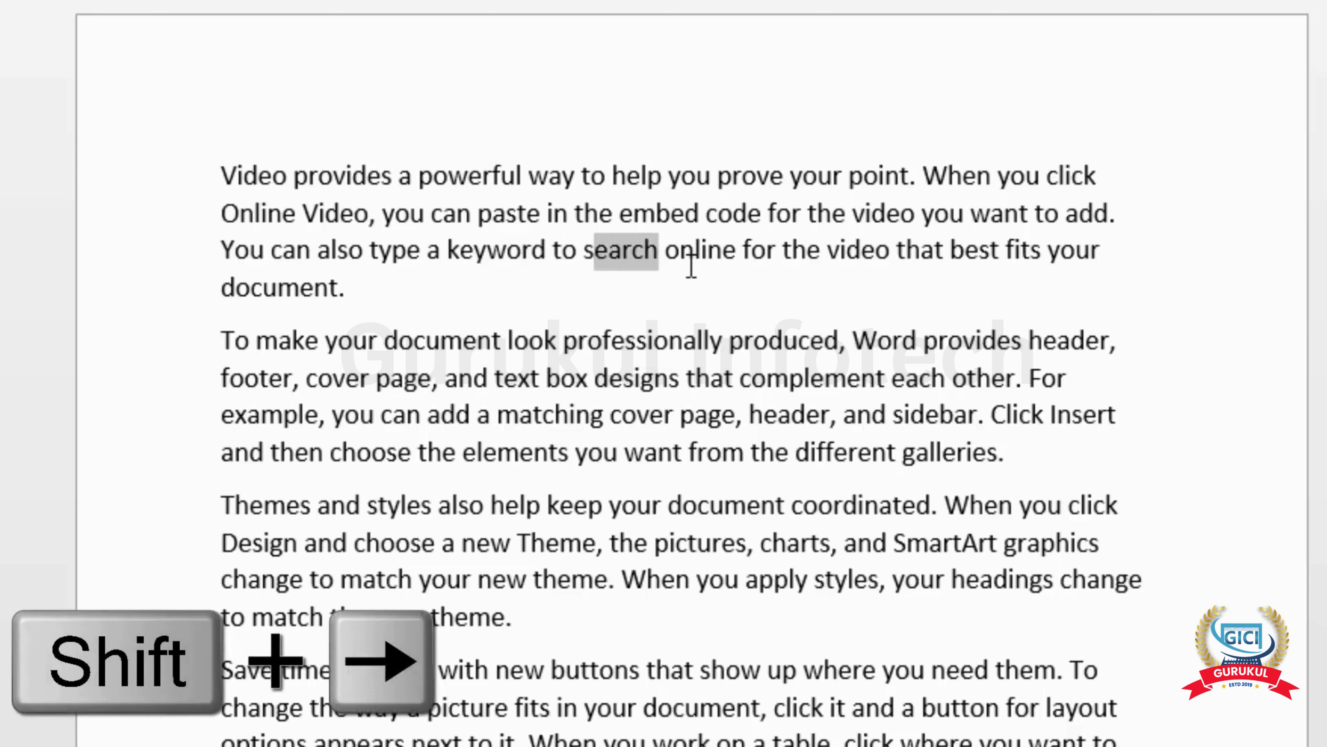
pyautogui.press('Right')
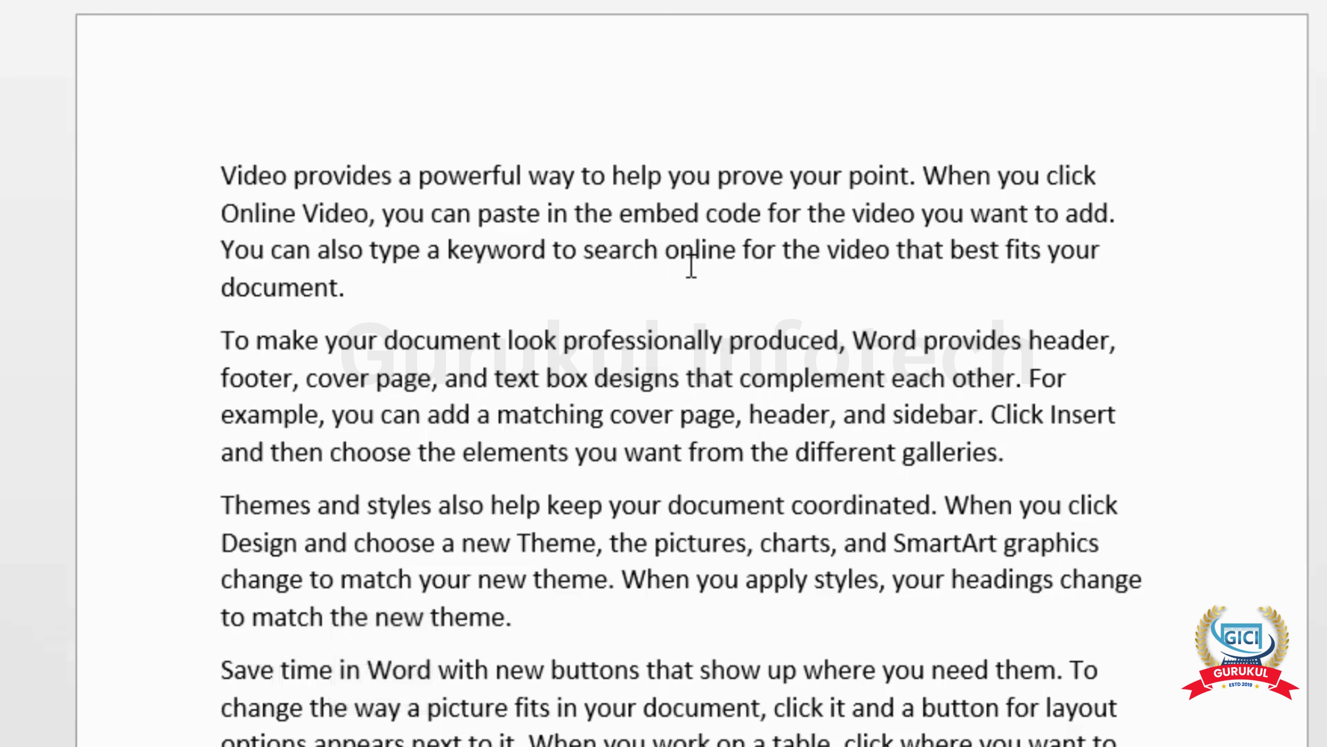
# Select backward word by word from after "search" to cover "also type a keyword to search".
pyautogui.hotkey('ctrl', 'shift', 'Left')
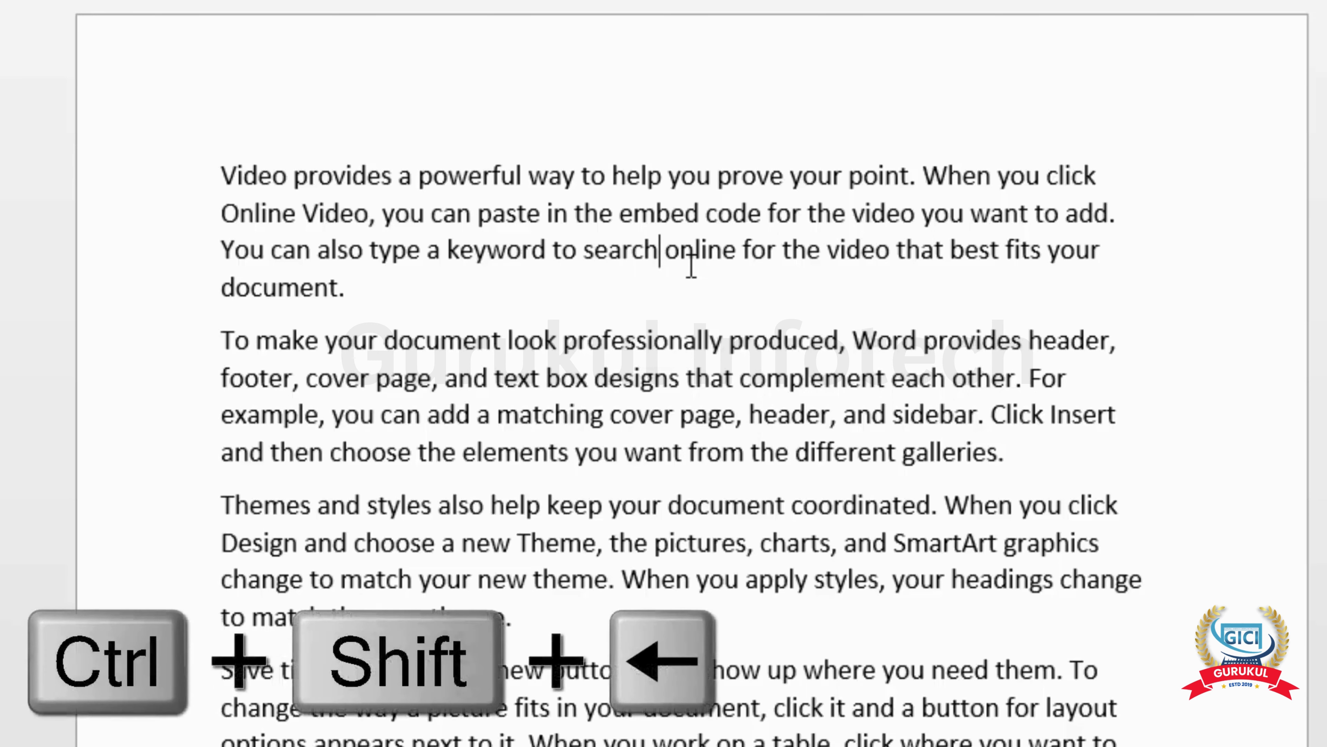
pyautogui.hotkey('ctrl', 'shift', 'Left')
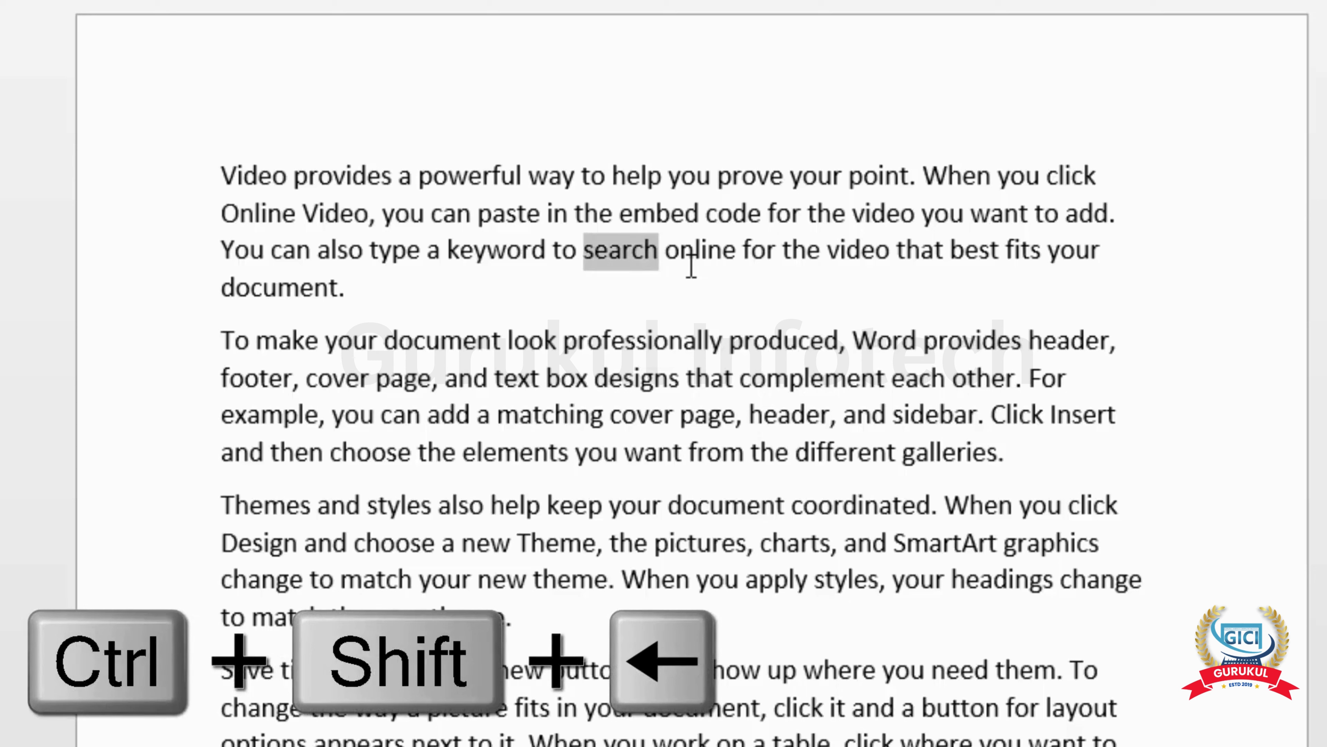
pyautogui.hotkey('ctrl', 'shift', 'Left')
pyautogui.hotkey('ctrl', 'shift', 'Left')
pyautogui.hotkey('ctrl', 'shift', 'Left')
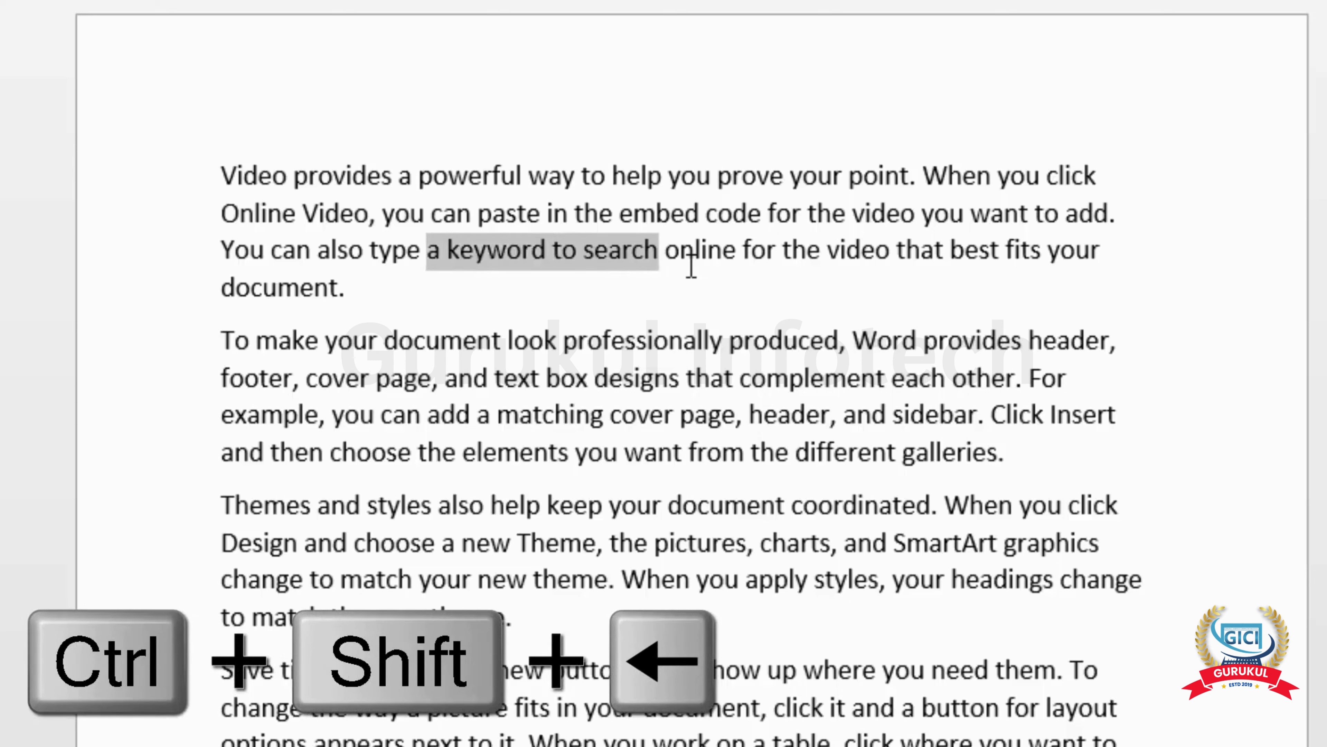
pyautogui.hotkey('ctrl', 'shift', 'Left')
pyautogui.hotkey('ctrl', 'shift', 'Left')
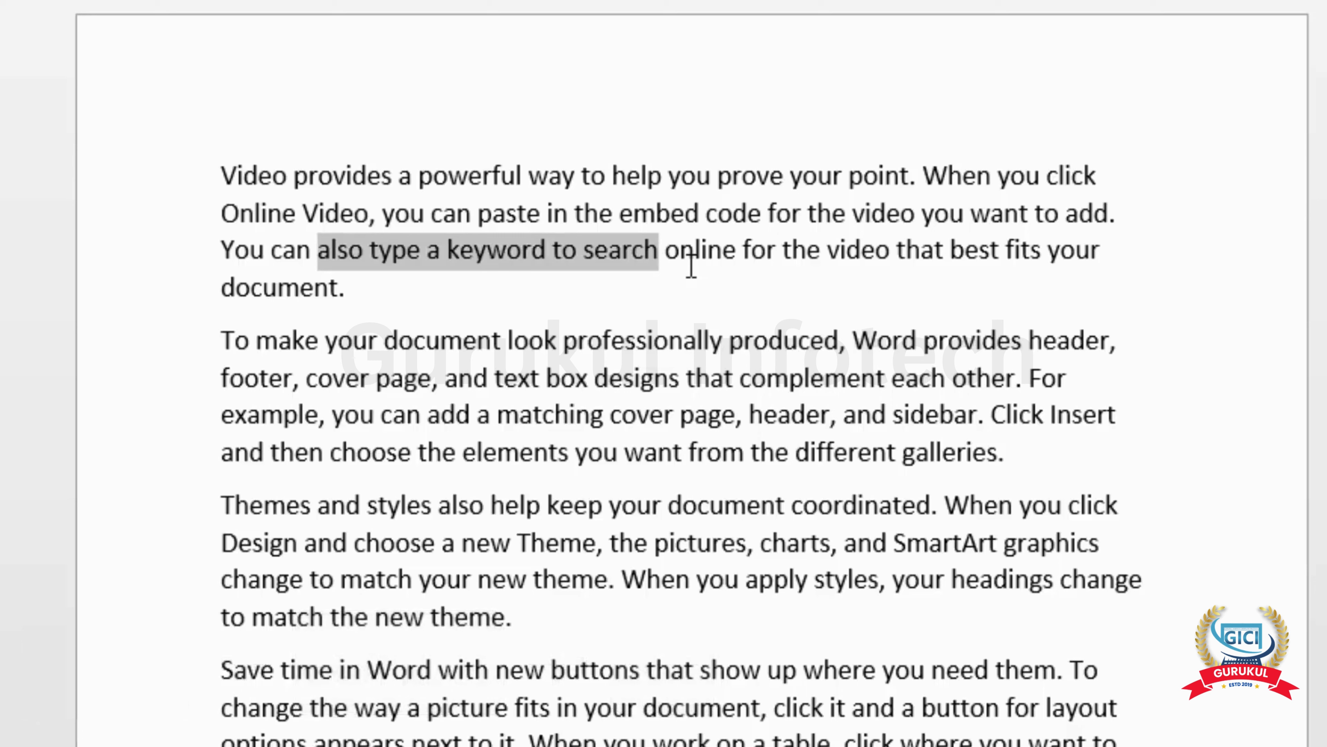
# Place the cursor after "help" in the first line and extend the selection downward paragraph by paragraph into the "Save time in Word" paragraph.
pyautogui.press('Down')
pyautogui.press('Up')
pyautogui.press('Up')
pyautogui.press('Up')
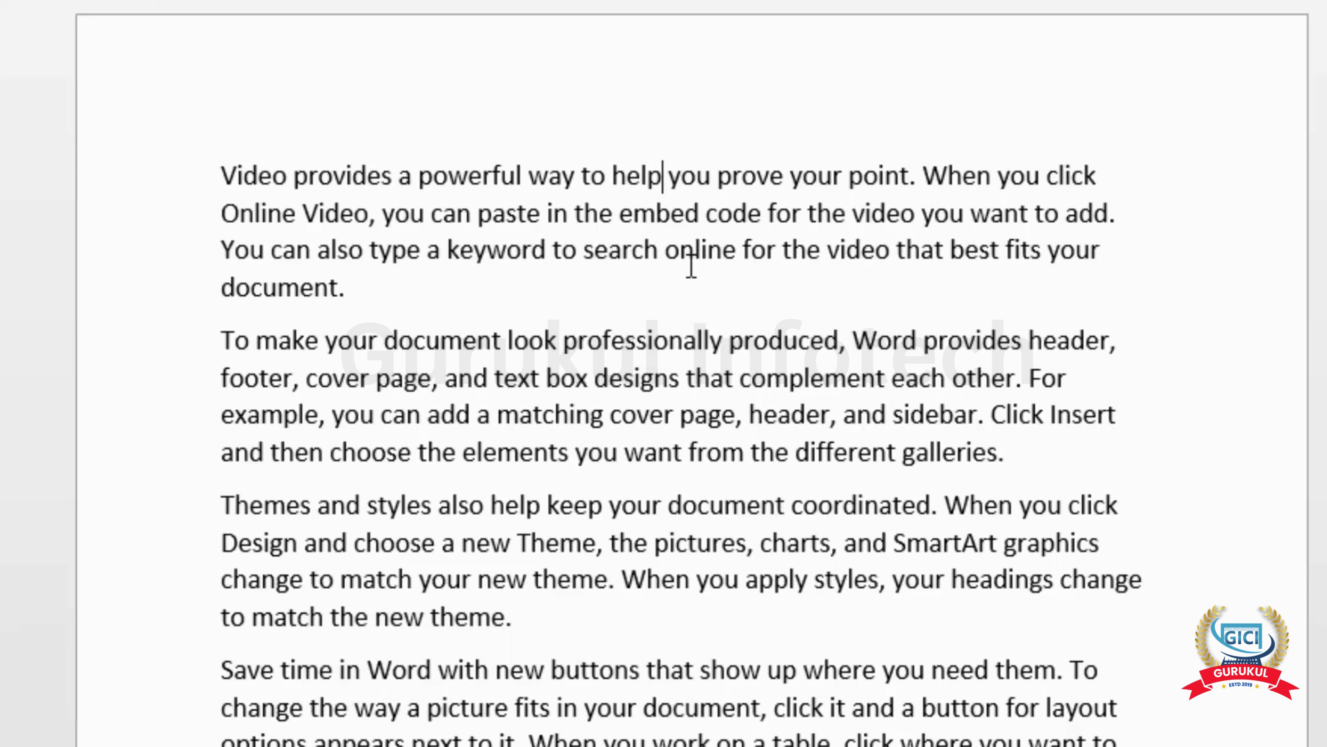
pyautogui.hotkey('ctrl', 'shift', 'Down')
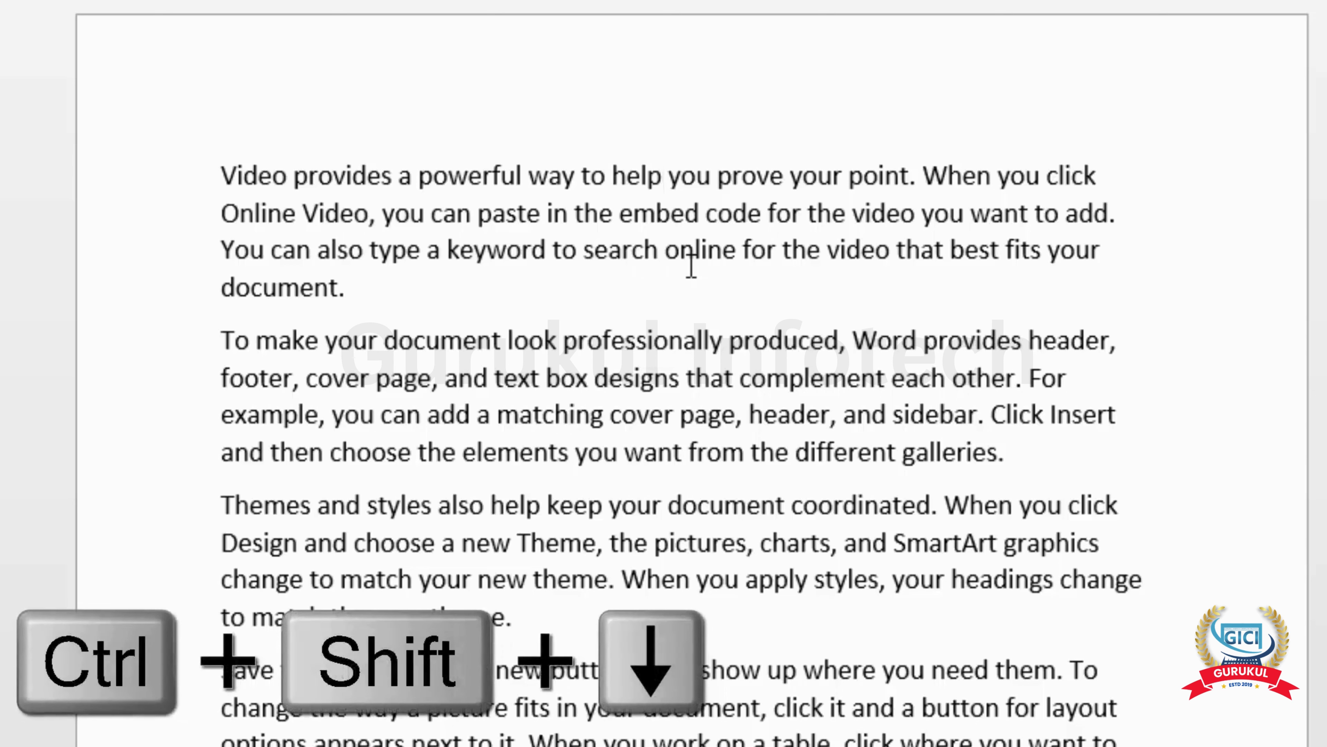
pyautogui.hotkey('ctrl', 'shift', 'Down')
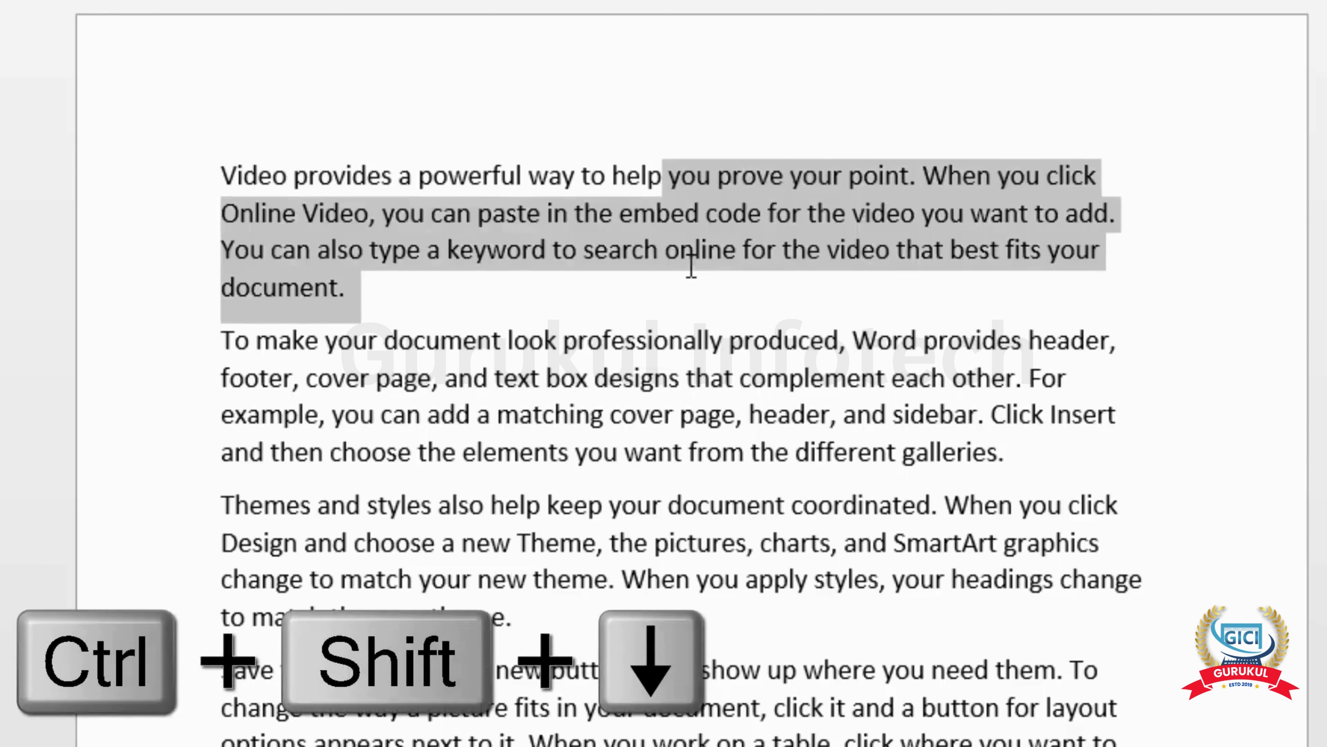
pyautogui.hotkey('ctrl', 'shift', 'Down')
pyautogui.hotkey('ctrl', 'shift', 'Down')
pyautogui.hotkey('ctrl', 'shift', 'Down')
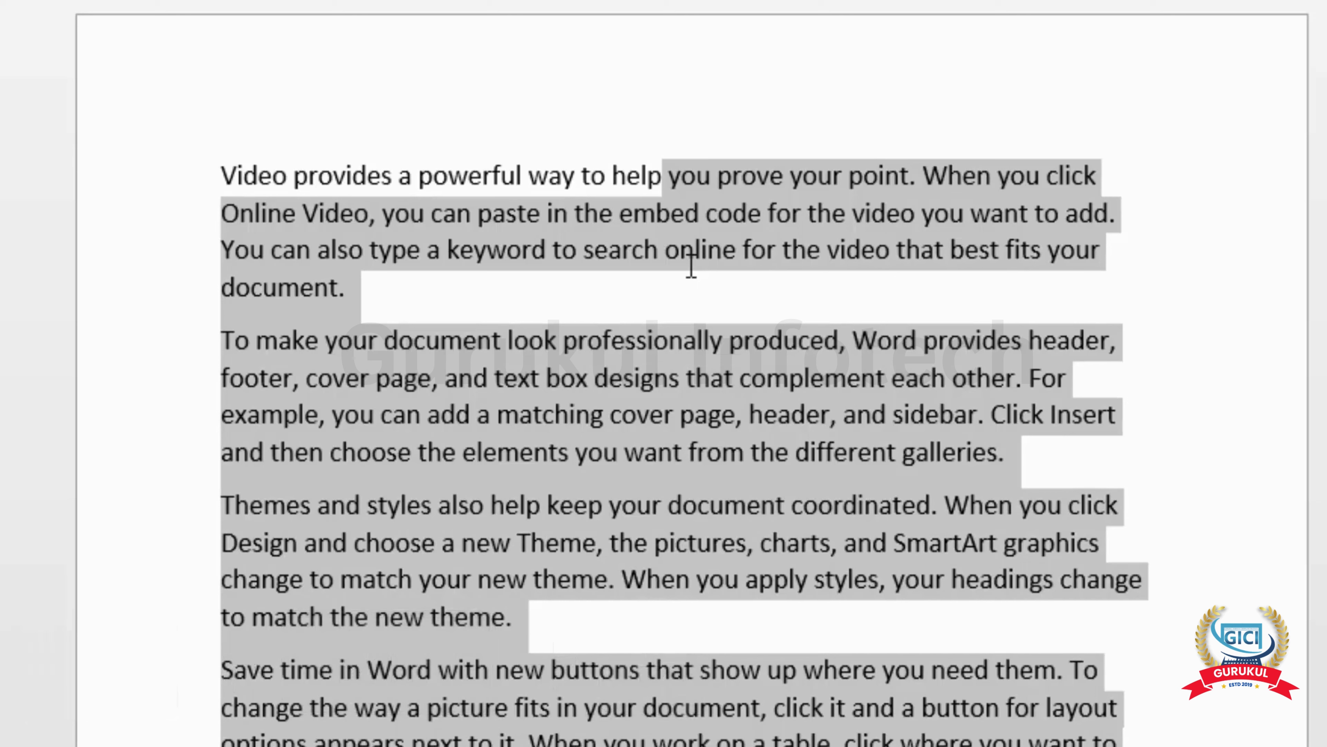
# In the first line of the "Themes and styles" paragraph, select from after "document" back to the line start, then select the whole line.
pyautogui.click(786, 501)
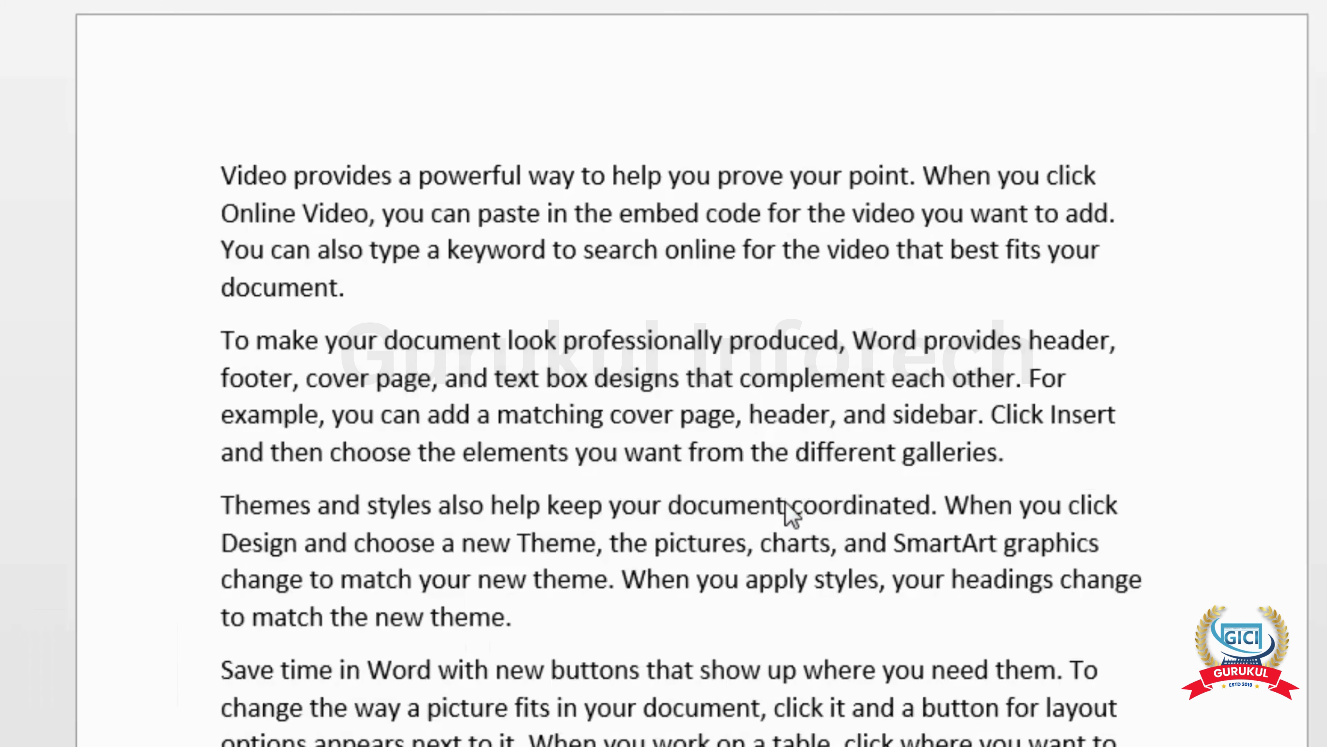
pyautogui.hotkey('shift', 'Home')
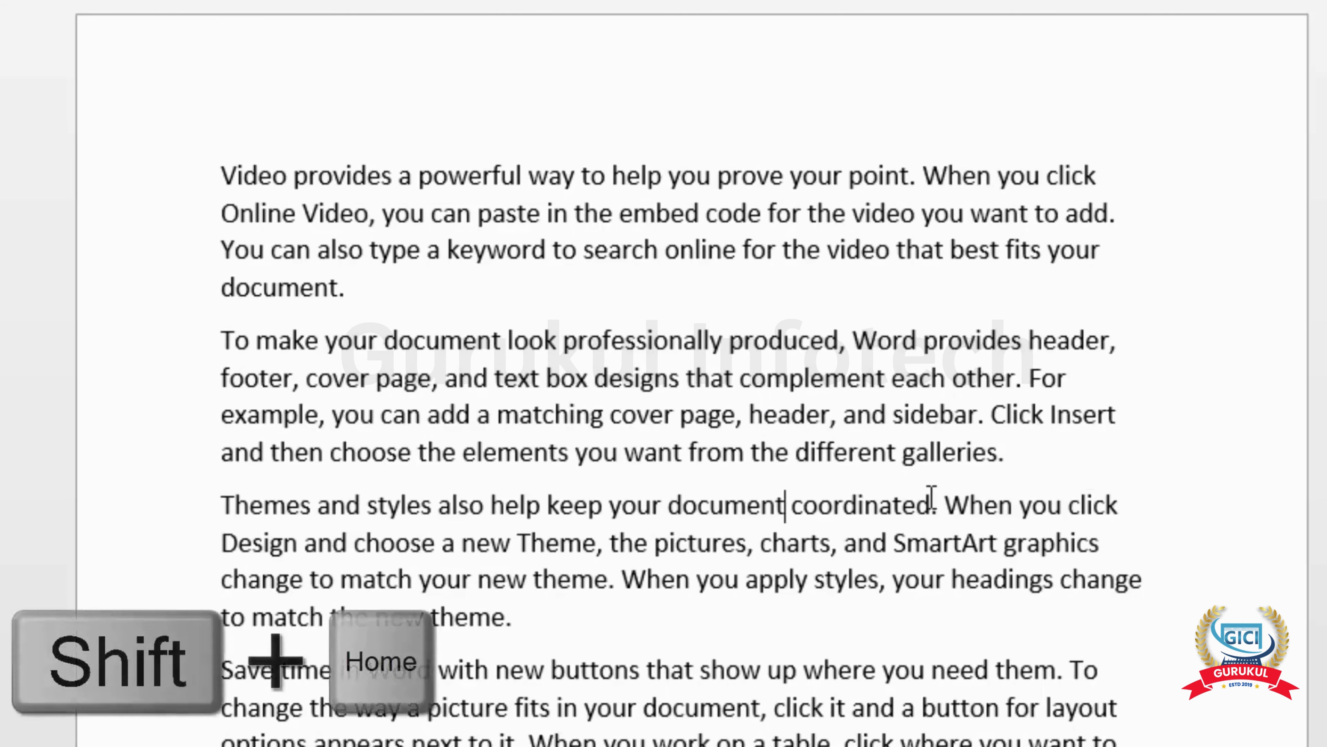
pyautogui.hotkey('shift', 'Home')
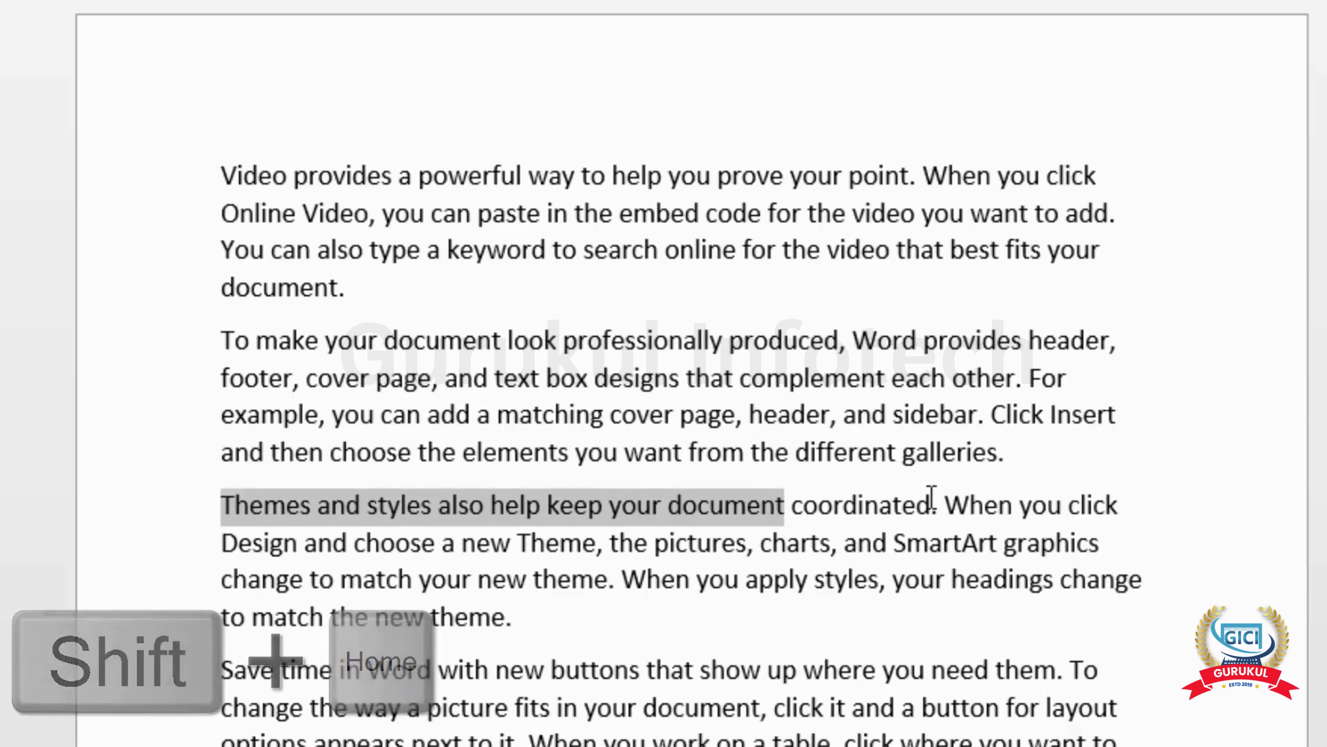
pyautogui.hotkey('shift', 'End')
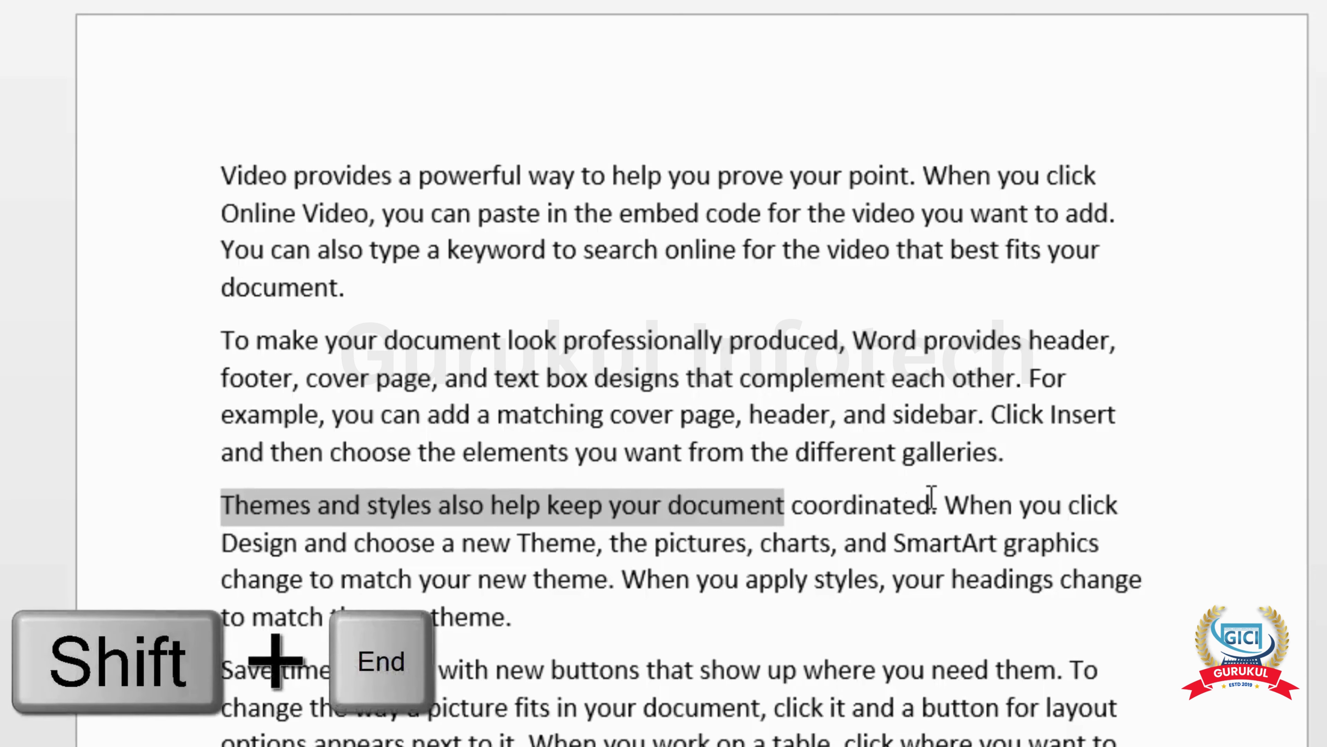
pyautogui.press('Home')
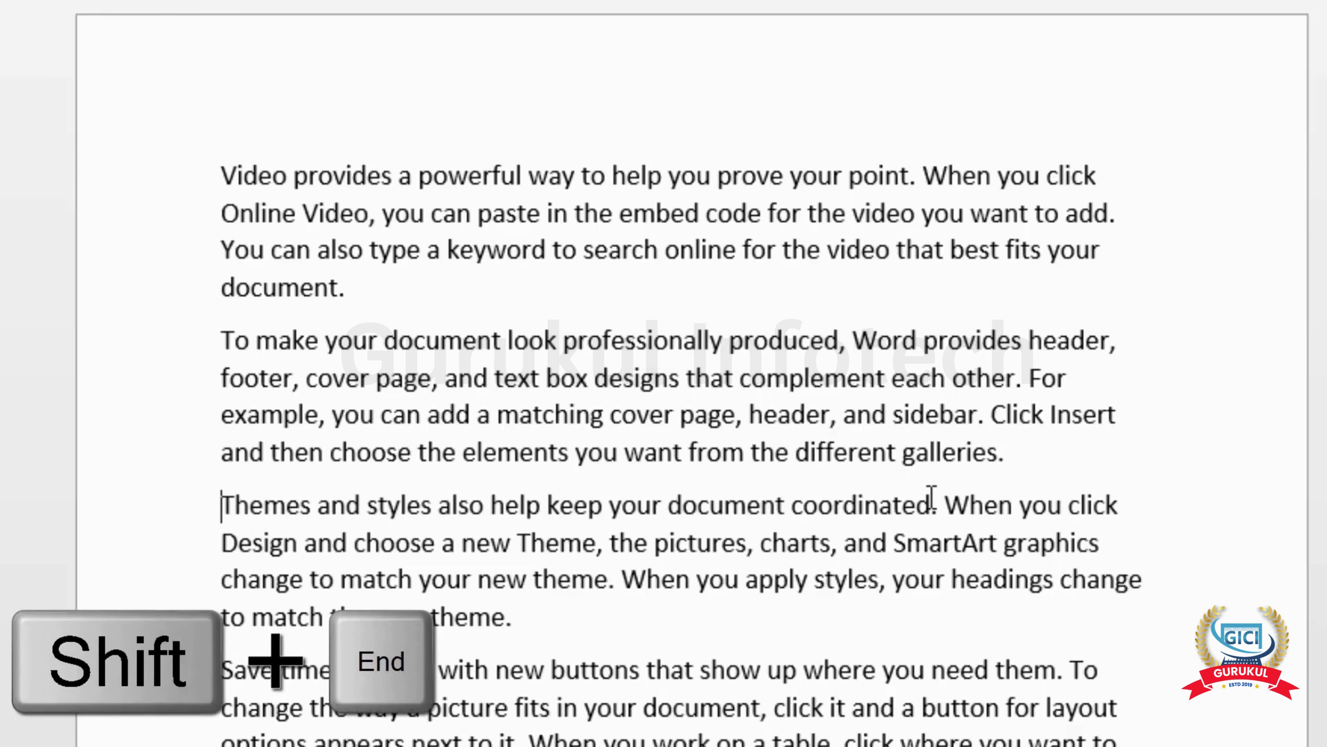
pyautogui.hotkey('shift', 'End')
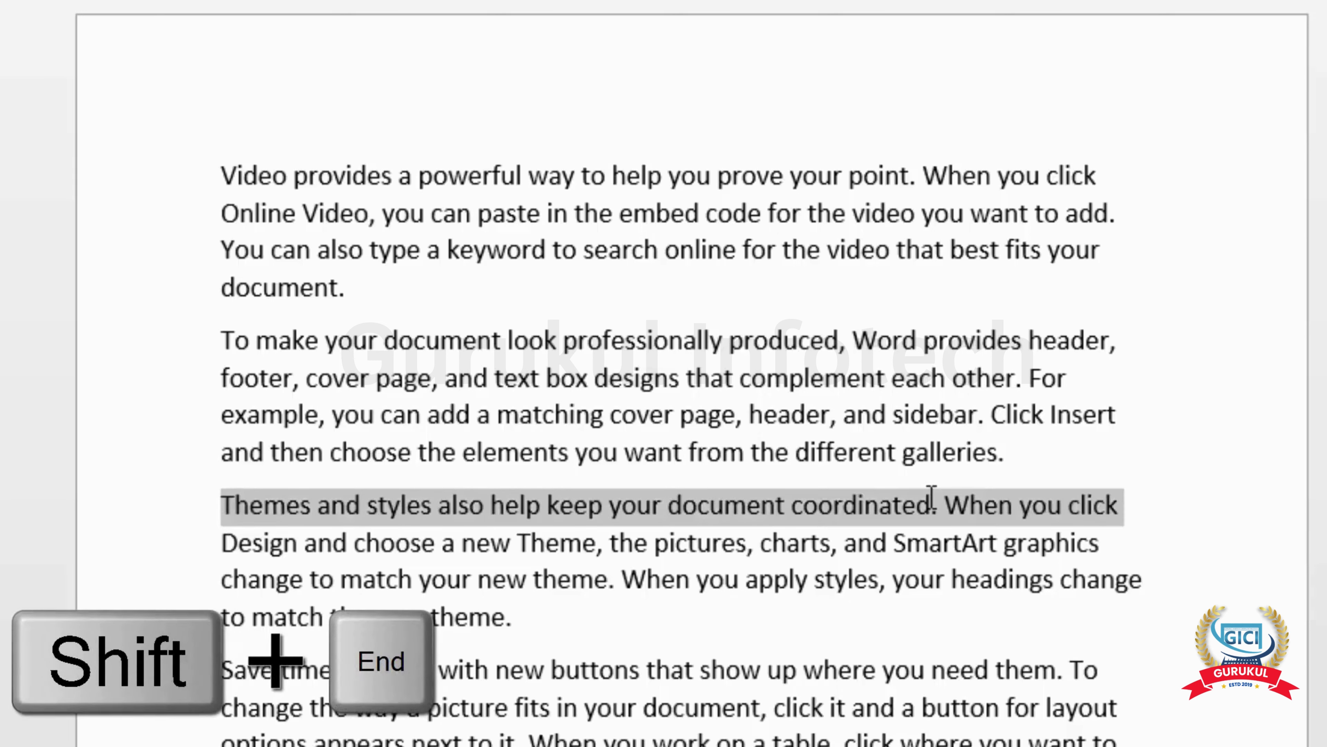
# Place the cursor before "document" in the "Save time in Word" paragraph and select everything back to the beginning of the document.
pyautogui.scroll(-2, 748, 607)
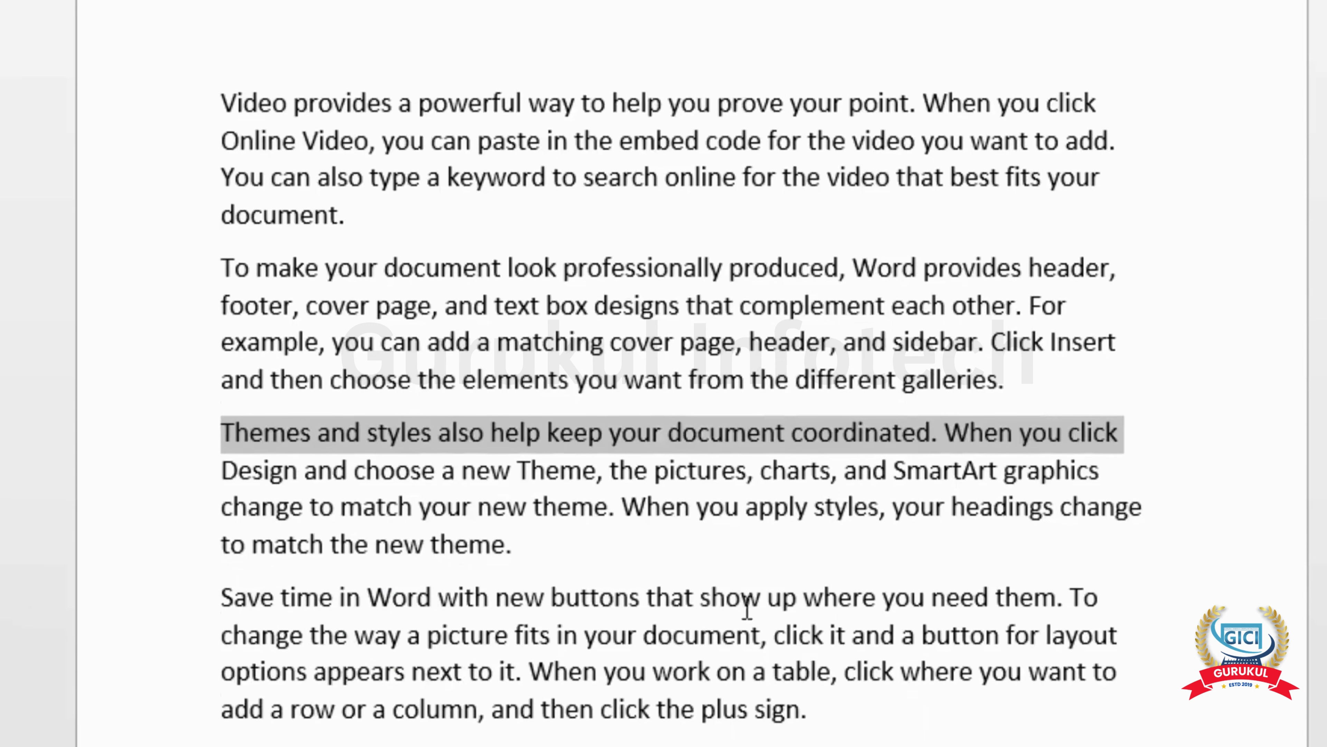
pyautogui.click(676, 635)
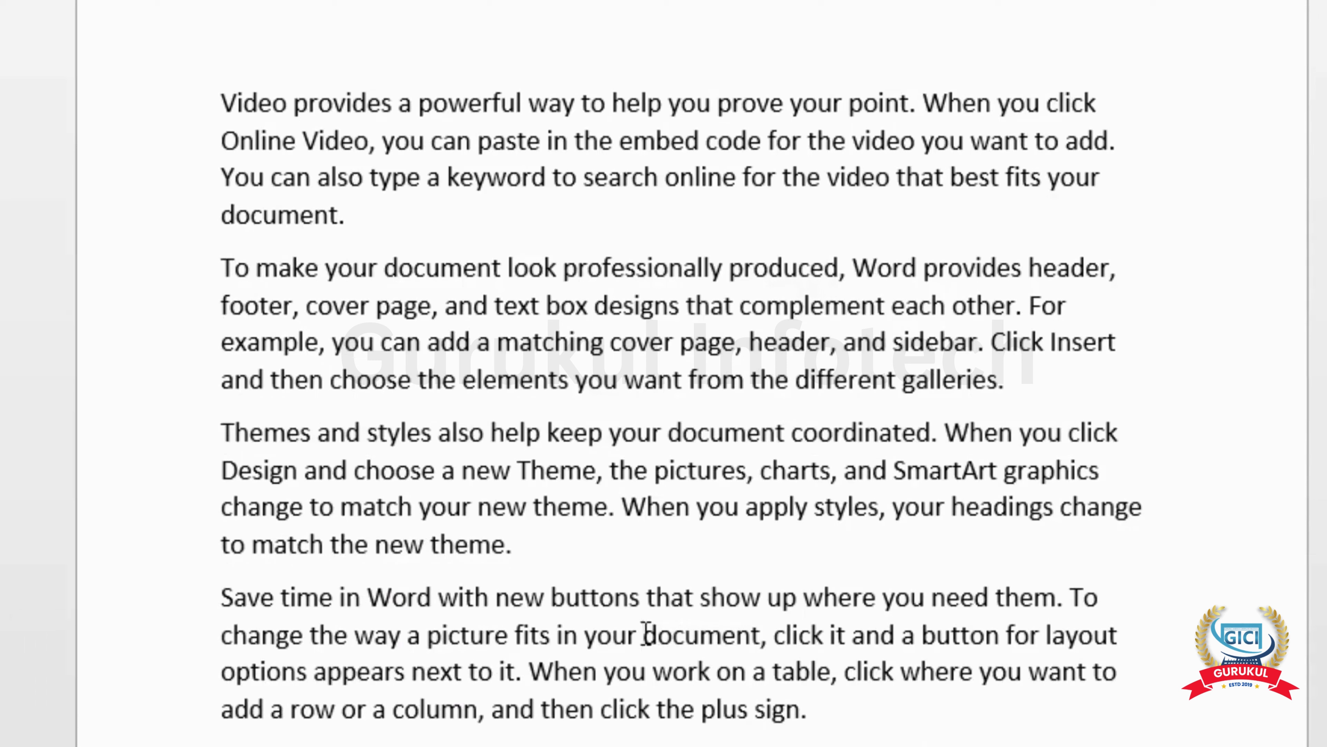
pyautogui.hotkey('ctrl', 'shift', 'Home')
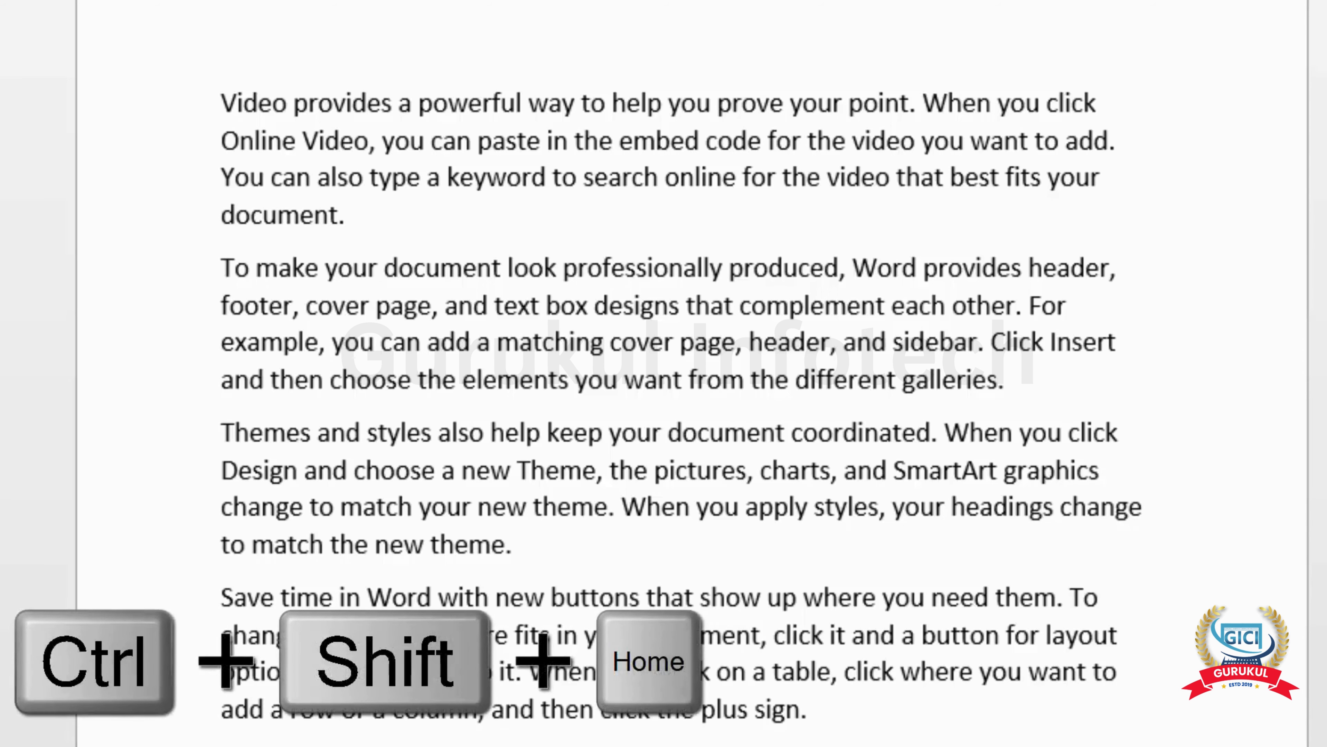
pyautogui.hotkey('ctrl', 'shift', 'Home')
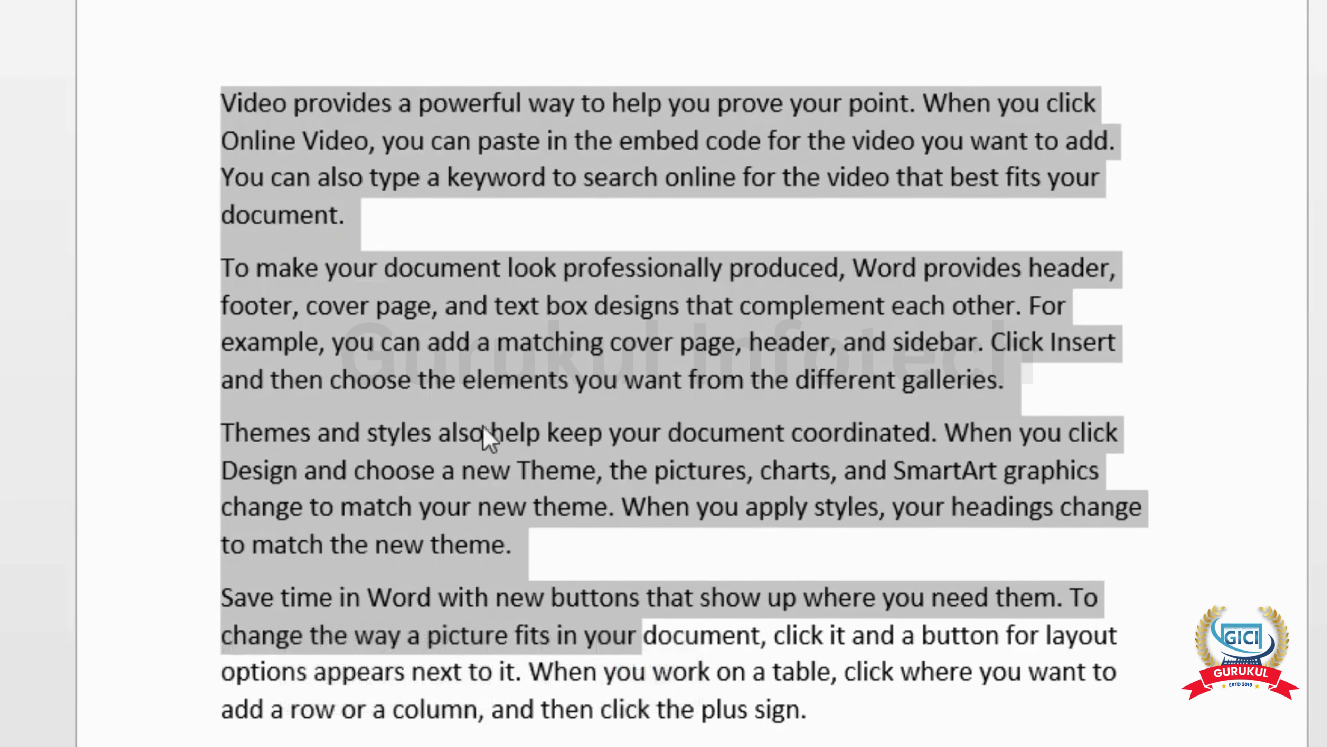
# Select everything from before "document" in the "Save time in Word" paragraph to the end of the document.
pyautogui.hotkey('ctrl', 'shift', 'End')
pyautogui.click(650, 636)
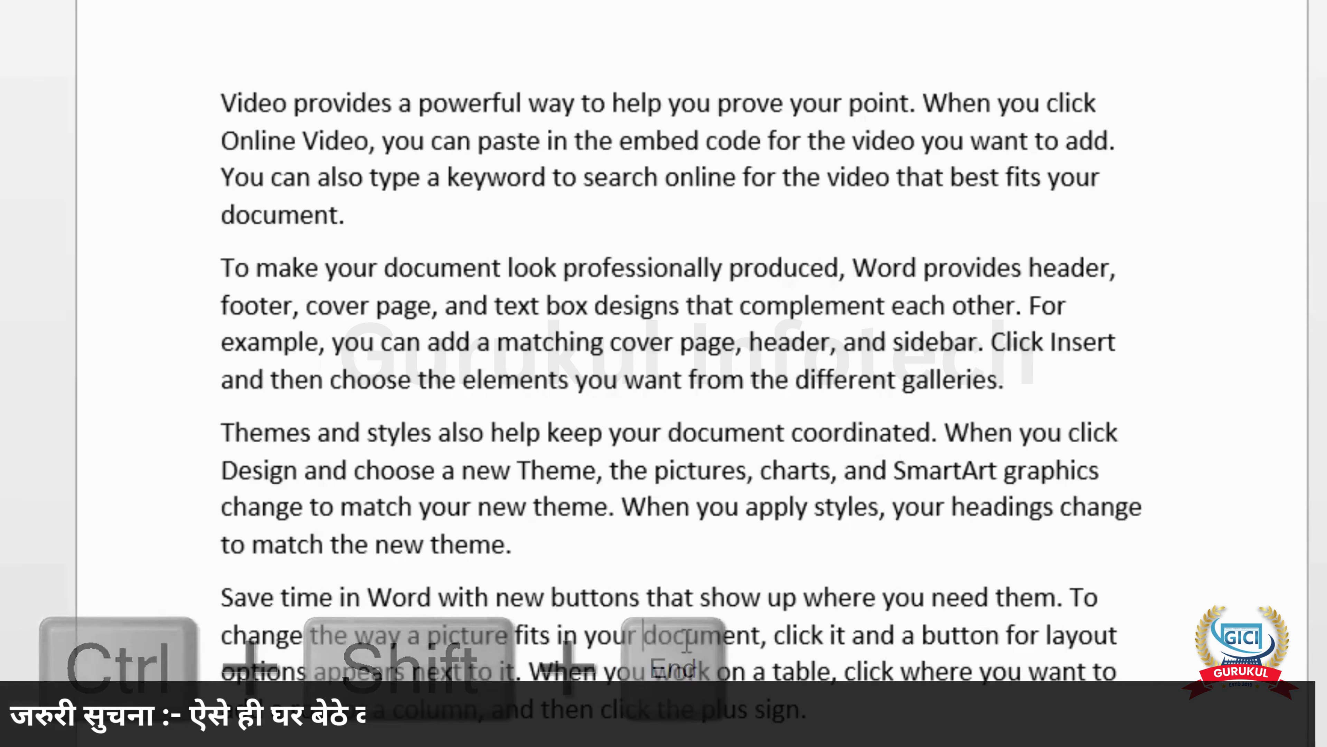
pyautogui.scroll(-1, 686, 640)
pyautogui.scroll(-1, 686, 640)
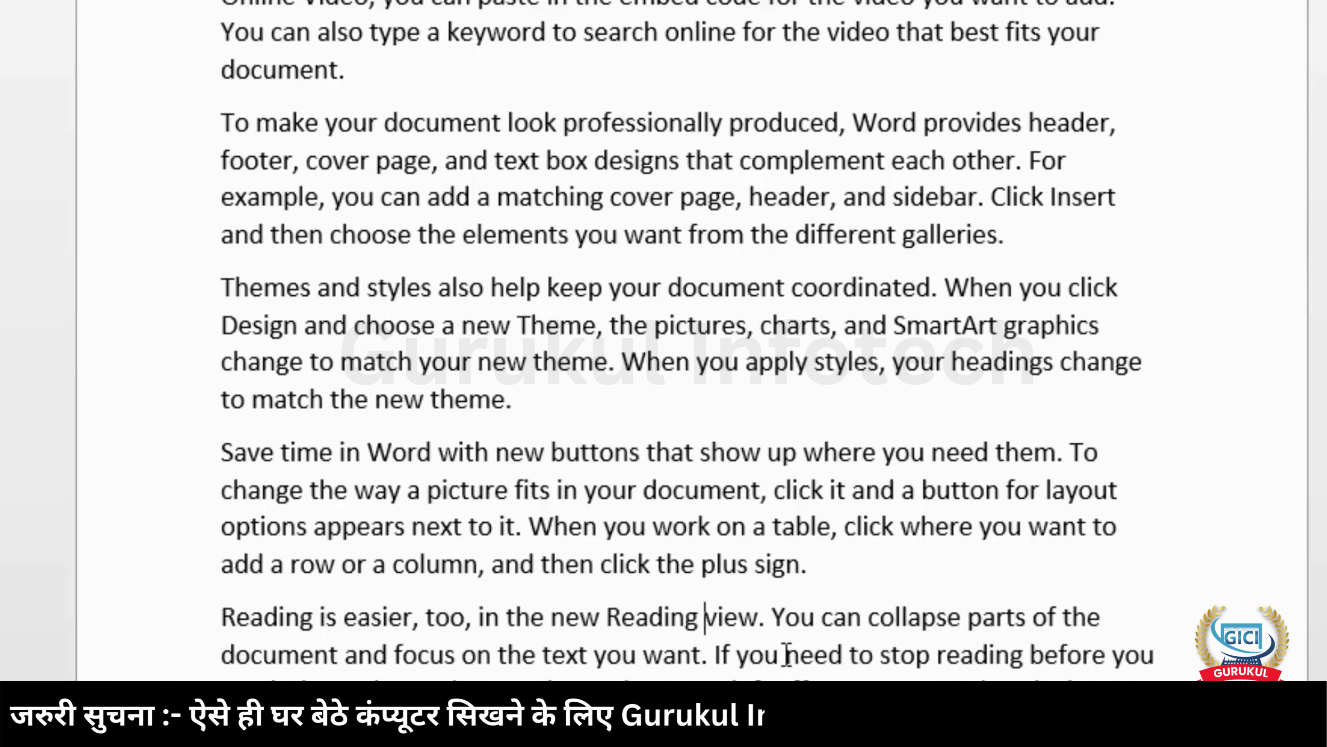
# Place the cursor before "embed code" in a further "Video provides" paragraph and extend the selection by one screen upward, then downward.
pyautogui.scroll(-2, 789, 654)
pyautogui.hotkey('ctrl', 'Return')
pyautogui.scroll(-8, 790, 627)
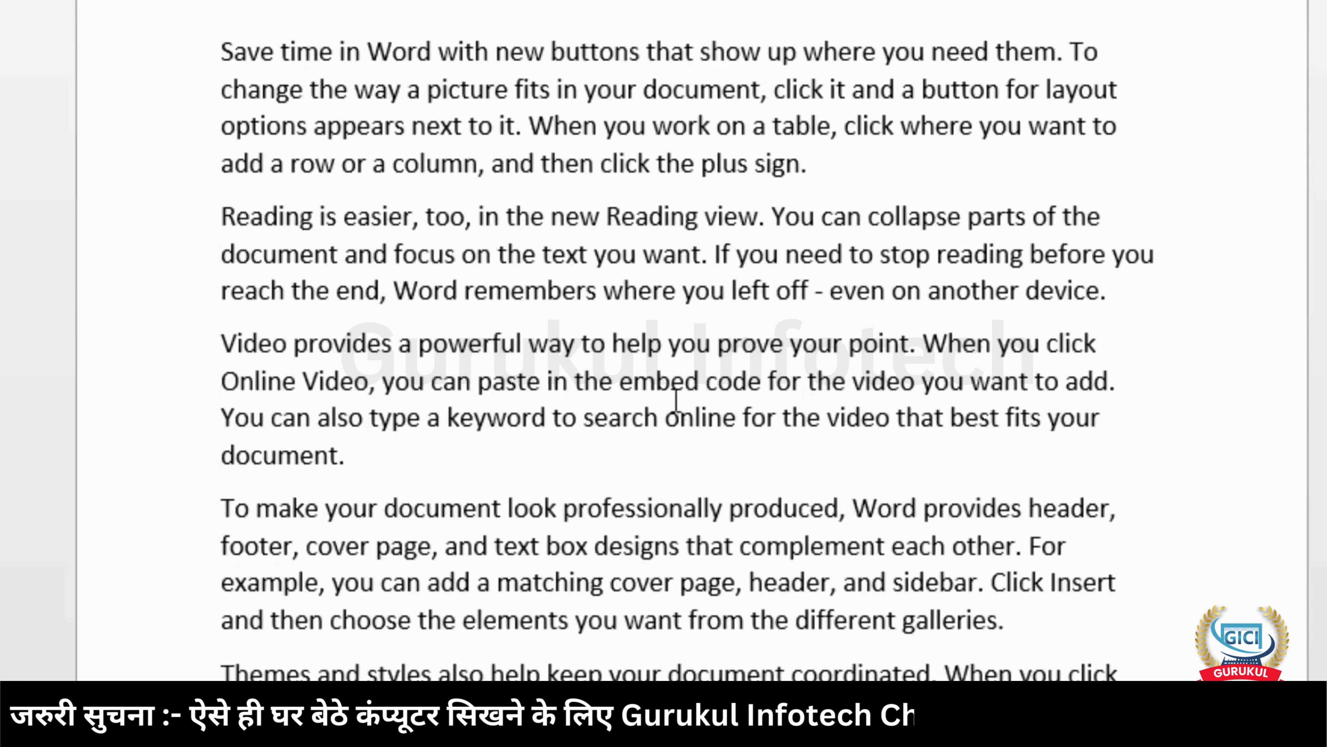
pyautogui.click(614, 380)
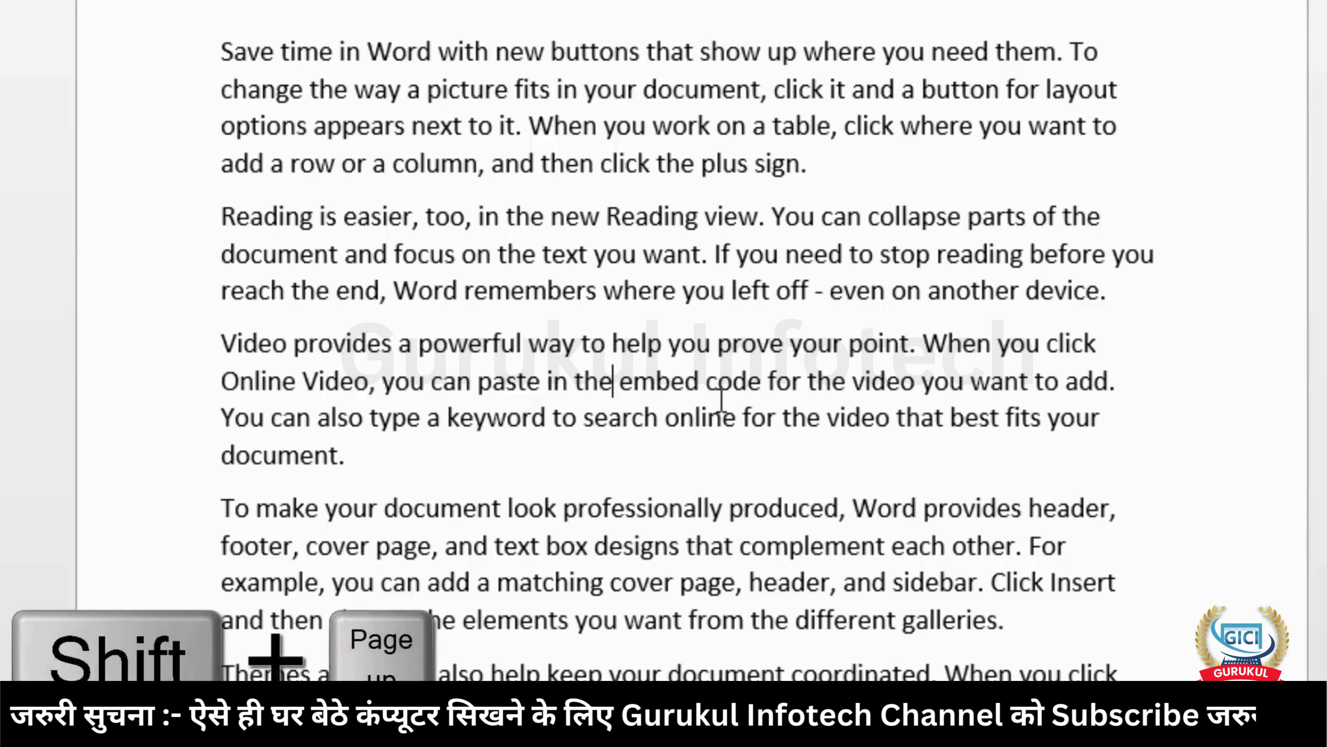
pyautogui.hotkey('shift', 'pageup')
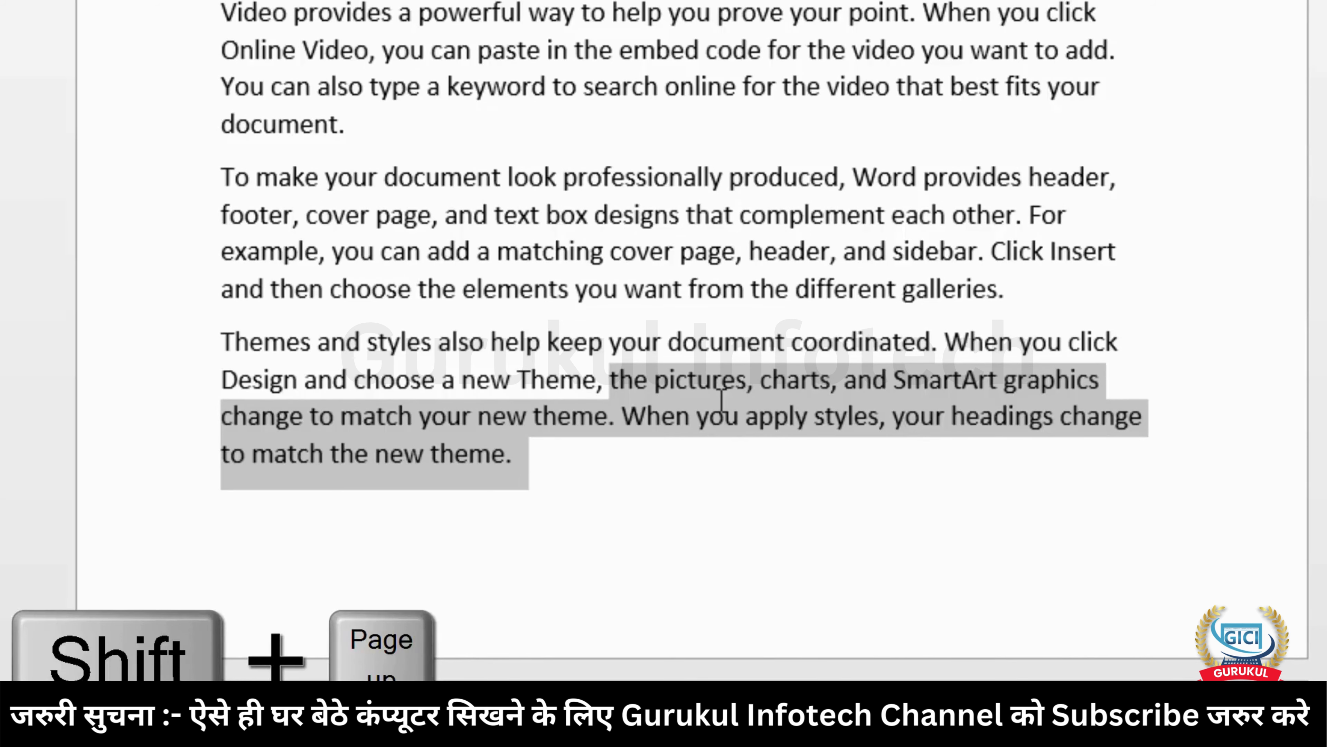
pyautogui.hotkey('shift', 'pagedown')
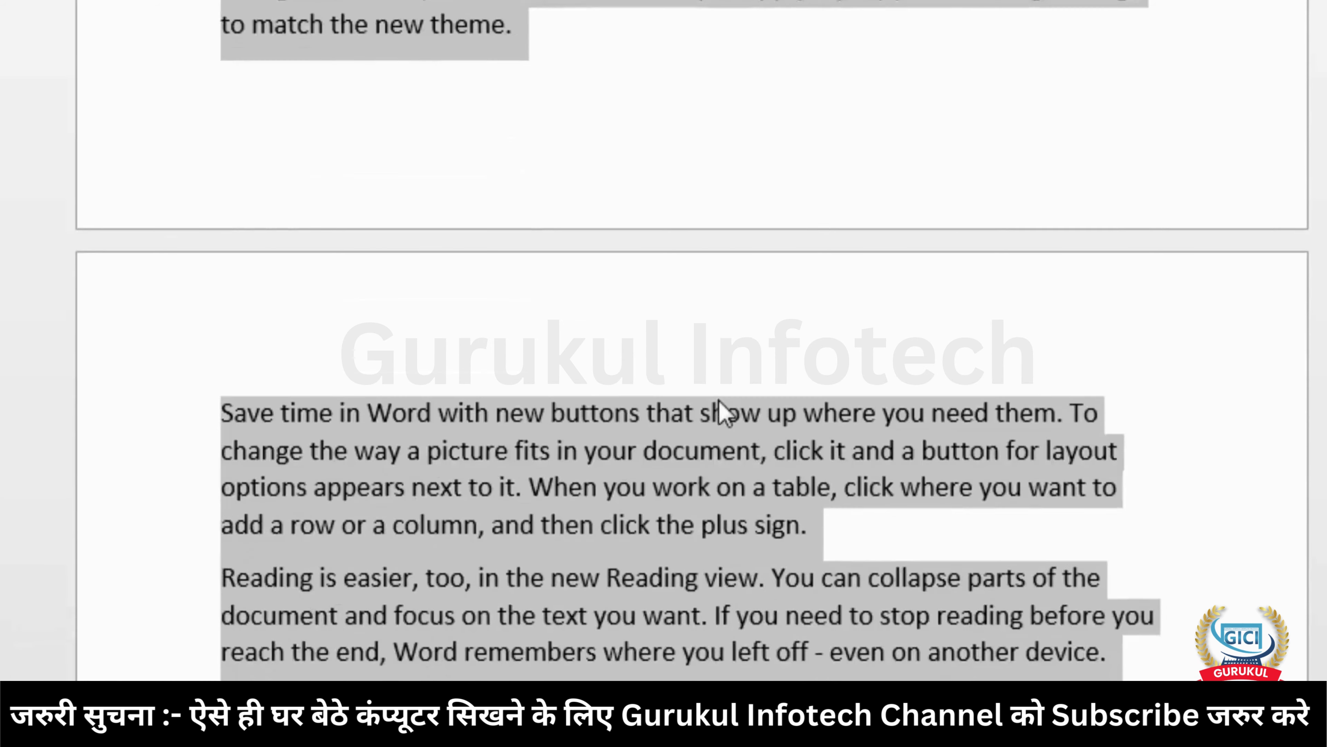
pyautogui.hotkey('shift', 'pageup')
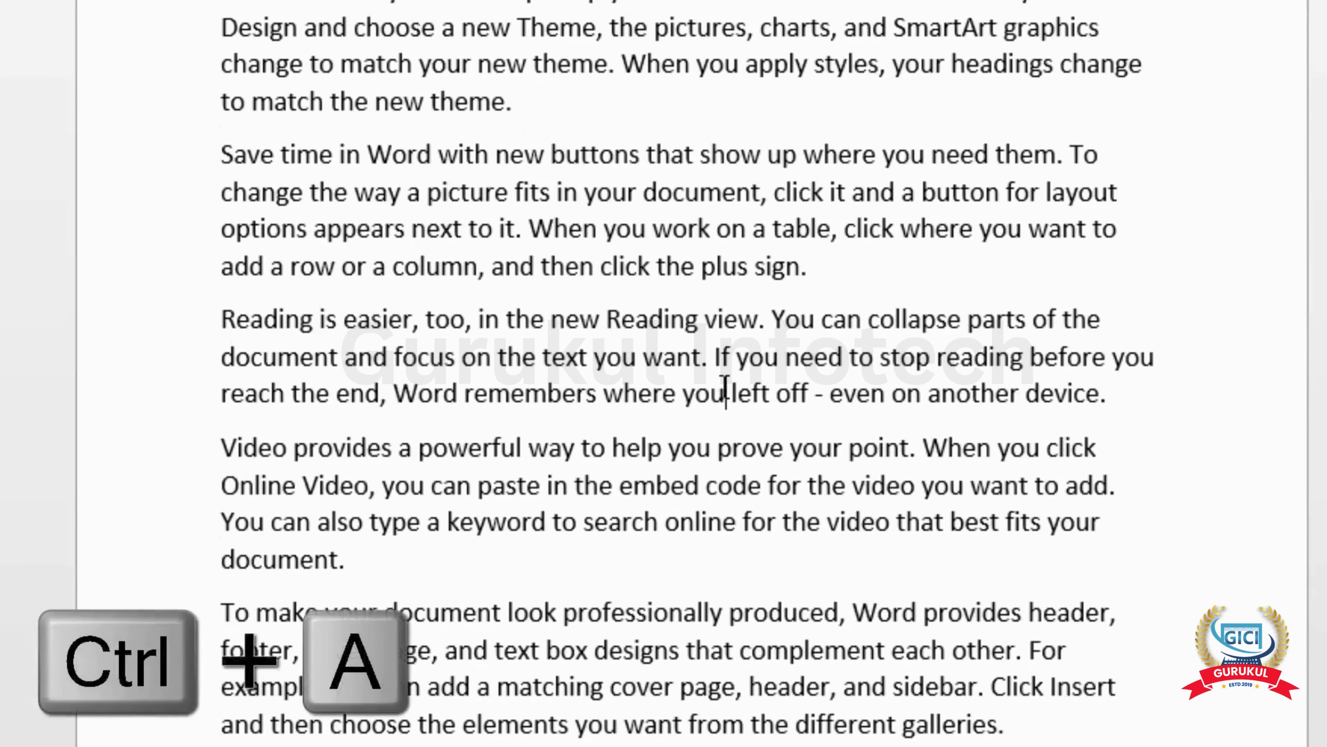
# Select the single word "powerful" in the document's first line, then the word "help" in the same line.
pyautogui.scroll(5, 726, 389)
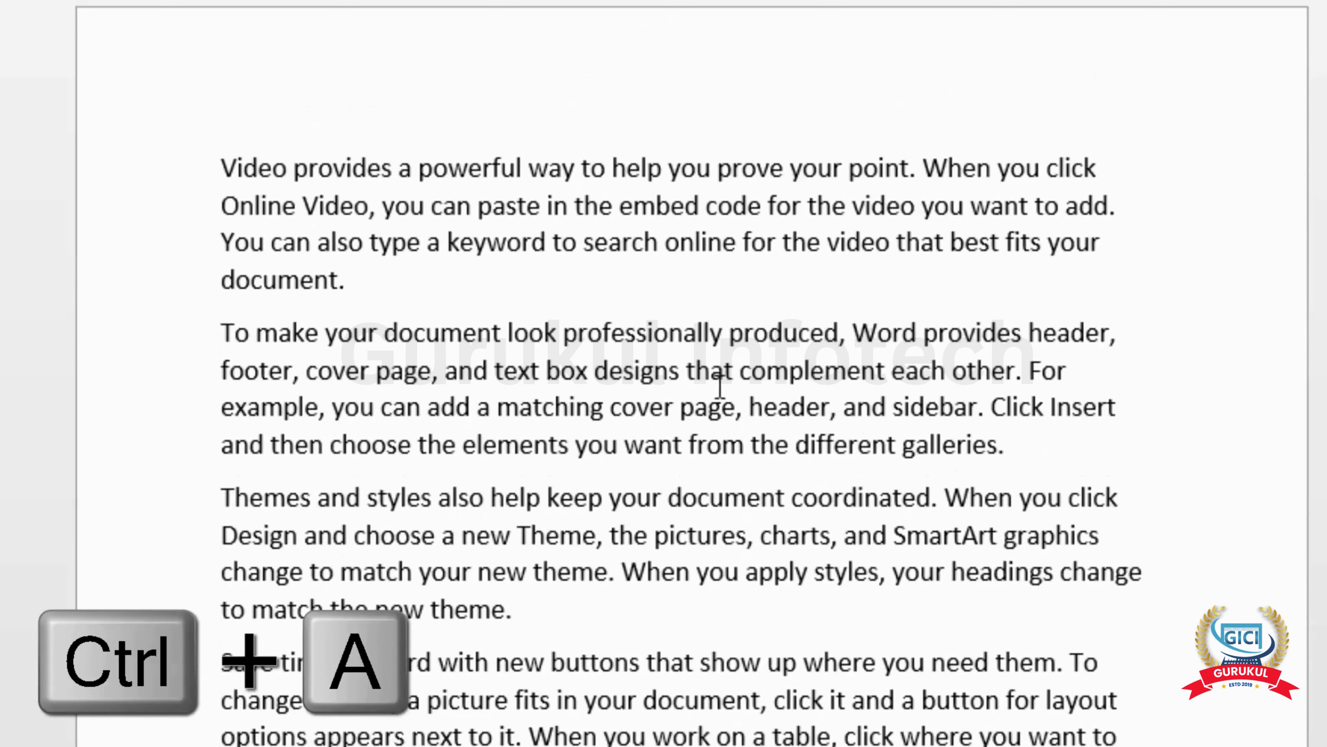
pyautogui.doubleClick(482, 169)
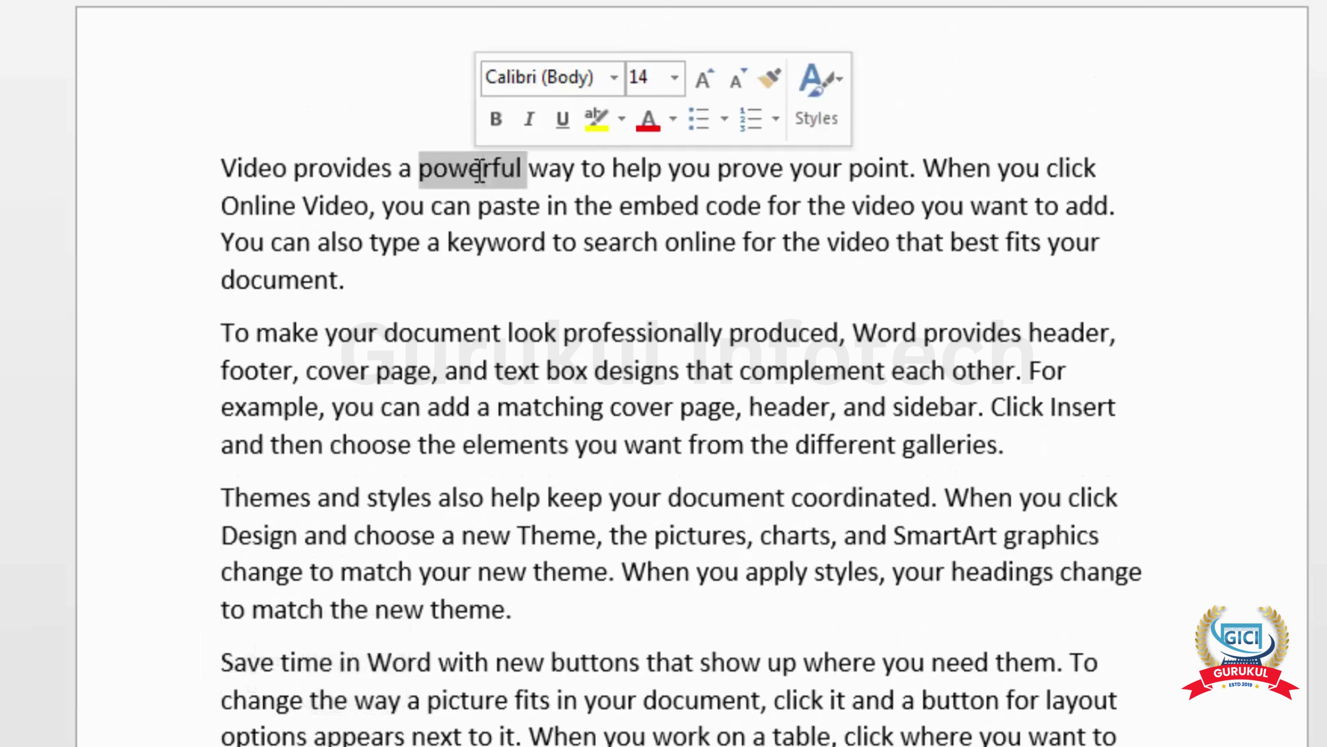
pyautogui.doubleClick(638, 181)
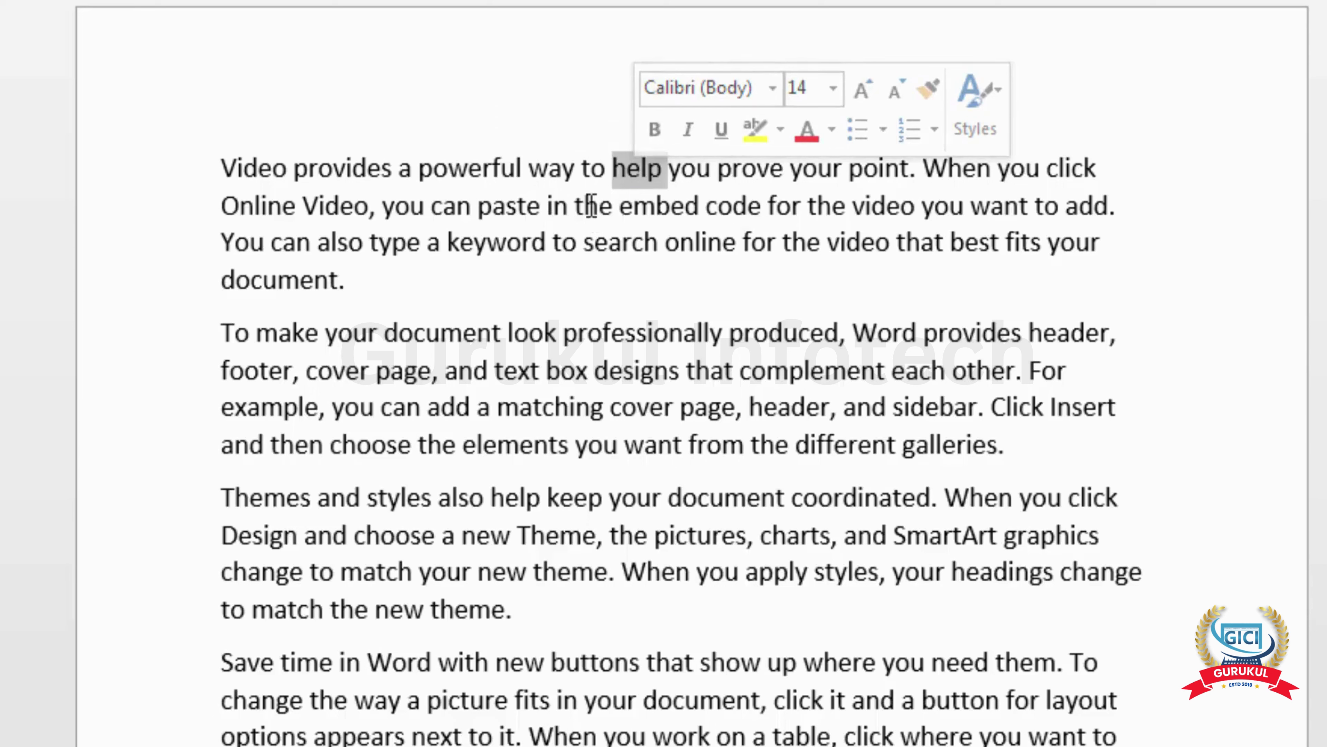
# Add the separate words "paste", "online" and "type" to the selection, then select the whole first paragraph instead and deselect it.
pyautogui.keyDown('ctrl'); pyautogui.doubleClick(515, 209); pyautogui.keyUp('ctrl')
pyautogui.keyDown('ctrl'); pyautogui.doubleClick(709, 242); pyautogui.keyUp('ctrl')
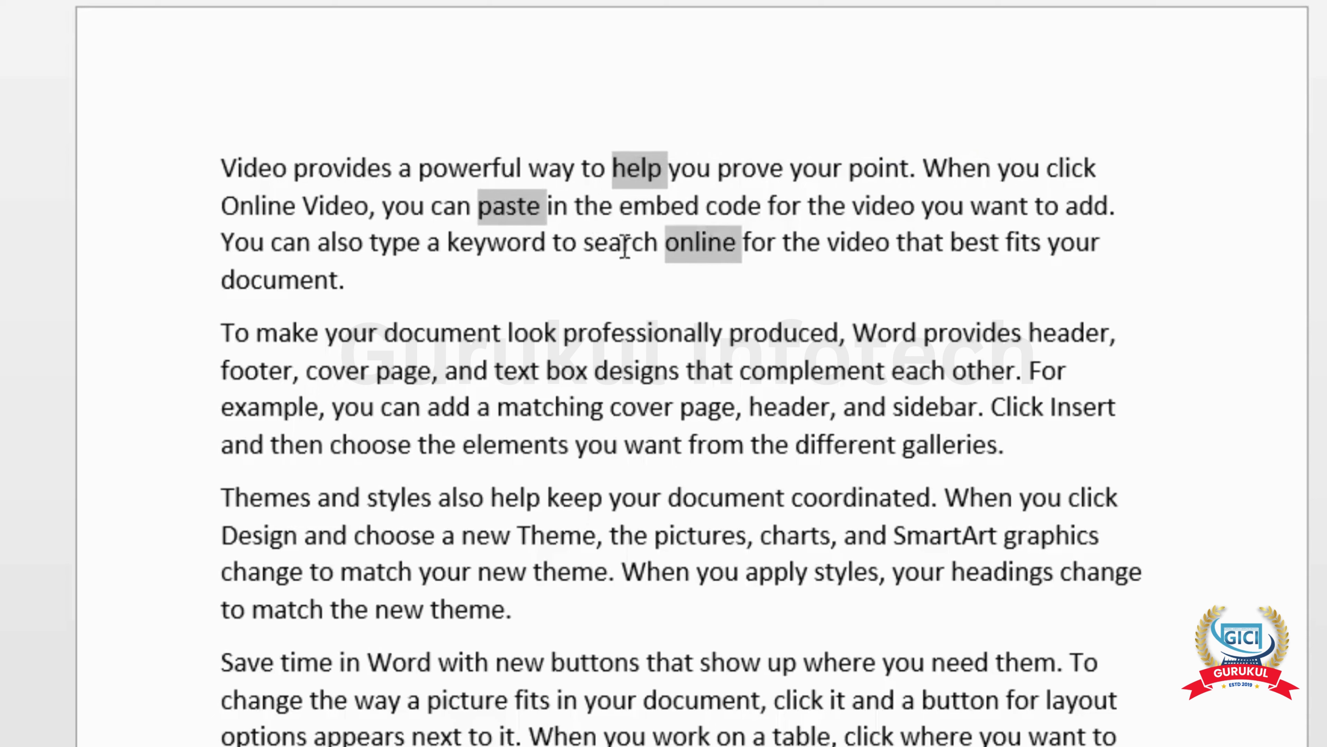
pyautogui.keyDown('ctrl'); pyautogui.doubleClick(404, 245); pyautogui.keyUp('ctrl')
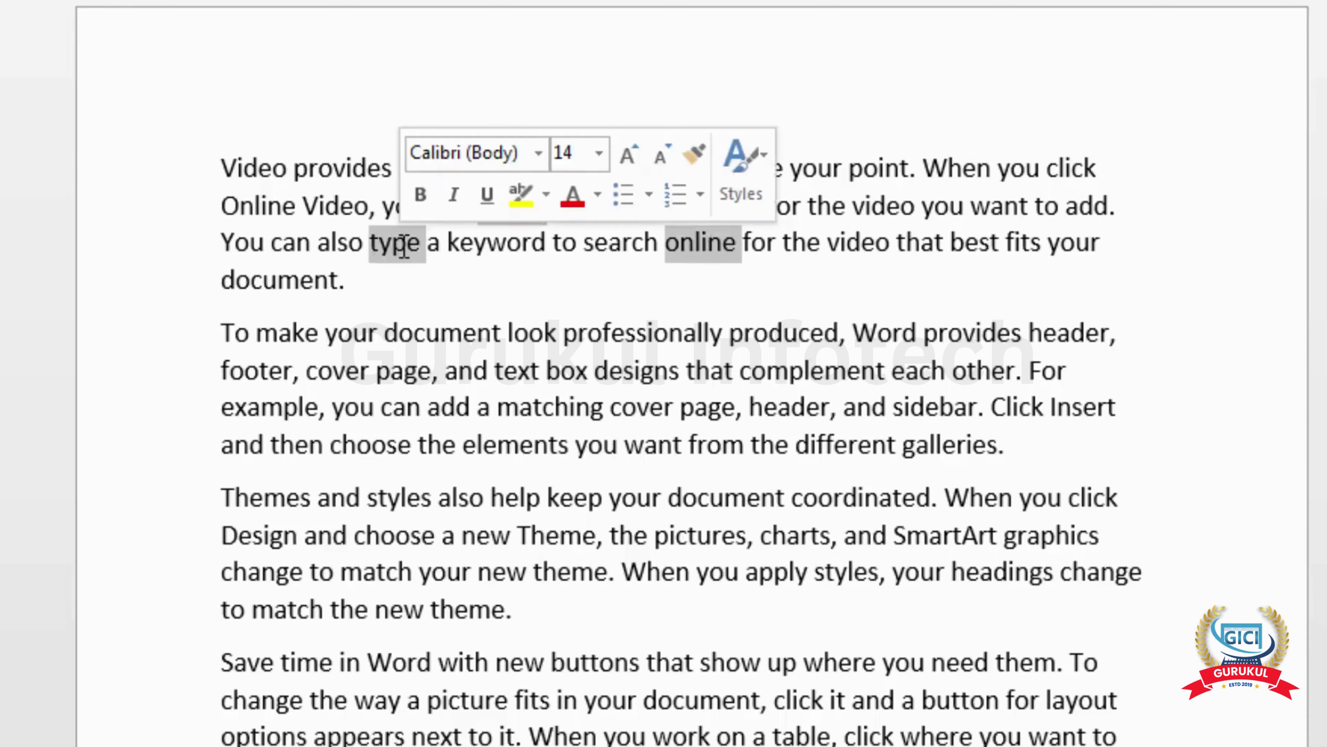
pyautogui.click(505, 254)
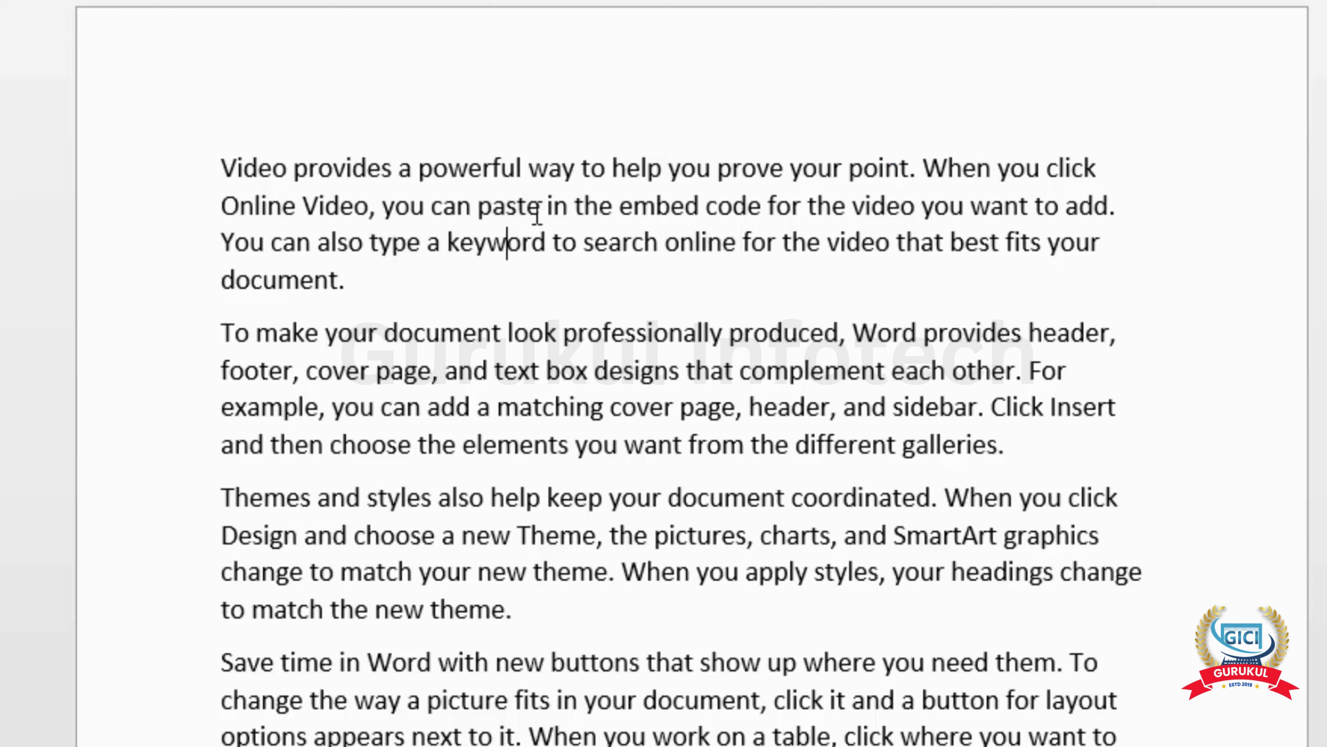
pyautogui.tripleClick(517, 208)
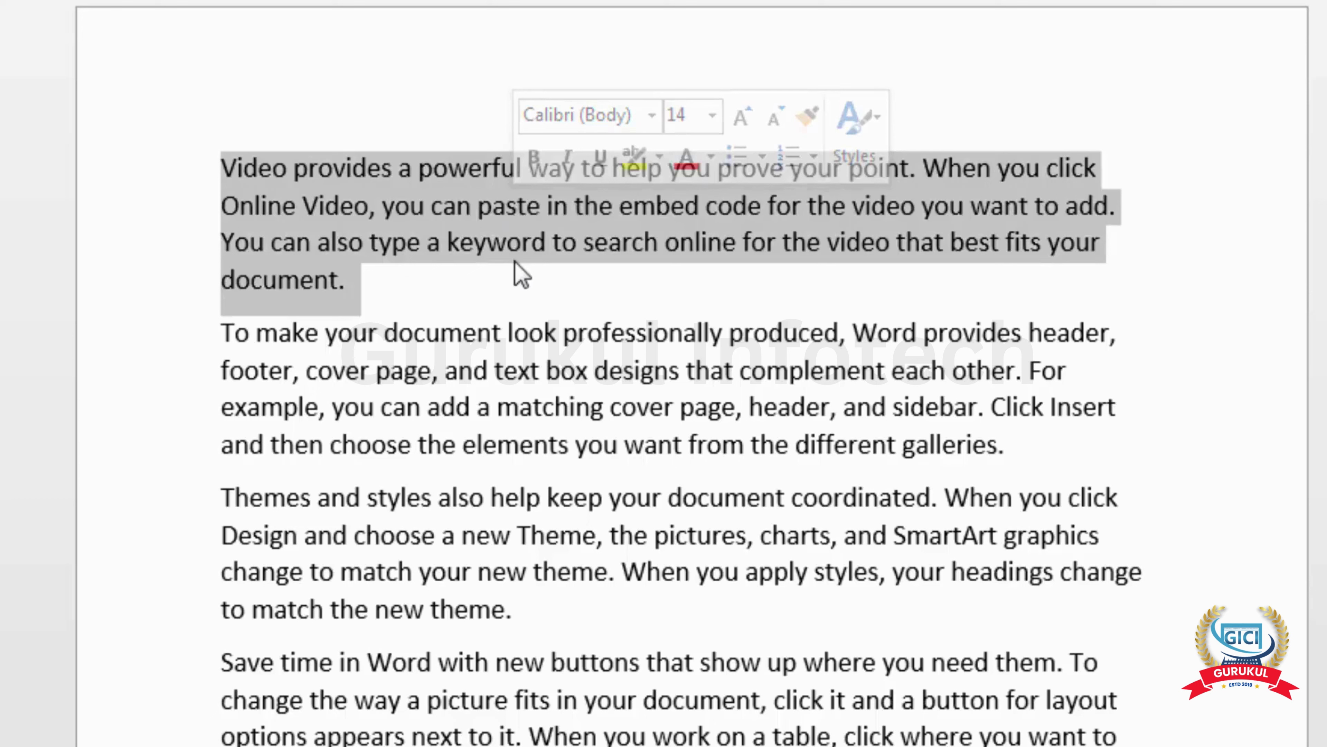
pyautogui.click(521, 280)
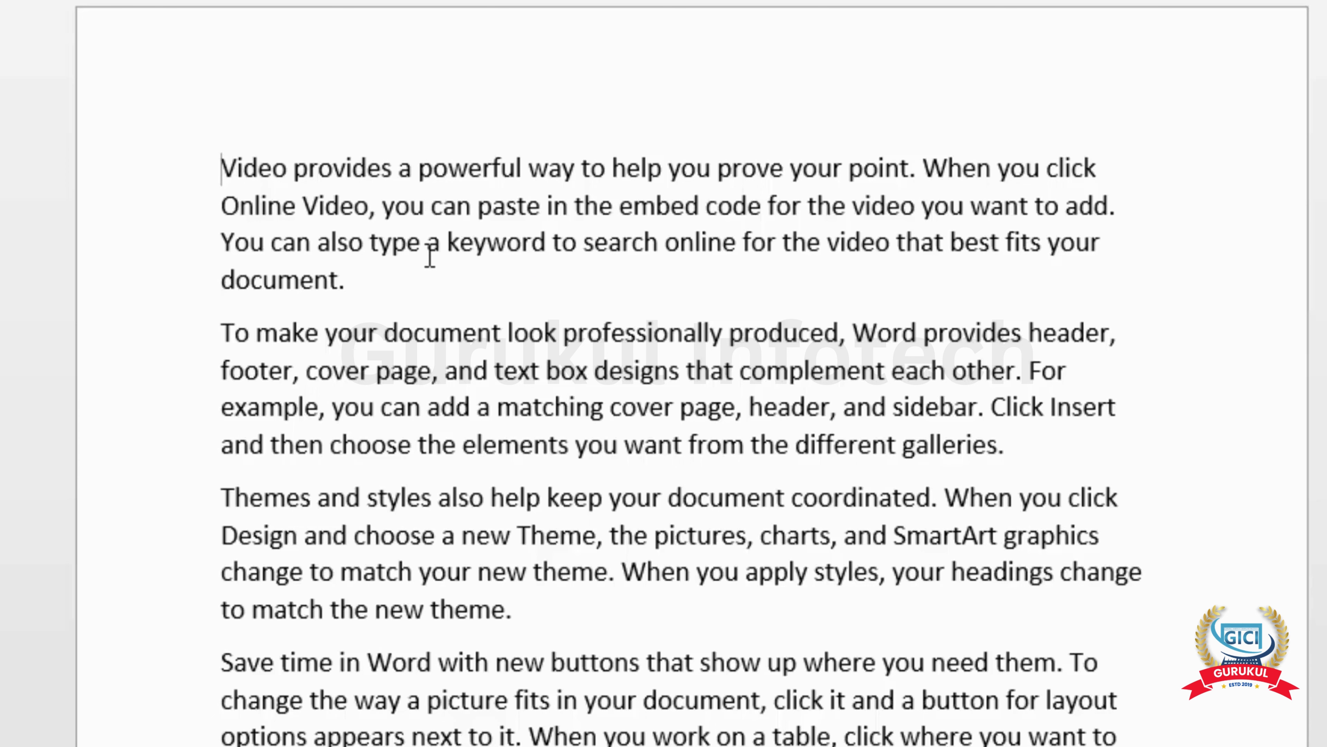
# Select a rectangular block of text from the document's start down to "theme" in the third paragraph, then clear the selection.
pyautogui.press('alt')
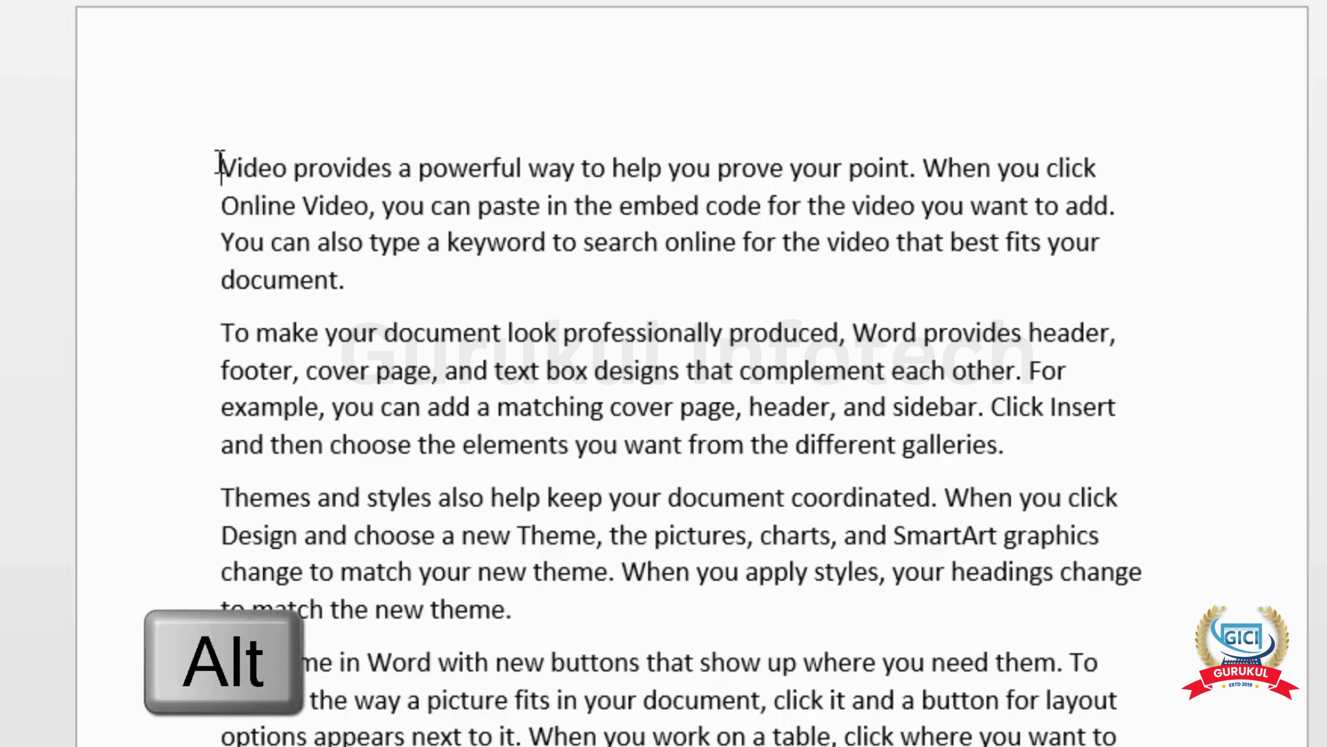
pyautogui.moveTo(268, 159); pyautogui.dragTo(494, 599)
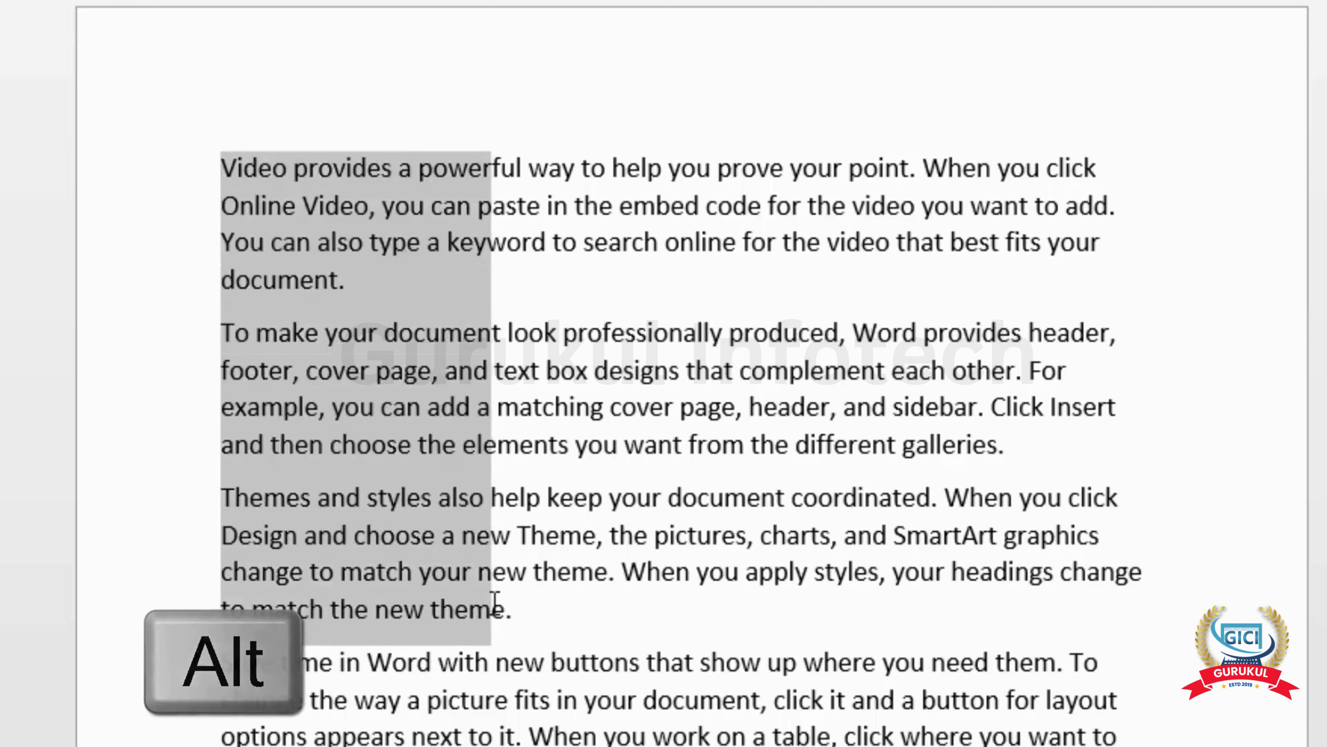
pyautogui.click(223, 163)
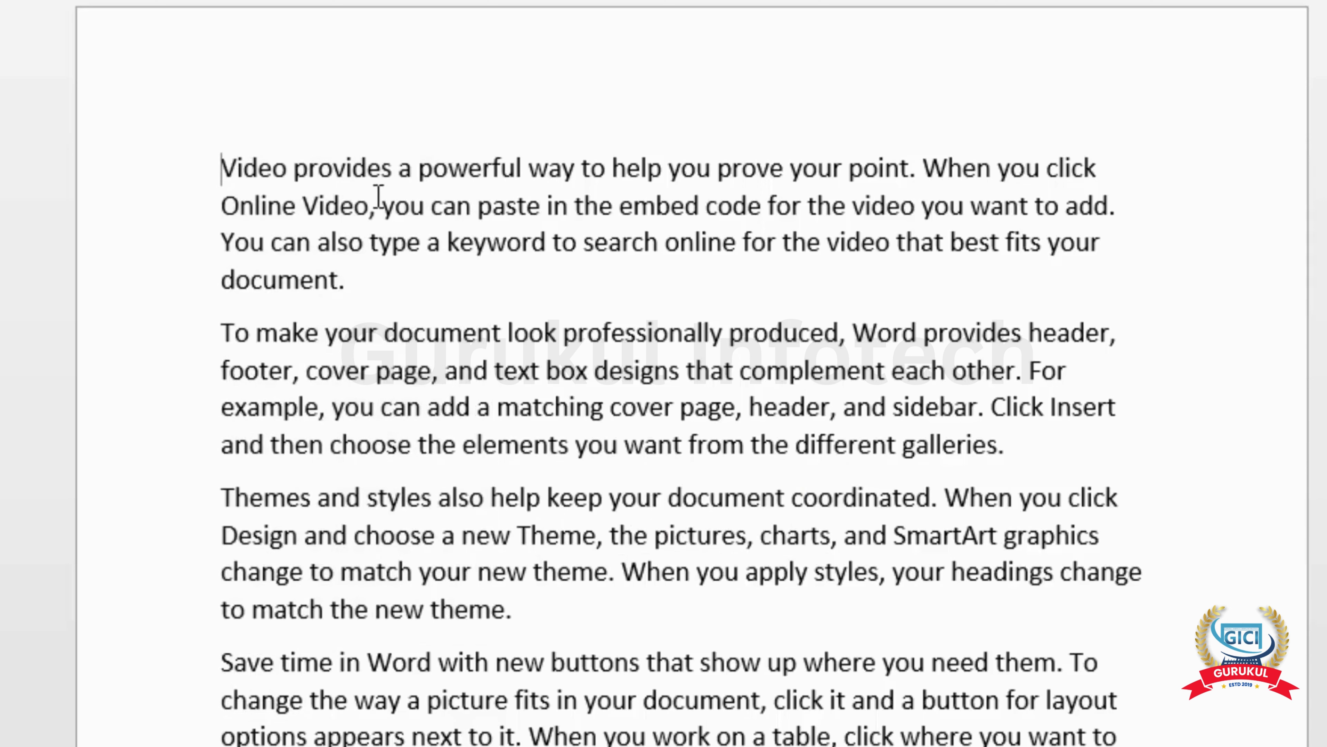
# In column selection mode, select a block from the document's start across the first paragraph, then the first two paragraphs, and leave the mode.
pyautogui.hotkey('ctrl', 'shift', 'F8')
pyautogui.moveTo(220, 169); pyautogui.dragTo(564, 618)
pyautogui.press('Left')
pyautogui.keyDown('alt'); pyautogui.keyDown('shift'); pyautogui.click(765, 282); pyautogui.keyUp('shift'); pyautogui.keyUp('alt')
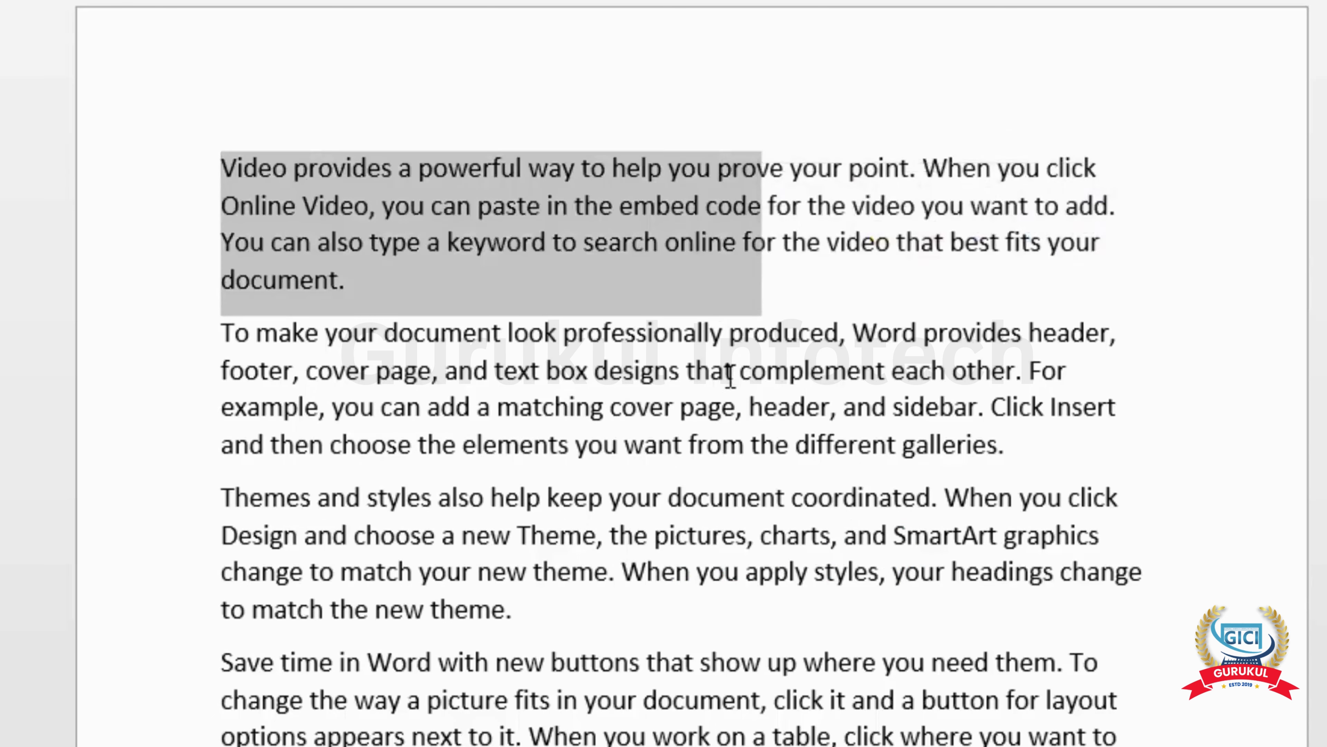
pyautogui.press('Left')
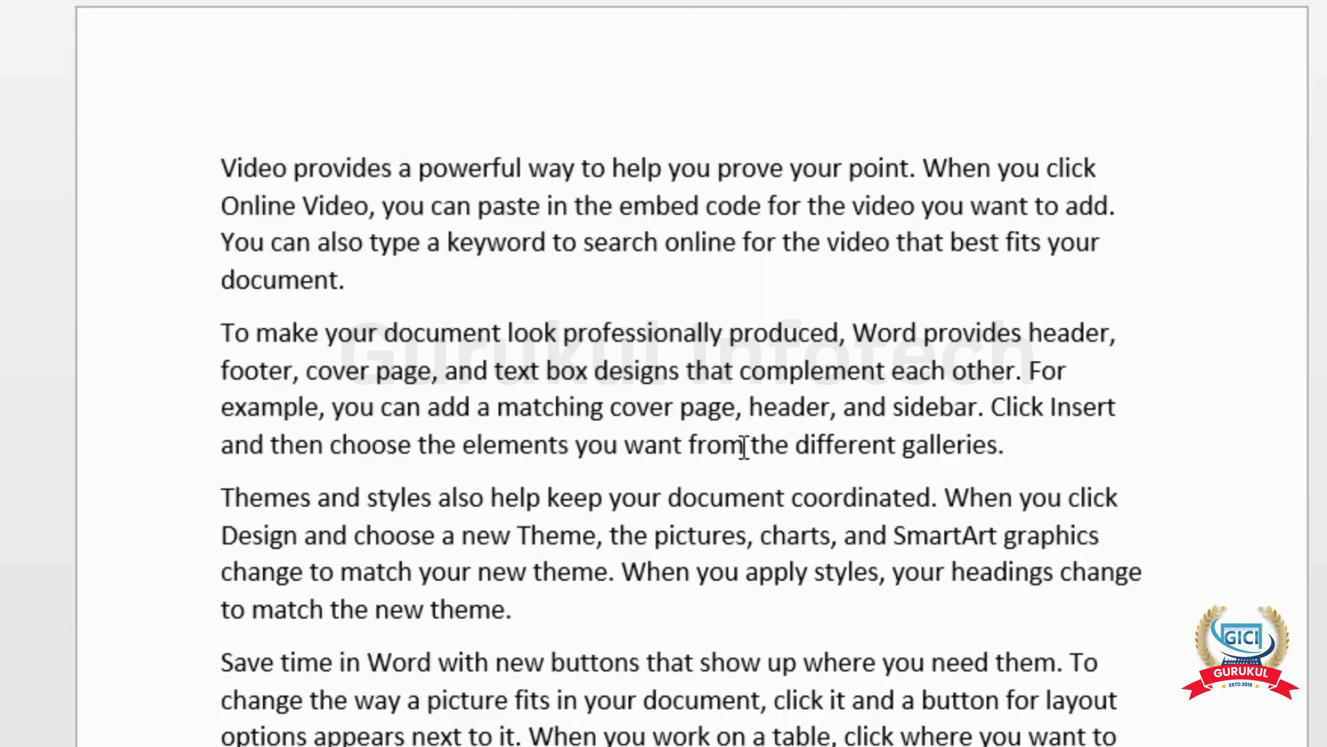
pyautogui.keyDown('alt'); pyautogui.keyDown('shift'); pyautogui.click(747, 446); pyautogui.keyUp('shift'); pyautogui.keyUp('alt')
pyautogui.press('Left')
pyautogui.keyDown('alt'); pyautogui.keyDown('shift'); pyautogui.click(746, 446); pyautogui.keyUp('shift'); pyautogui.keyUp('alt')
pyautogui.press('Left')
pyautogui.keyDown('alt'); pyautogui.keyDown('shift'); pyautogui.click(746, 446); pyautogui.keyUp('shift'); pyautogui.keyUp('alt')
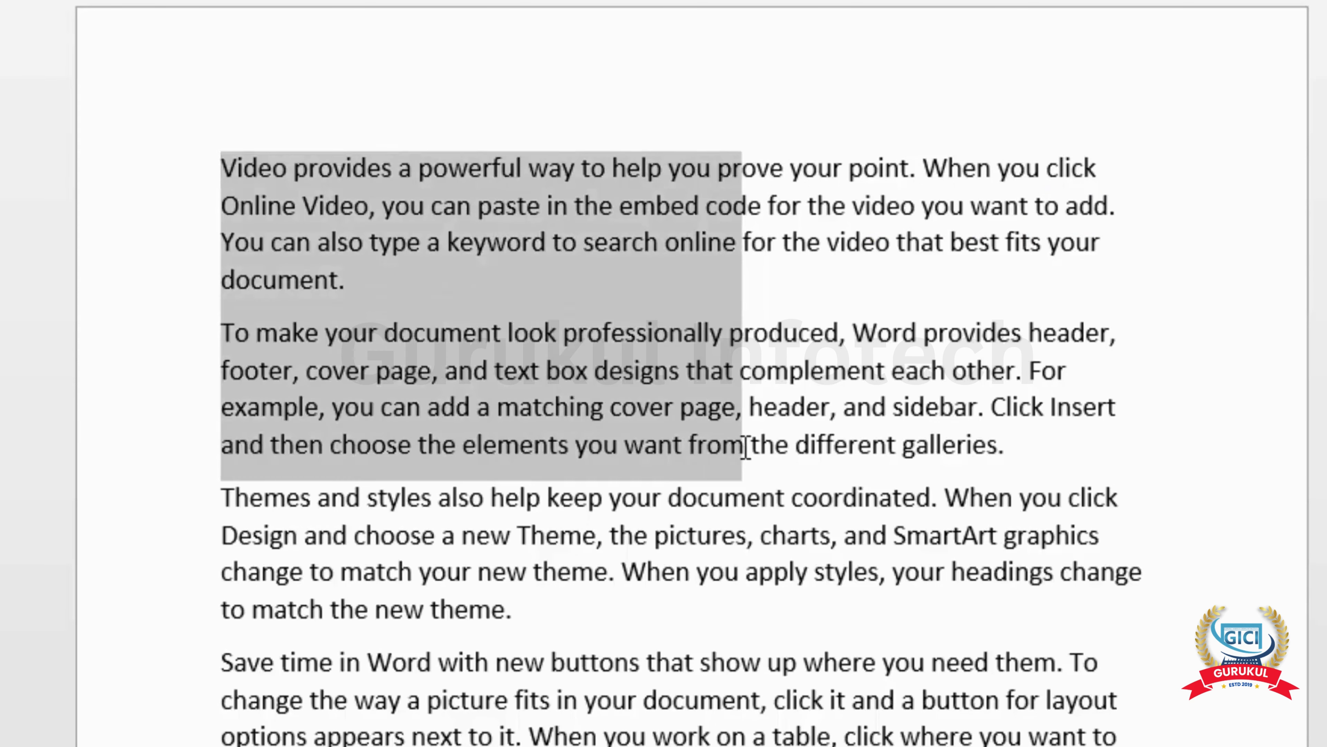
pyautogui.press('Left')
pyautogui.press('Escape')
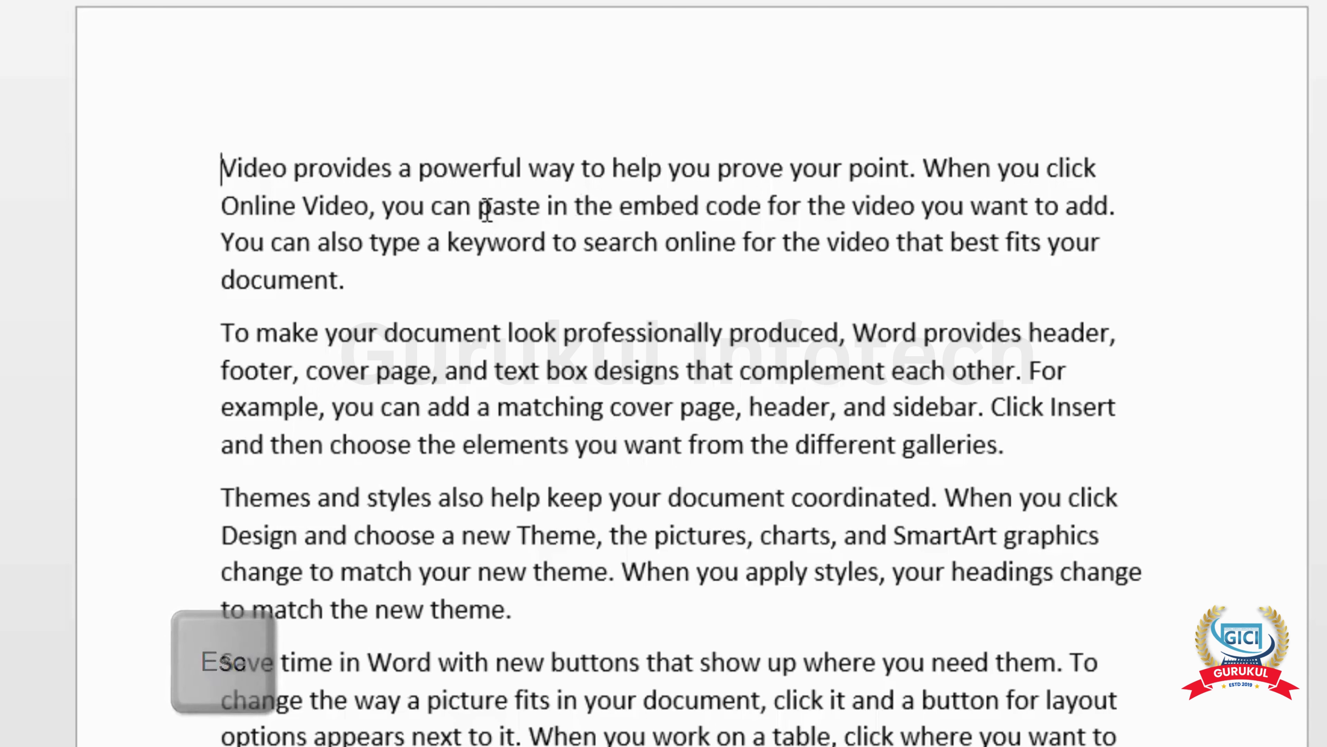
# Select "paste in the" in the first paragraph, extend the selection to "professionally" in the second, shorten it to "your", and deselect.
pyautogui.moveTo(486, 210); pyautogui.dragTo(618, 209)
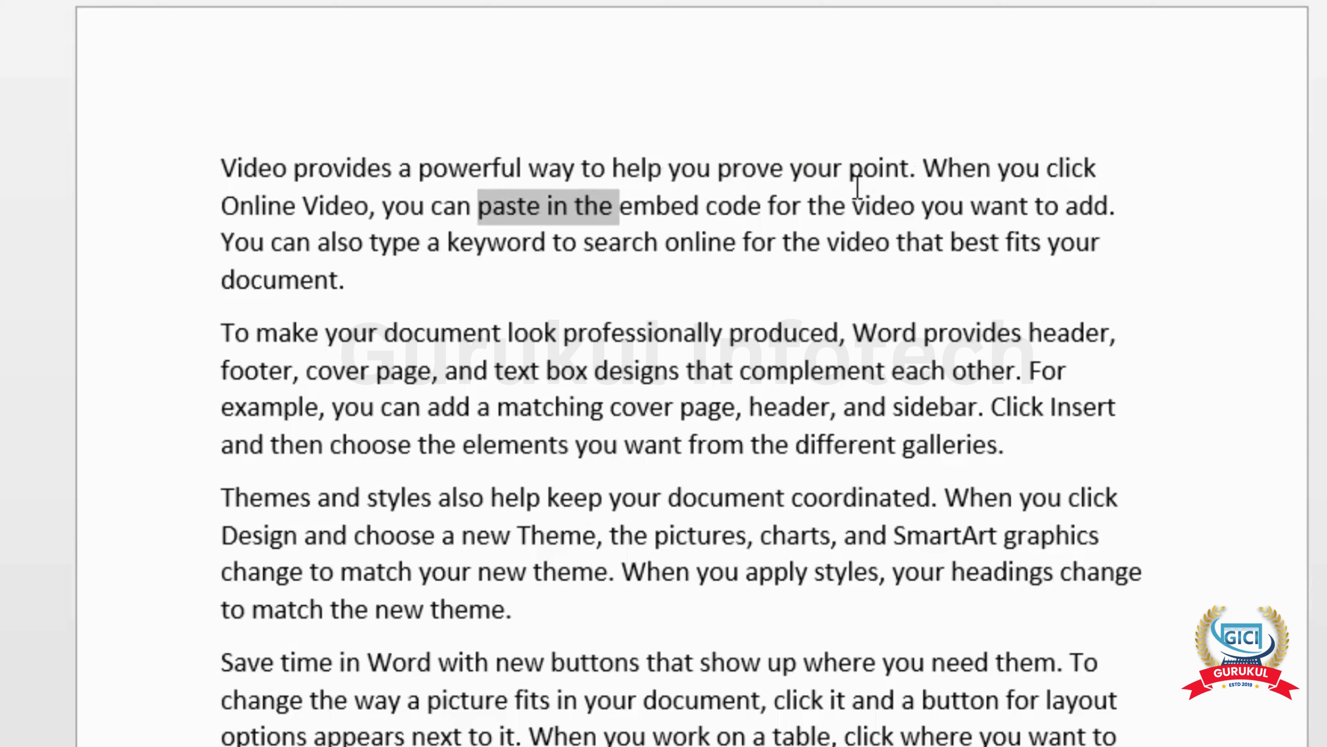
pyautogui.press('shift')
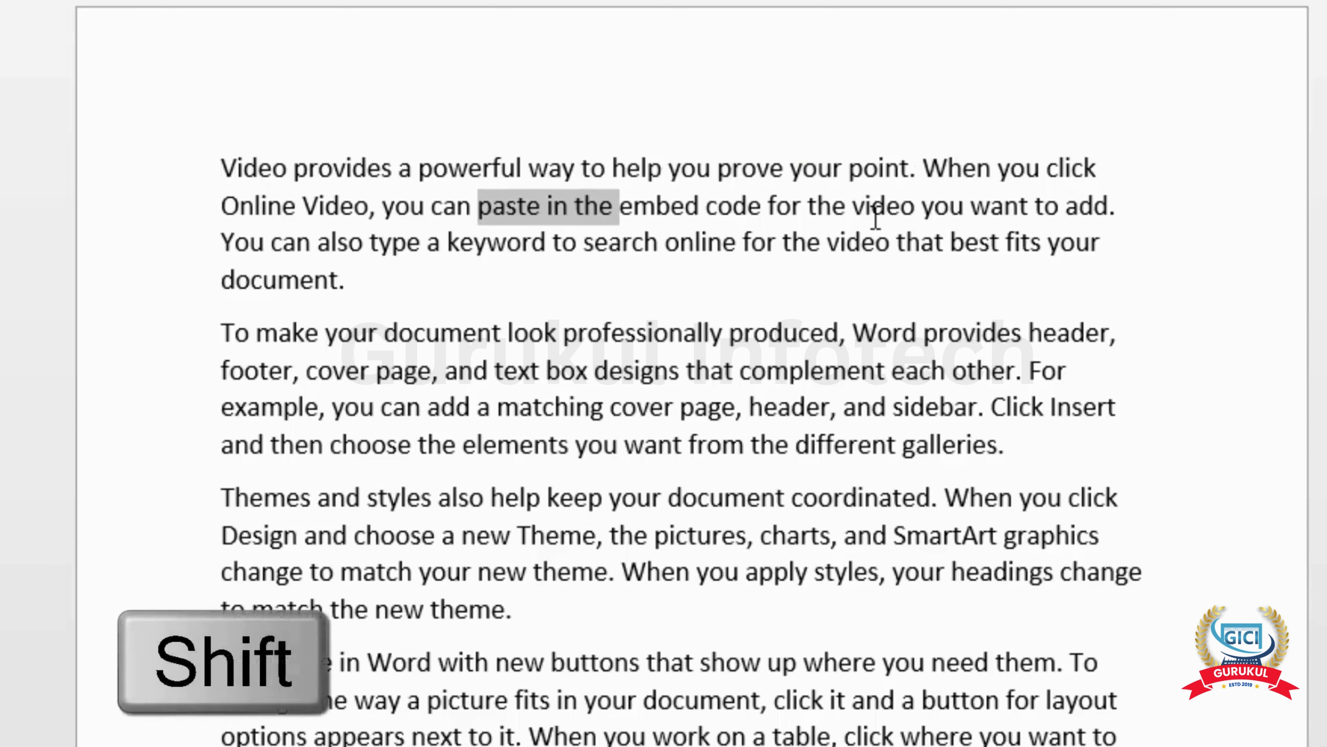
pyautogui.keyDown('shift'); pyautogui.click(922, 211); pyautogui.keyUp('shift')
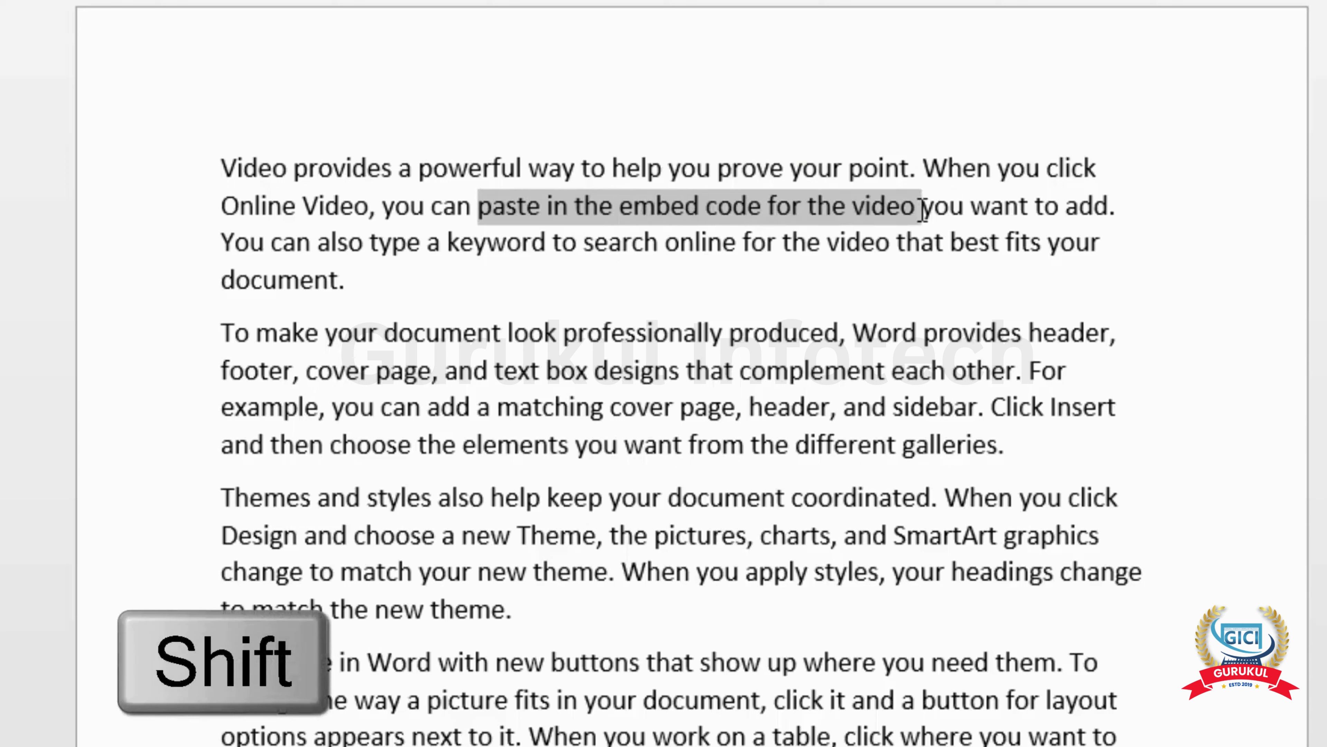
pyautogui.keyDown('shift'); pyautogui.click(359, 287); pyautogui.keyUp('shift')
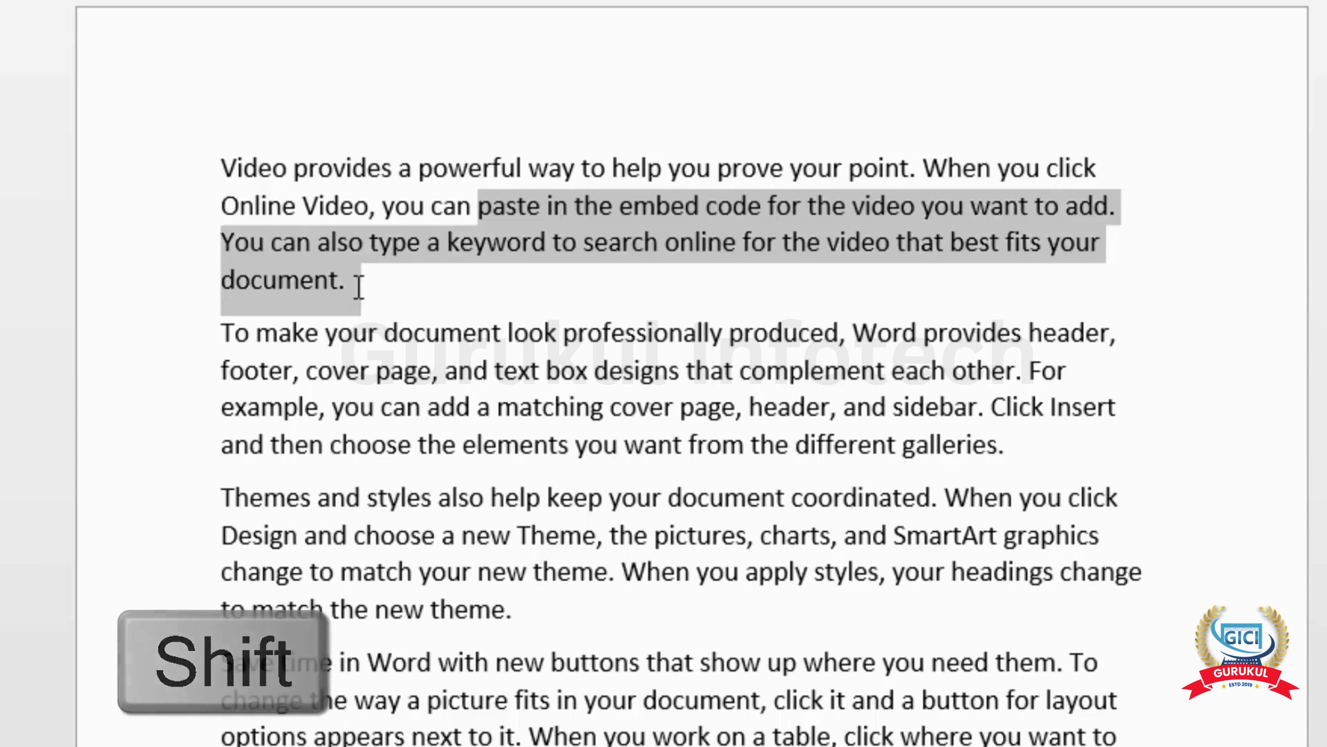
pyautogui.keyDown('shift'); pyautogui.click(618, 337); pyautogui.keyUp('shift')
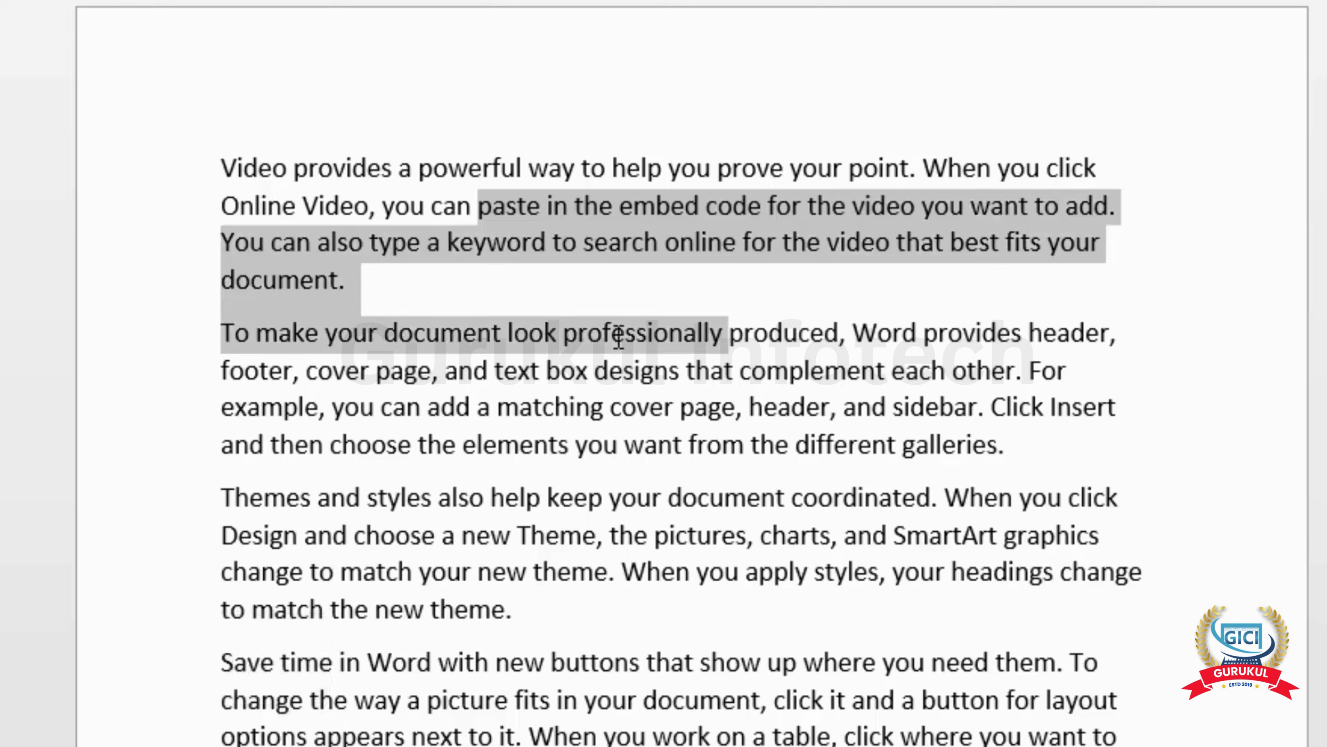
pyautogui.keyDown('shift'); pyautogui.click(349, 340); pyautogui.keyUp('shift')
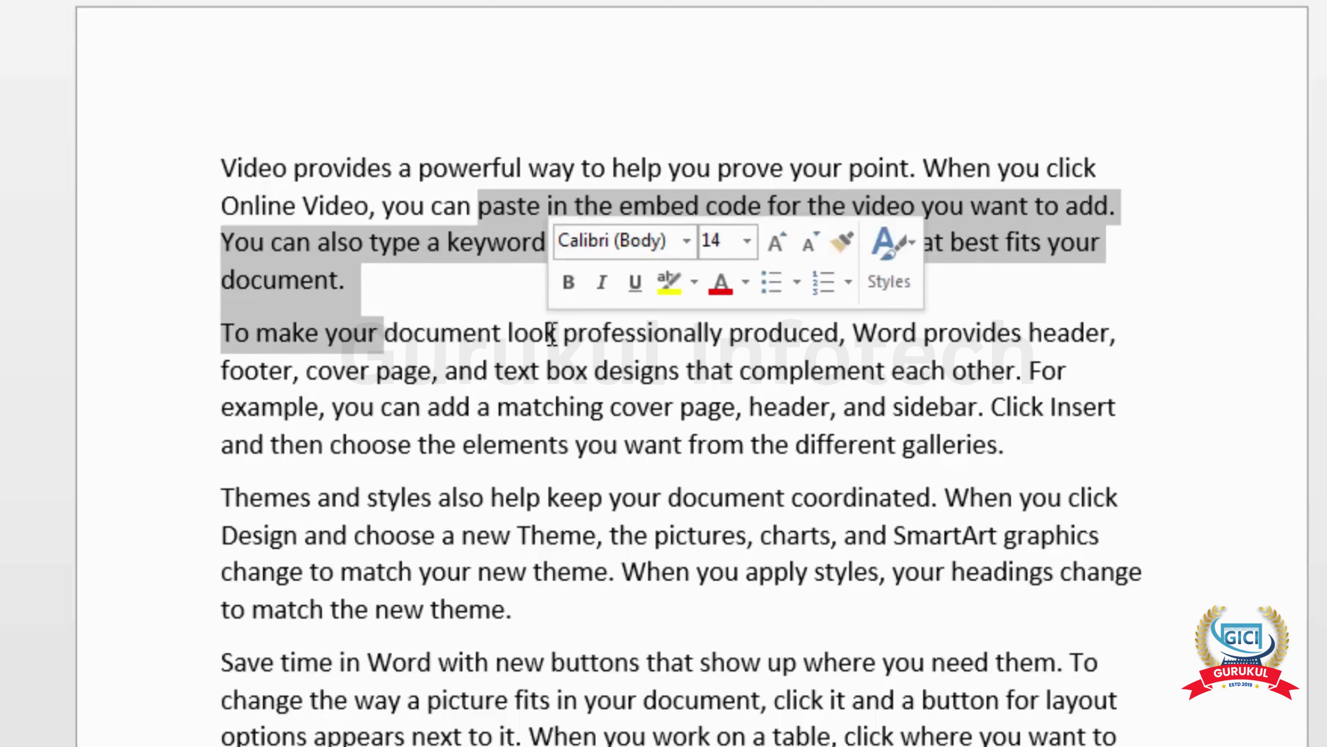
pyautogui.click(416, 317)
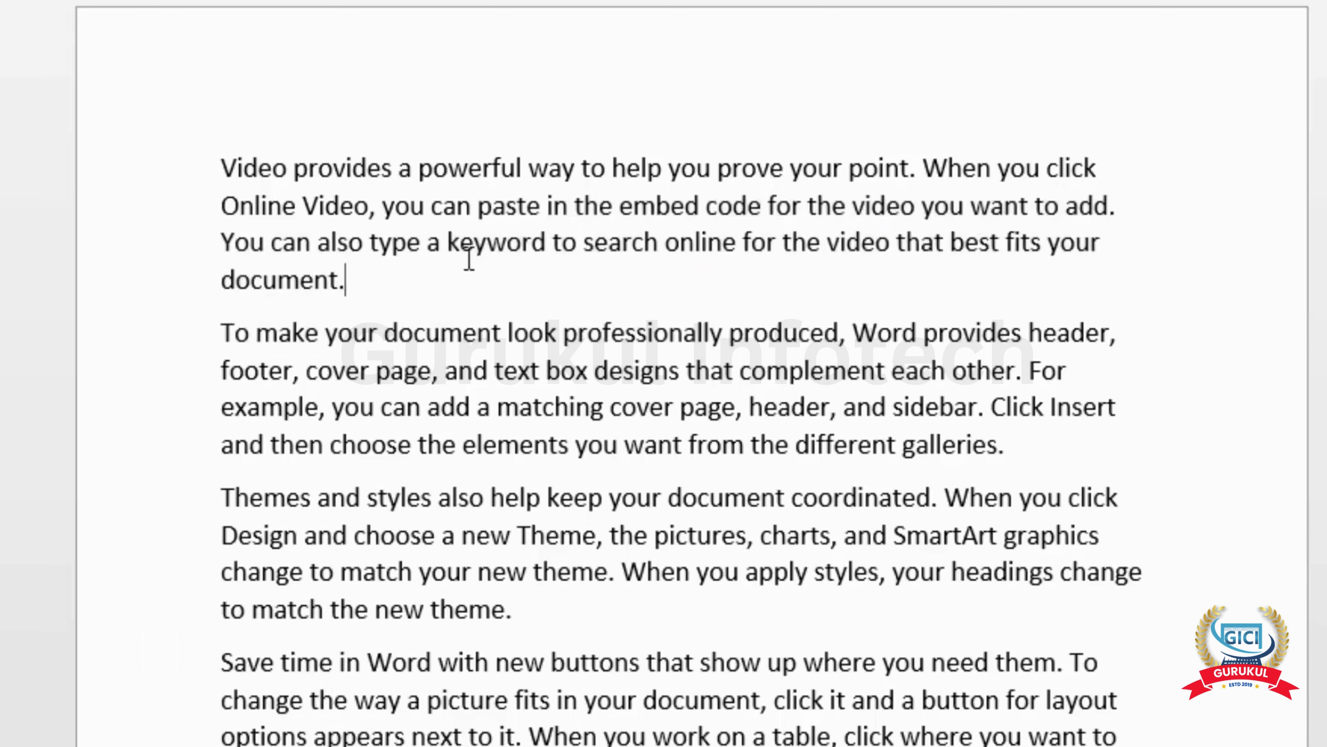
# Select "paste in the" in the first paragraph and use extend mode to lengthen the selection character by character through "embed code".
pyautogui.doubleClick(493, 206)
pyautogui.keyDown('shift'); pyautogui.click(602, 206); pyautogui.keyUp('shift')
pyautogui.press('F8')
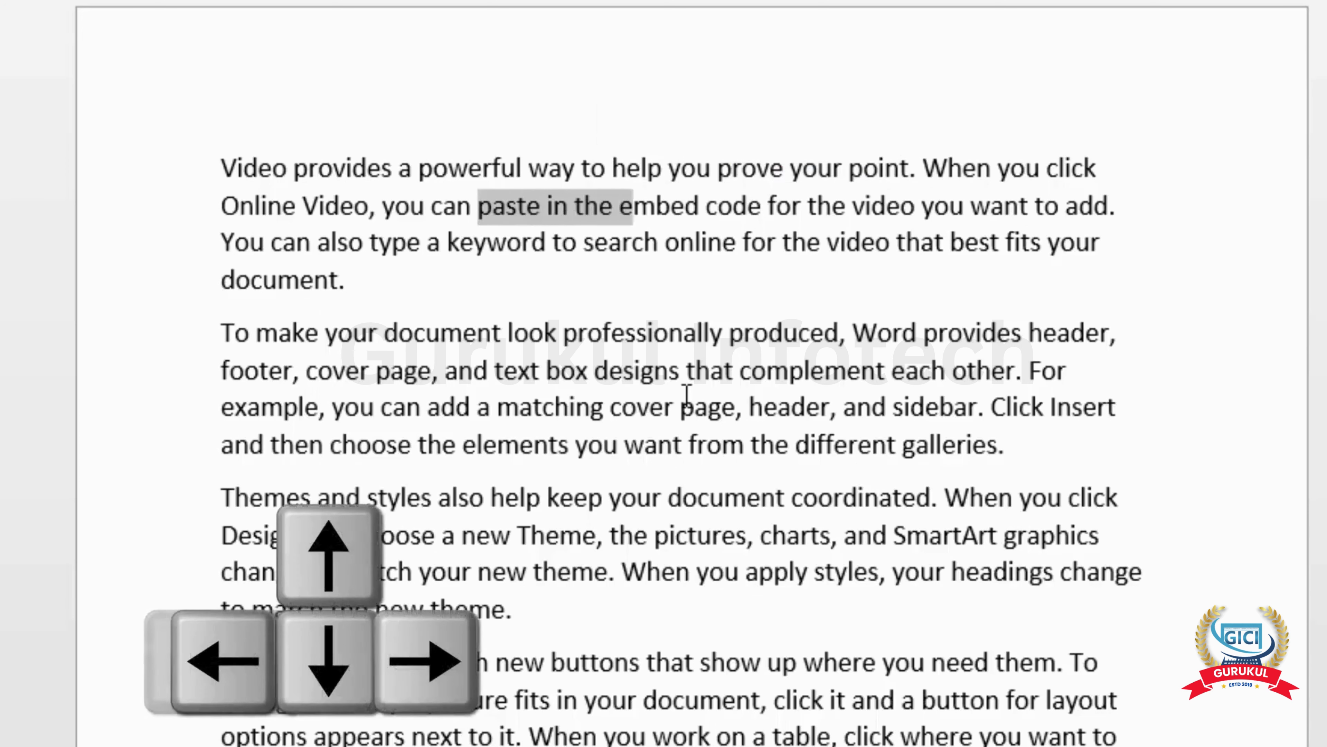
pyautogui.press('Right')
pyautogui.press('Right')
pyautogui.press('Right')
pyautogui.press('Right')
pyautogui.press('Right')
pyautogui.press('Right')
pyautogui.press('Right')
pyautogui.press('Right')
pyautogui.press('Right')
pyautogui.press('Right')
pyautogui.press('Right')
pyautogui.press('Right')
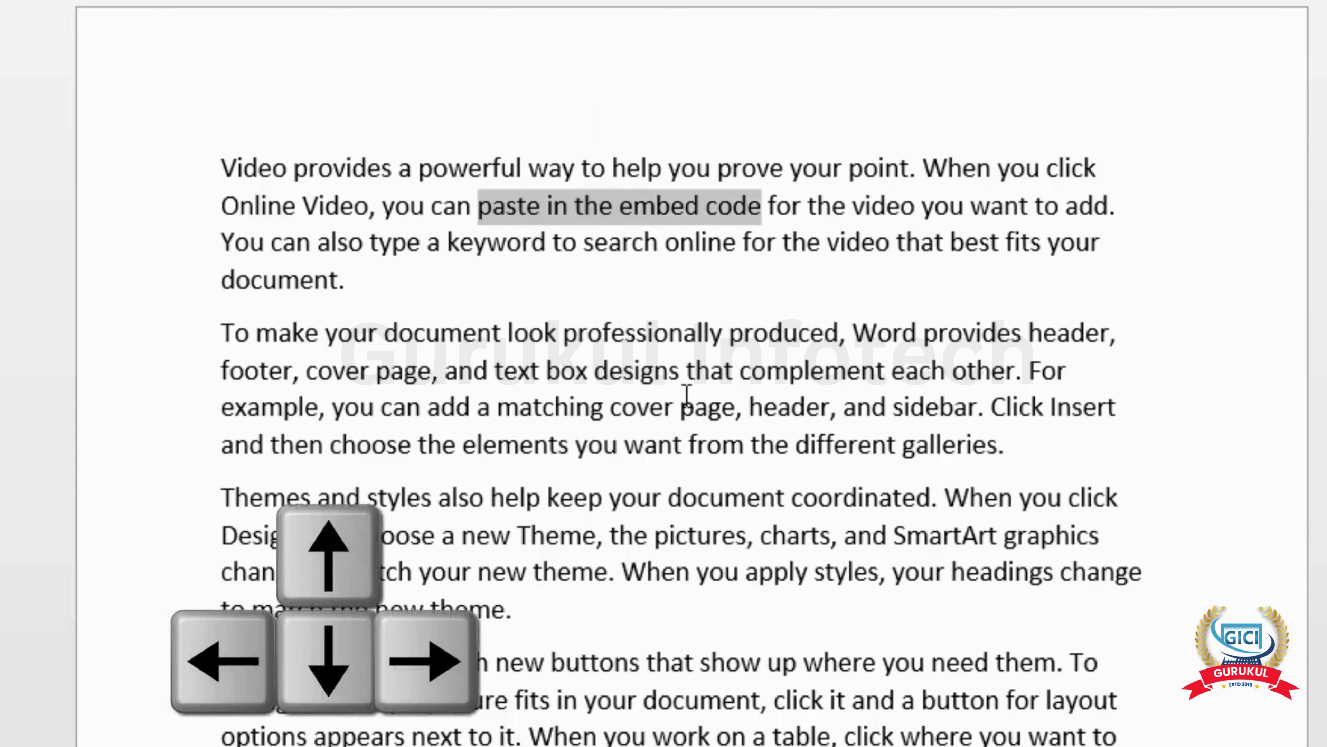
# Extend the selection downward line by line, then shrink it back to within "online" in the first paragraph's third line.
pyautogui.press('Down')
pyautogui.press('Down')
pyautogui.press('Down')
pyautogui.press('Down')
pyautogui.press('Up')
pyautogui.press('Up')
pyautogui.press('Up')
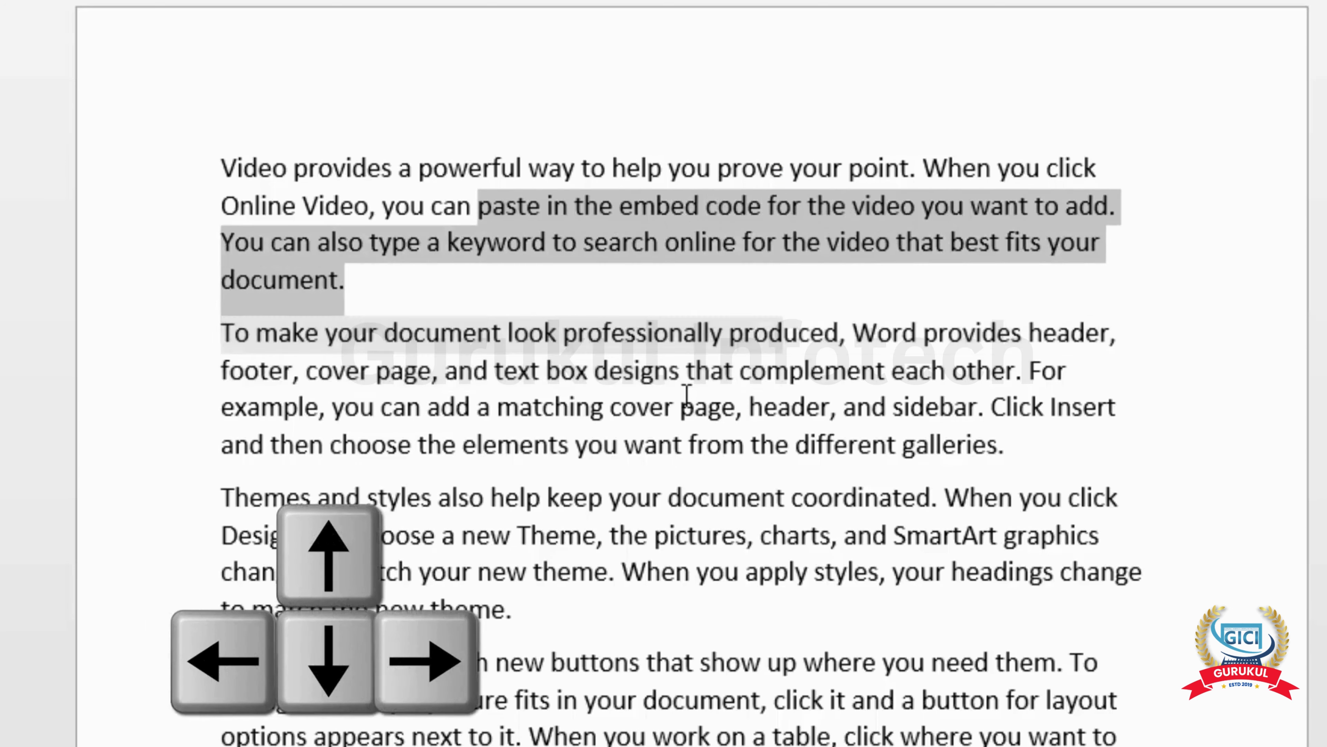
pyautogui.press('Left')
pyautogui.press('Left')
pyautogui.press('Left')
pyautogui.press('Left')
pyautogui.press('Left')
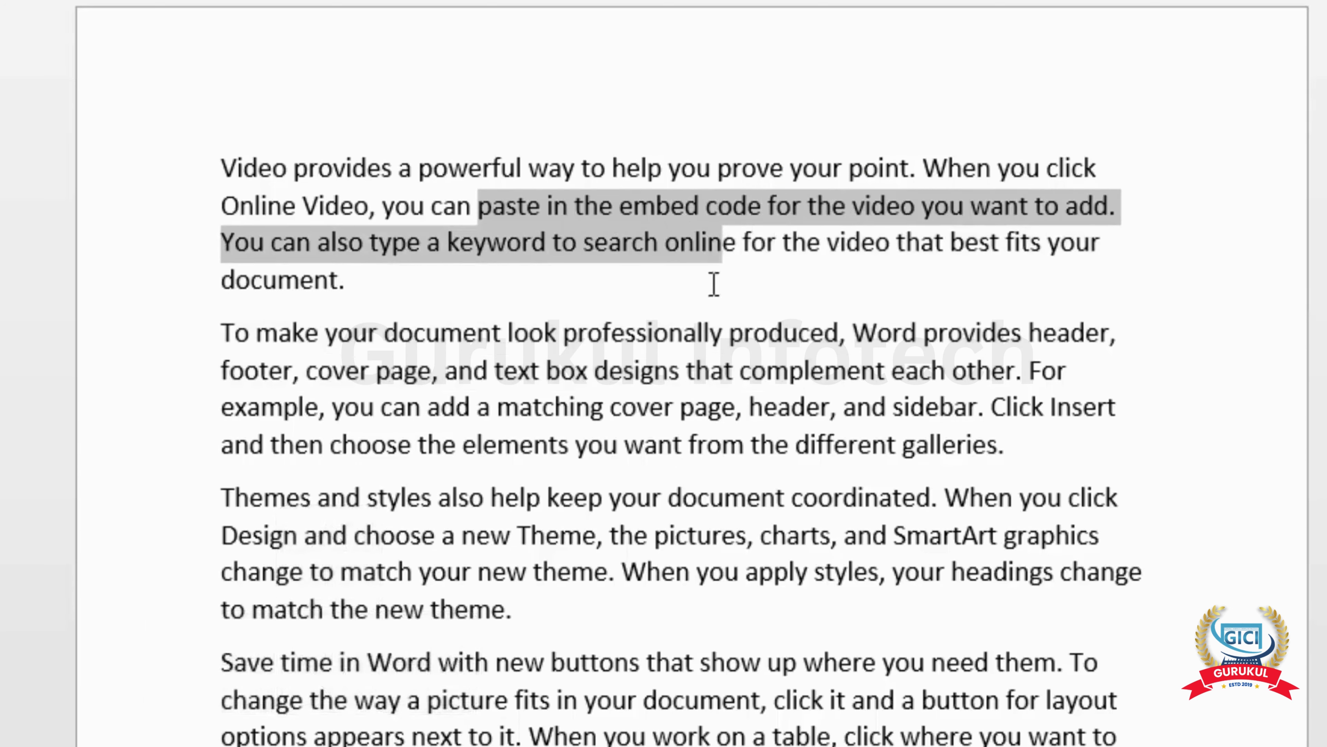
# Move the extended selection's end to after "online", then to the end of the first paragraph, and clear the selection.
pyautogui.click(741, 263)
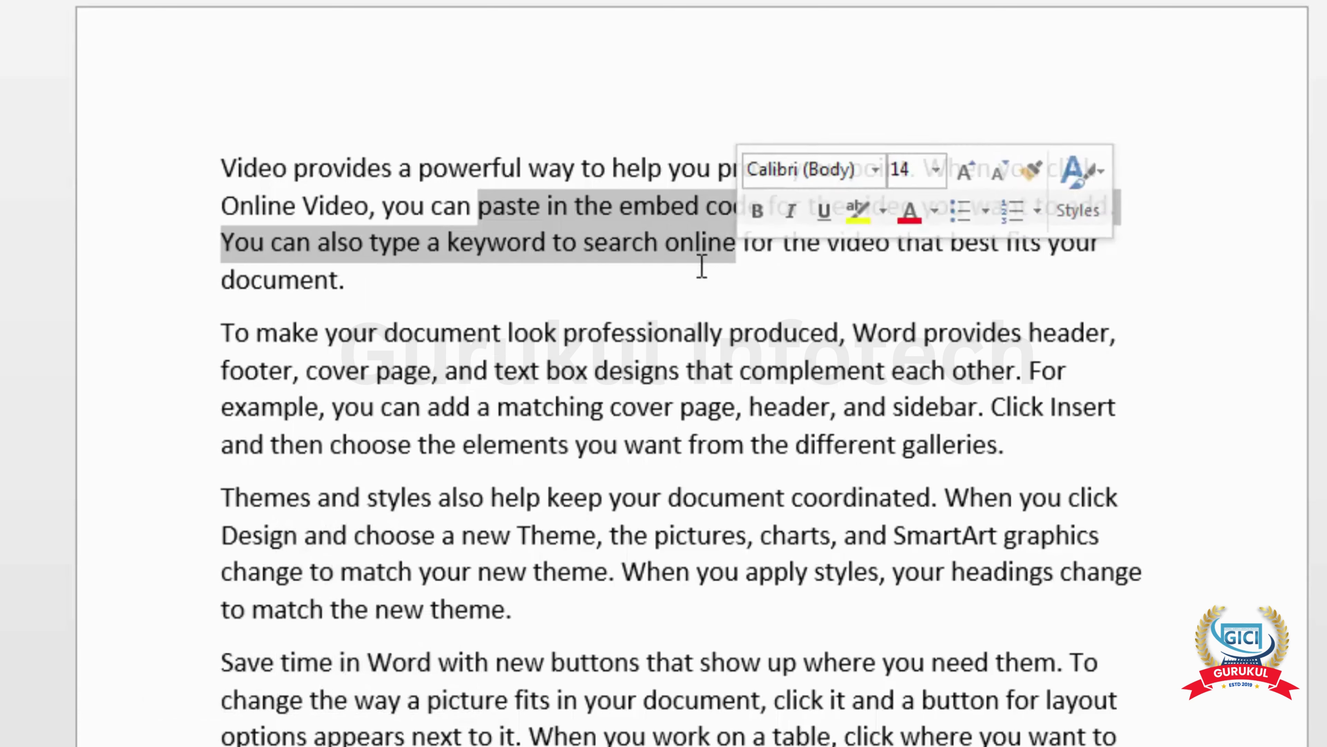
pyautogui.keyDown('shift'); pyautogui.click(685, 246); pyautogui.keyUp('shift')
pyautogui.keyDown('shift'); pyautogui.click(633, 221); pyautogui.keyUp('shift')
pyautogui.keyDown('shift'); pyautogui.click(692, 277); pyautogui.keyUp('shift')
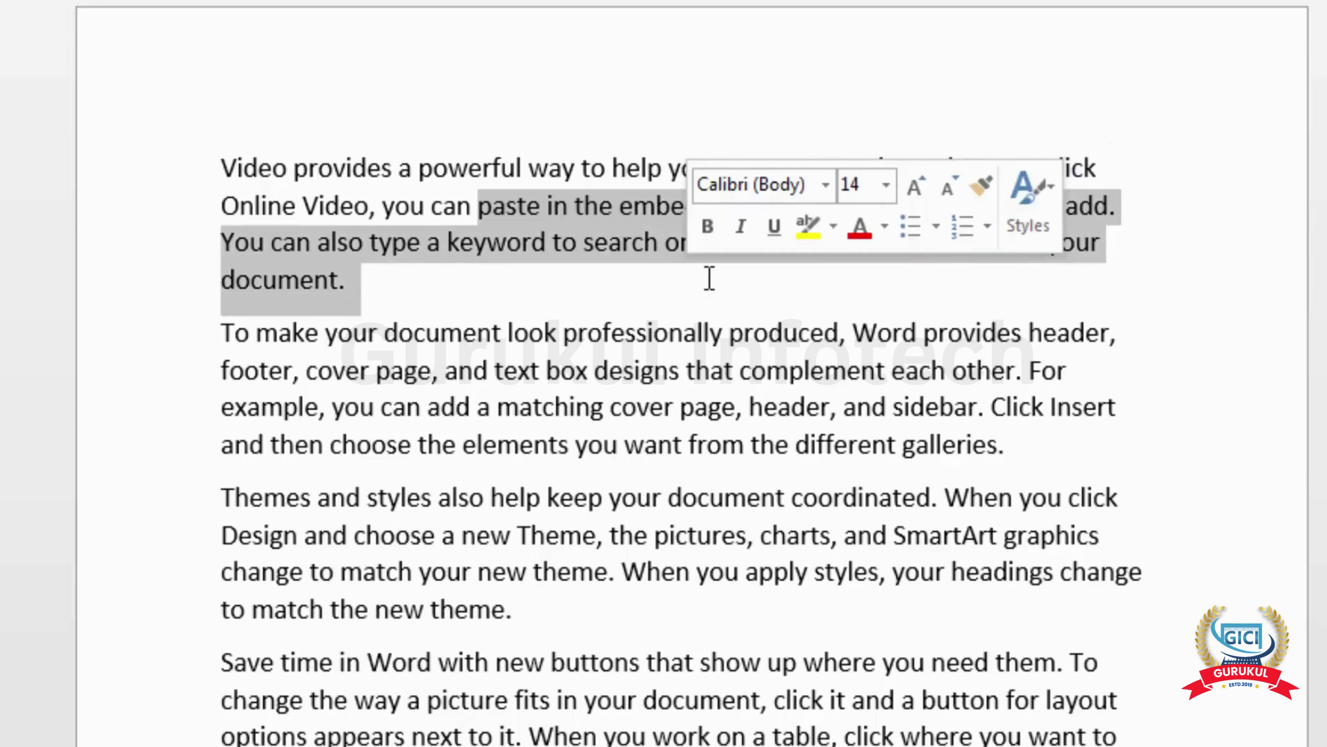
pyautogui.click(659, 244)
pyautogui.click(519, 176)
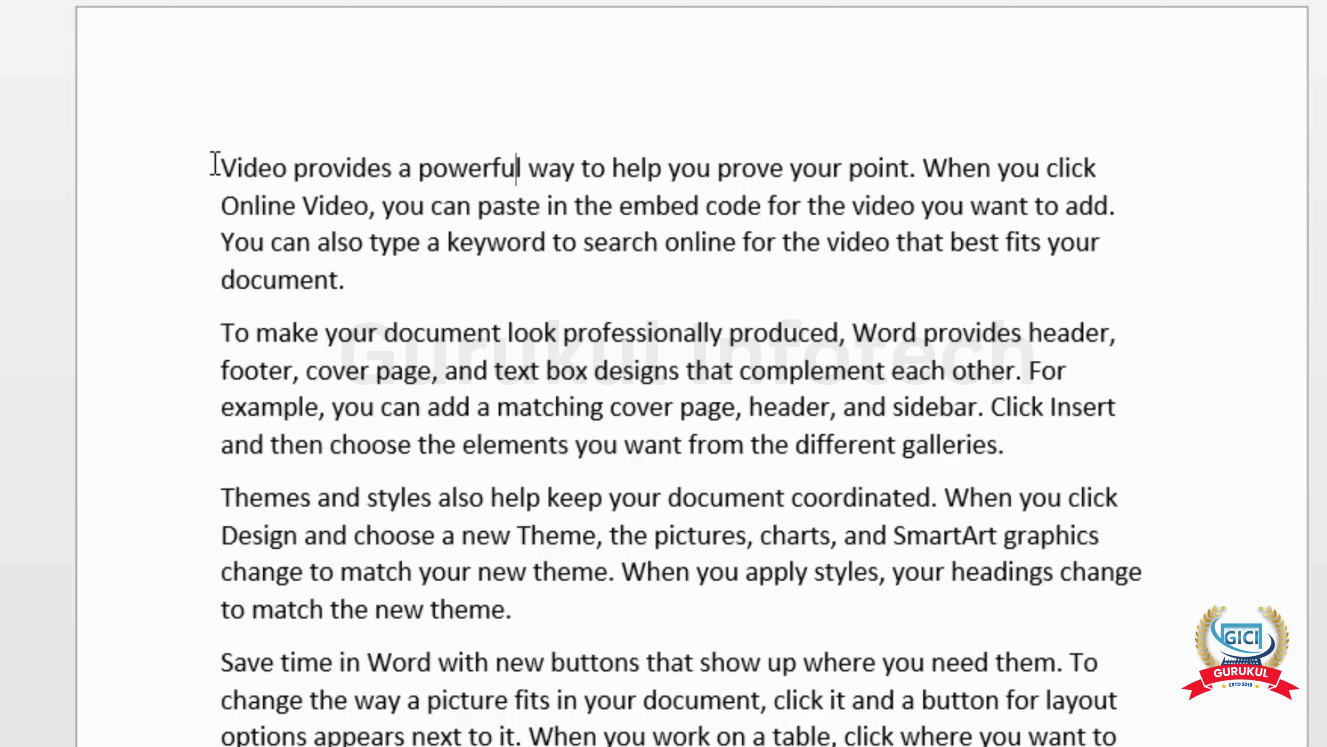
# Select the whole first paragraph and increase its font size repeatedly in one-point steps.
pyautogui.moveTo(220, 167); pyautogui.dragTo(414, 297)
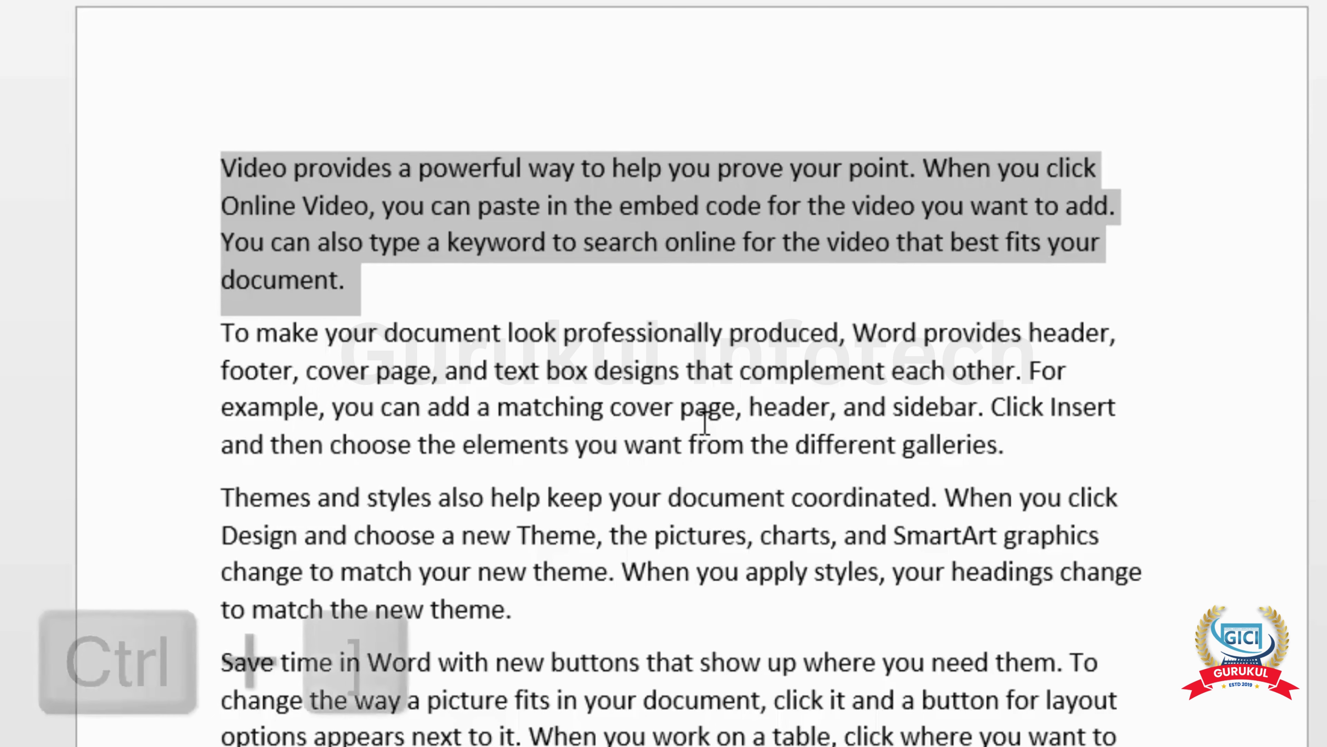
pyautogui.hotkey('ctrl', ']')
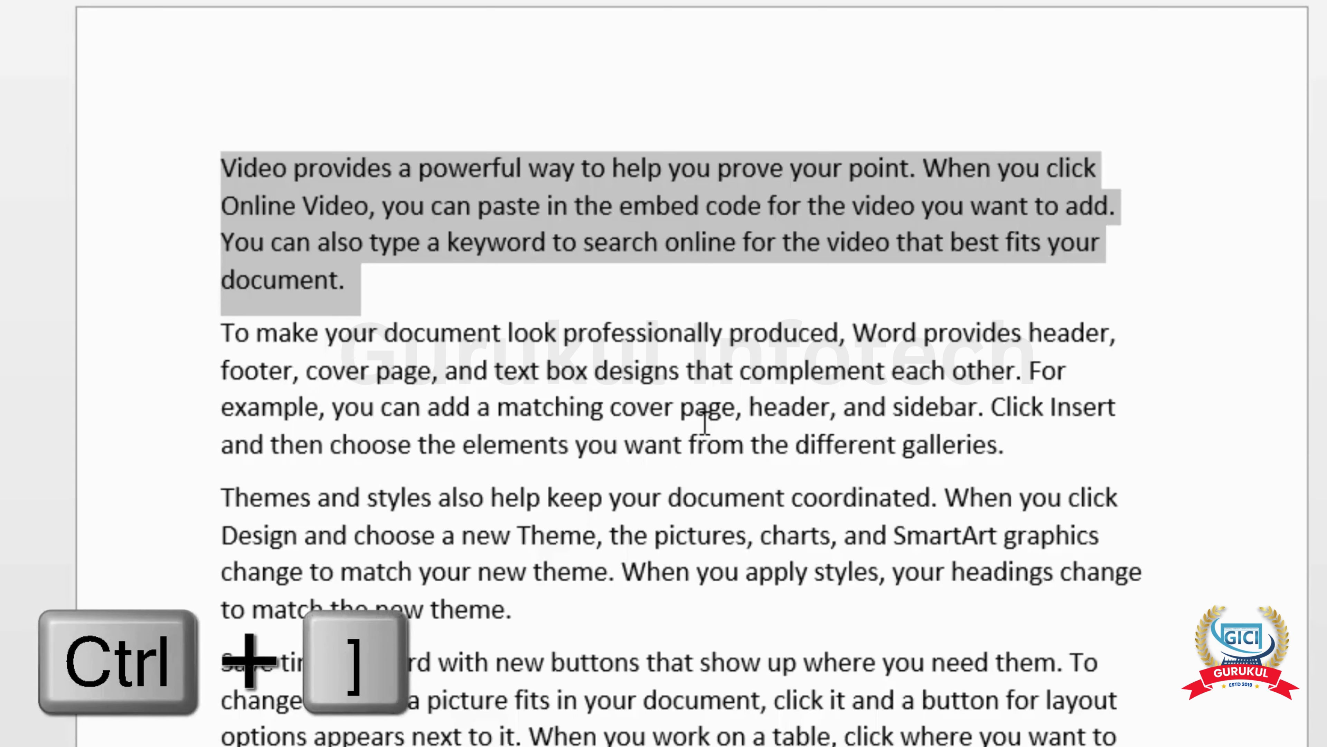
pyautogui.hotkey('ctrl', ']')
pyautogui.hotkey('ctrl', ']')
pyautogui.hotkey('ctrl', ']')
pyautogui.hotkey('ctrl', ']')
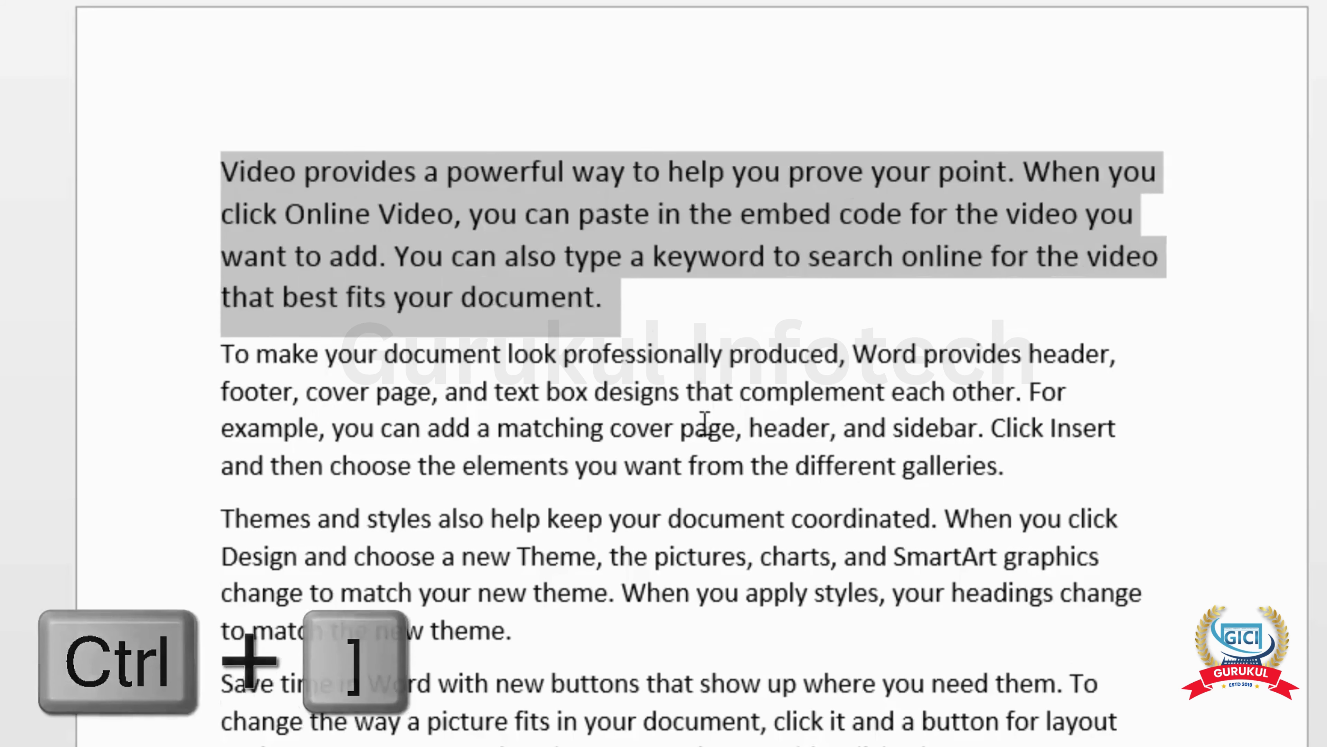
pyautogui.hotkey('ctrl', ']')
pyautogui.hotkey('ctrl', ']')
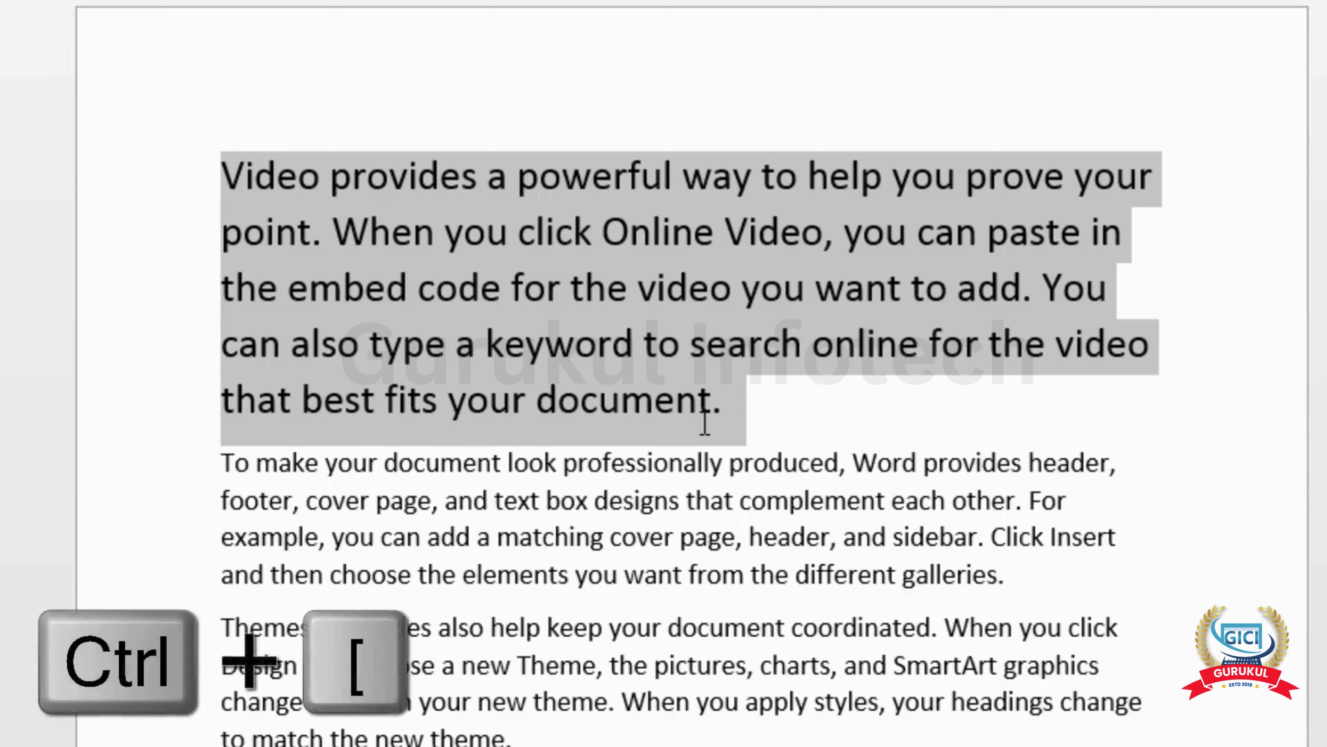
# Decrease the first paragraph's font size repeatedly in one-point steps.
pyautogui.hotkey('ctrl', '[')
pyautogui.hotkey('ctrl', '[')
pyautogui.hotkey('ctrl', '[')
pyautogui.hotkey('ctrl', '[')
pyautogui.hotkey('ctrl', '[')
pyautogui.hotkey('ctrl', '[')
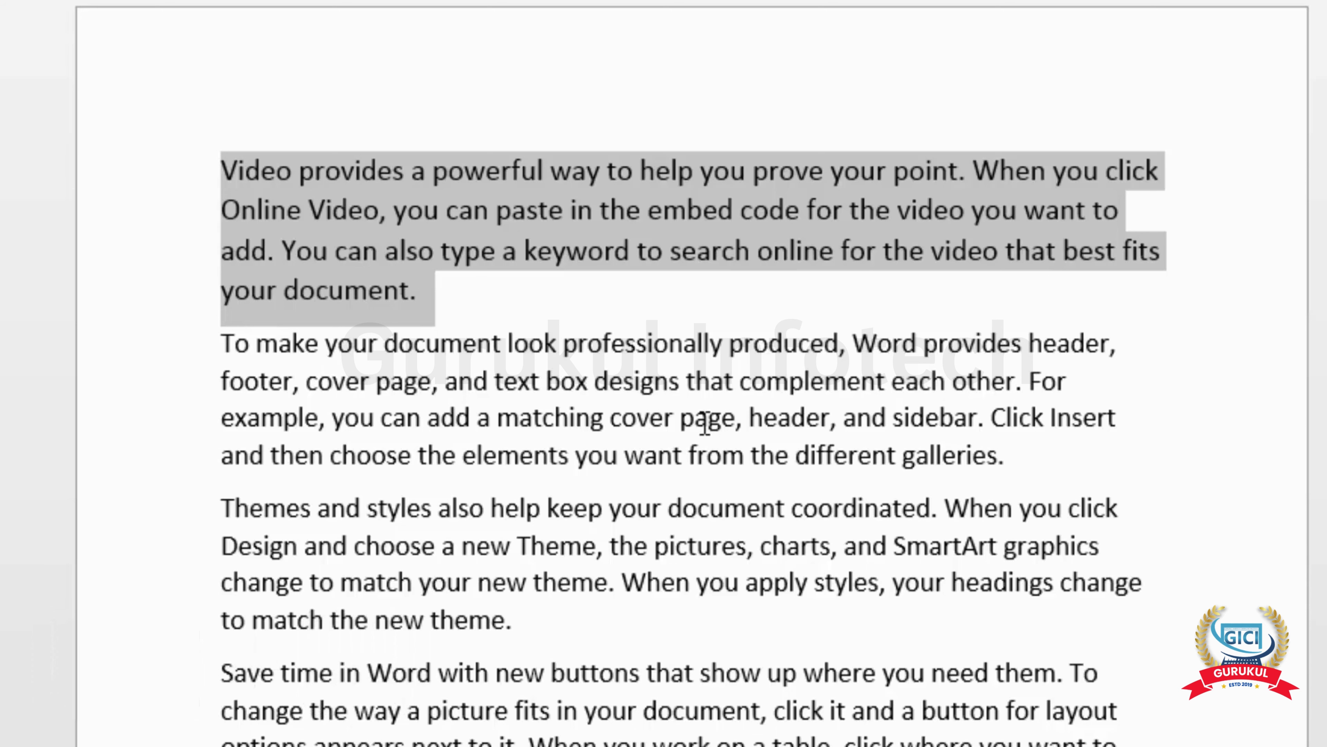
# Increase the first paragraph's font size repeatedly through the larger preset size steps.
pyautogui.hotkey('ctrl', 'shift', '>')
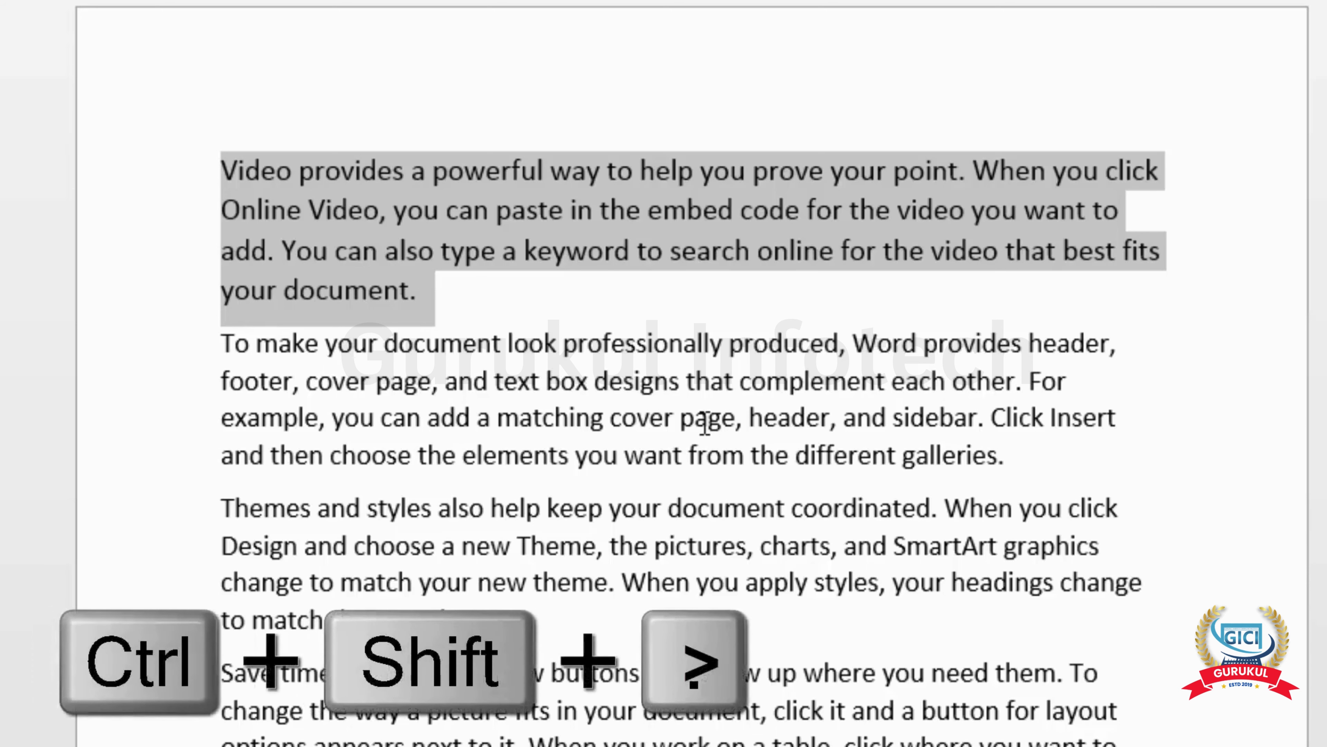
pyautogui.hotkey('ctrl', 'shift', '>')
pyautogui.hotkey('ctrl', 'shift', '>')
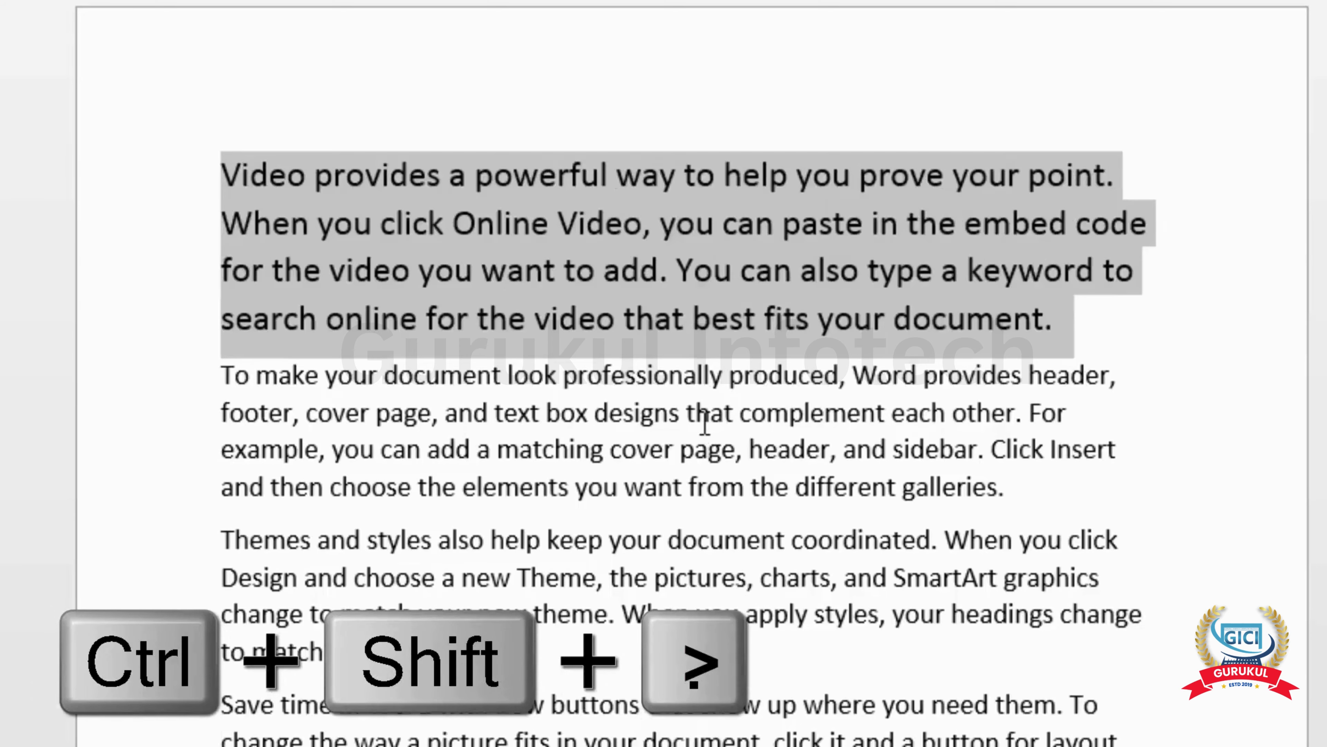
pyautogui.hotkey('ctrl', 'shift', '>')
pyautogui.hotkey('ctrl', 'shift', '>')
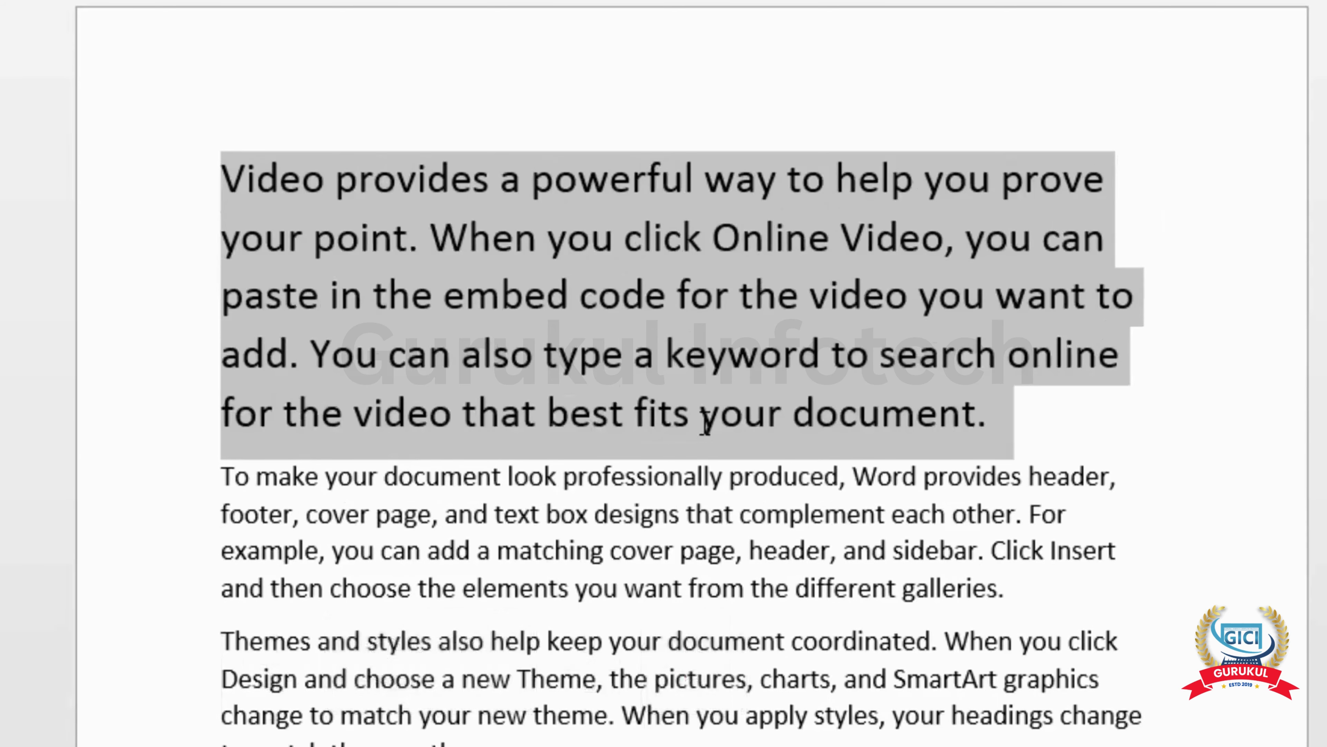
# Decrease the first paragraph's font size through the preset size steps back to 14 pt.
pyautogui.press('ctrl+shift+less')
pyautogui.press('ctrl+shift+less')
pyautogui.press('ctrl+shift+less')
pyautogui.press('ctrl+shift+less')
pyautogui.press('ctrl+shift+less')
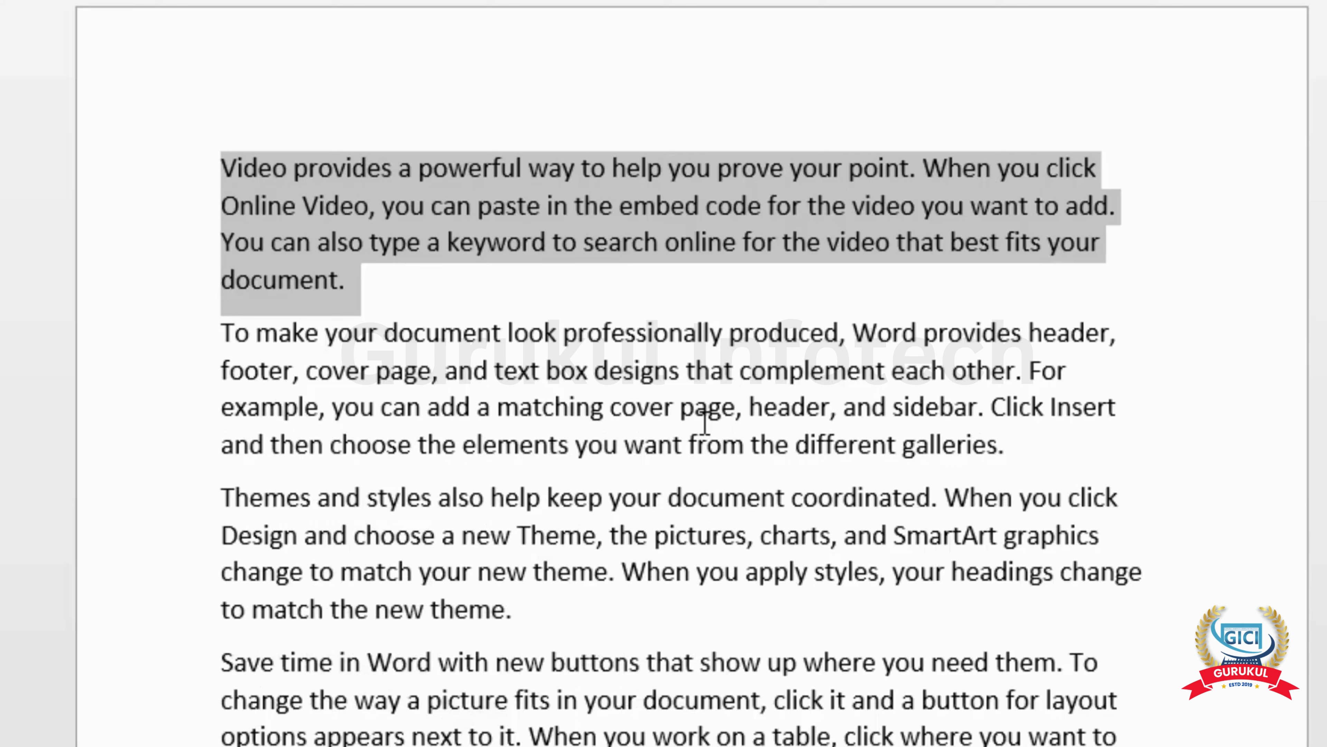
# Toggle bold on and off again for the selected first paragraph and copy the paragraph.
pyautogui.hotkey('ctrl', 'b')
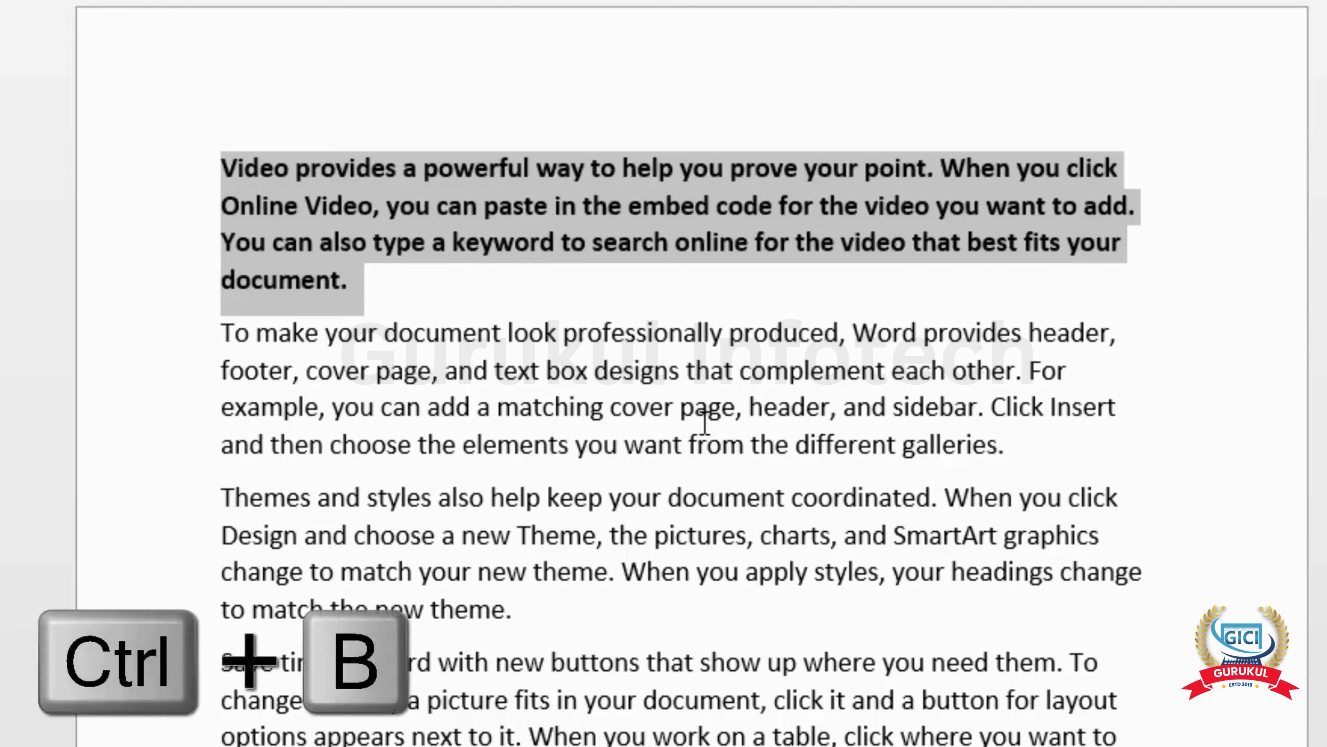
pyautogui.hotkey('ctrl', 'b')
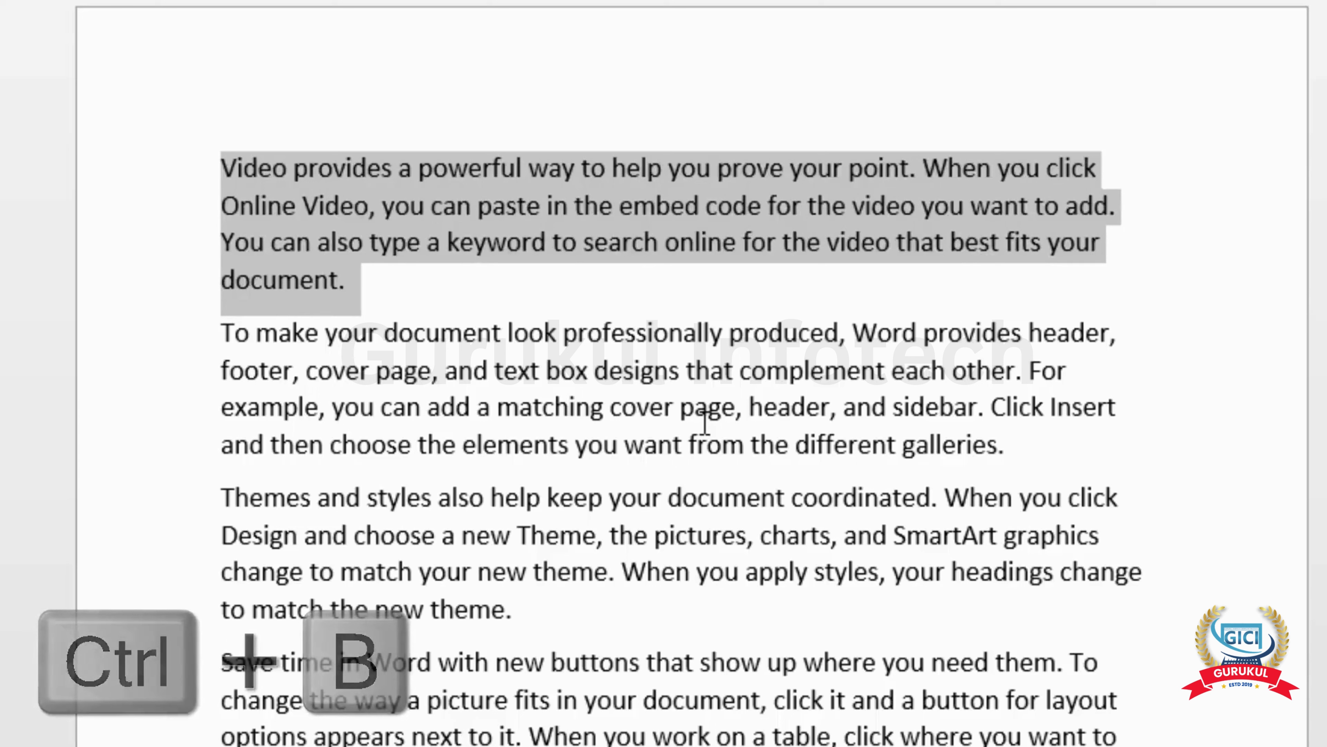
pyautogui.hotkey('ctrl', 'c')
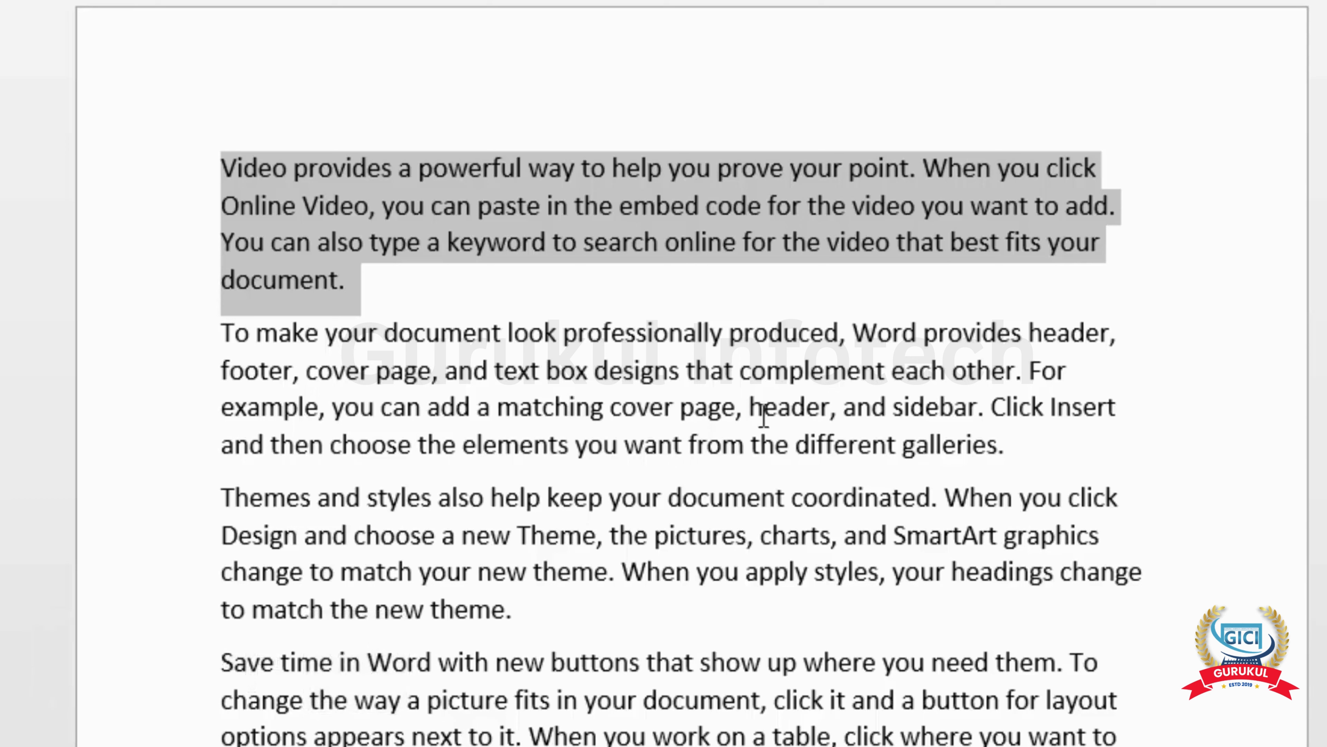
# Copy the word "document" from the end of the first paragraph into the second paragraph, directly before "look professionally".
pyautogui.click(278, 280)
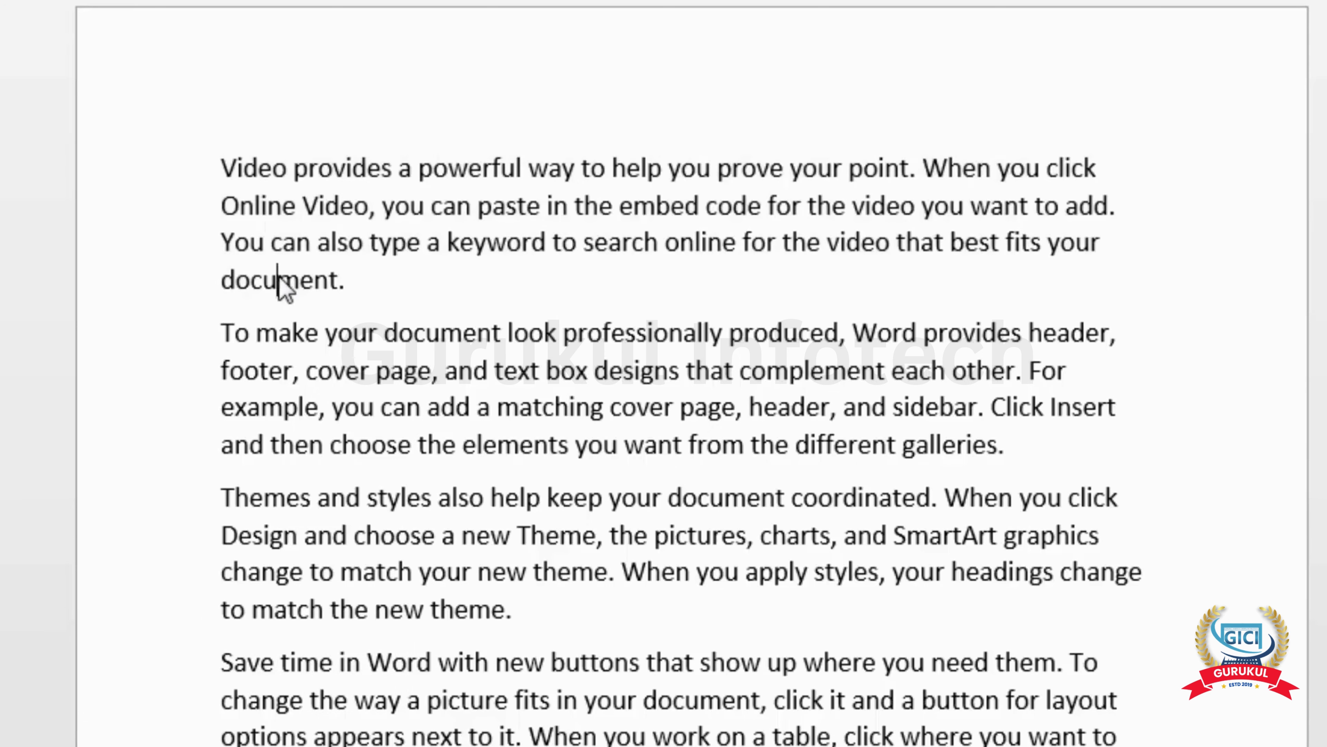
pyautogui.doubleClick(302, 283)
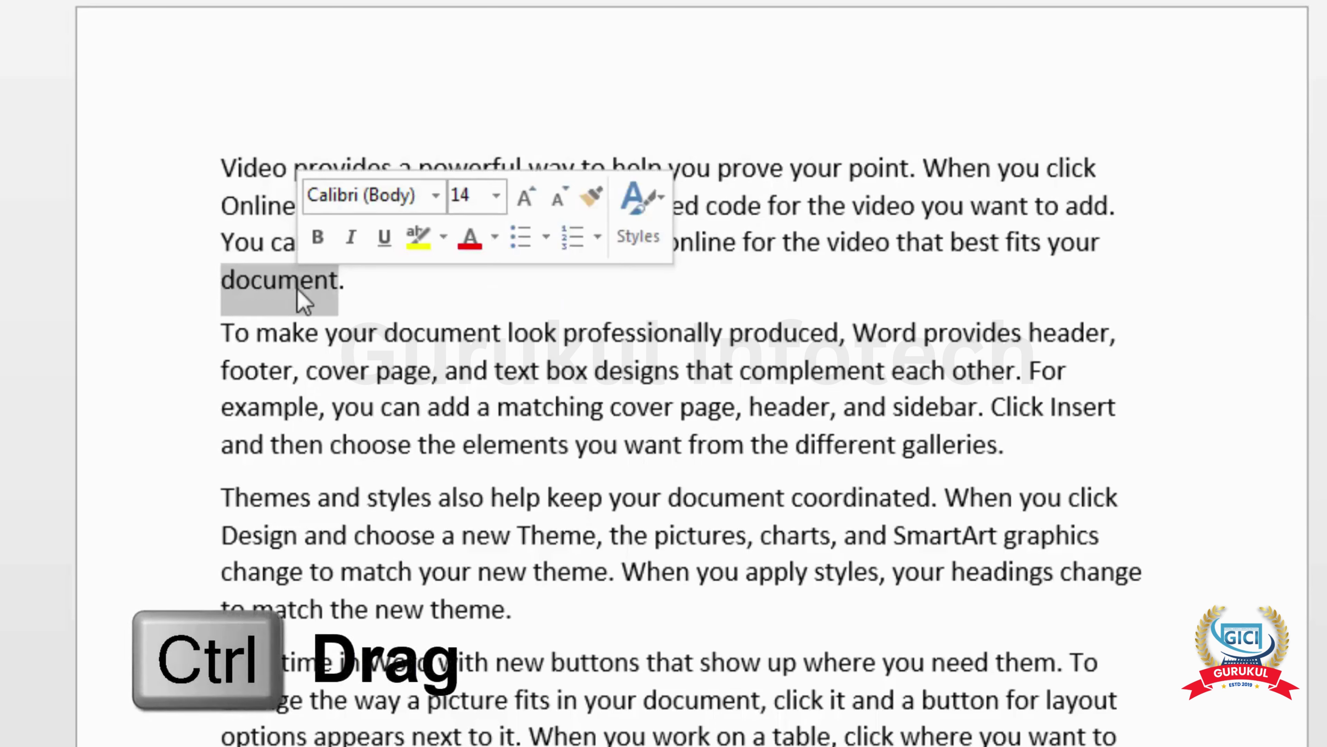
pyautogui.moveTo(298, 290); pyautogui.dragTo(478, 335)
pyautogui.press('ctrl')
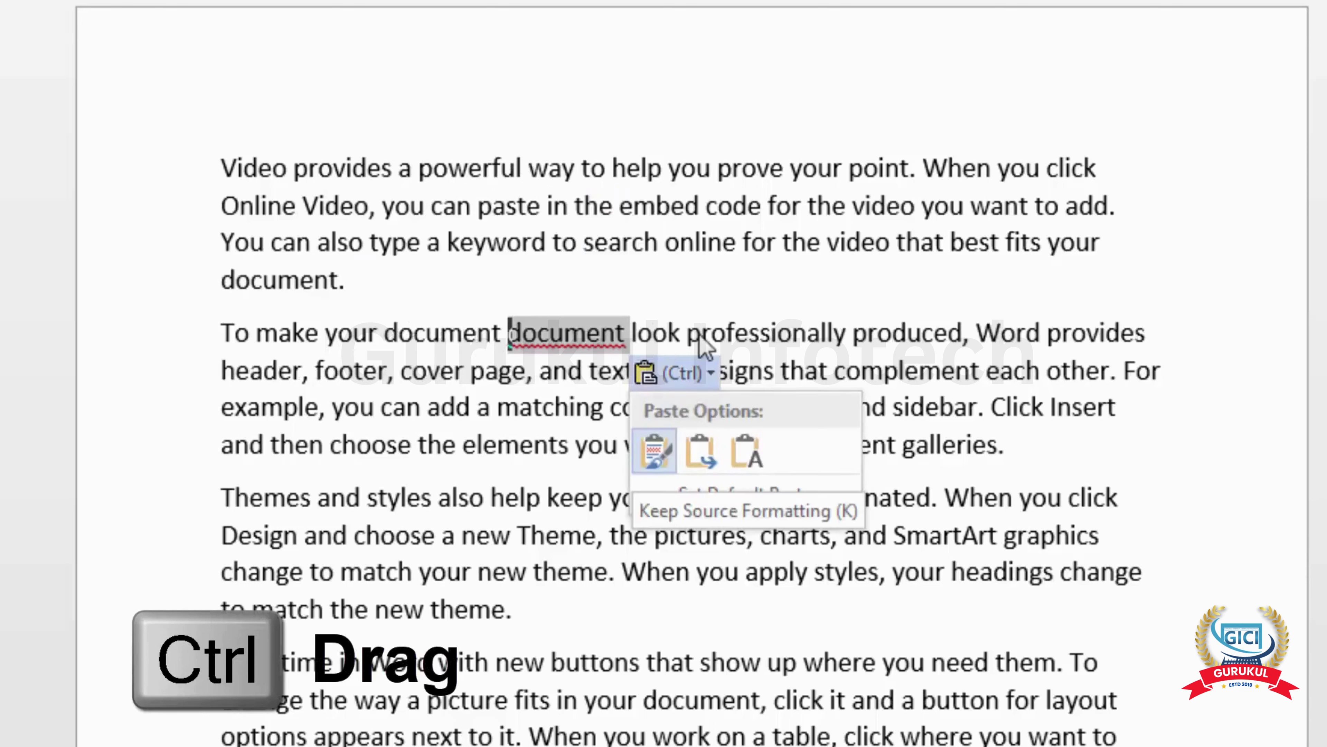
pyautogui.click(681, 331)
pyautogui.click(521, 409)
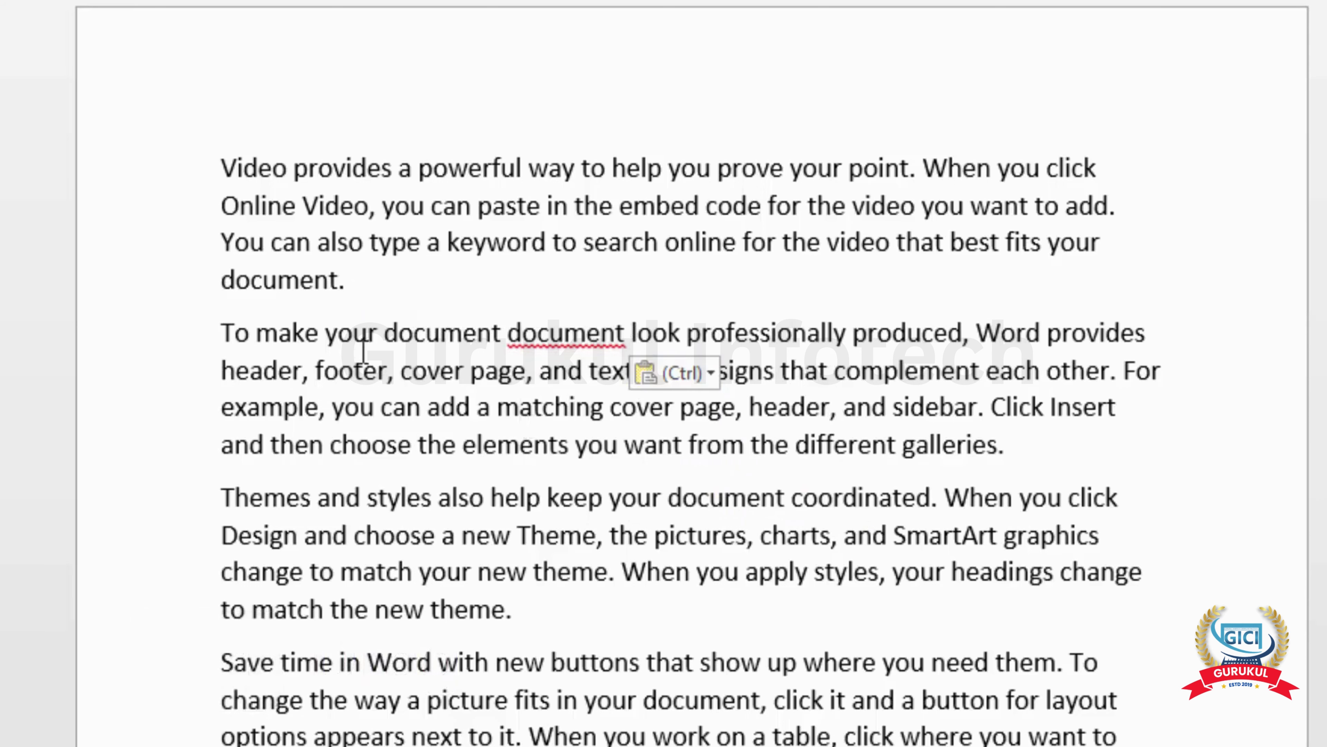
# Move the word "document" from the end of the first paragraph to just after "To make your" in the second paragraph.
pyautogui.doubleClick(308, 276)
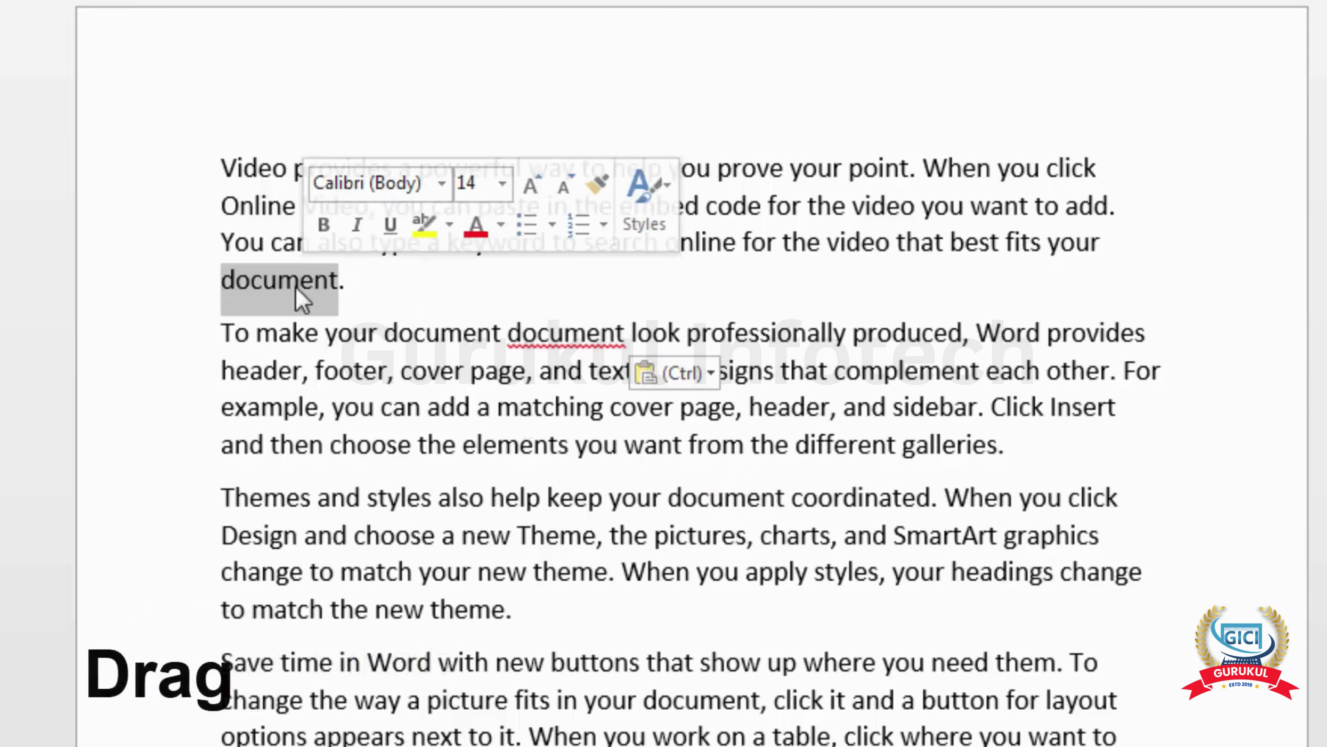
pyautogui.moveTo(284, 297); pyautogui.dragTo(403, 337)
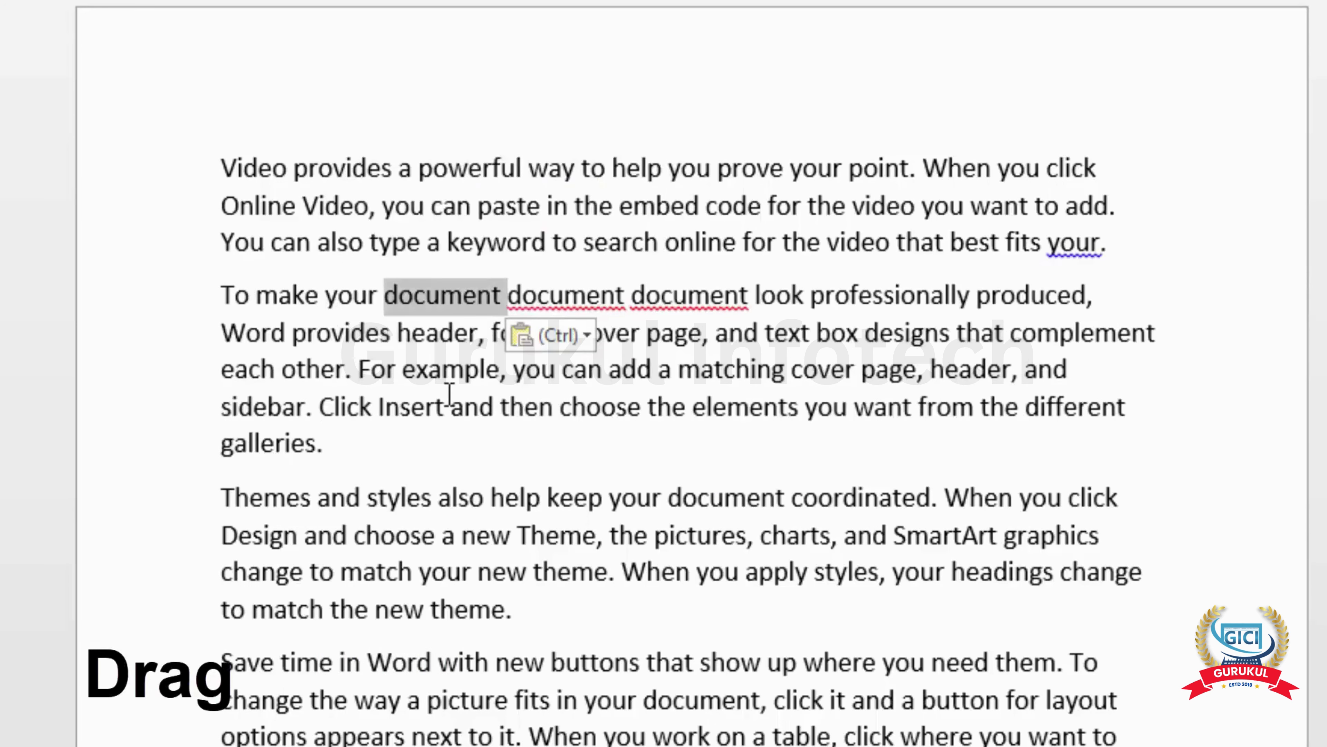
pyautogui.click(406, 361)
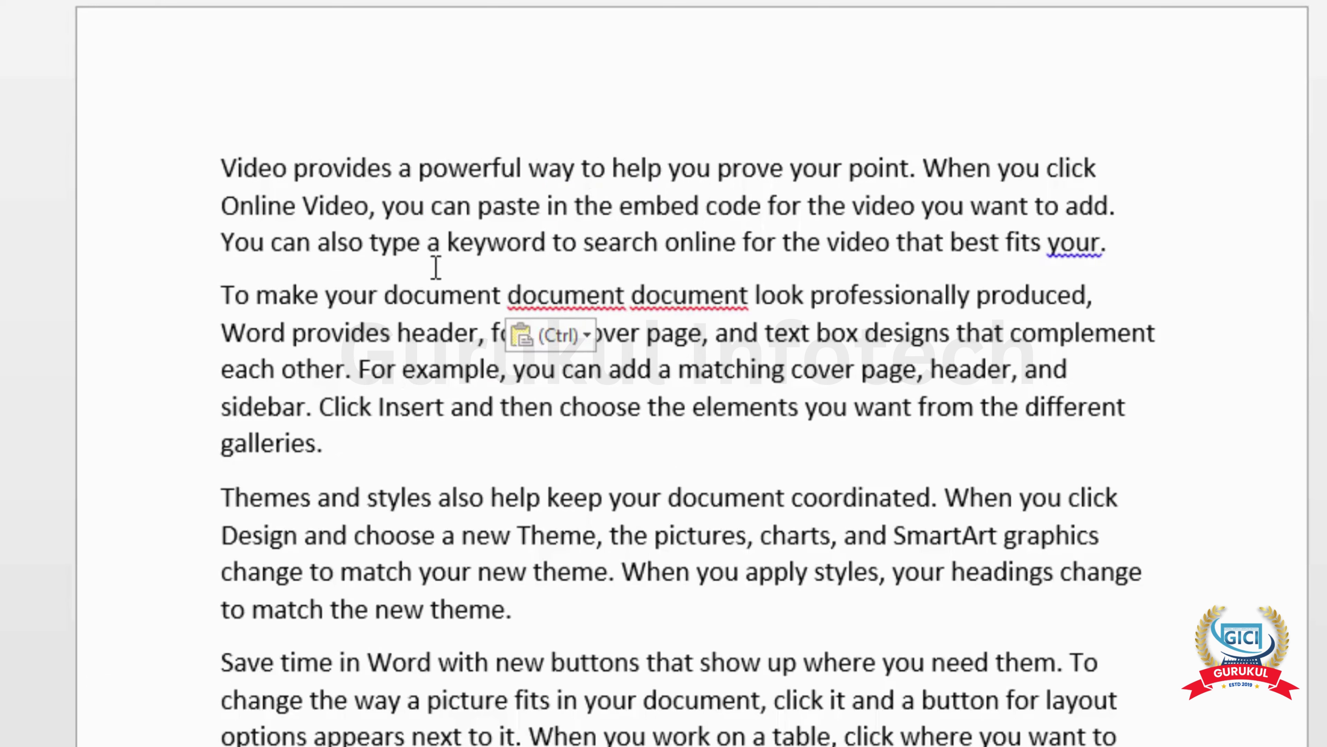
# Move the word "keyword" from the first paragraph to the end of the third paragraph, with a space before it.
pyautogui.doubleClick(490, 241)
pyautogui.press('F2')
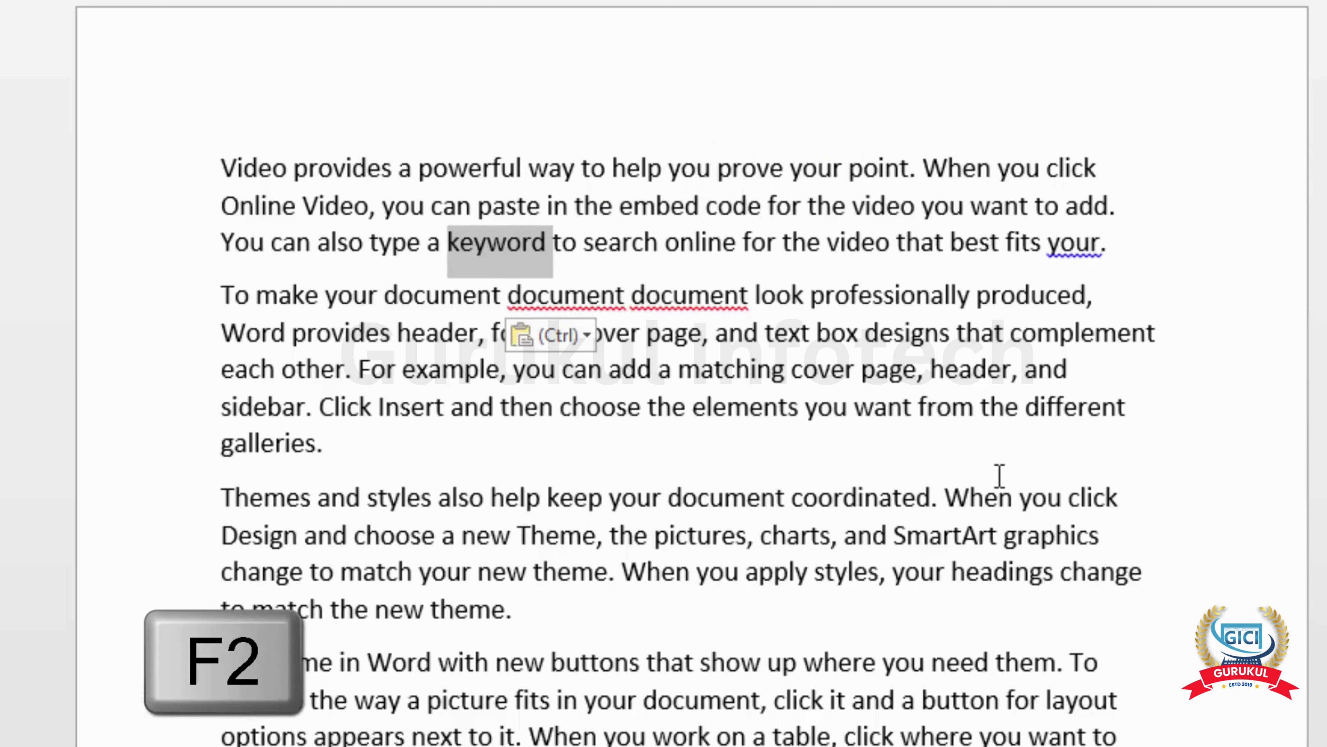
pyautogui.scroll(-2, 844, 416)
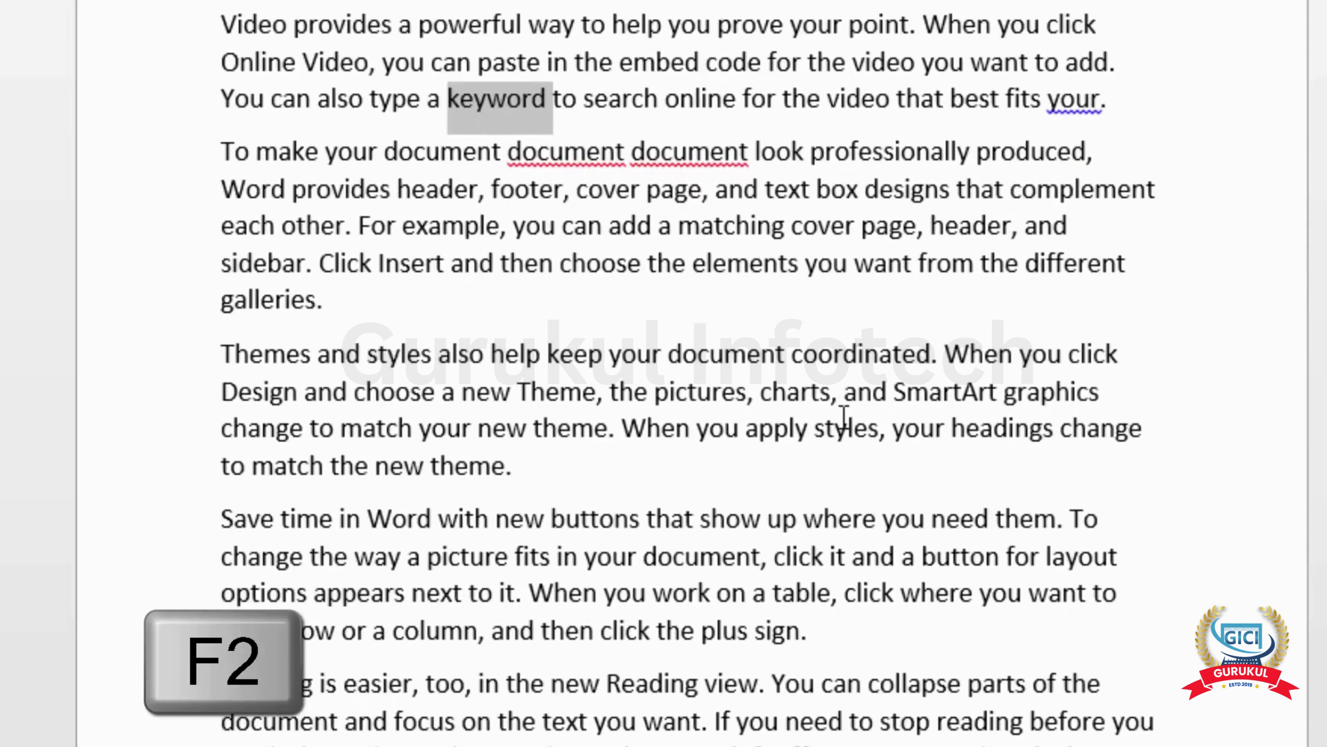
pyautogui.click(537, 471)
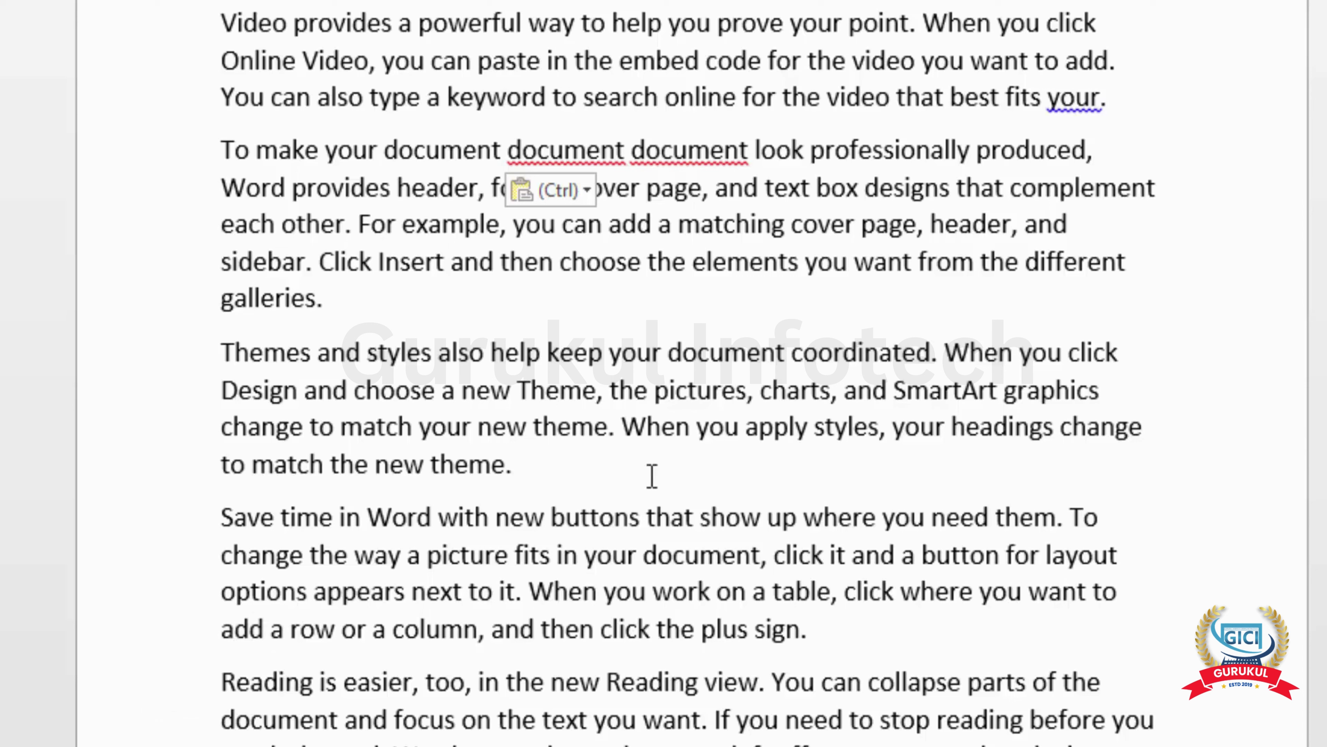
pyautogui.press('Return')
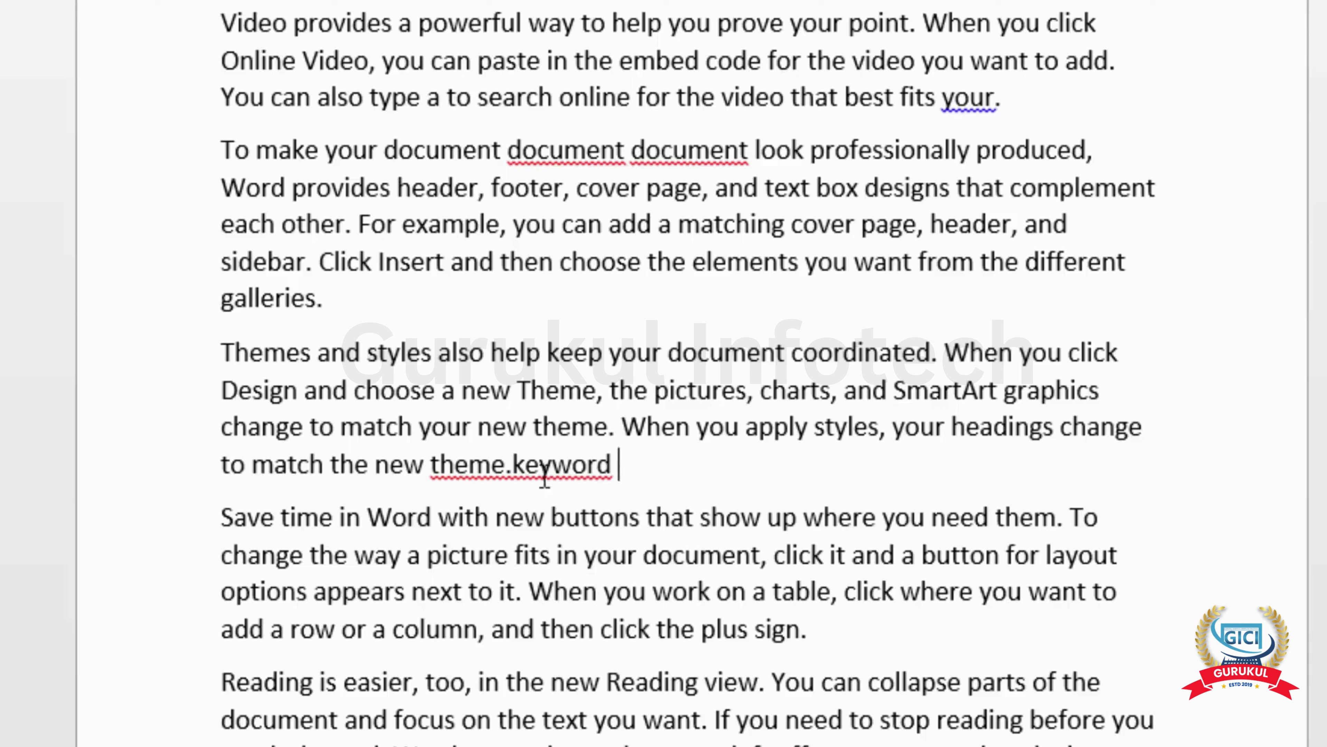
pyautogui.click(513, 467)
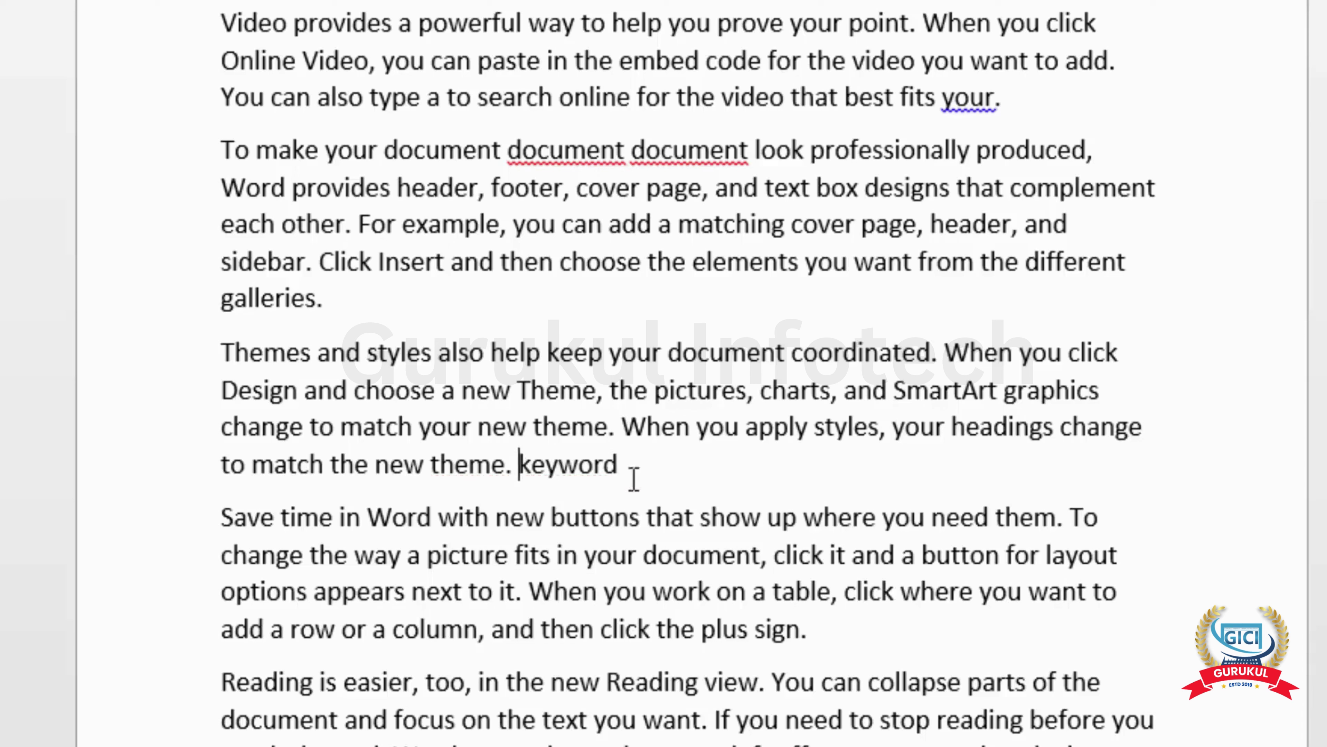
pyautogui.click(669, 473)
pyautogui.click(596, 96)
pyautogui.doubleClick(595, 96)
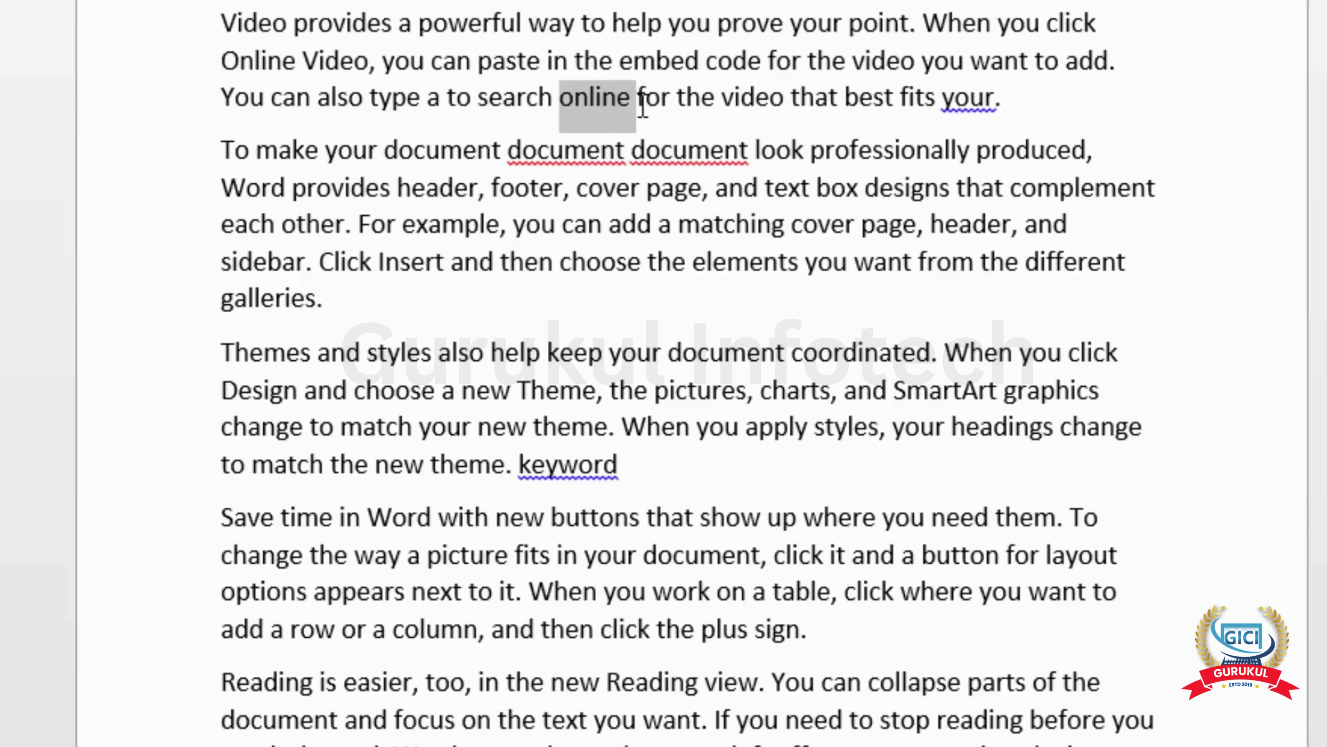
pyautogui.click(390, 294)
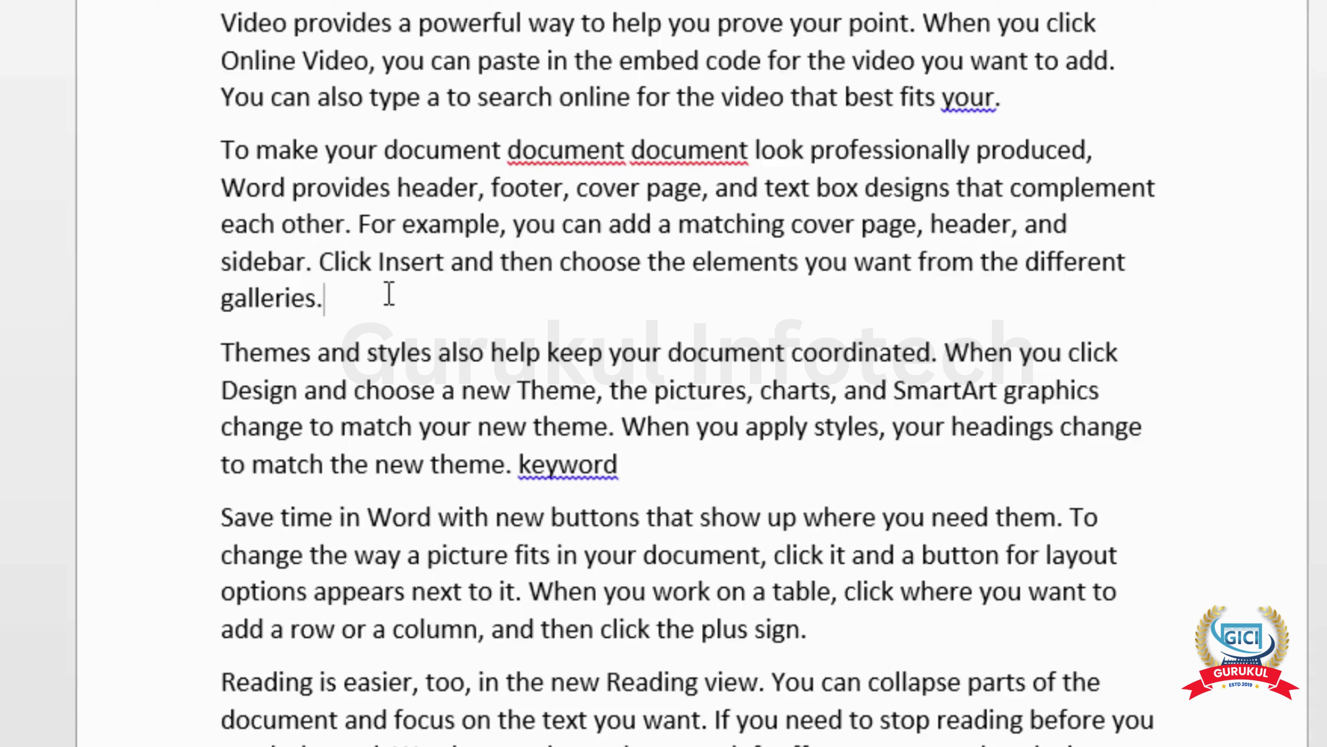
pyautogui.hotkey('shift', 'F5')
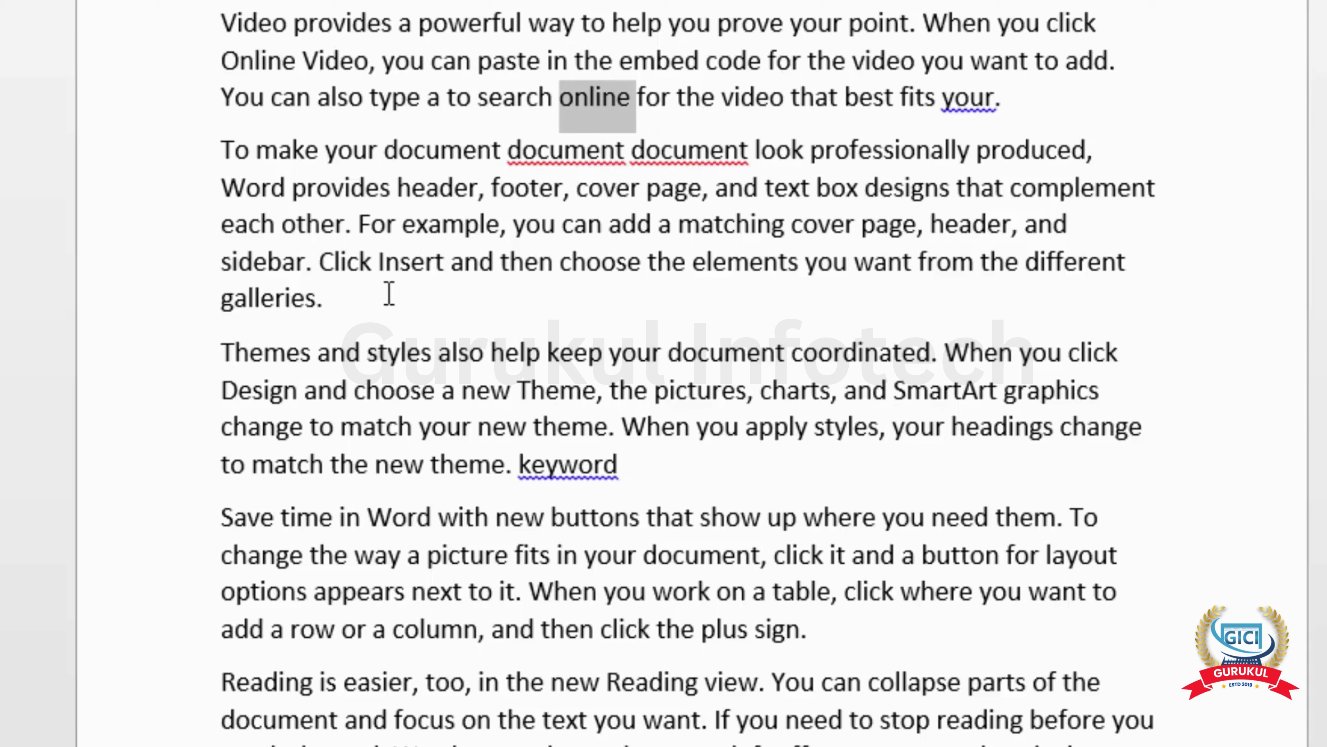
pyautogui.click(597, 97)
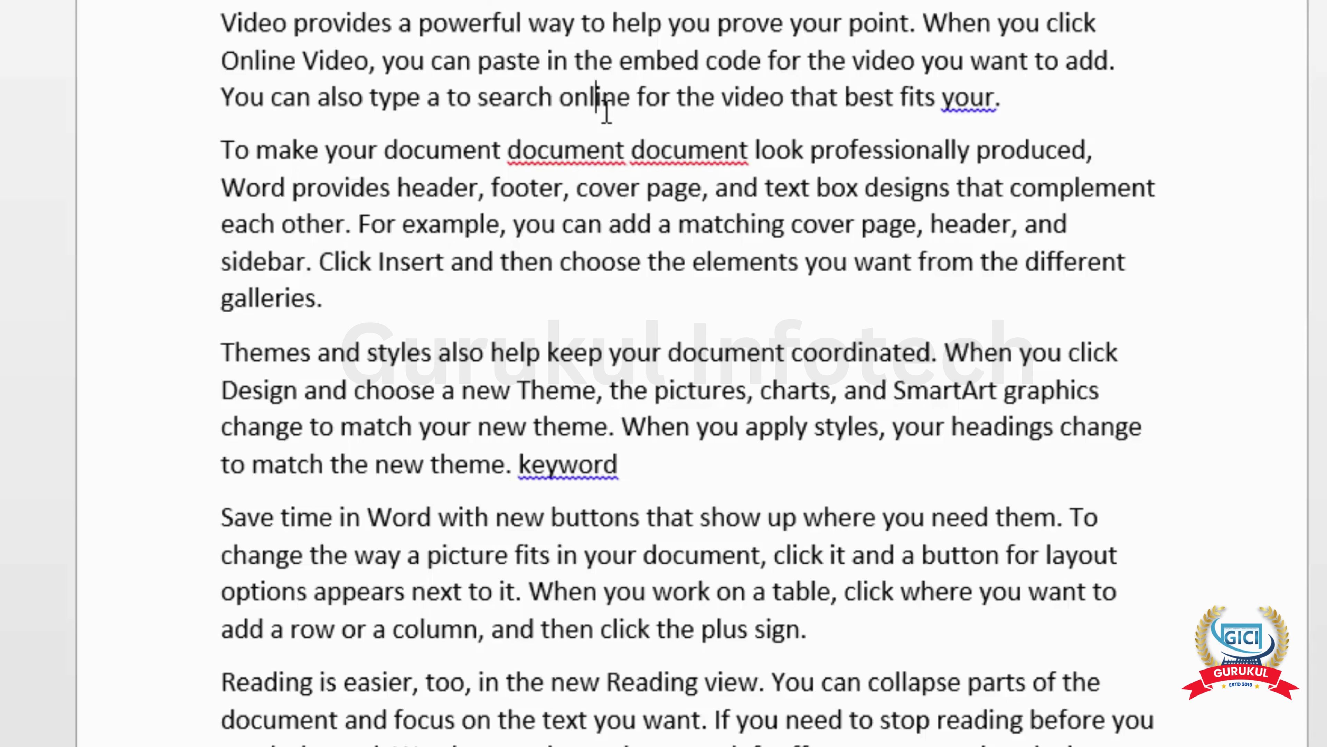
# Move the word "online" before "for the video" in the first paragraph to the end of the third paragraph, after "keyword".
pyautogui.doubleClick(607, 94)
pyautogui.hotkey('ctrl', 'c')
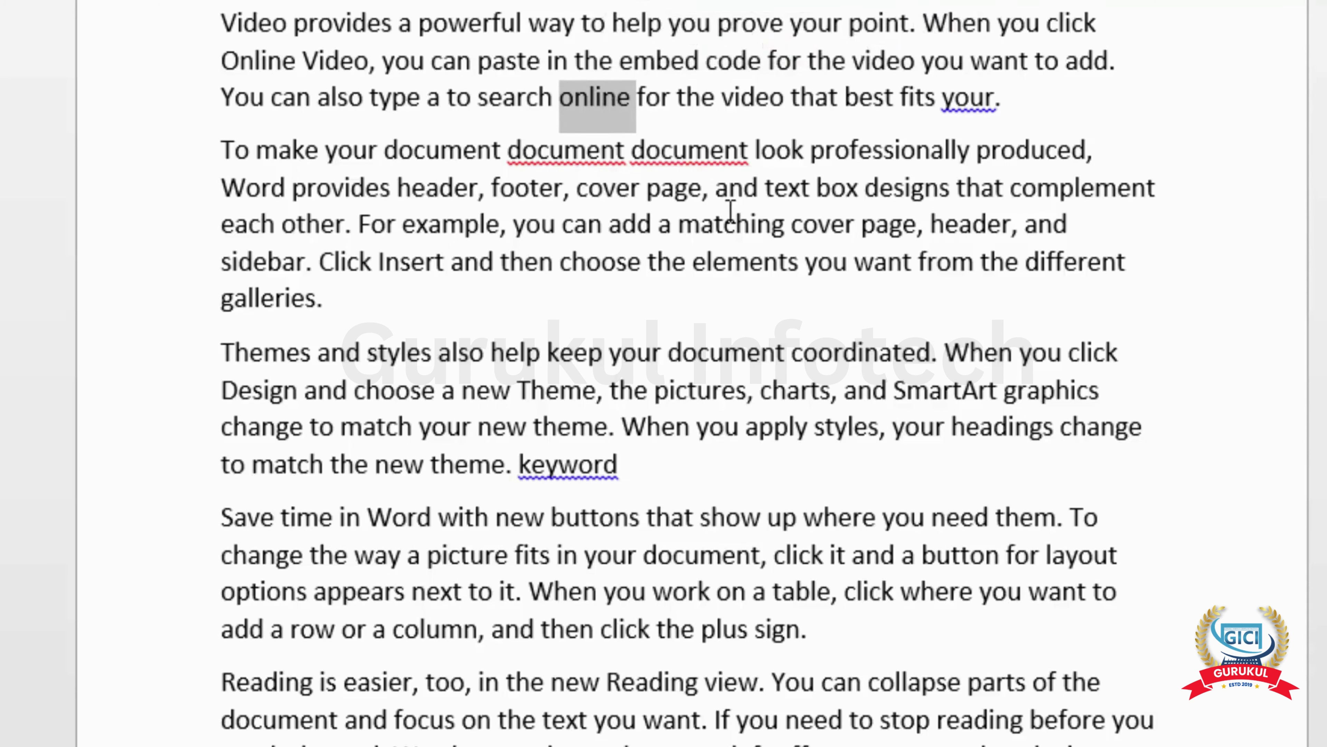
pyautogui.click(538, 269)
pyautogui.scroll(-2, 538, 272)
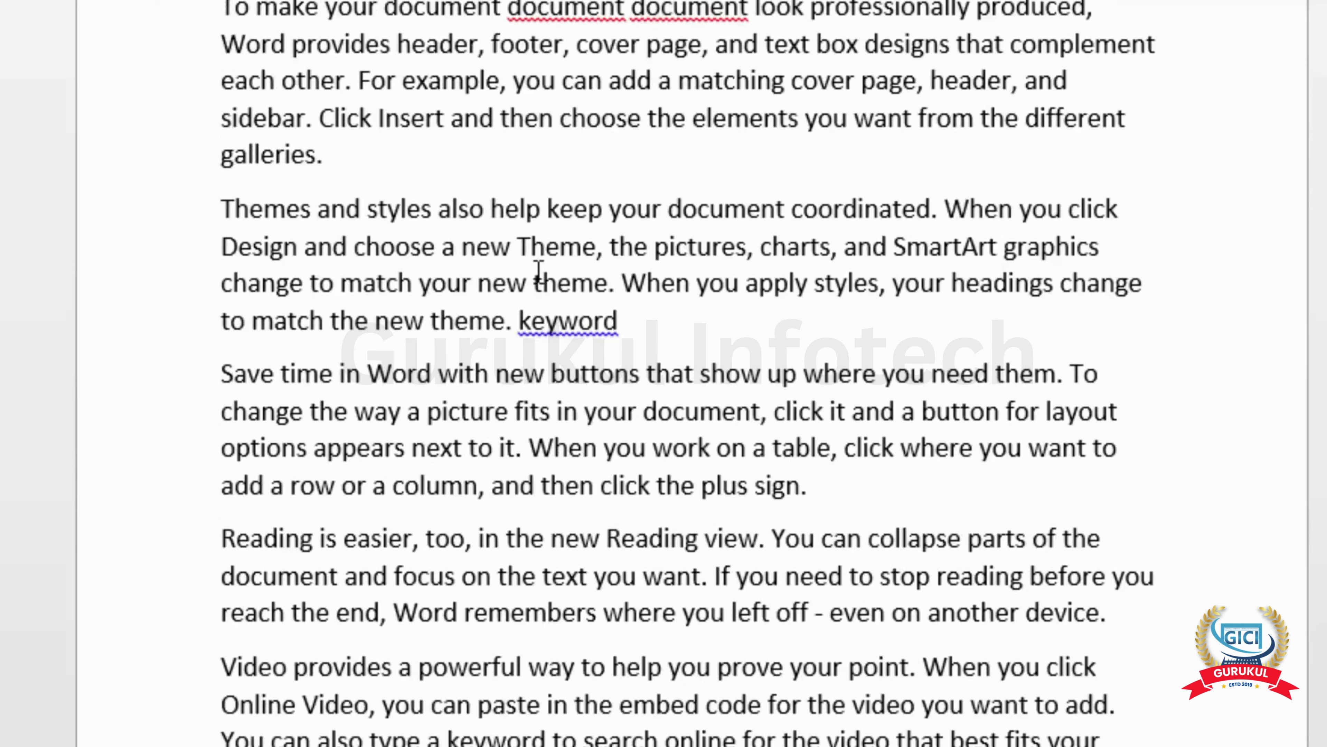
pyautogui.click(653, 319)
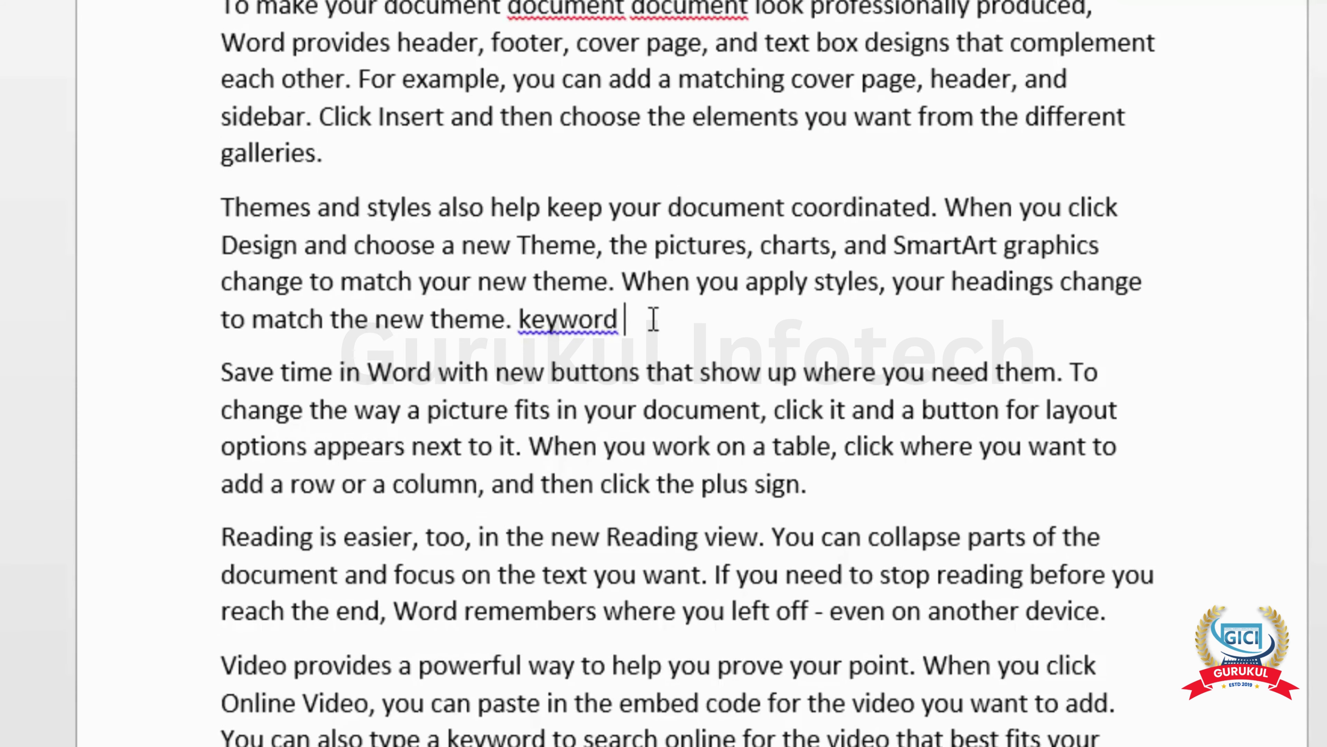
pyautogui.hotkey('ctrl', 'v')
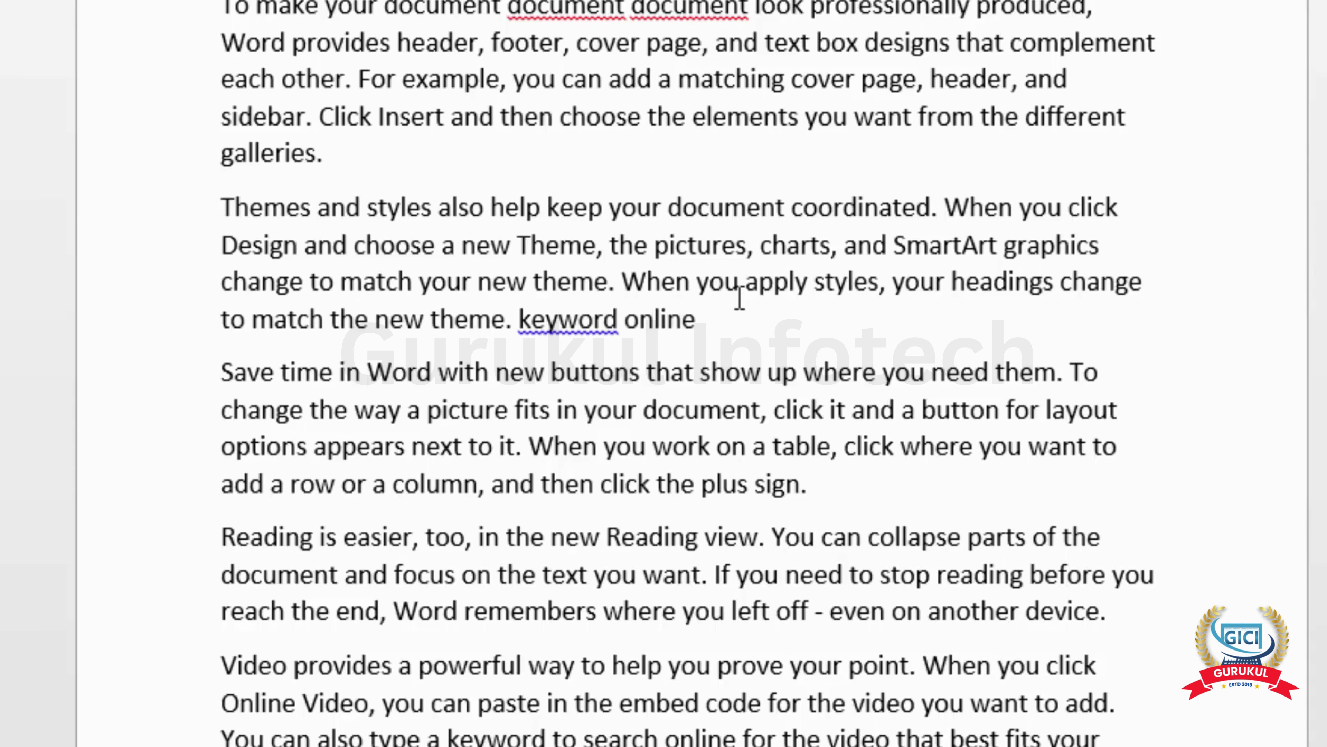
# Select the whole second paragraph and cycle its case through uppercase, lowercase and sentence case.
pyautogui.scroll(5, 740, 293)
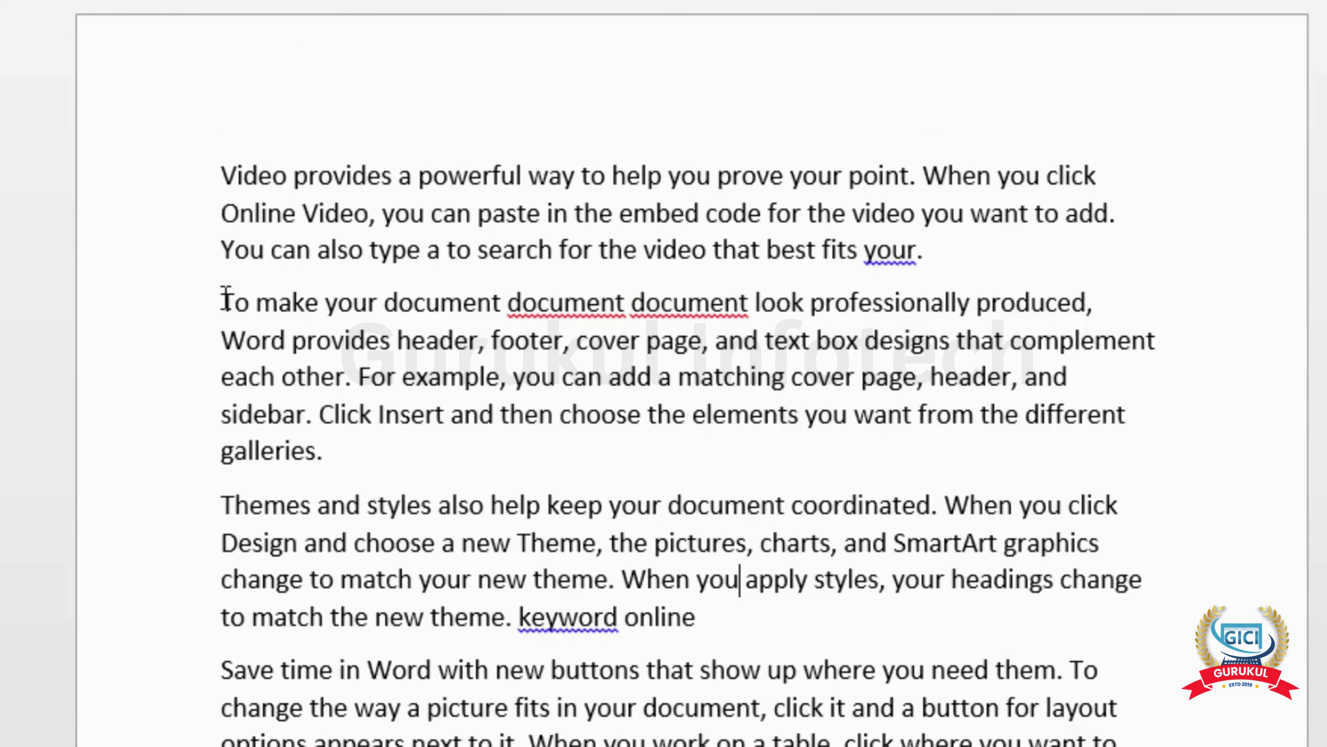
pyautogui.moveTo(223, 298); pyautogui.dragTo(375, 473)
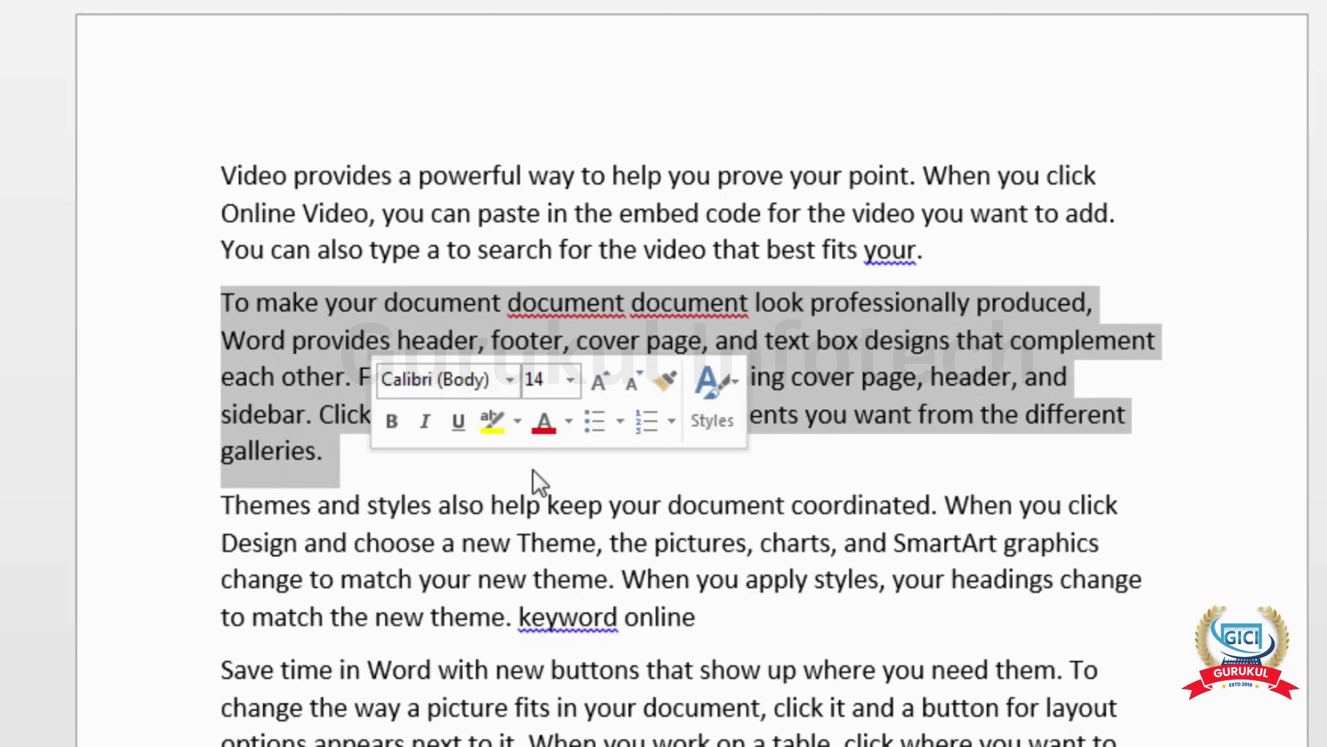
pyautogui.click(355, 470)
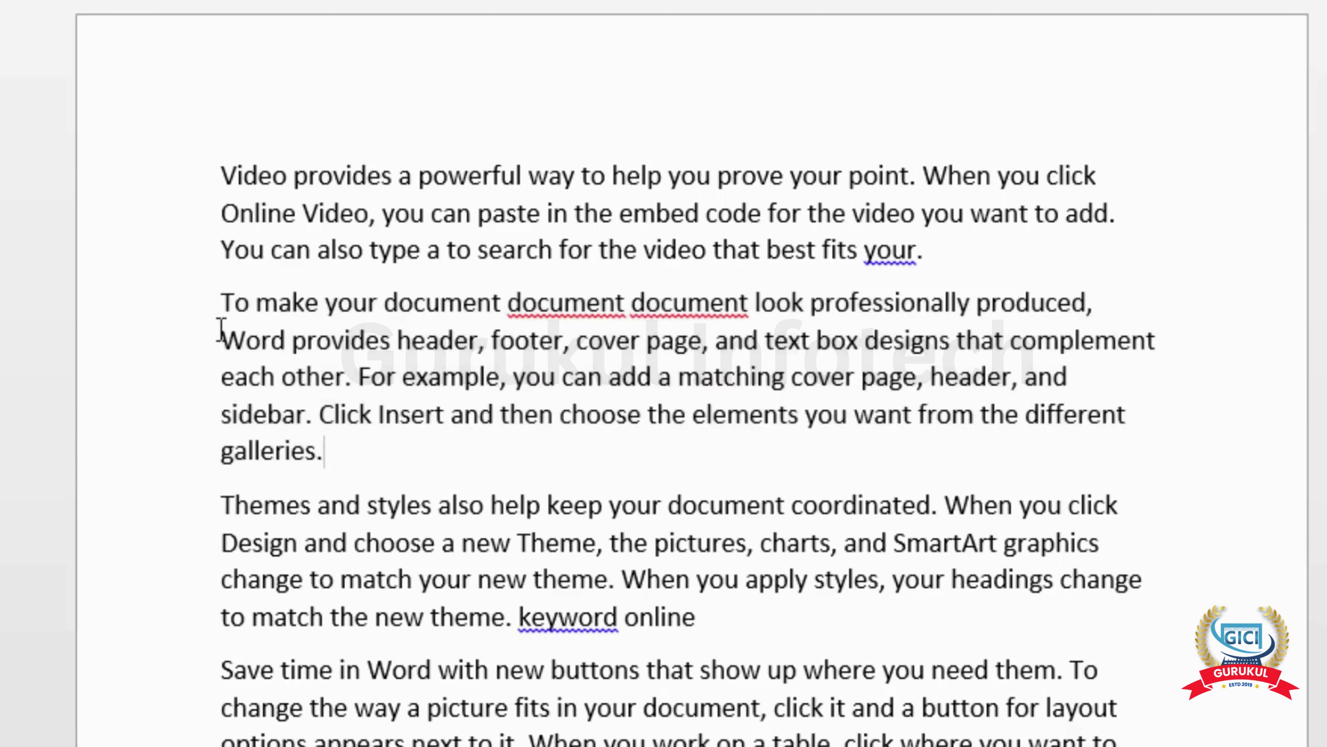
pyautogui.moveTo(222, 298); pyautogui.dragTo(352, 469)
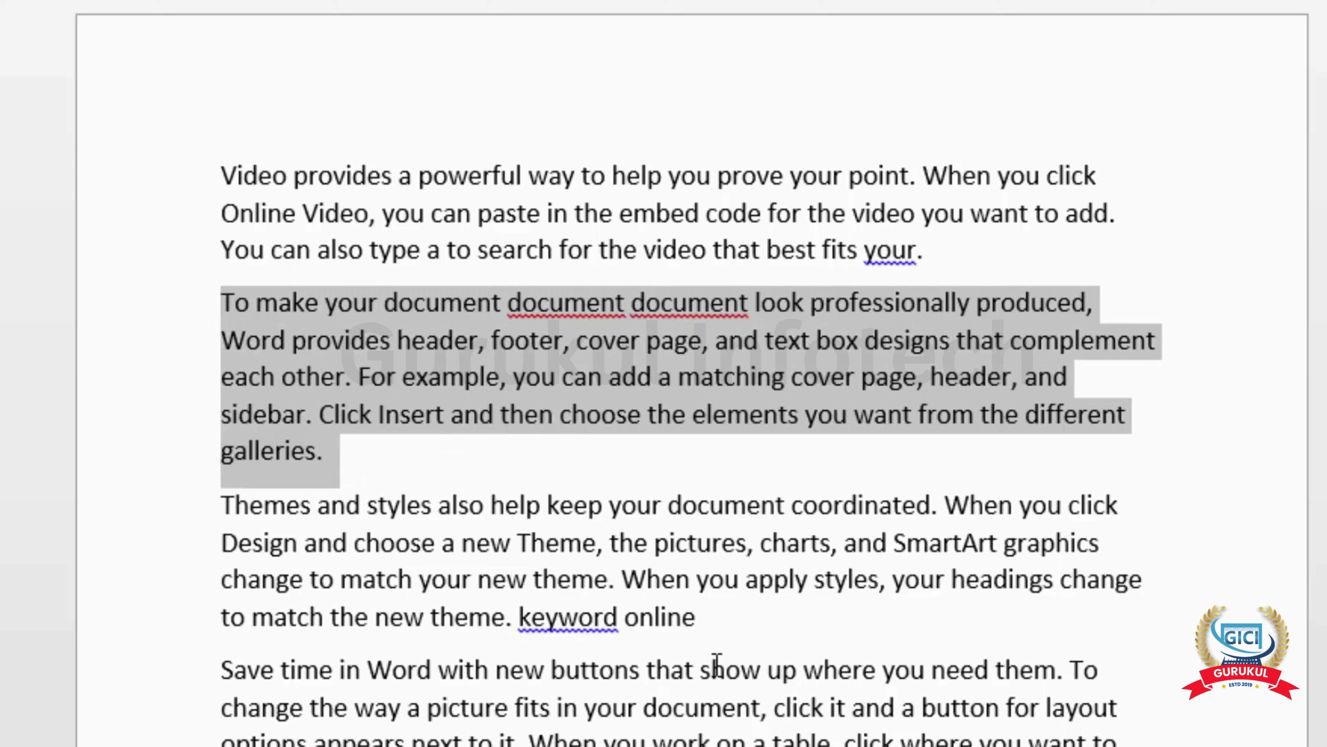
pyautogui.hotkey('shift', 'F3')
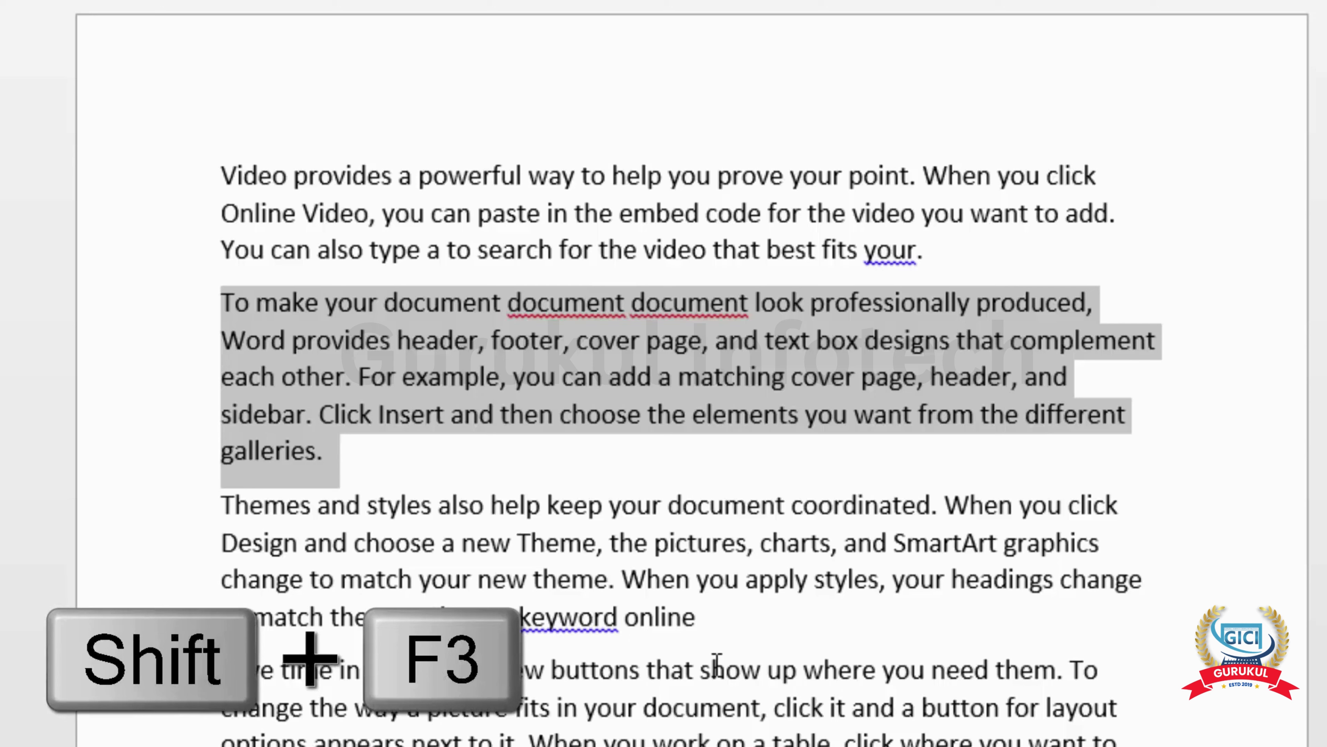
pyautogui.hotkey('shift', 'F3')
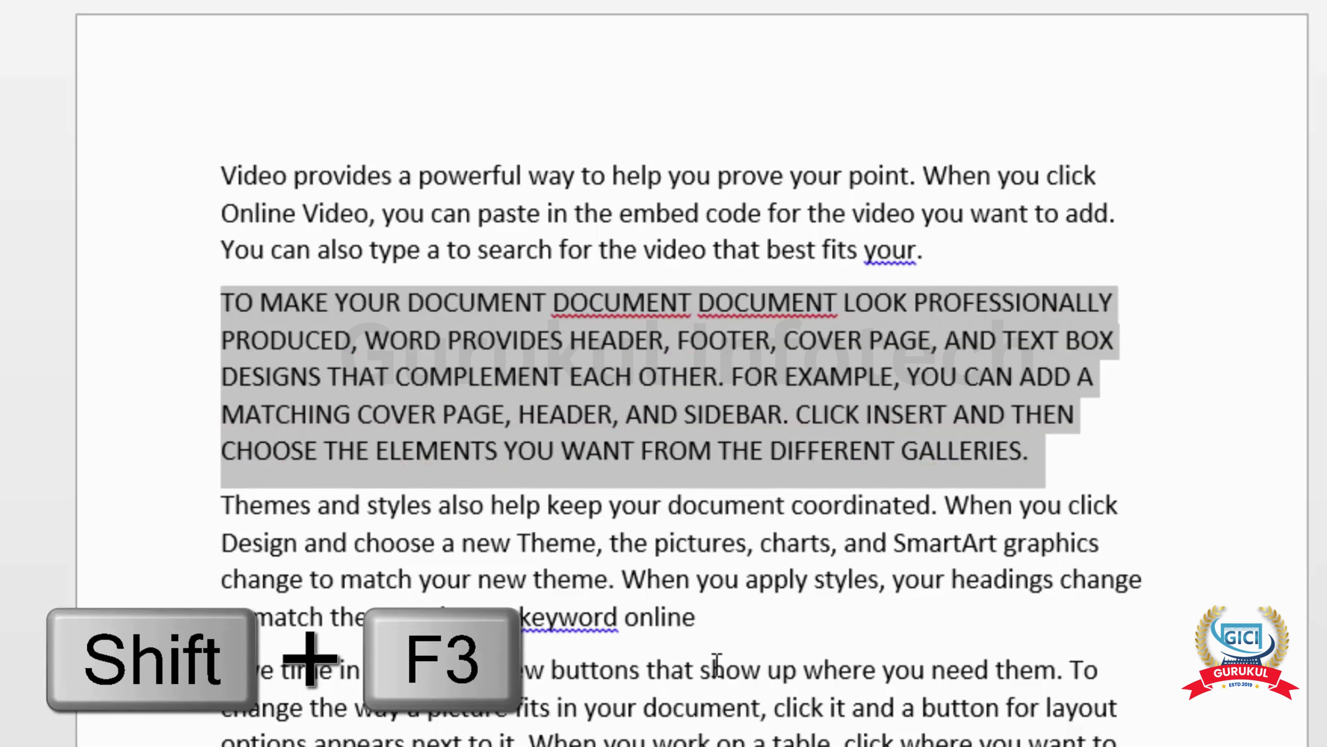
pyautogui.hotkey('shift', 'F3')
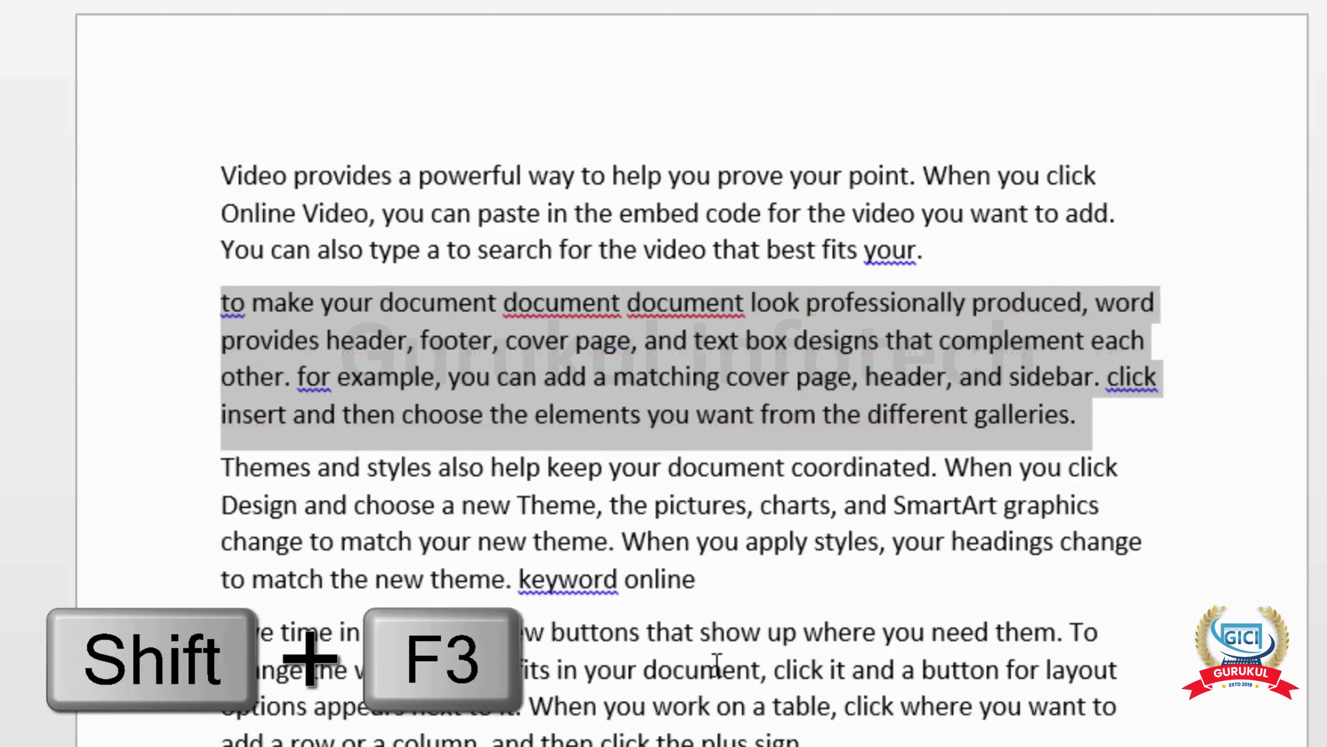
pyautogui.hotkey('shift', 'F3')
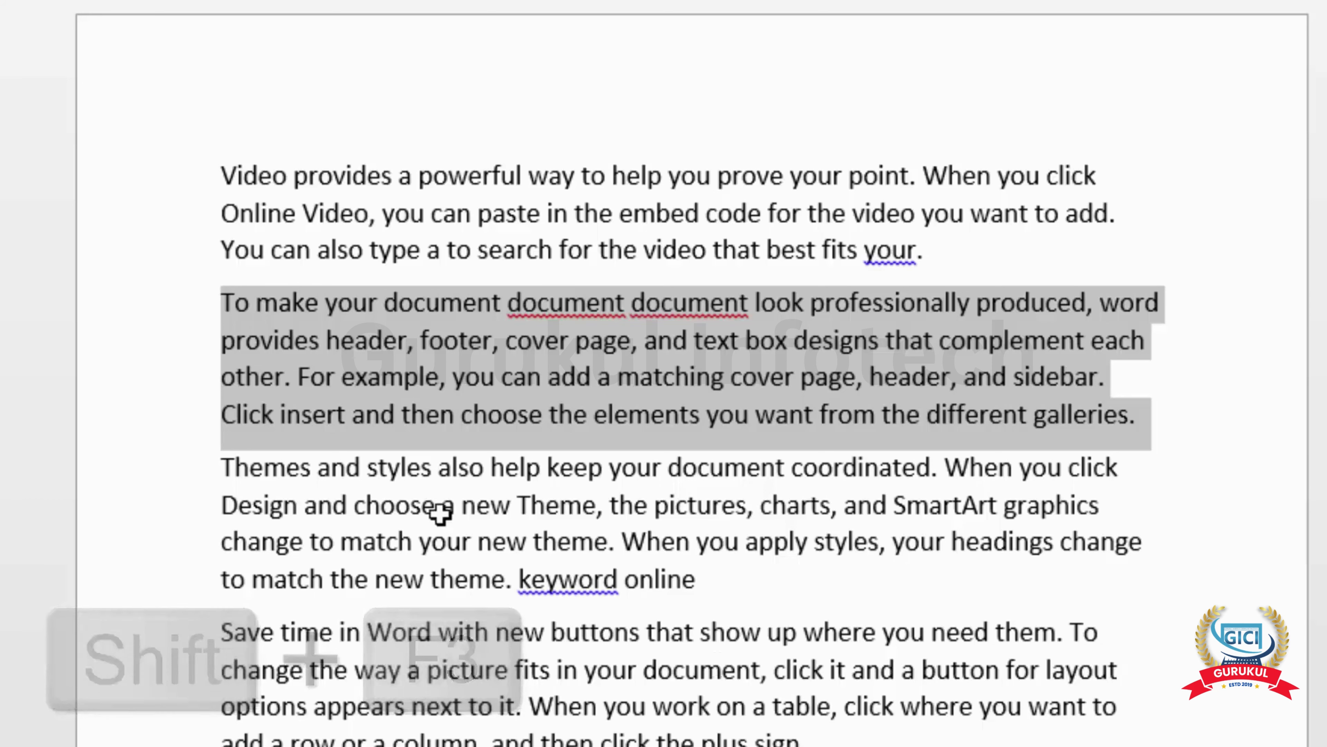
# Select the whole document, format its text as all caps and switch it to small caps.
pyautogui.hotkey('ctrl', 'a')
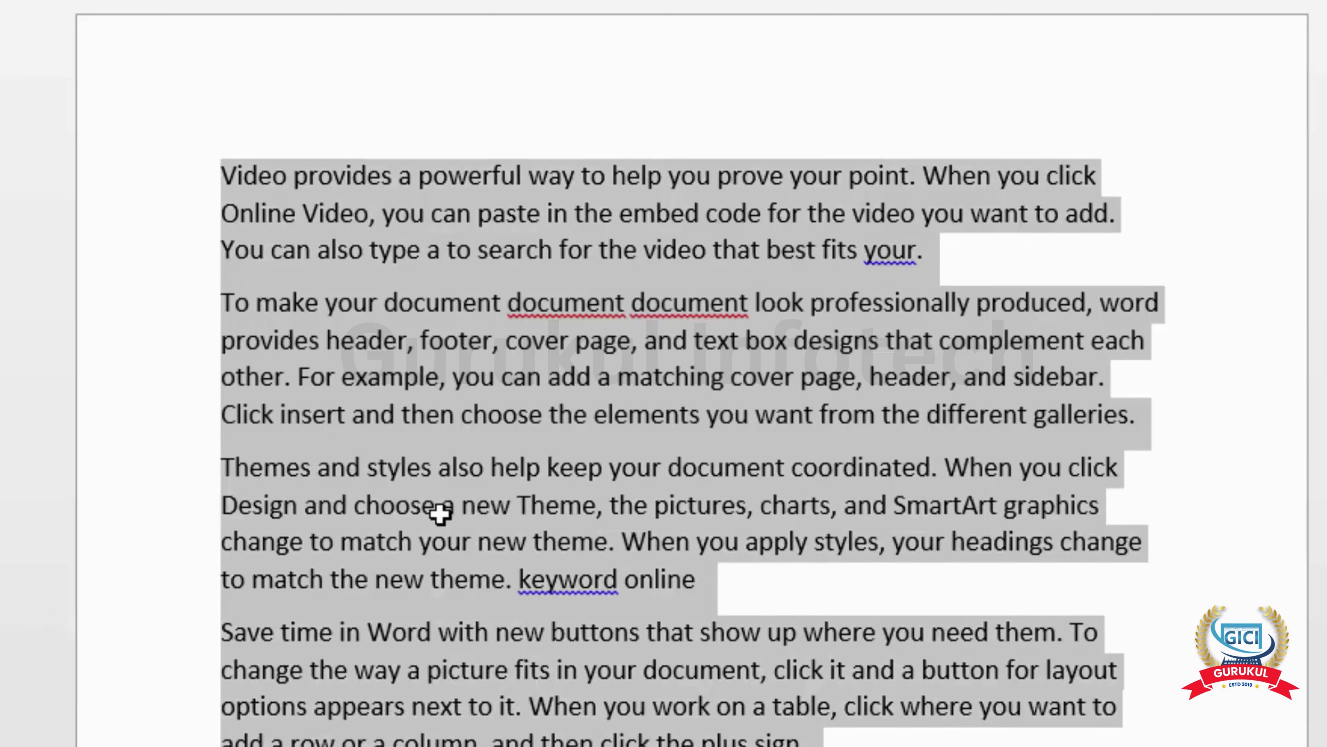
pyautogui.hotkey('ctrl', 'shift', 'a')
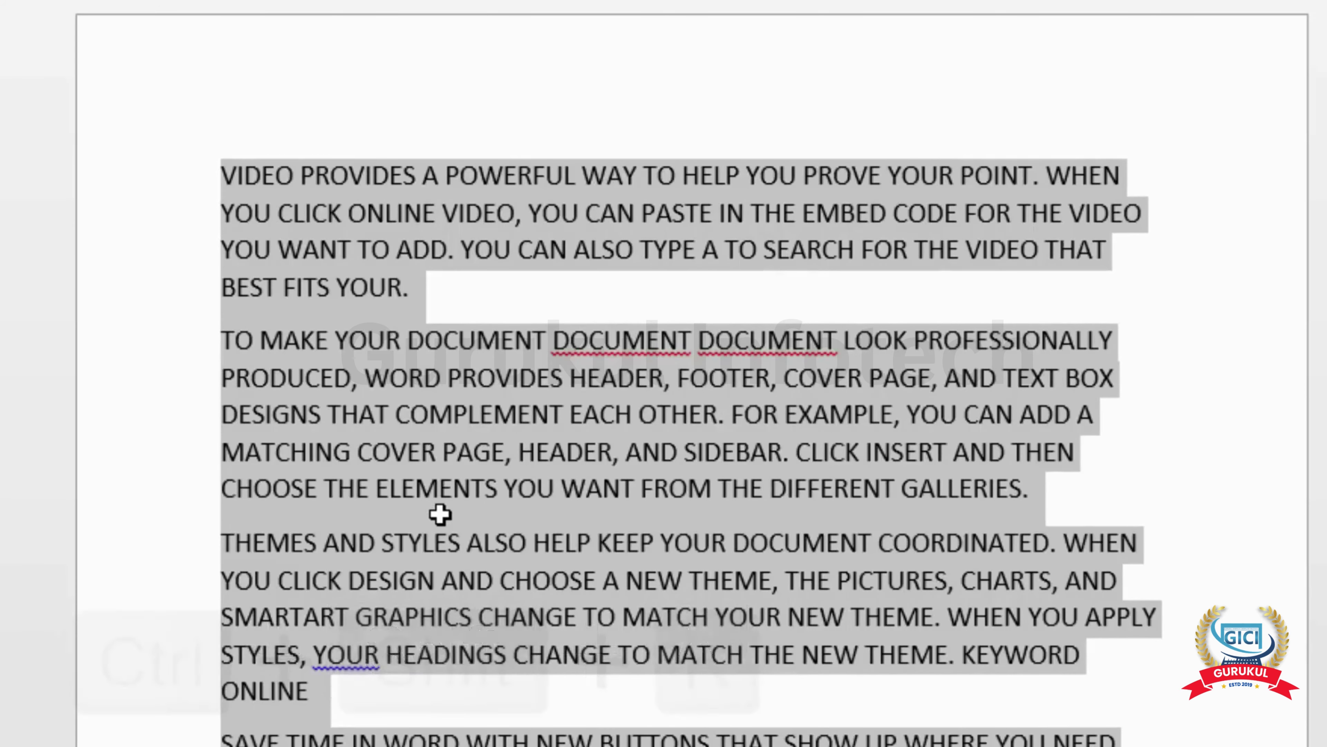
pyautogui.hotkey('ctrl', 'shift', 'k')
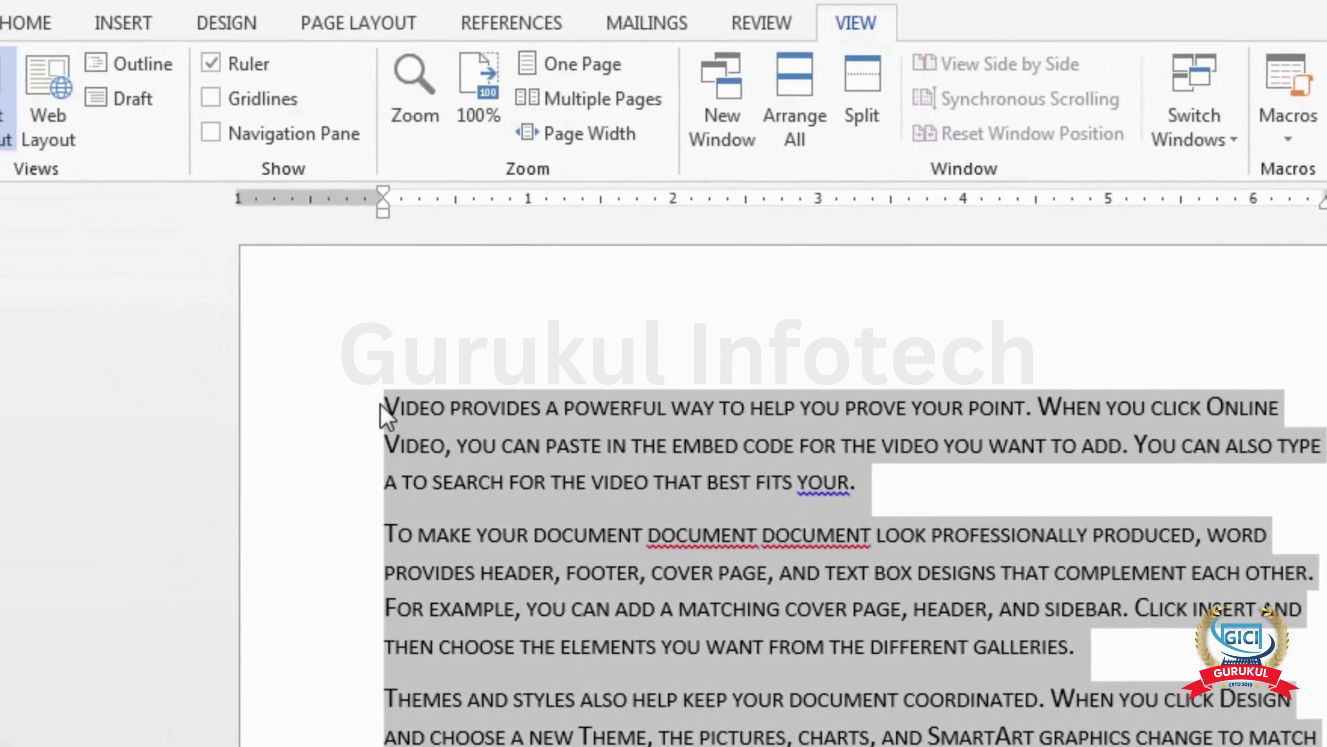
pyautogui.click(319, 321)
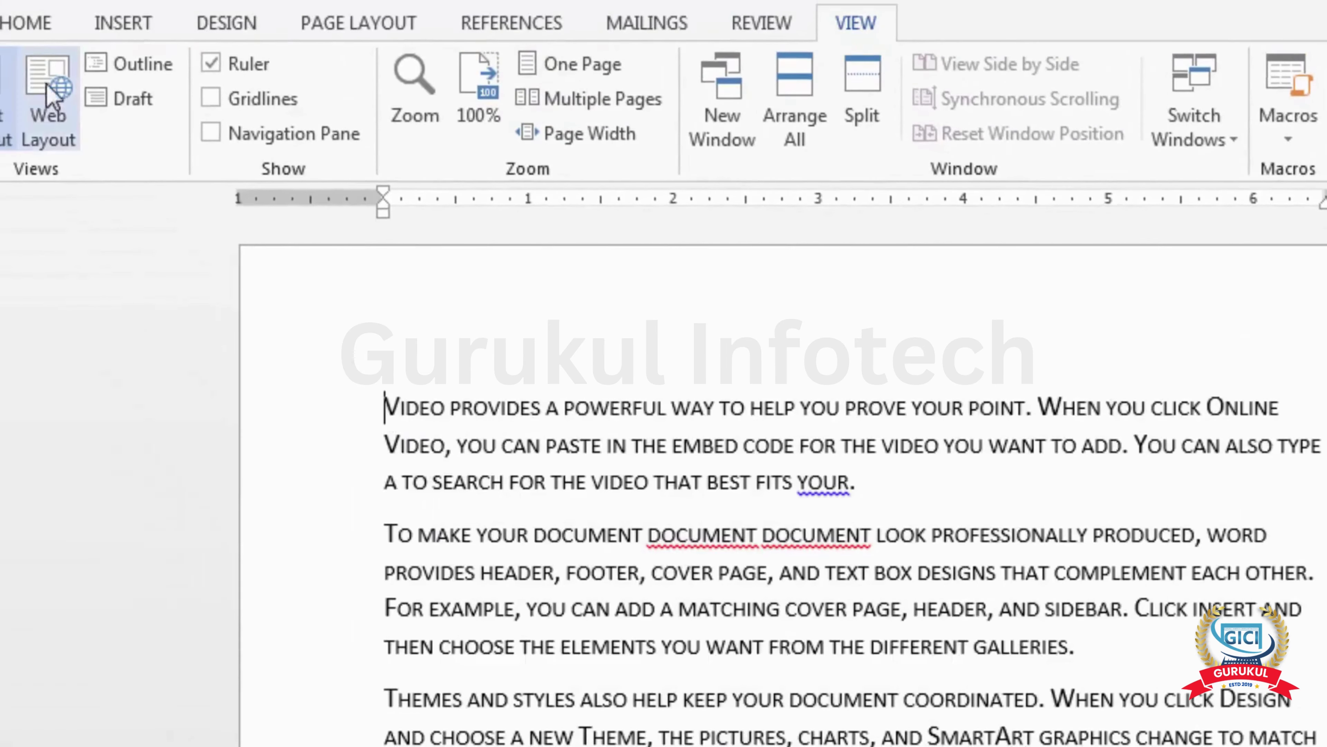
# Add two lines below the last paragraph of the document, one reading A2 and the other H2O.
pyautogui.click(27, 23)
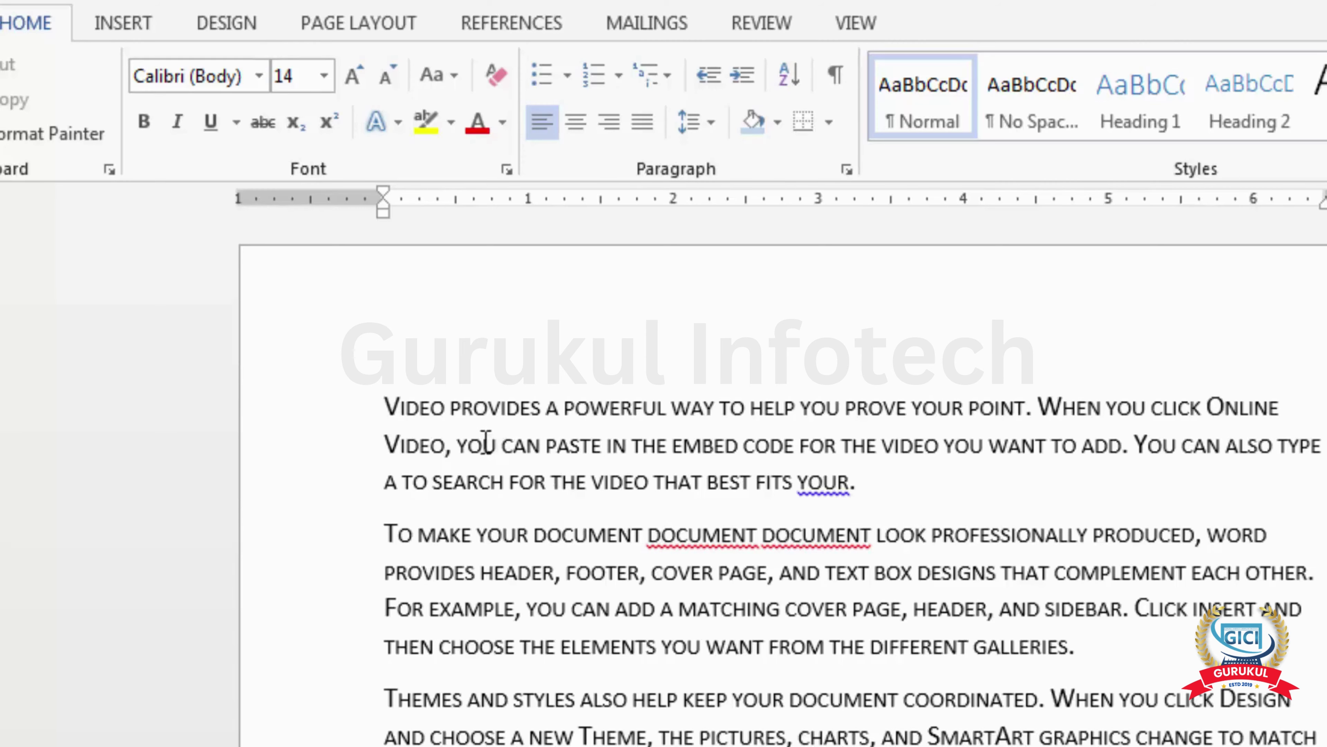
pyautogui.moveTo(478, 444); pyautogui.dragTo(494, 443)
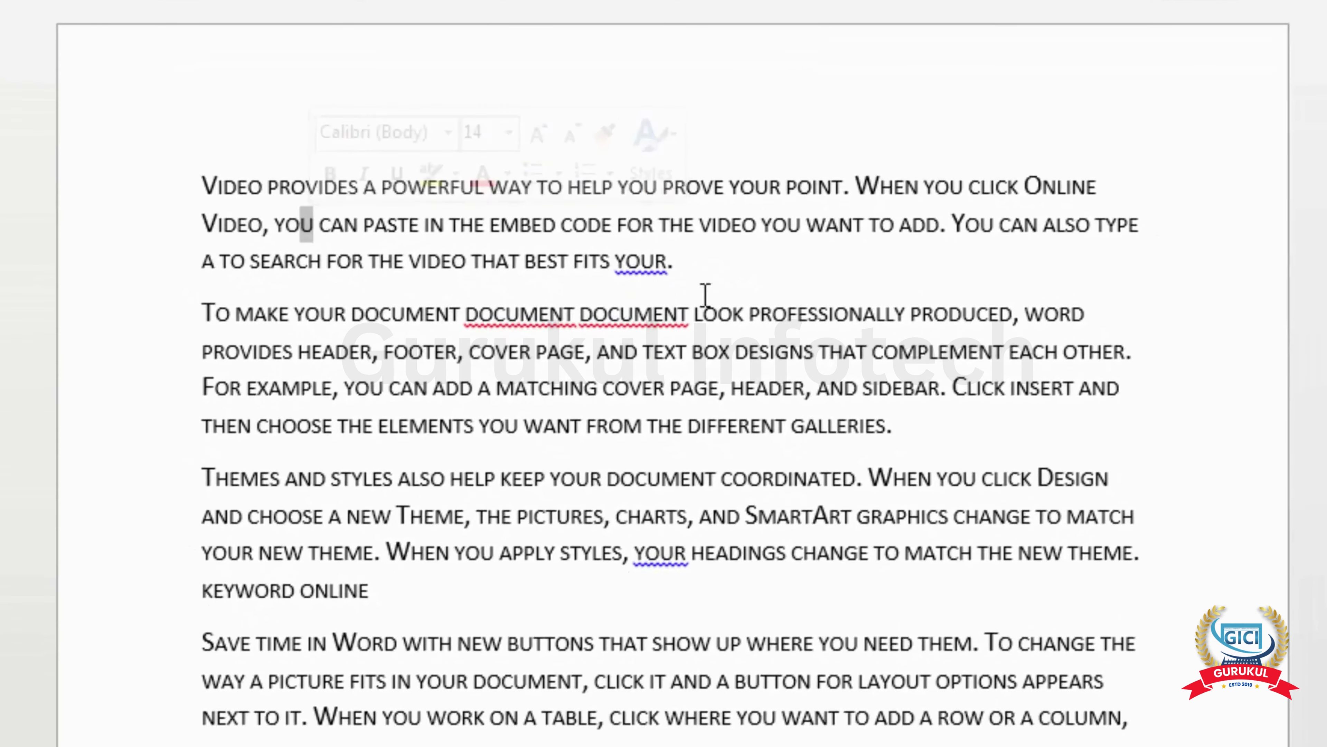
pyautogui.click(674, 260)
pyautogui.scroll(-10, 741, 288)
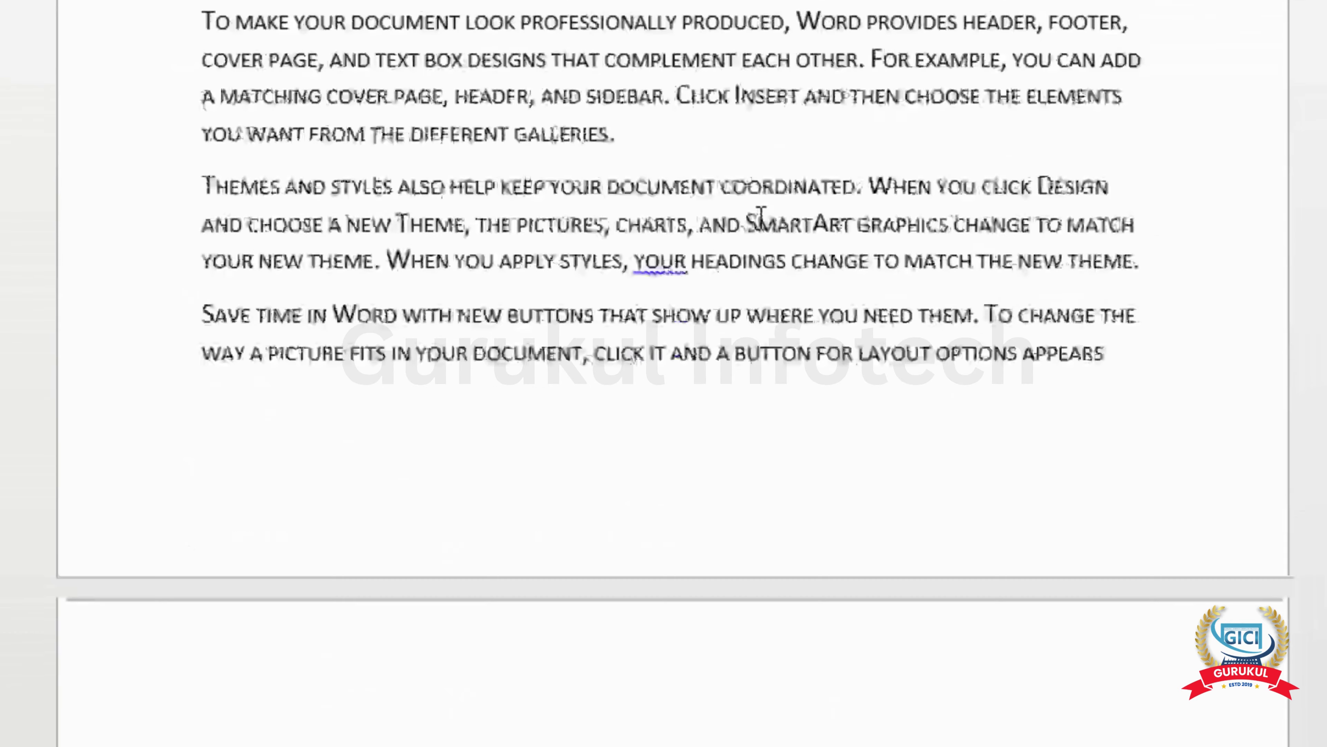
pyautogui.scroll(-15, 760, 215)
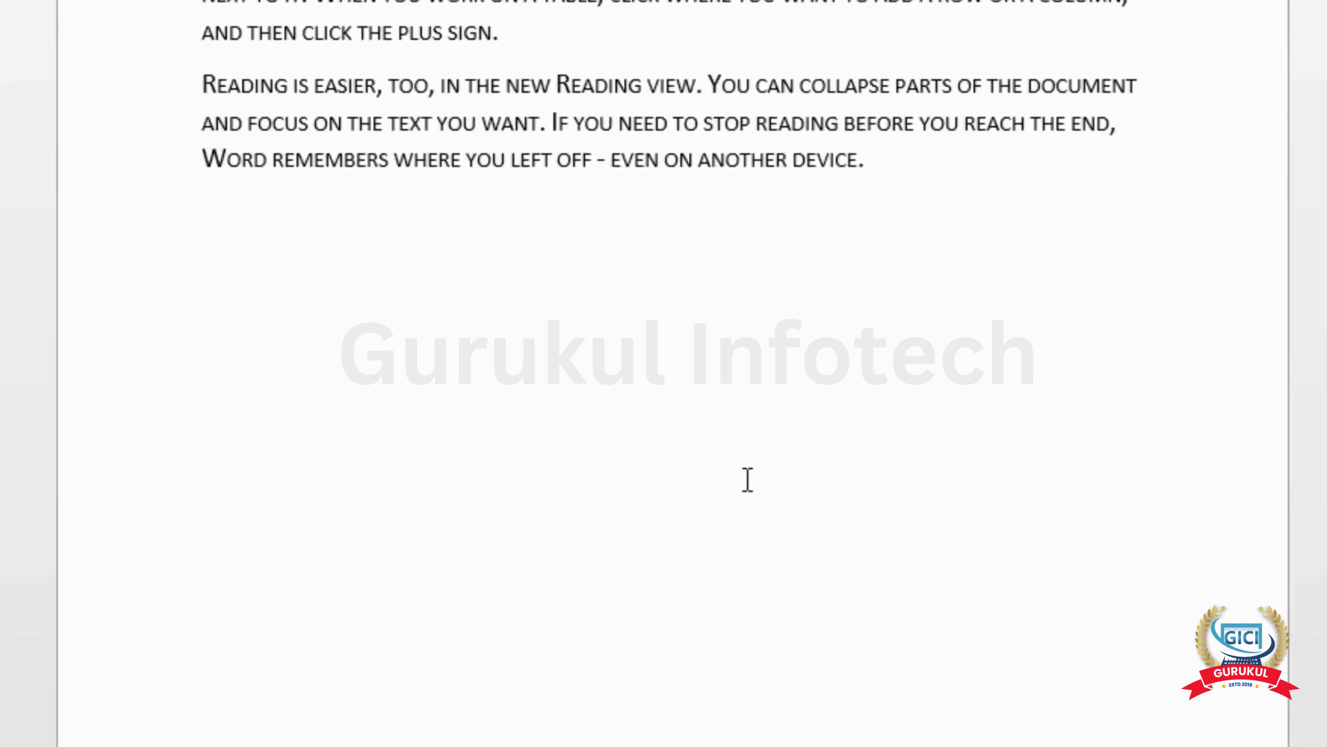
pyautogui.click(753, 314)
pyautogui.write('A2')
pyautogui.press('Return')
pyautogui.write('H')
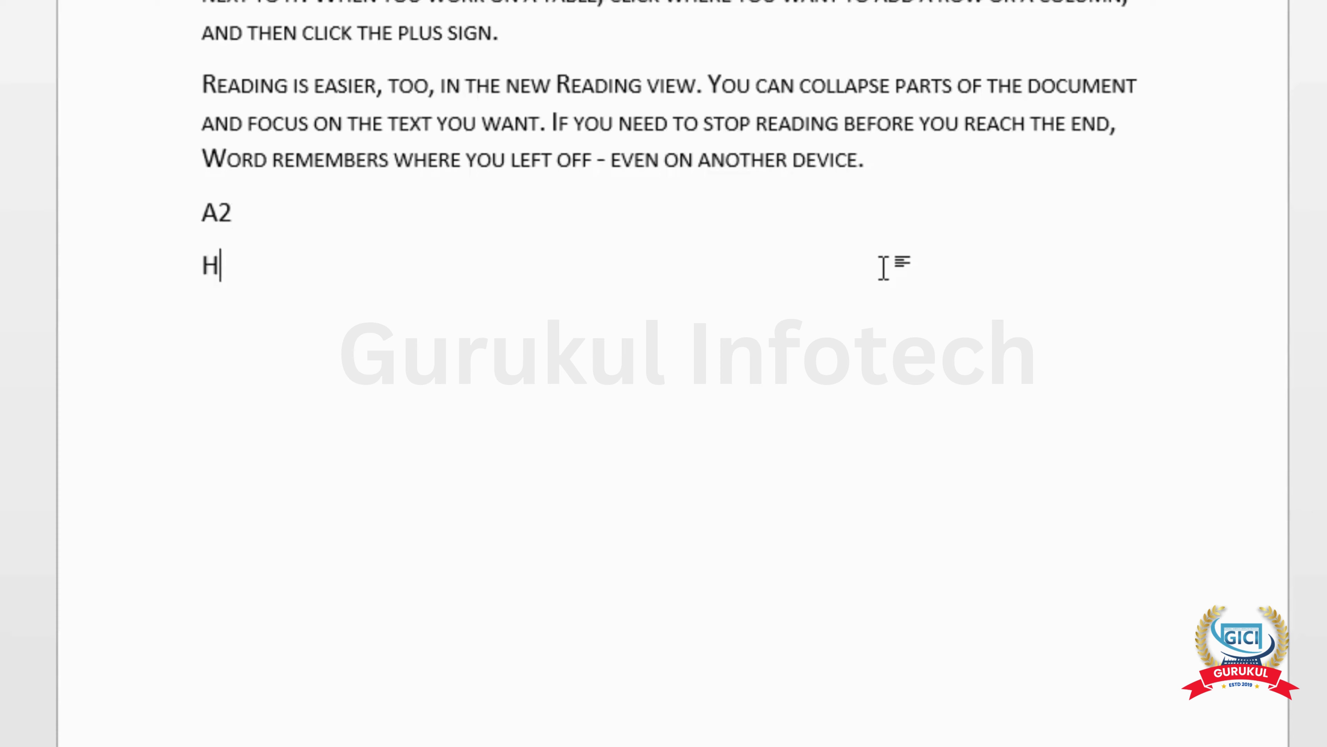
pyautogui.write('2O')
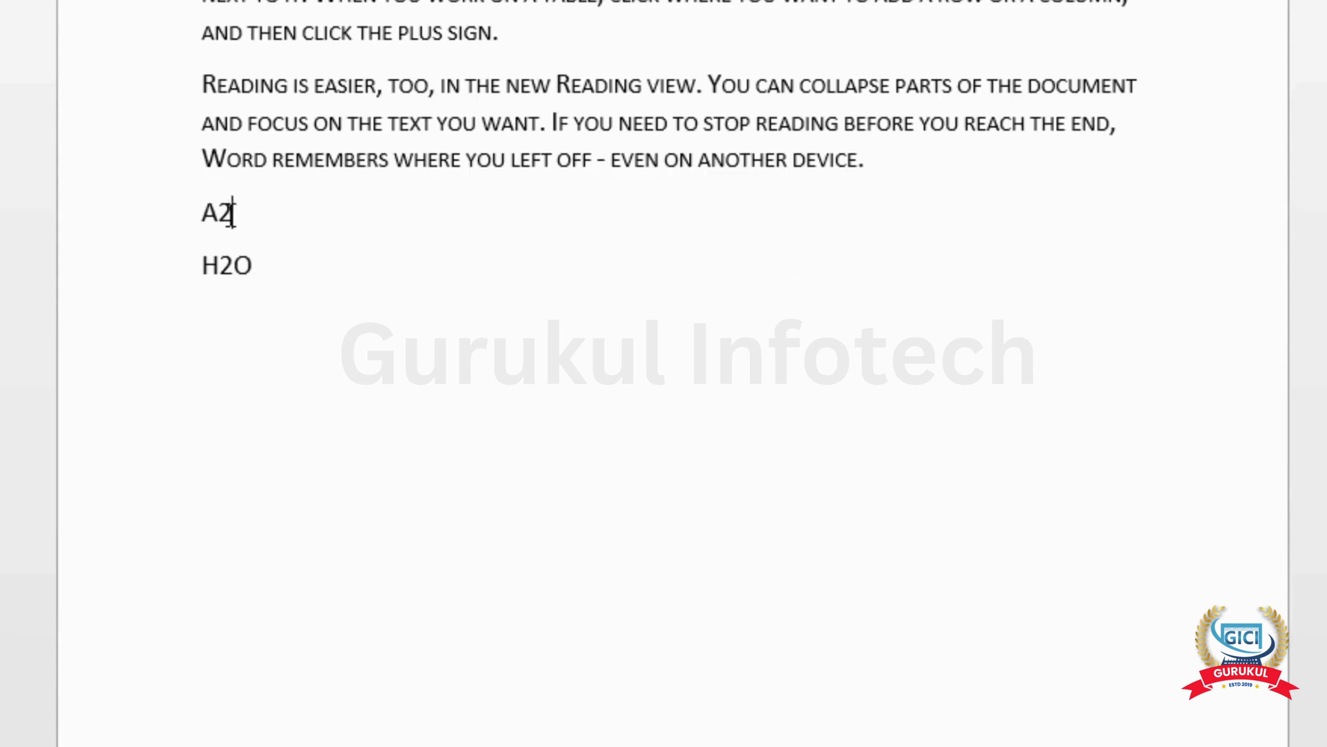
# Format the 2 in A2 as superscript and the 2 in H2O as subscript.
pyautogui.moveTo(232, 215); pyautogui.dragTo(219, 214)
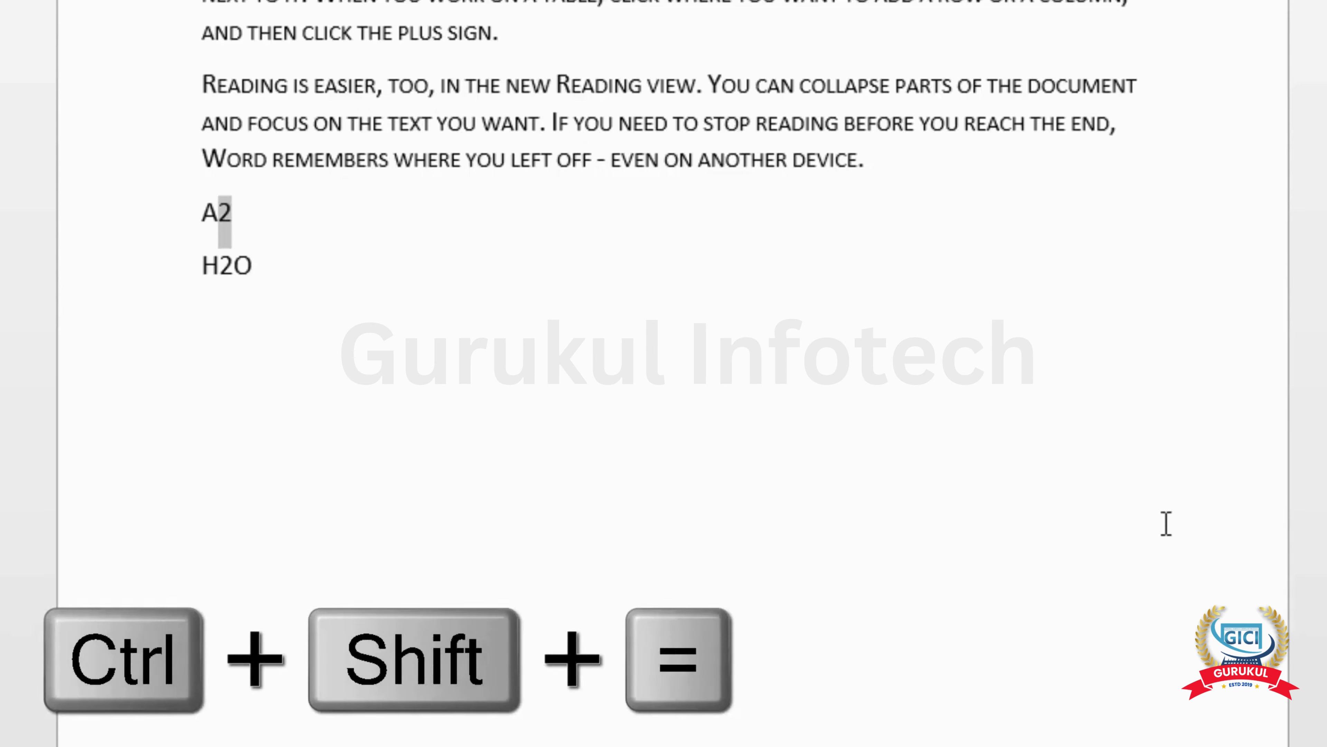
pyautogui.hotkey('ctrl', 'shift', '=')
pyautogui.click(248, 228)
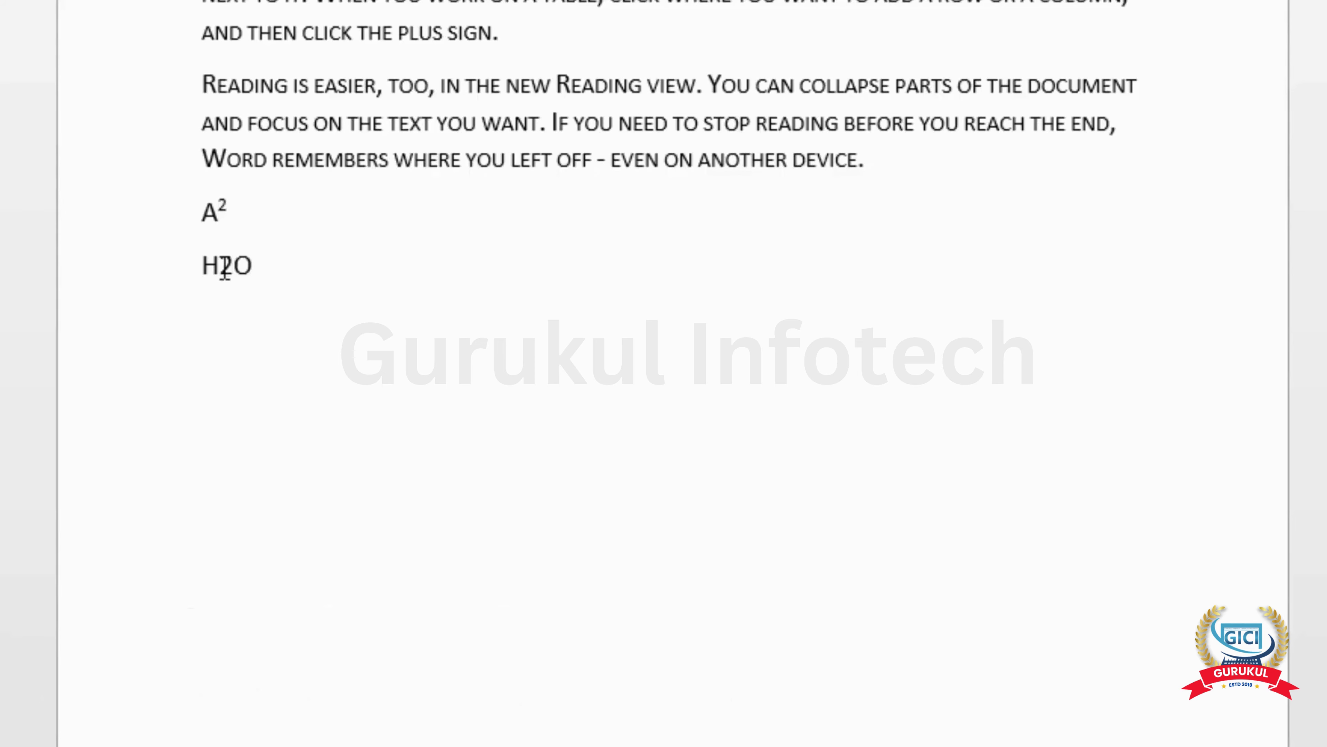
pyautogui.moveTo(219, 266); pyautogui.dragTo(233, 266)
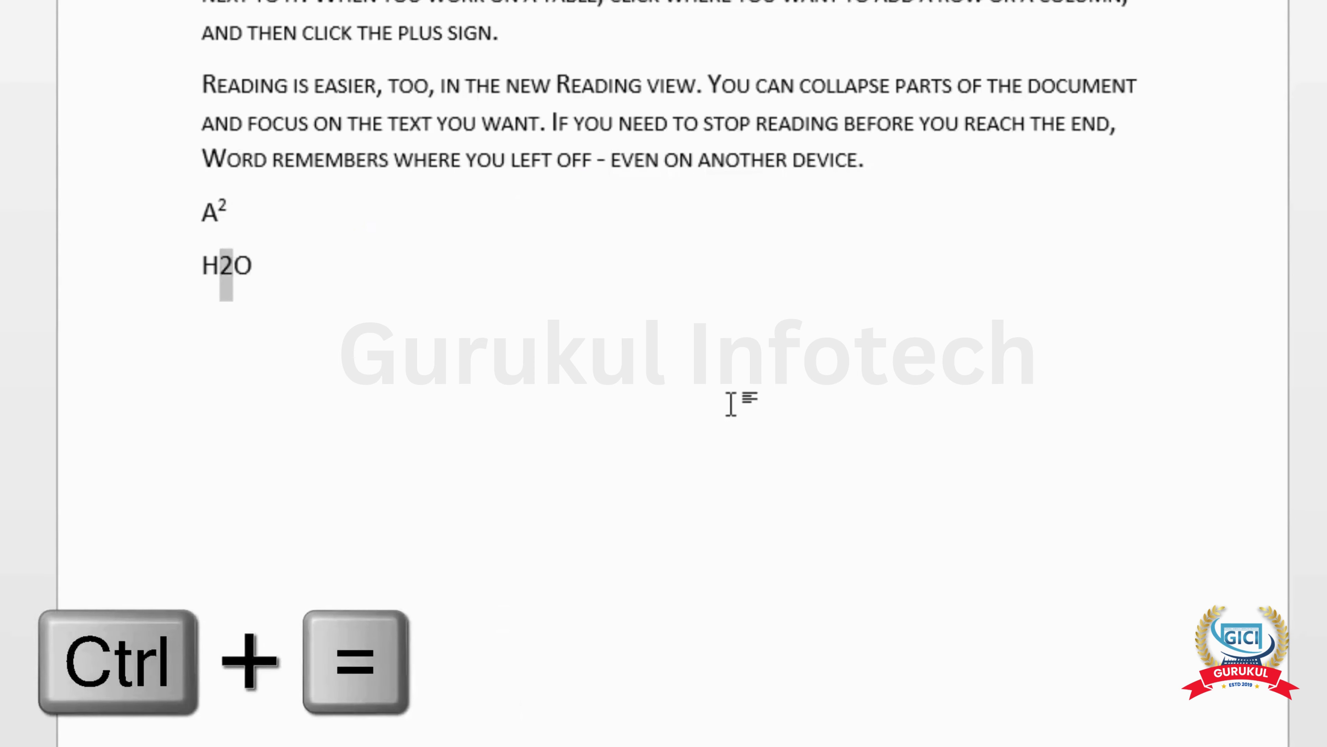
pyautogui.hotkey('ctrl', '=')
pyautogui.click(367, 270)
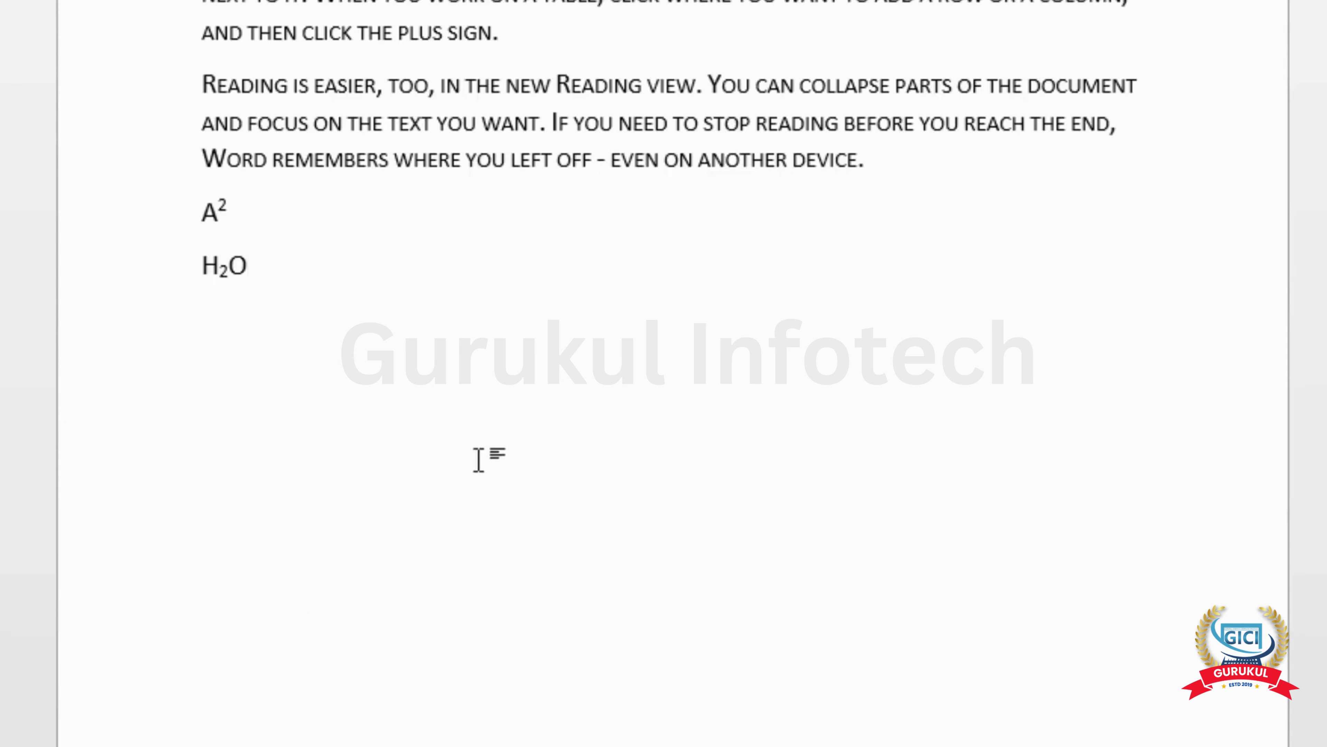
# Insert the two-column table of keyboard shortcuts and their uses on a new line below H2O.
pyautogui.press('Return')
pyautogui.middleClick(479, 460)
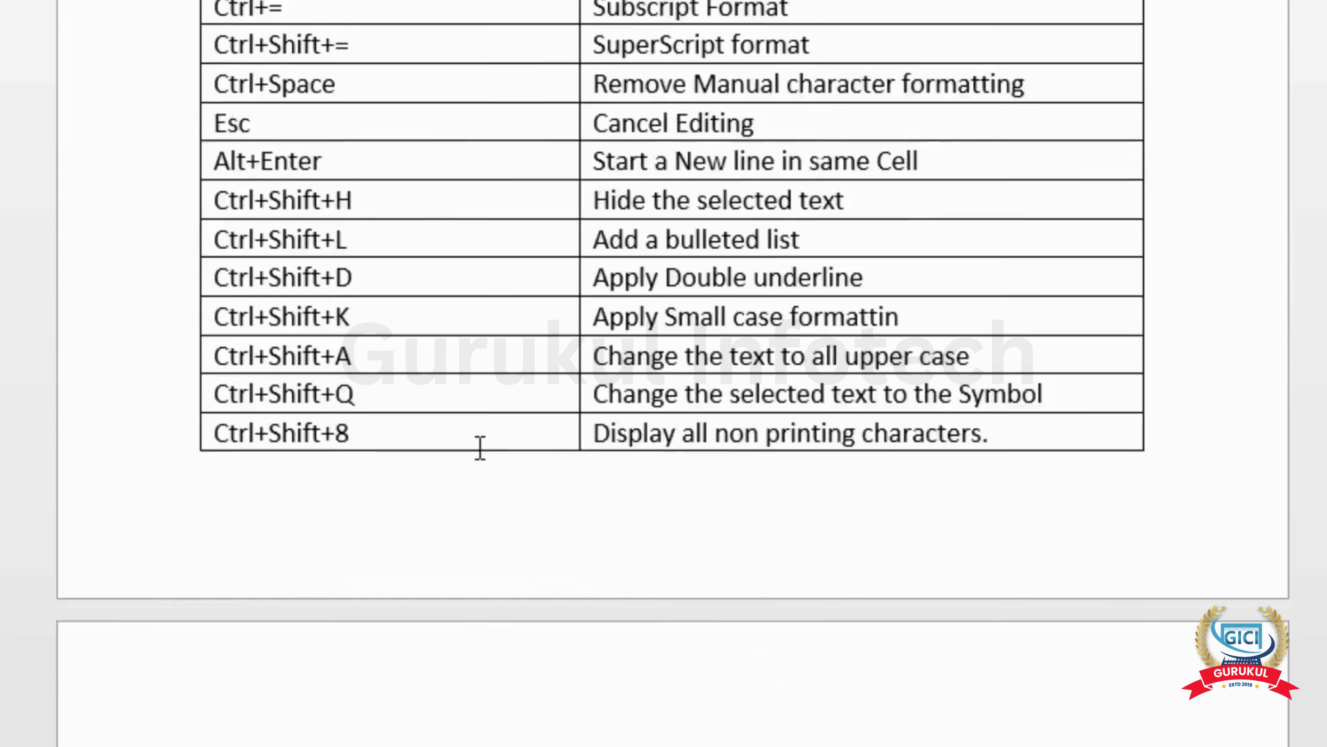
pyautogui.scroll(20, 477, 447)
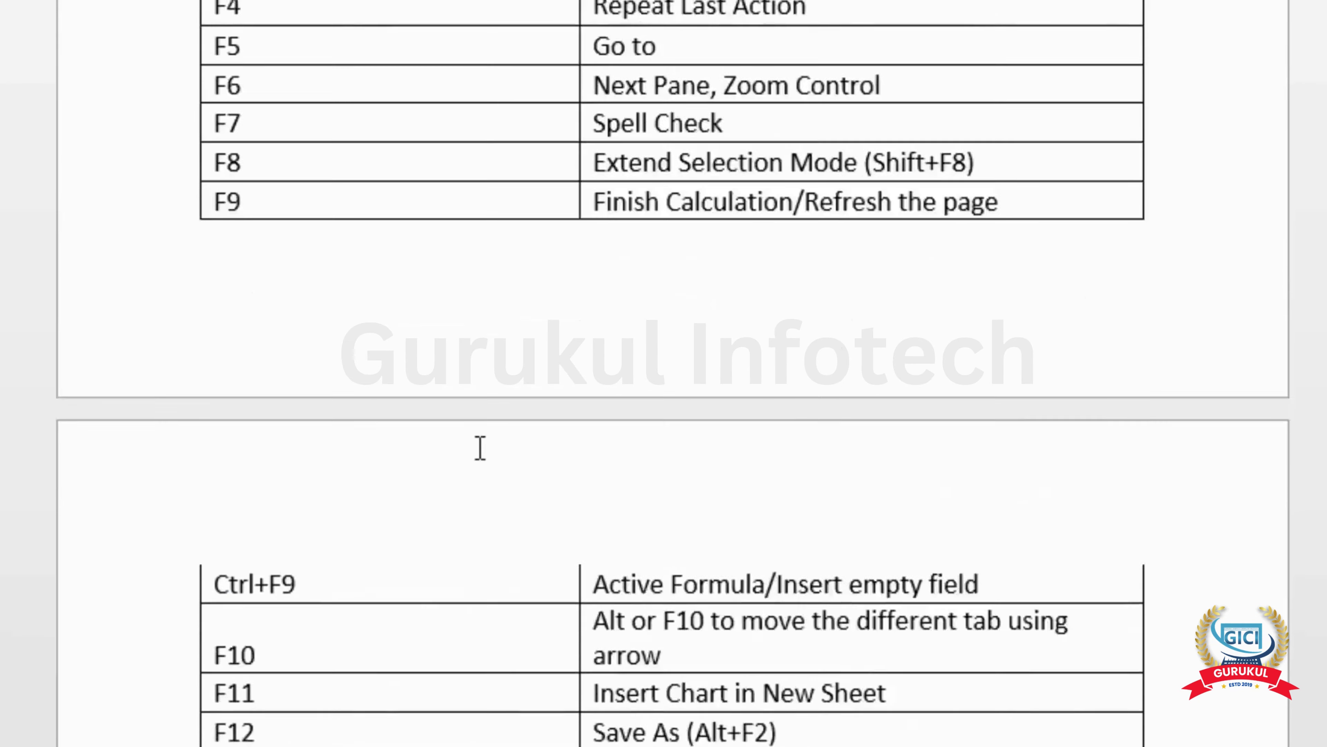
pyautogui.scroll(20, 479, 447)
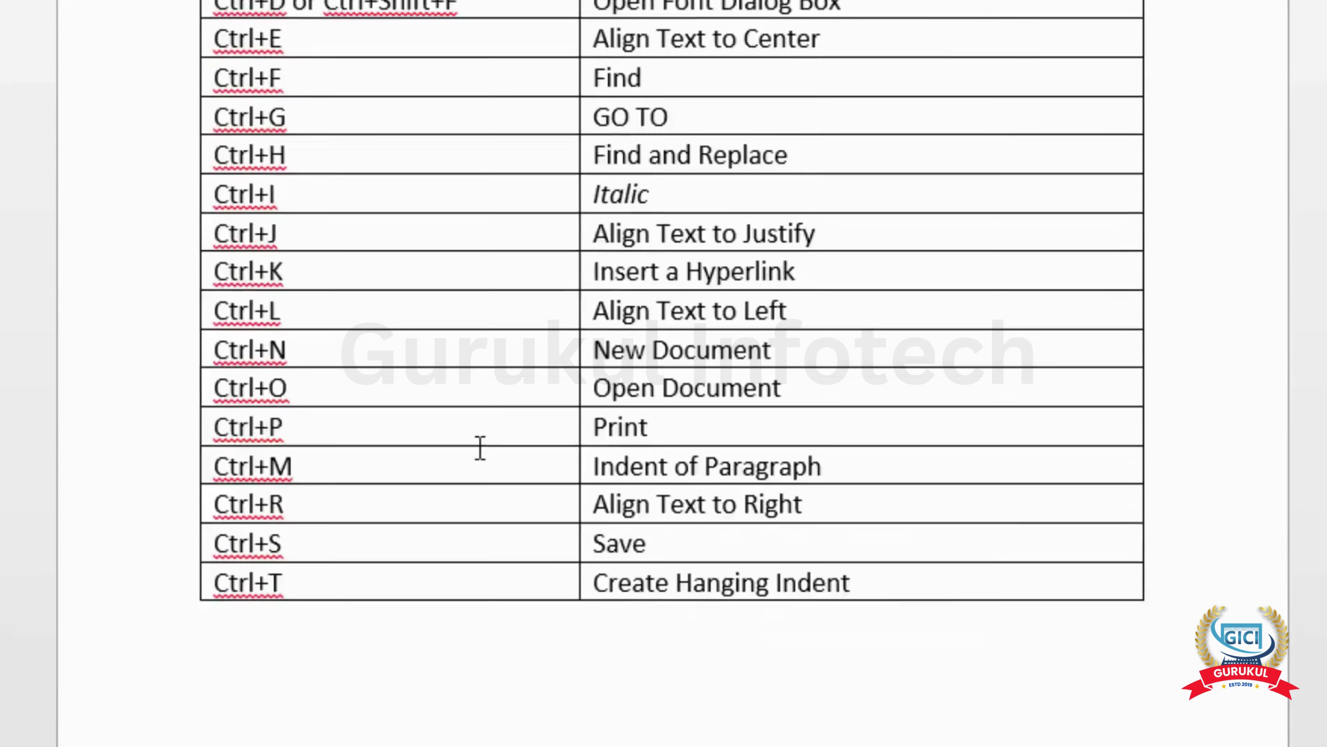
pyautogui.scroll(3, 480, 447)
pyautogui.scroll(-3, 479, 448)
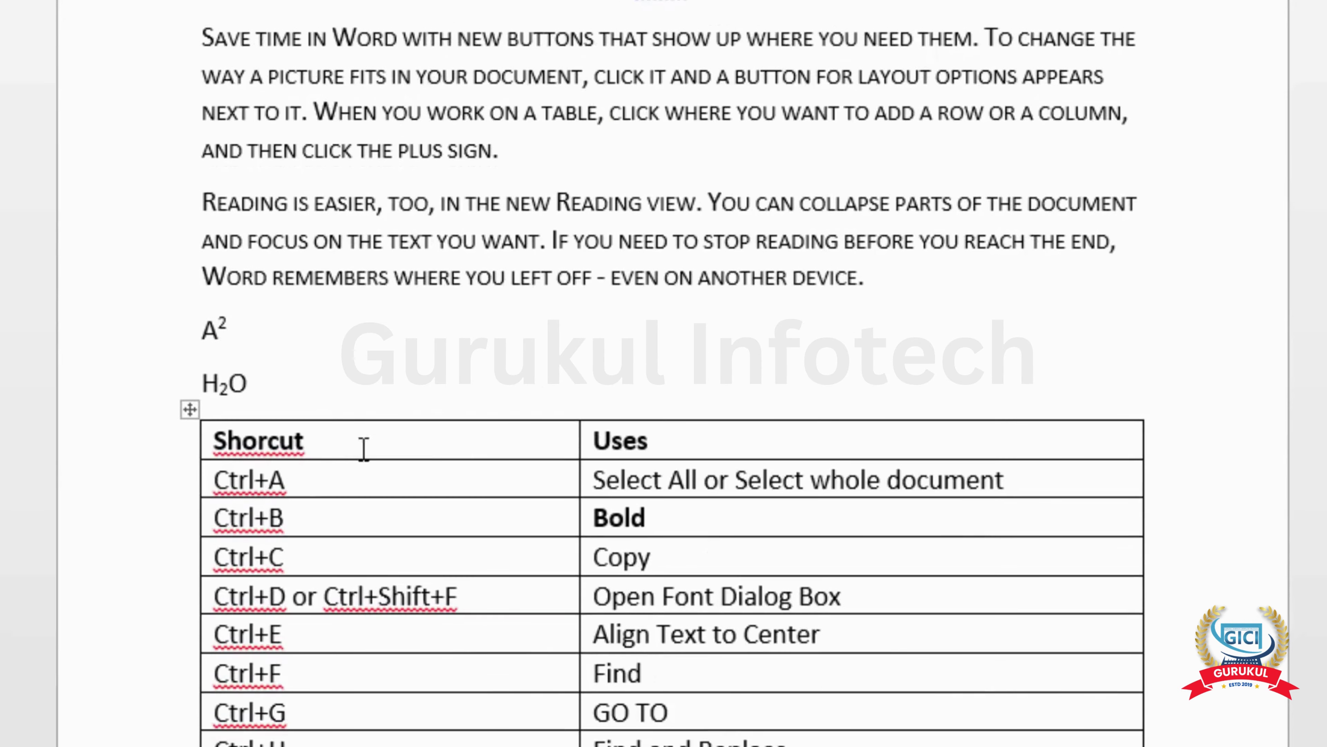
# Go through the first shortcut rows of the table, then view the underline styles in the Font dialog and close it.
pyautogui.click(324, 472)
pyautogui.click(323, 510)
pyautogui.click(320, 554)
pyautogui.click(340, 601)
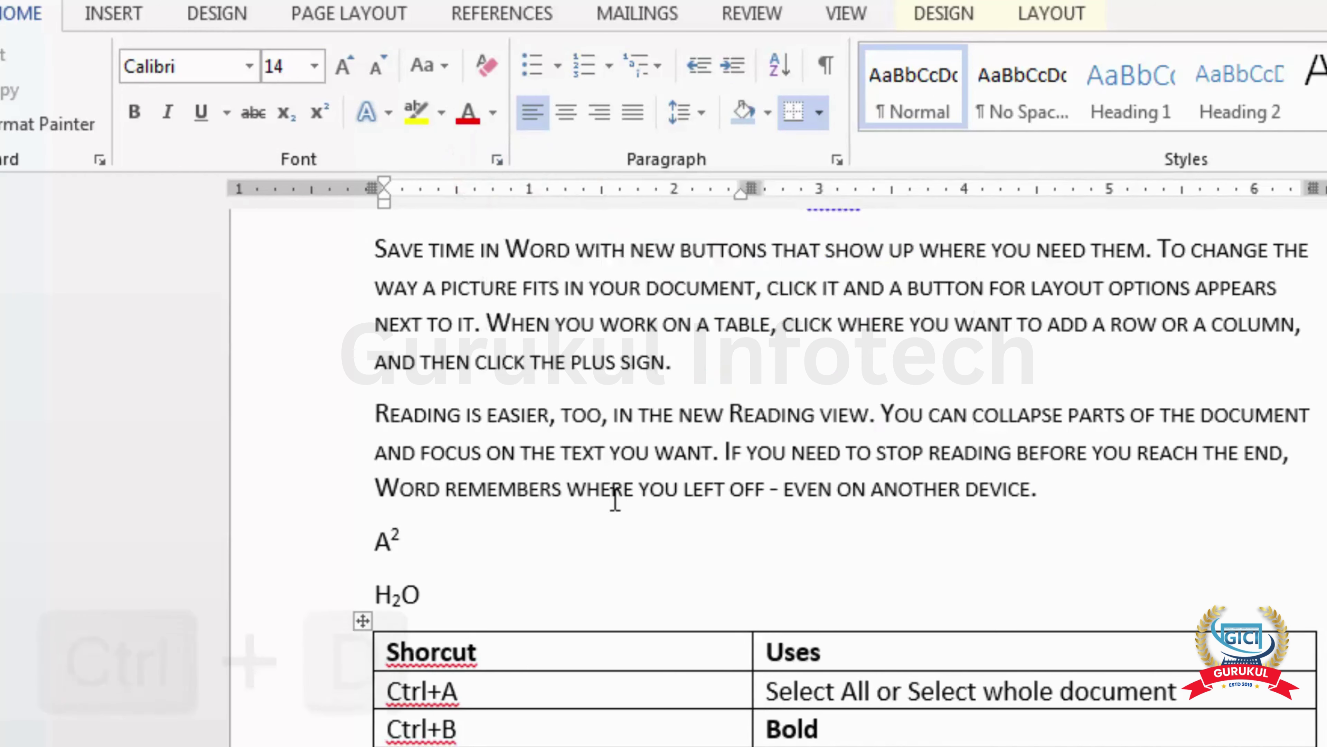
pyautogui.hotkey('ctrl', 'd')
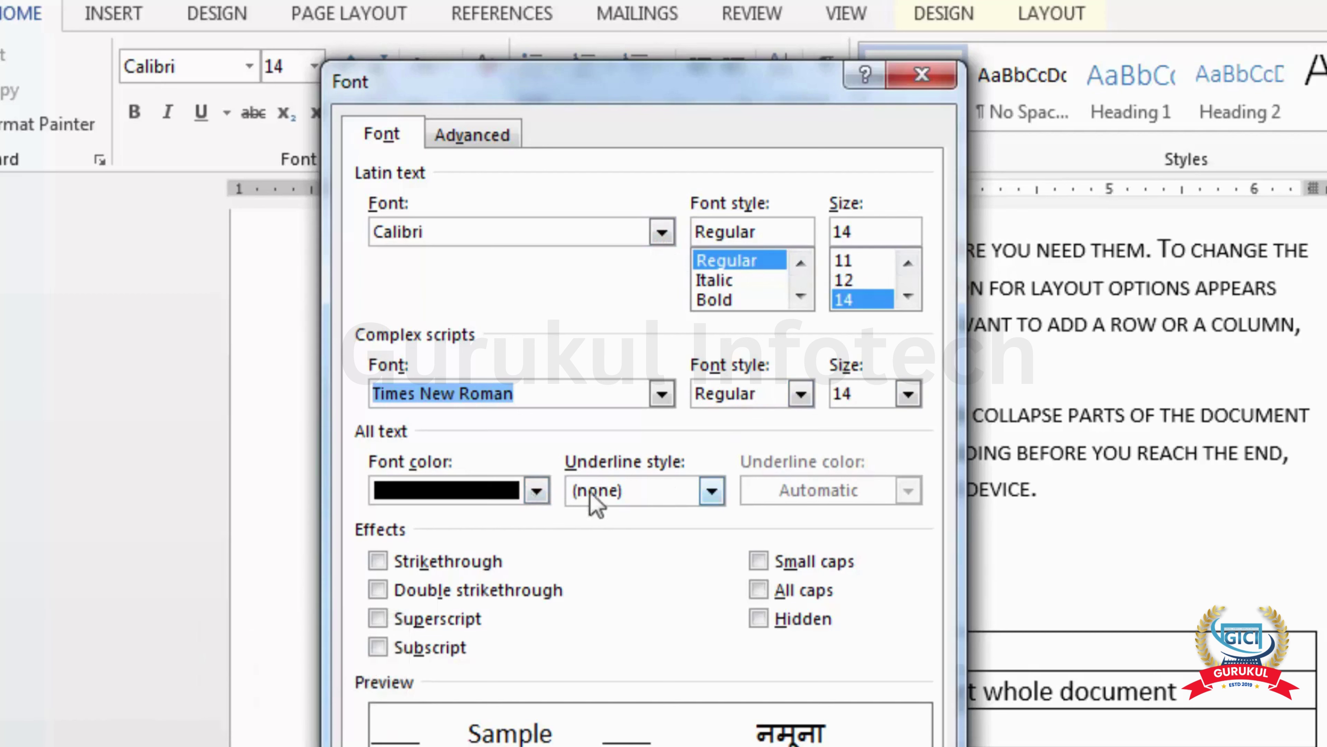
pyautogui.click(712, 492)
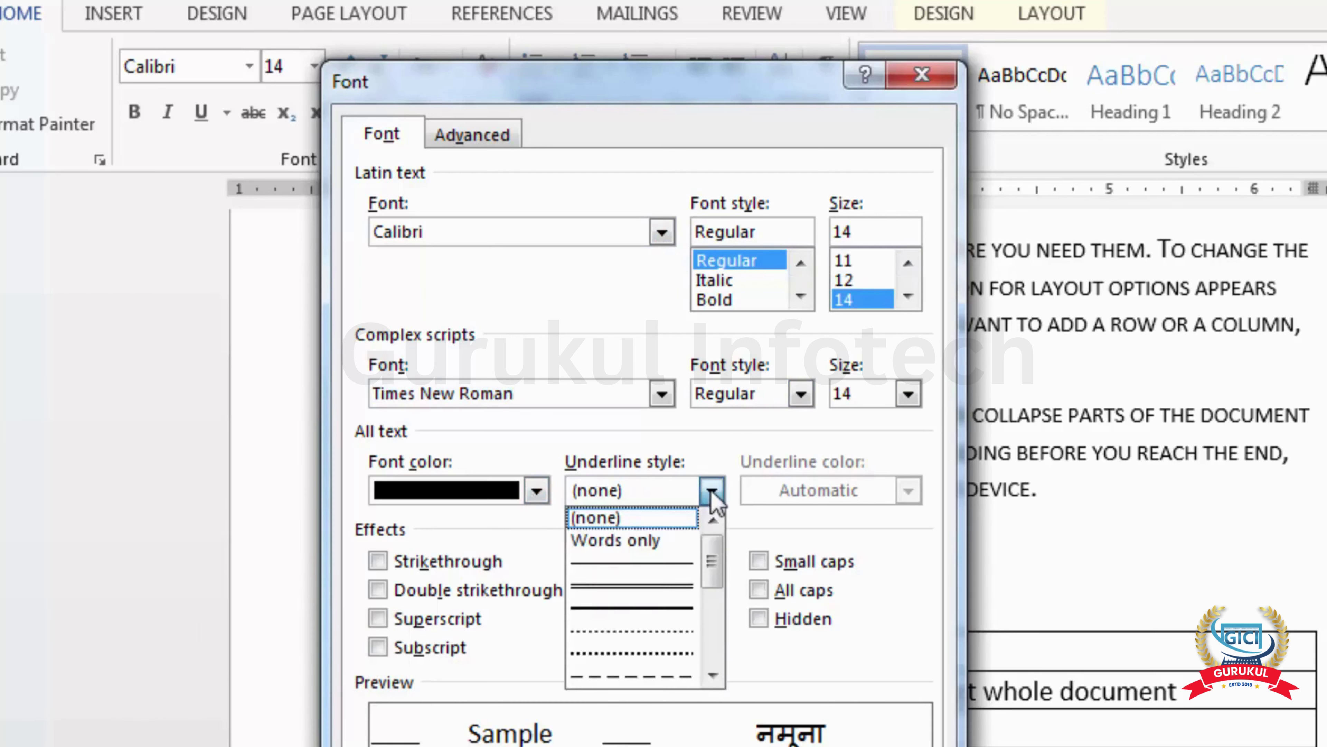
pyautogui.click(711, 491)
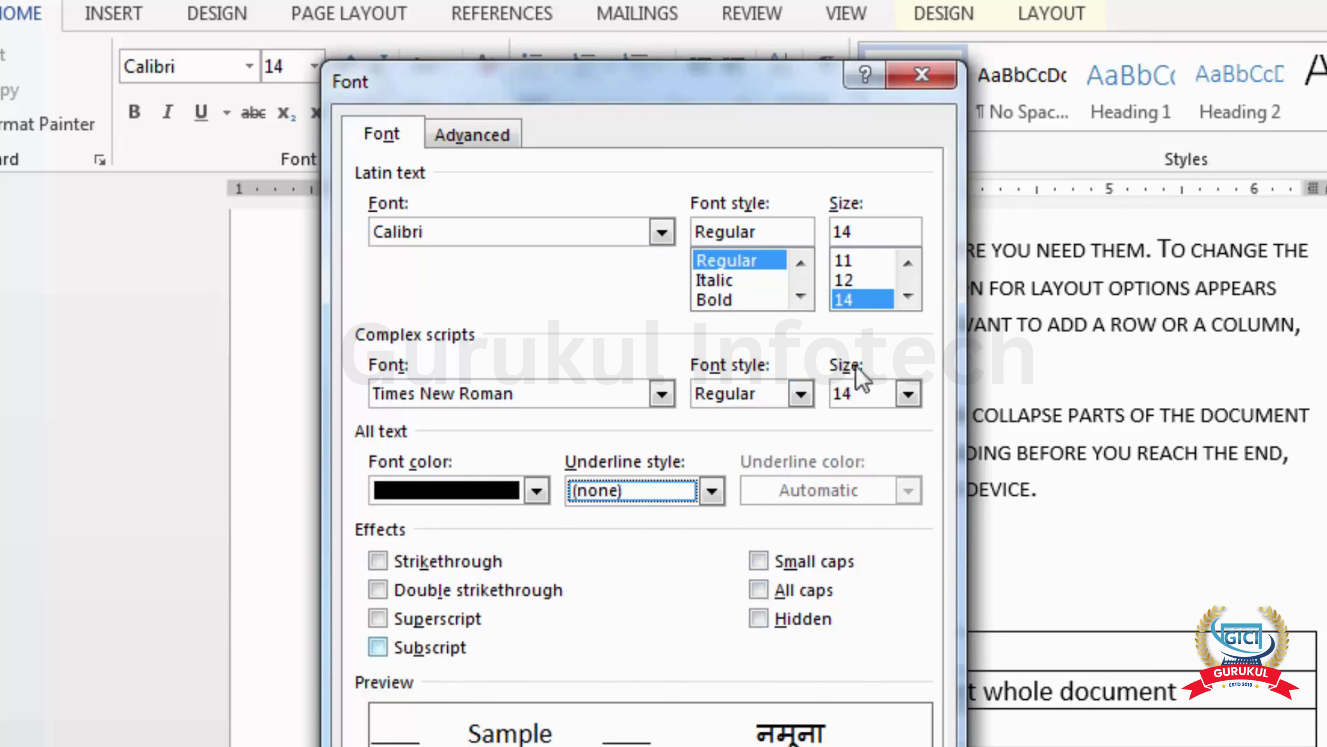
pyautogui.press('Escape')
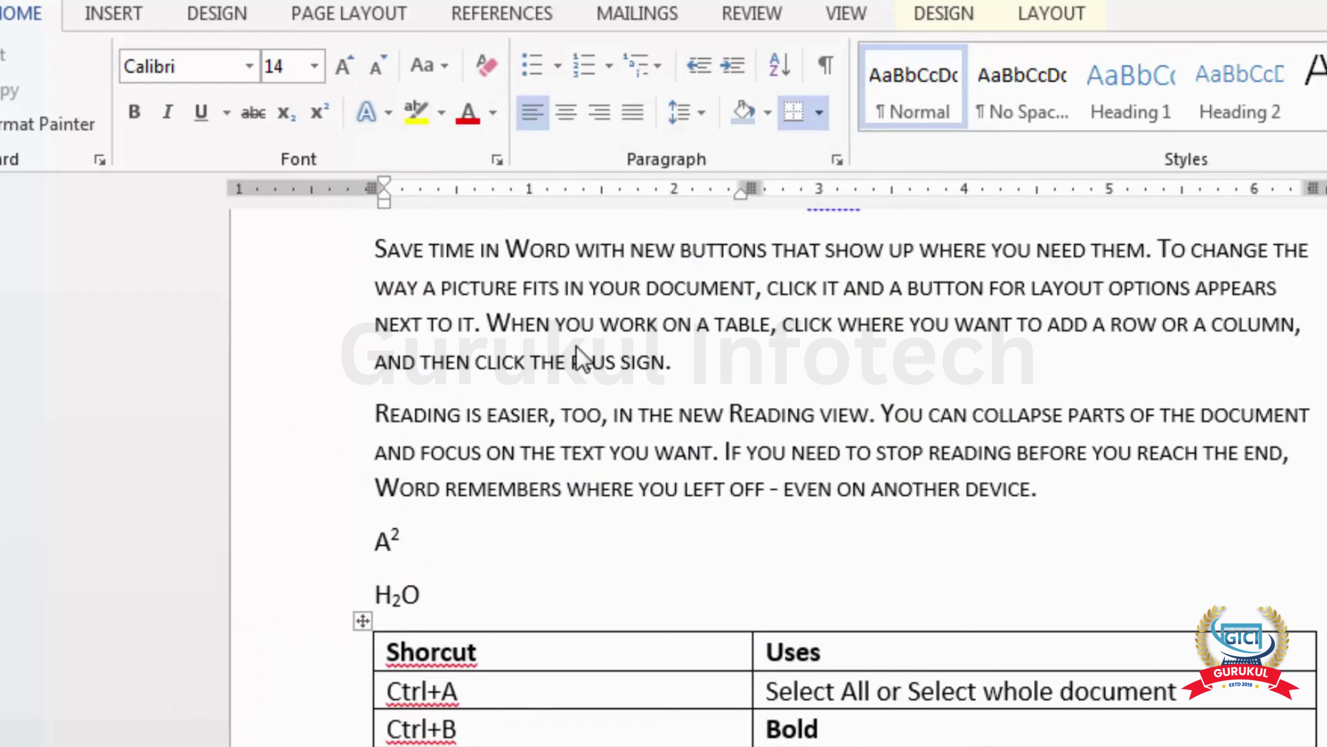
pyautogui.hotkey('ctrl', 'shift', 'f')
# Select the paragraph starting "Reading is easier" and try center, right, left and justified alignment on it, ending with left.
pyautogui.hotkey('ctrl', 'e')
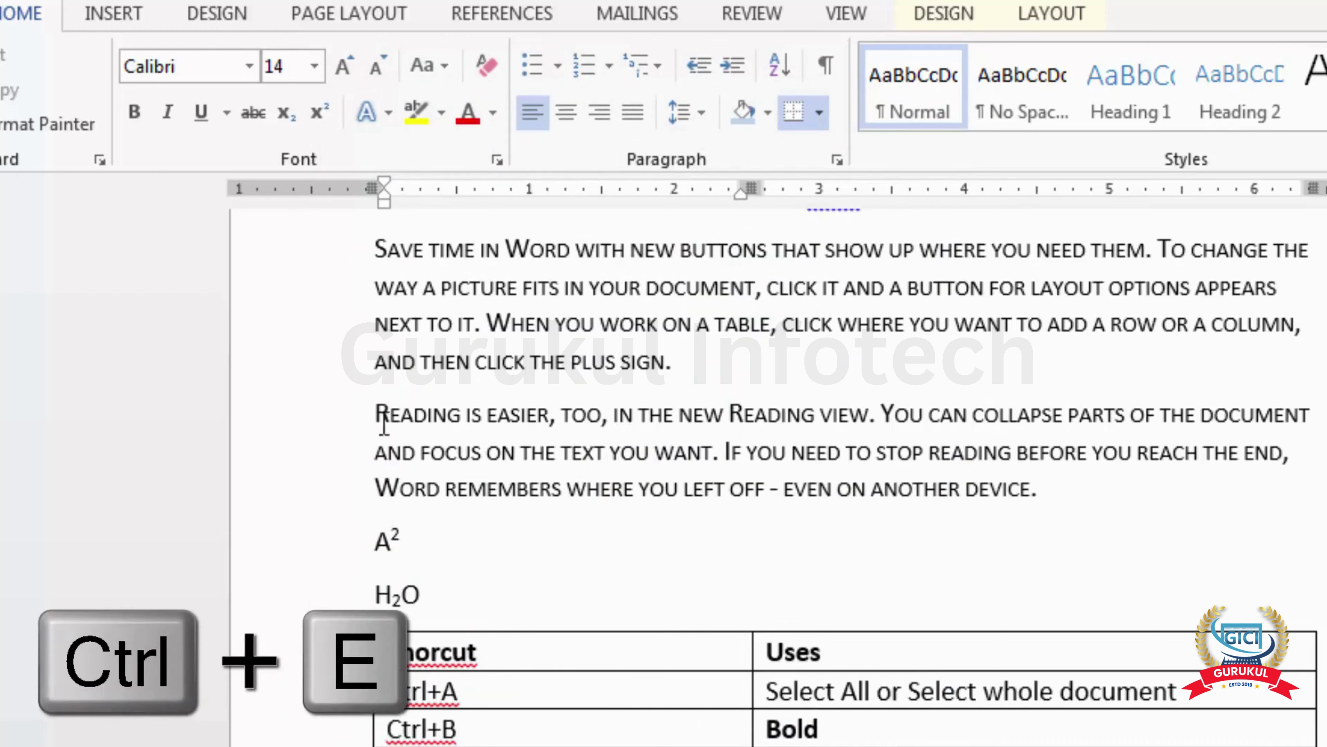
pyautogui.moveTo(375, 414); pyautogui.dragTo(1071, 499)
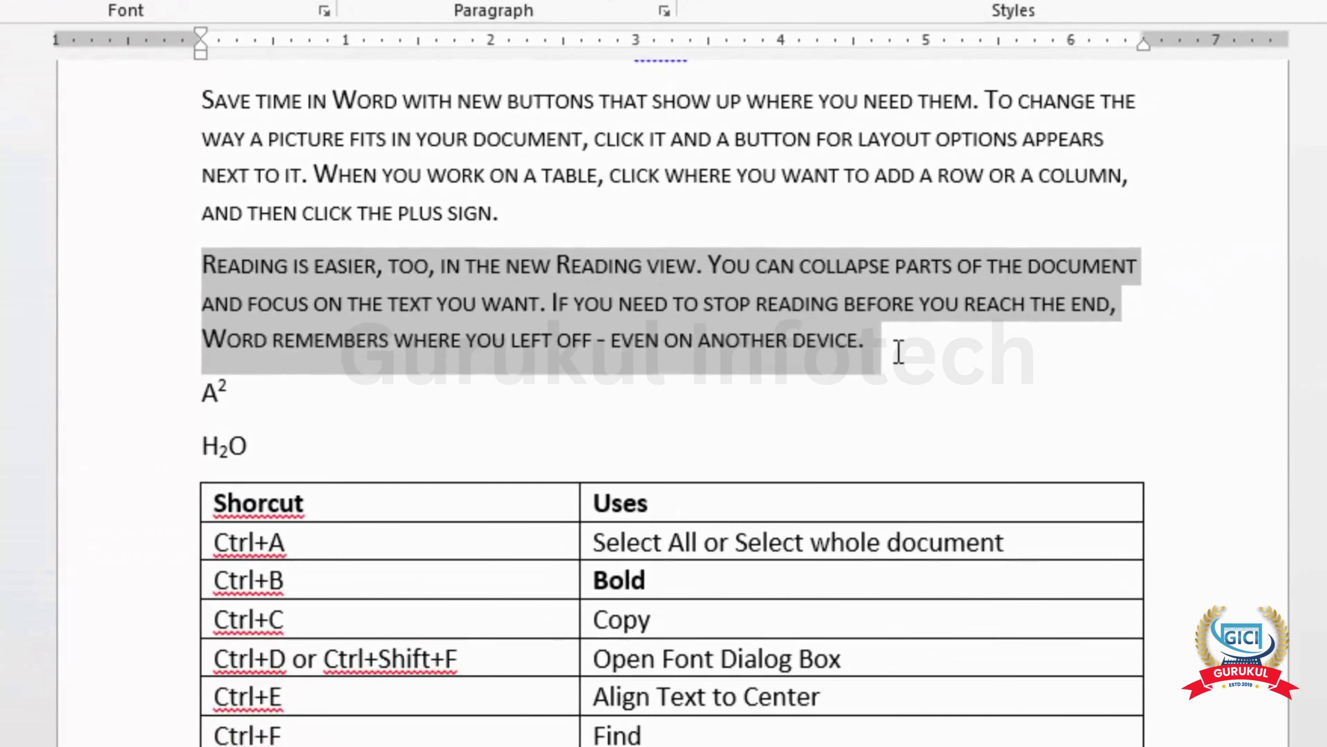
pyautogui.hotkey('ctrl', 'e')
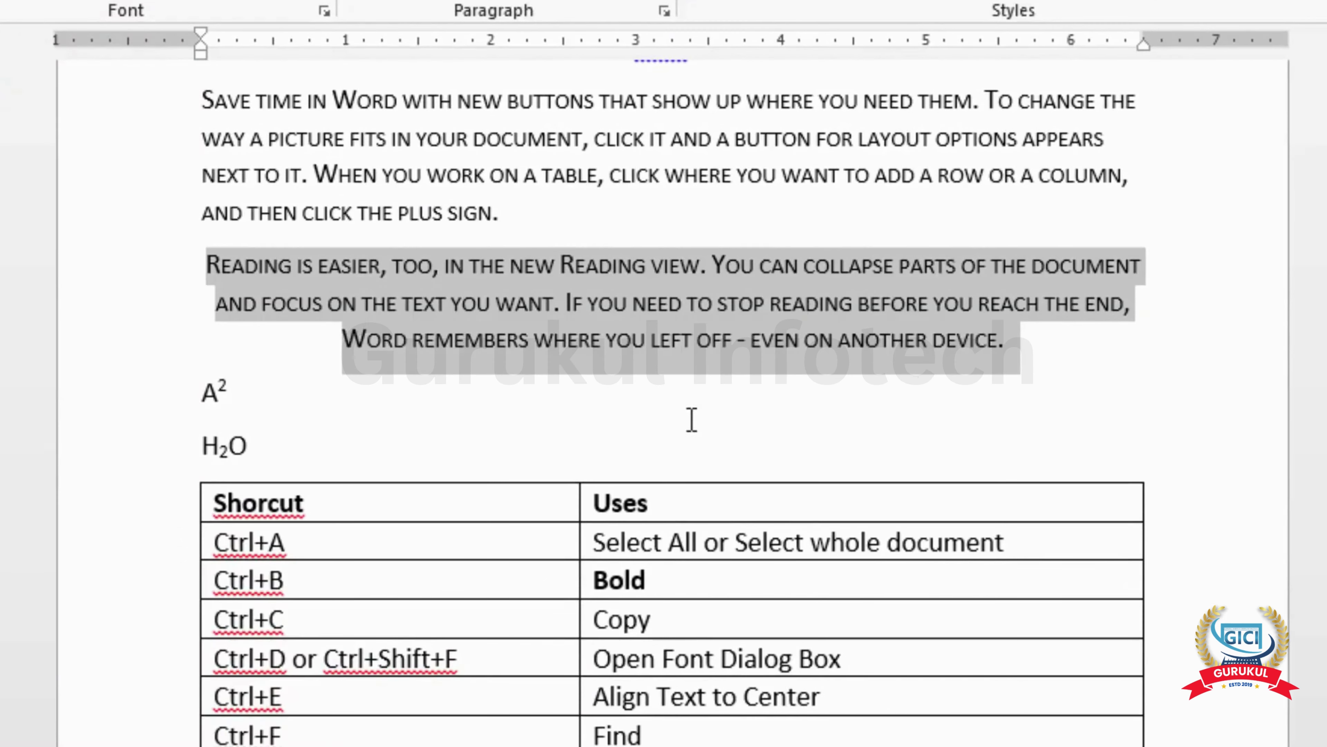
pyautogui.hotkey('ctrl', 'r')
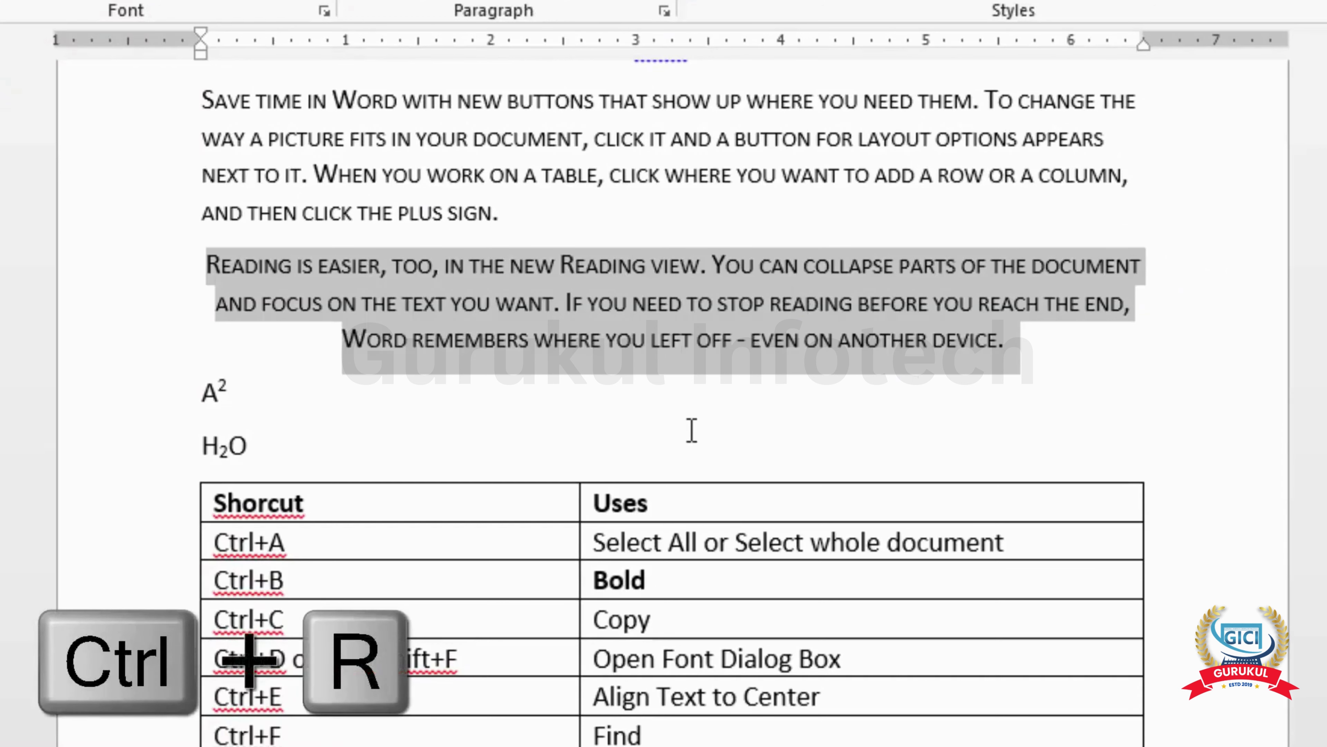
pyautogui.hotkey('ctrl', 'l')
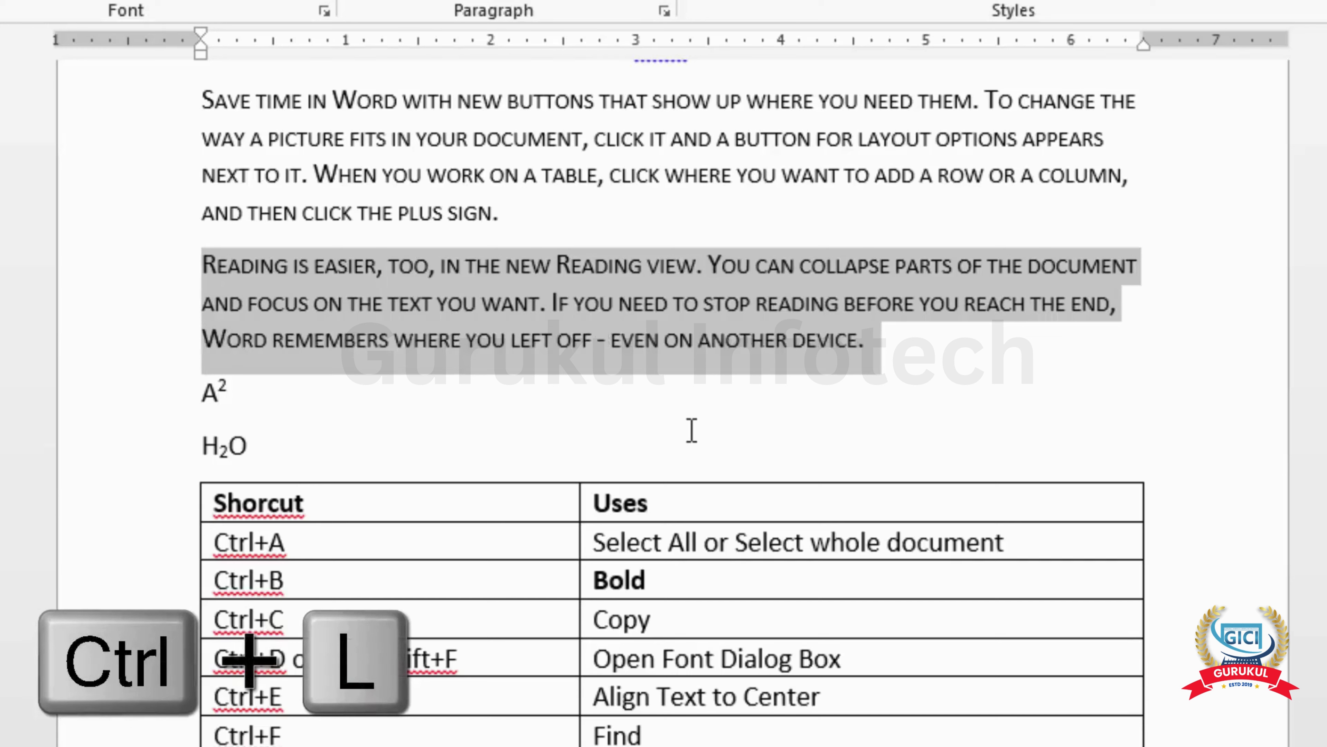
pyautogui.hotkey('ctrl', 'j')
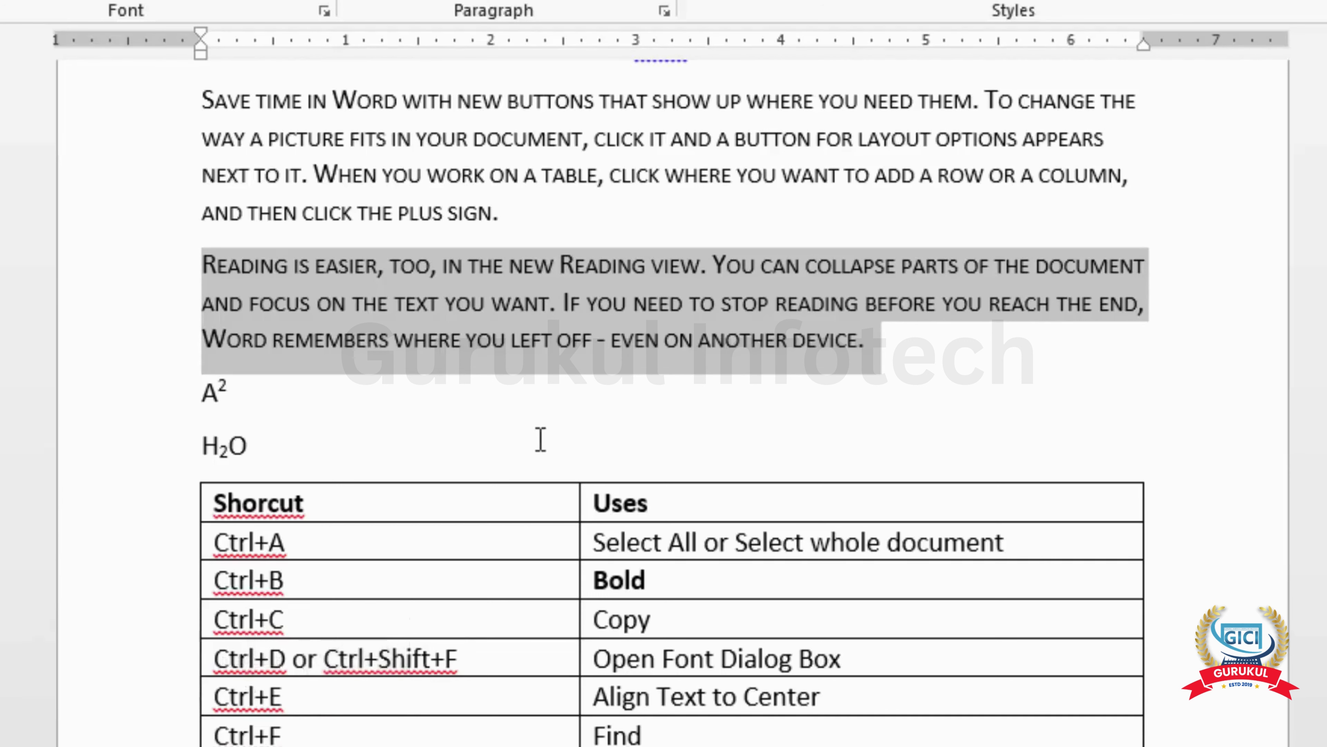
pyautogui.hotkey('ctrl', 'l')
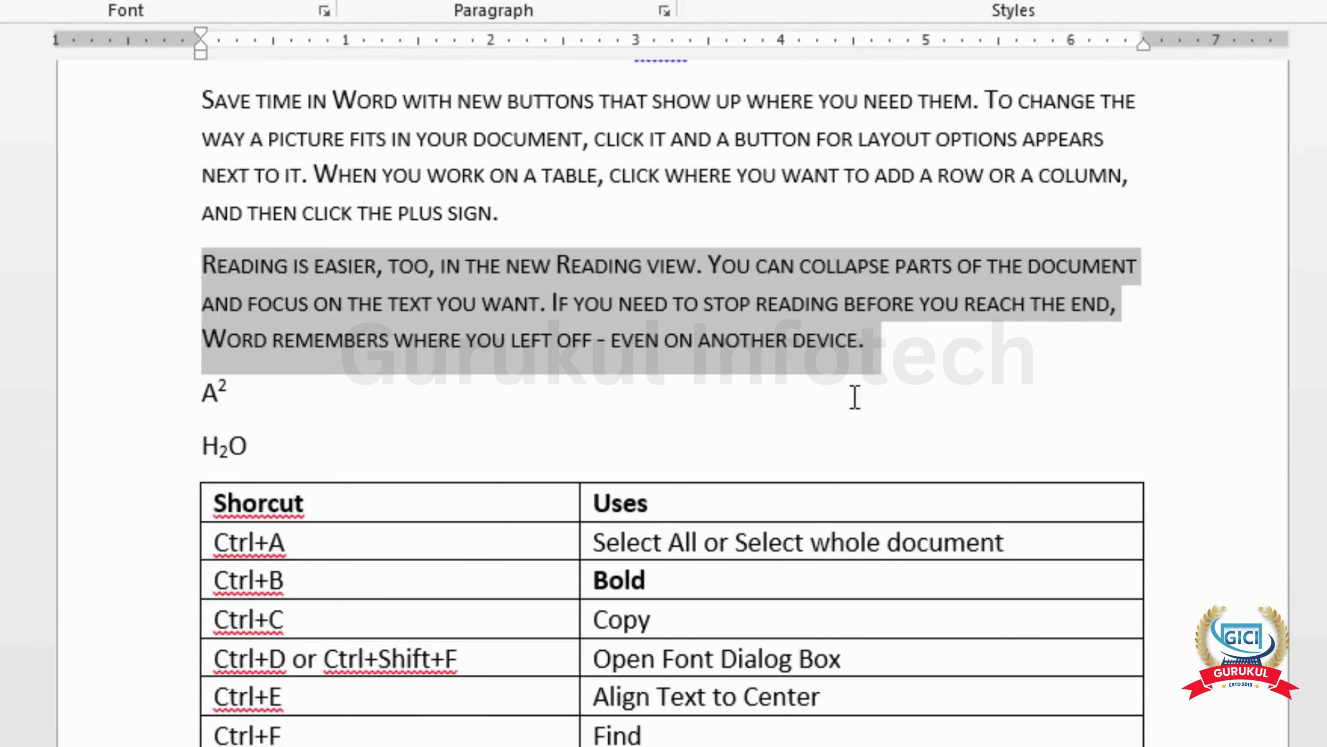
pyautogui.click(934, 382)
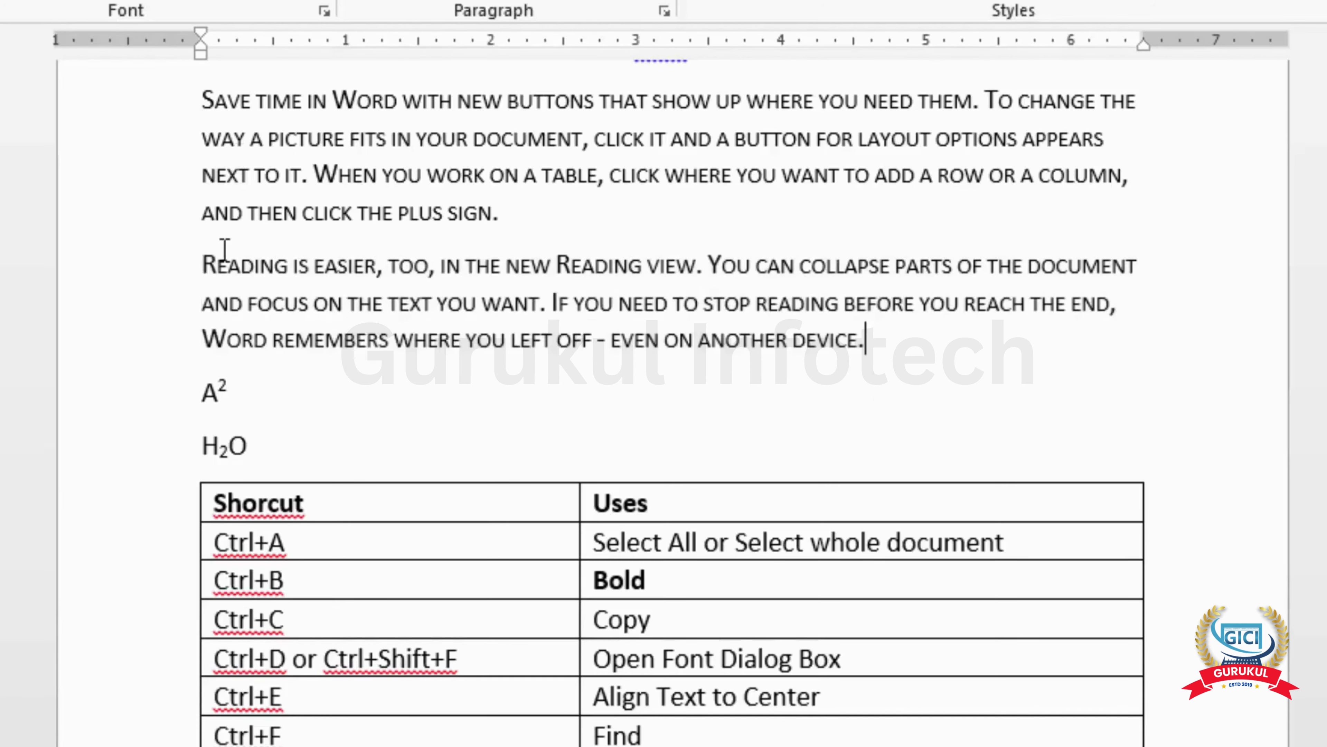
# Place the cursor in the paragraph starting "Save time in Word", show the Navigation search pane and close it.
pyautogui.scroll(2, 596, 285)
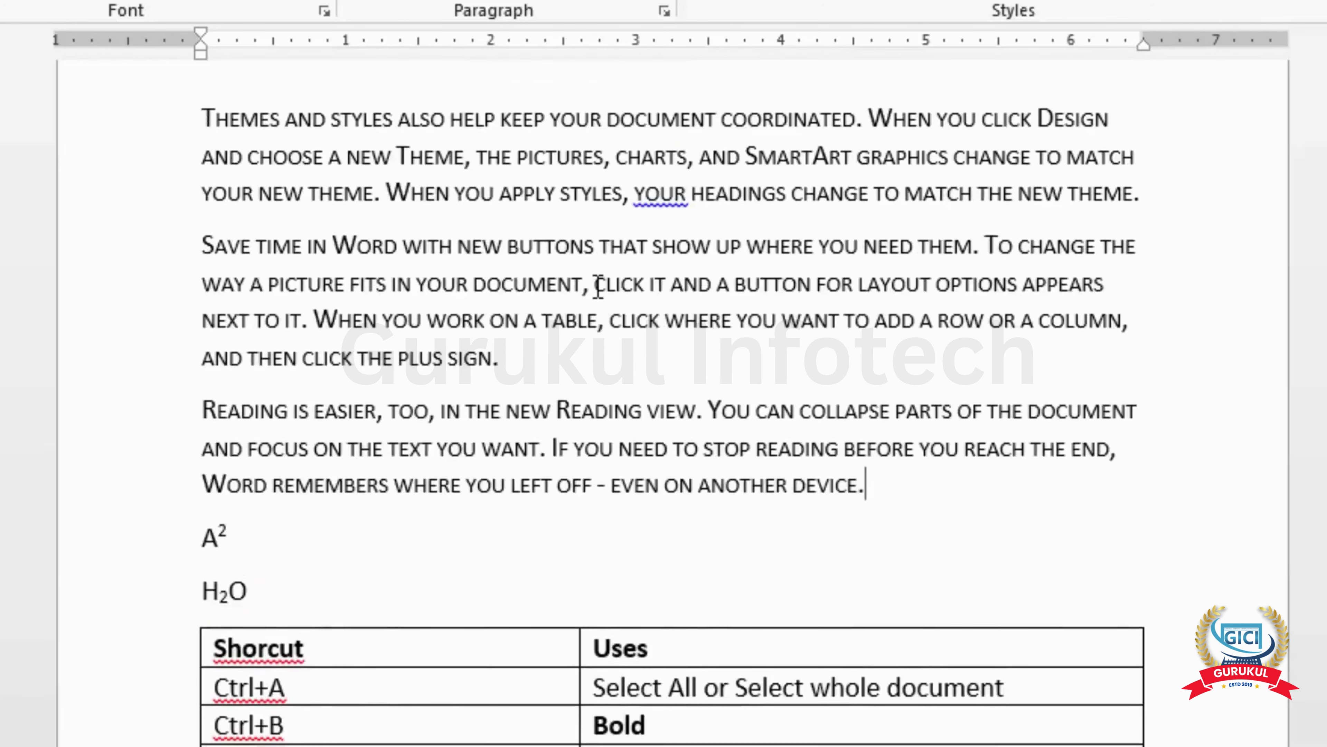
pyautogui.scroll(3, 598, 287)
pyautogui.scroll(-2, 599, 288)
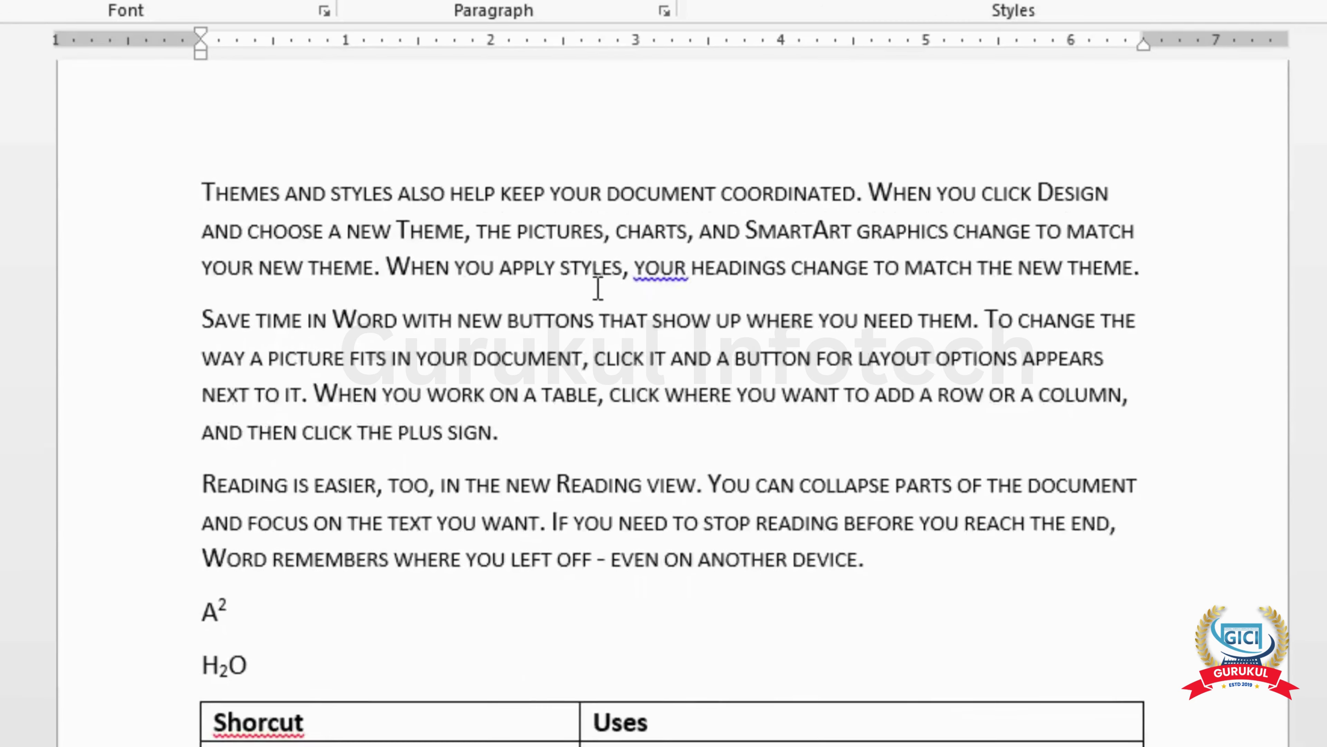
pyautogui.click(634, 361)
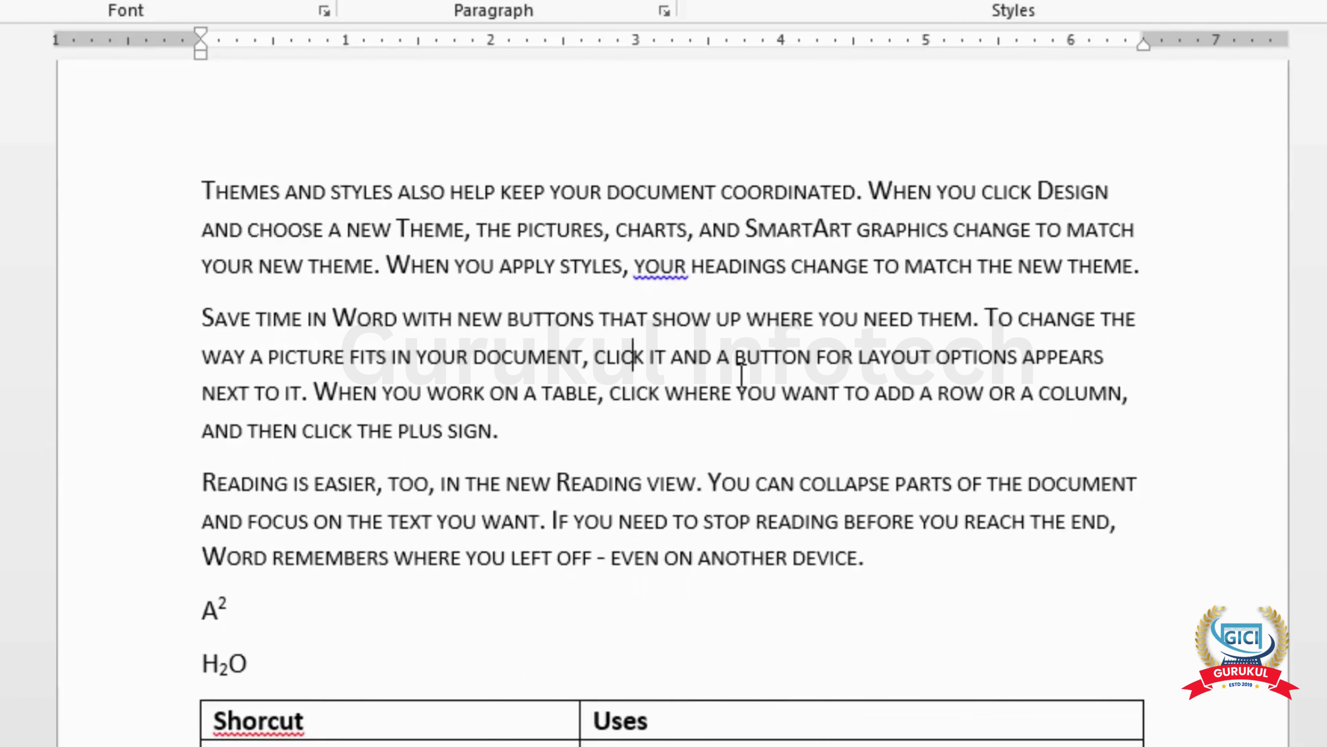
pyautogui.hotkey('ctrl', 'f')
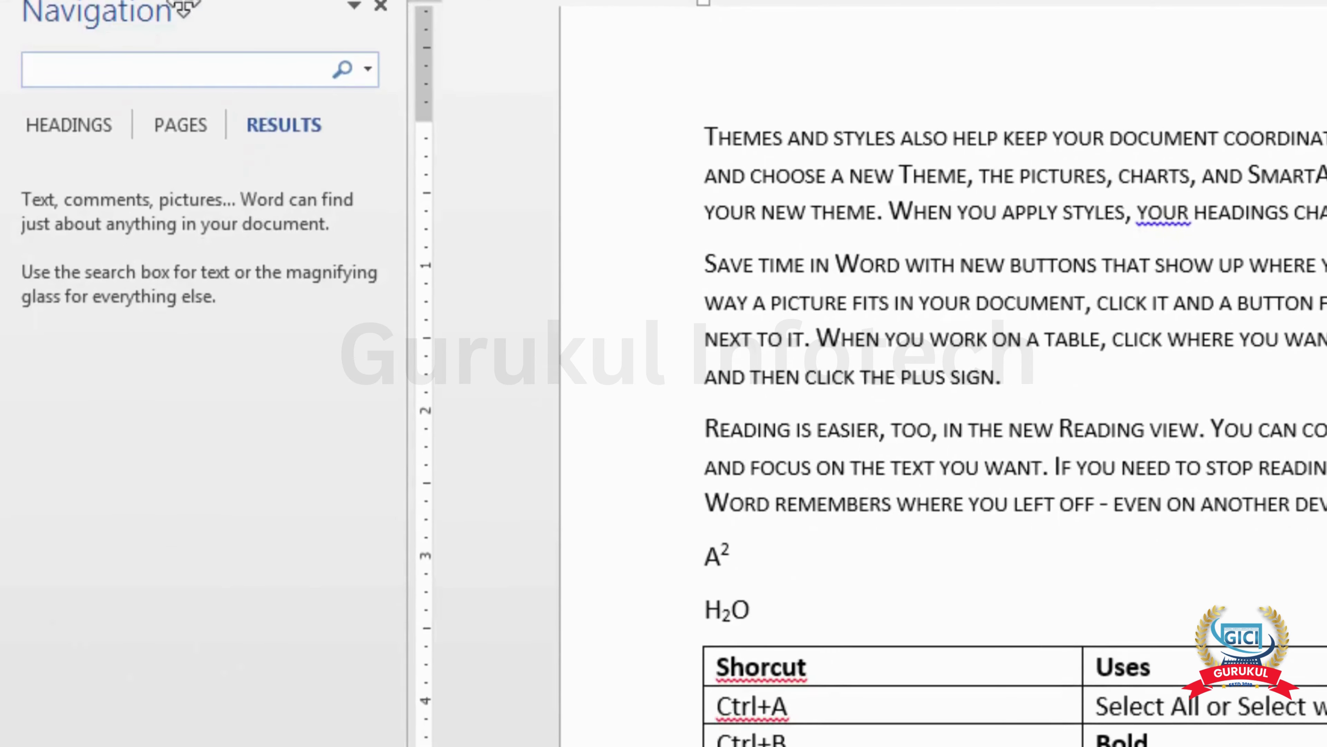
pyautogui.click(381, 7)
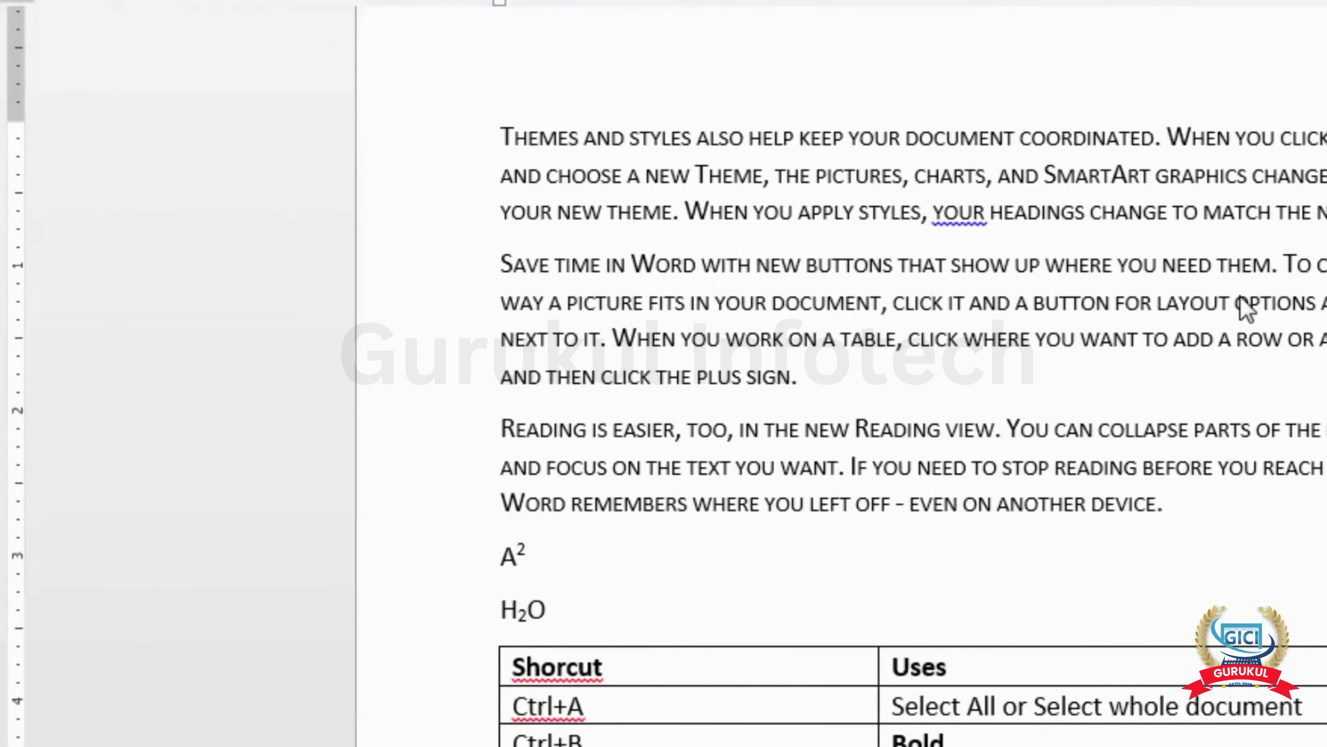
# Use Find and Replace to search for two occurrences of "need" in the document, view the replace options, and close the dialog.
pyautogui.hotkey('ctrl', 'h')
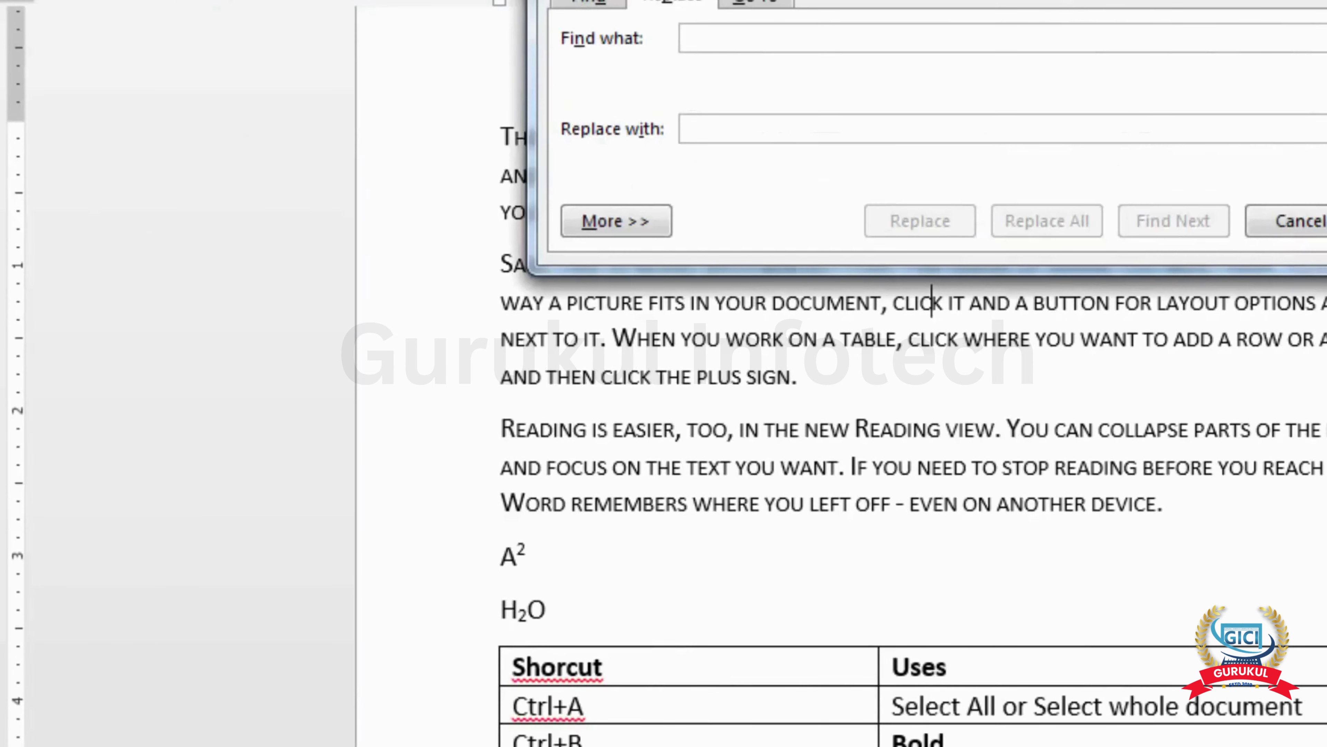
pyautogui.moveTo(805, 0); pyautogui.dragTo(1048, 115)
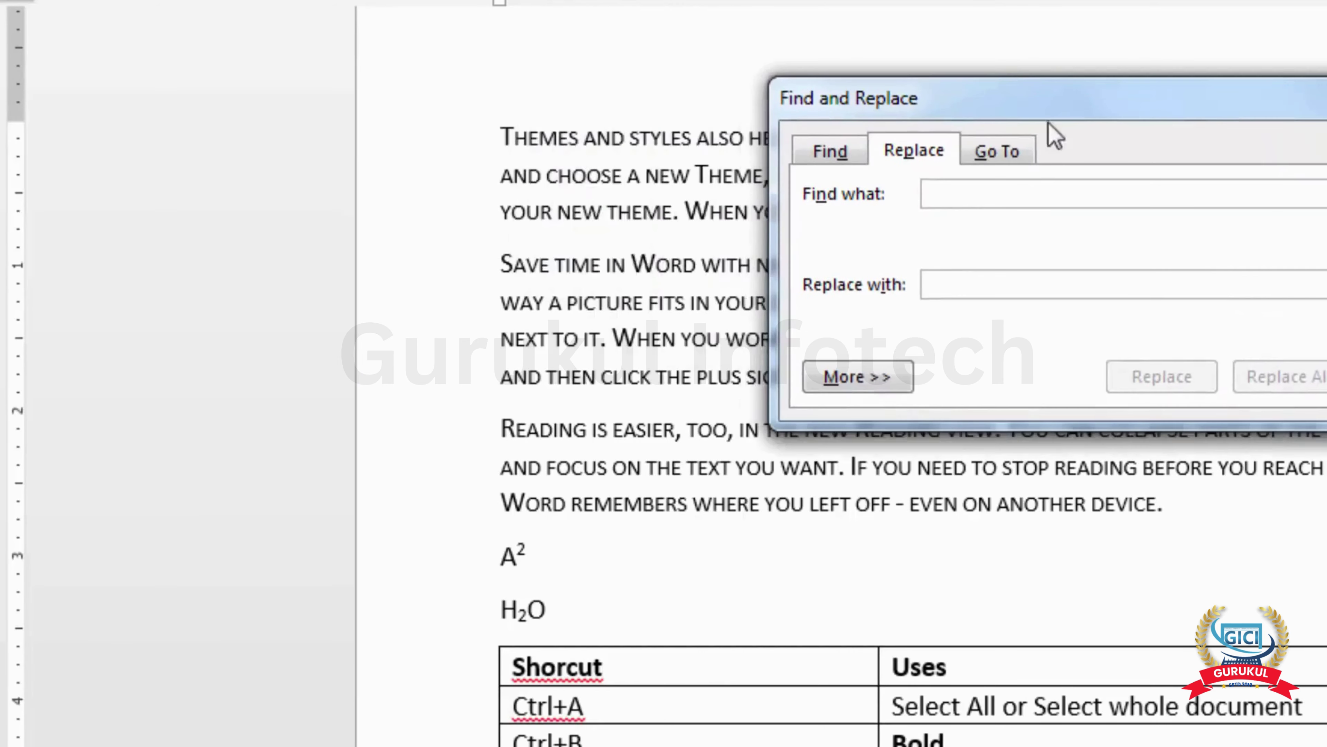
pyautogui.click(972, 138)
pyautogui.click(823, 151)
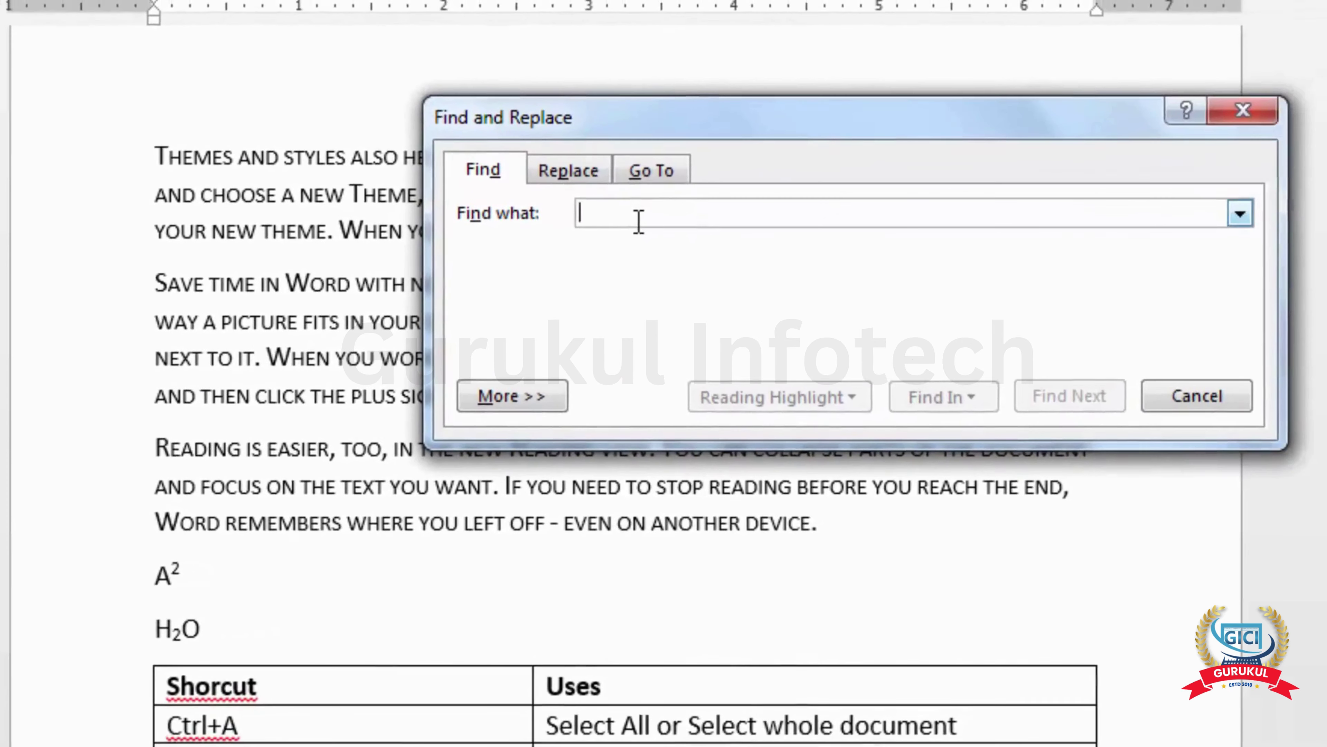
pyautogui.write('need')
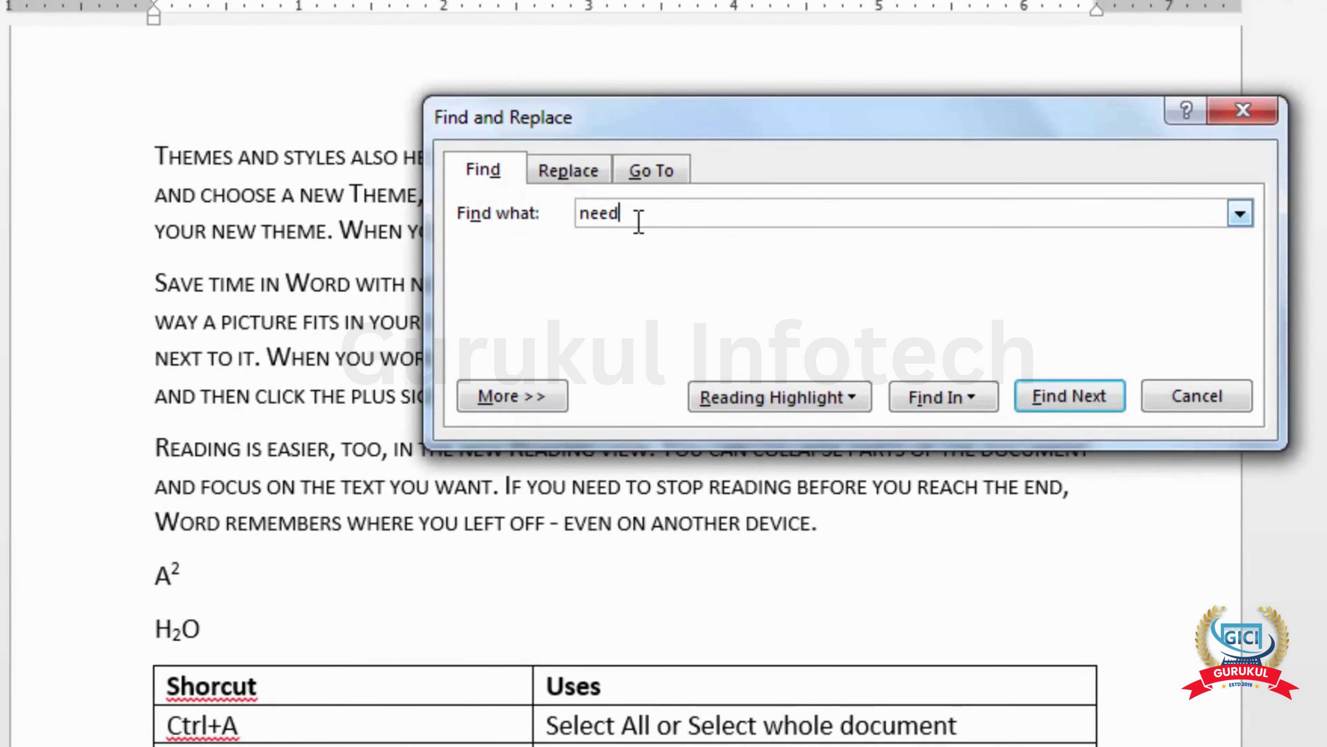
pyautogui.press('Return')
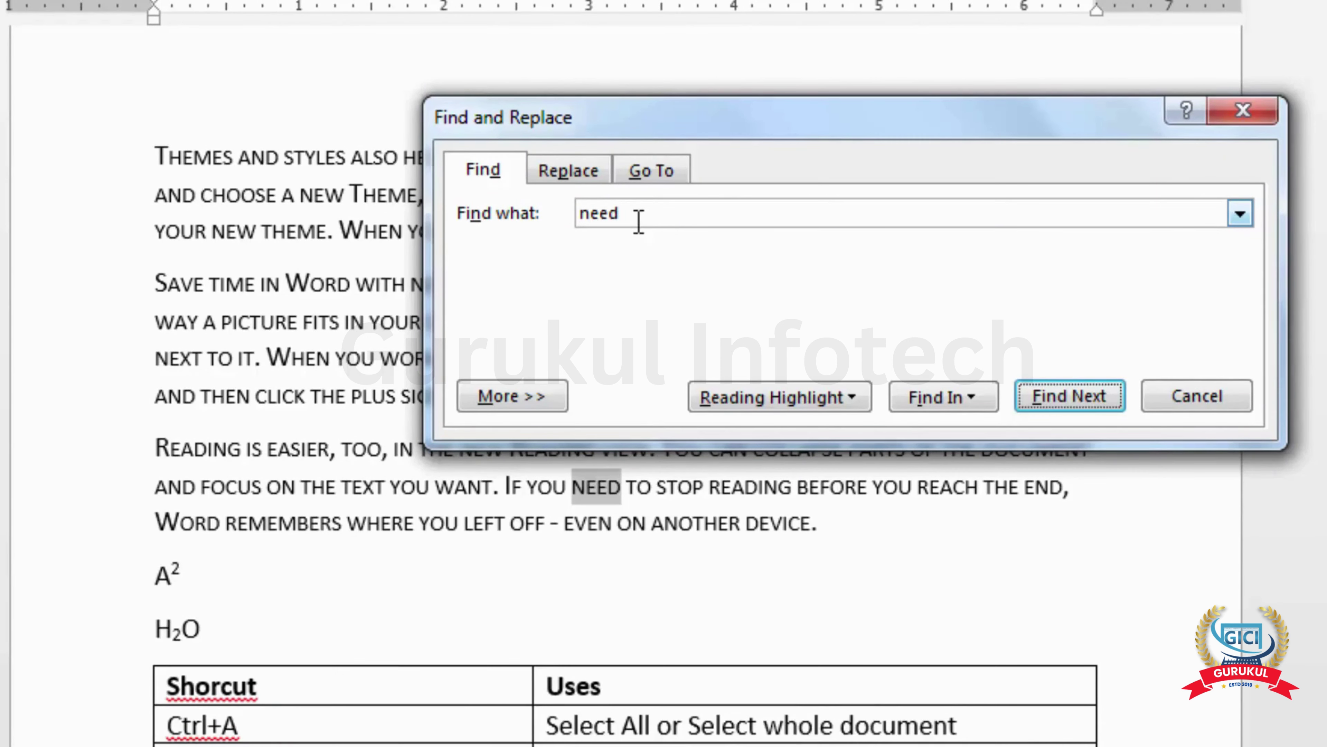
pyautogui.press('Return')
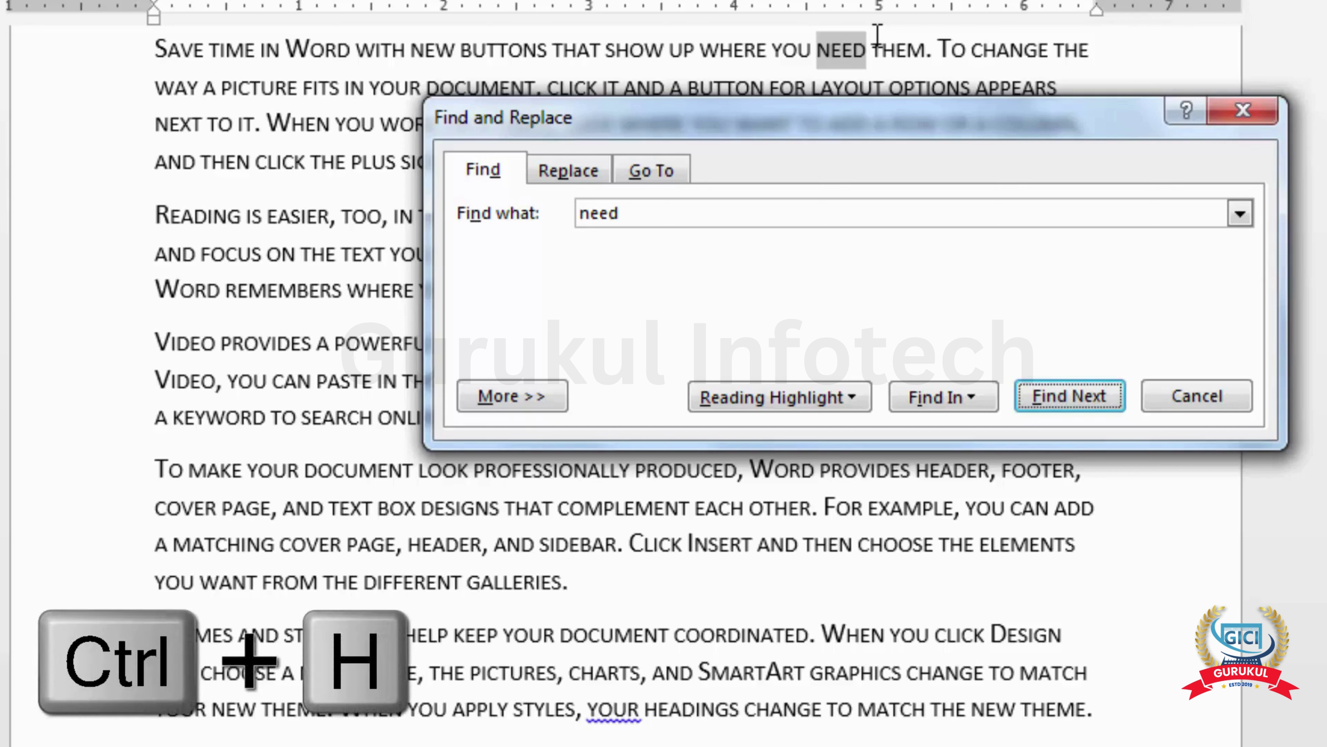
pyautogui.click(570, 179)
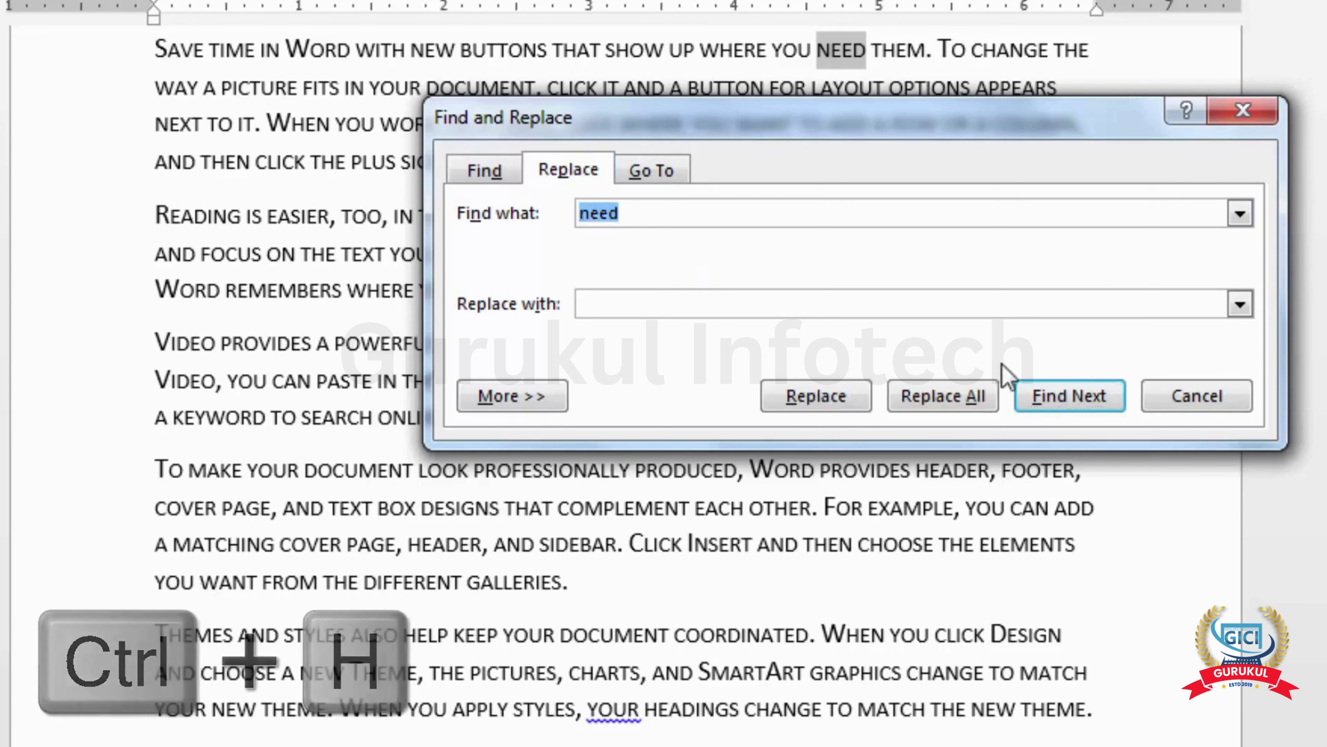
pyautogui.click(1197, 396)
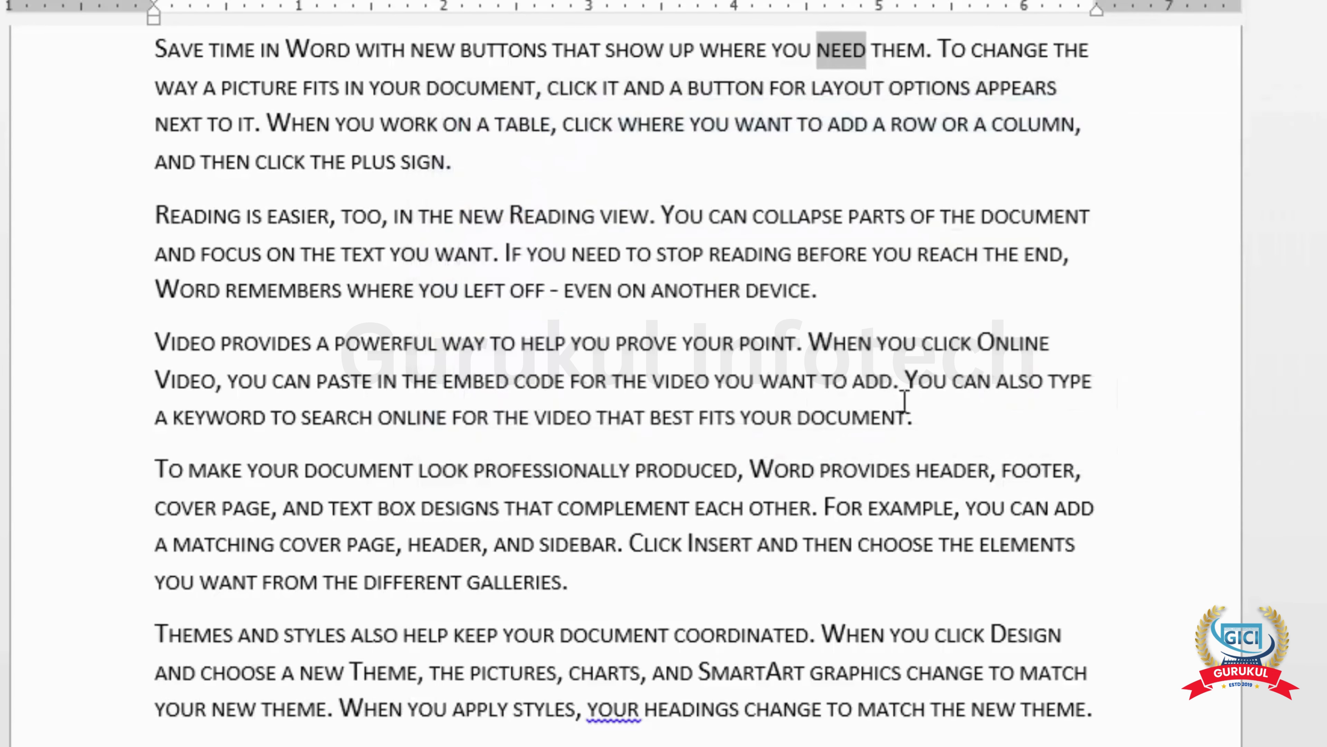
# Replace the selected "need" with "want", replace all other occurrences throughout the document, and close Find and Replace.
pyautogui.hotkey('ctrl', 'h')
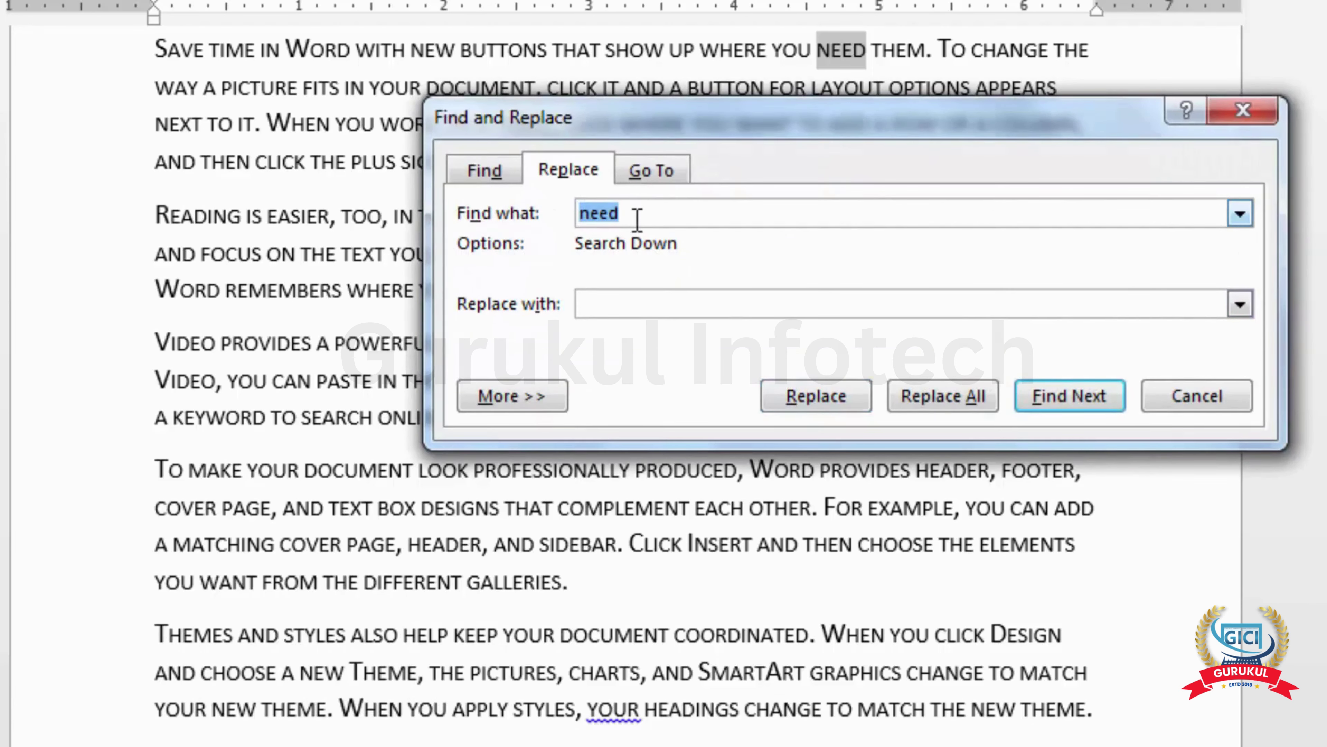
pyautogui.click(643, 306)
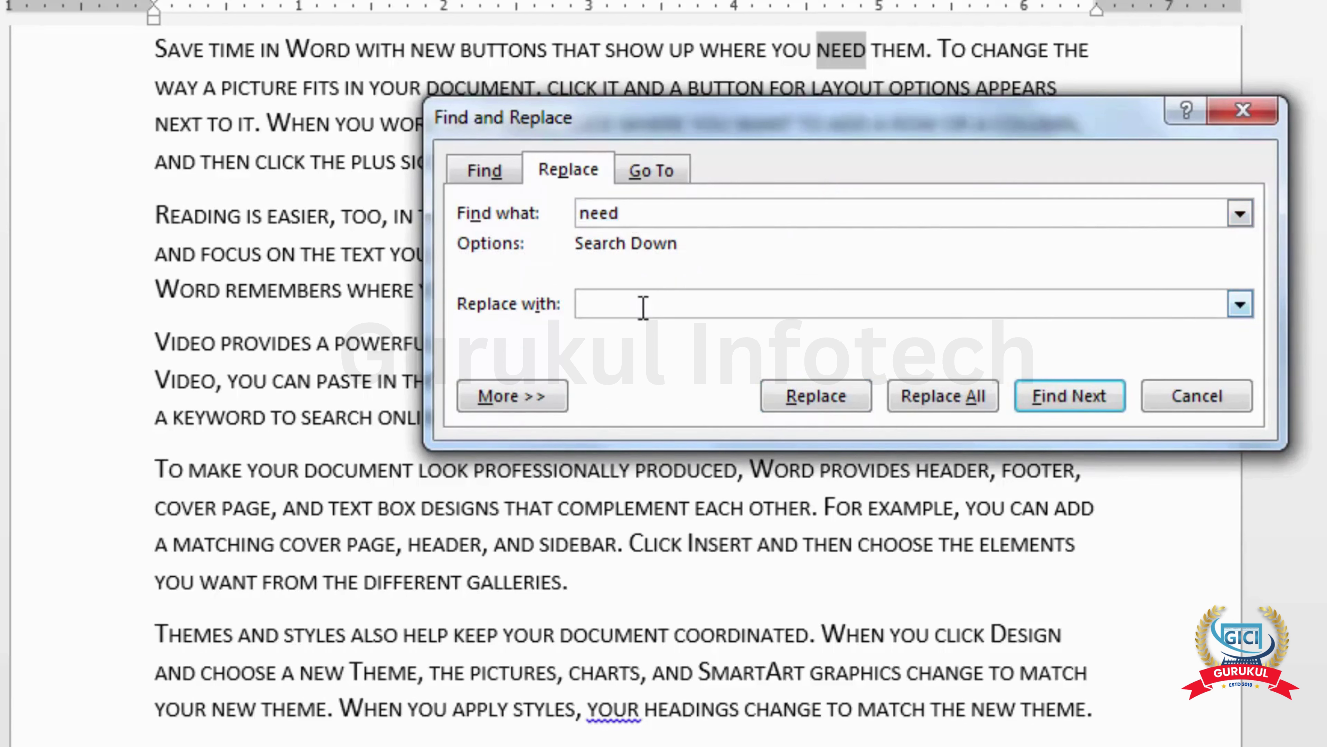
pyautogui.write('want')
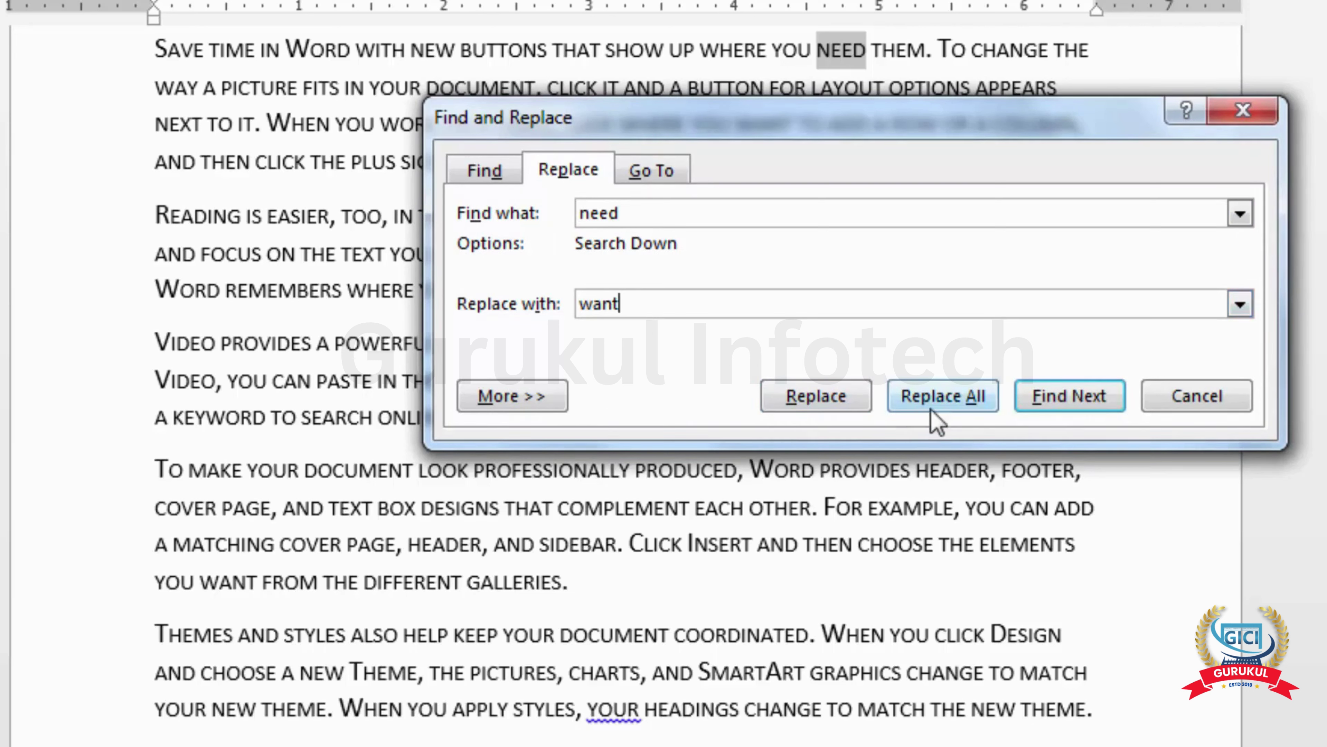
pyautogui.click(813, 405)
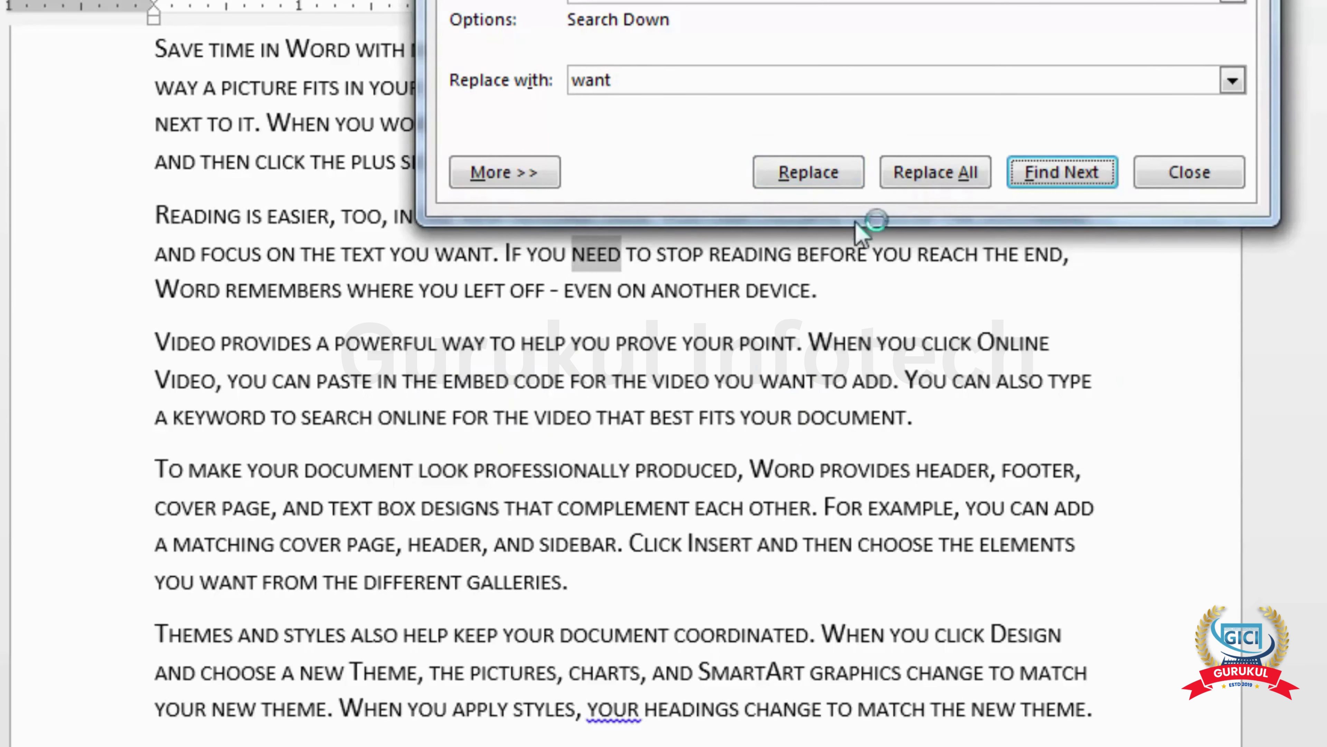
pyautogui.click(935, 172)
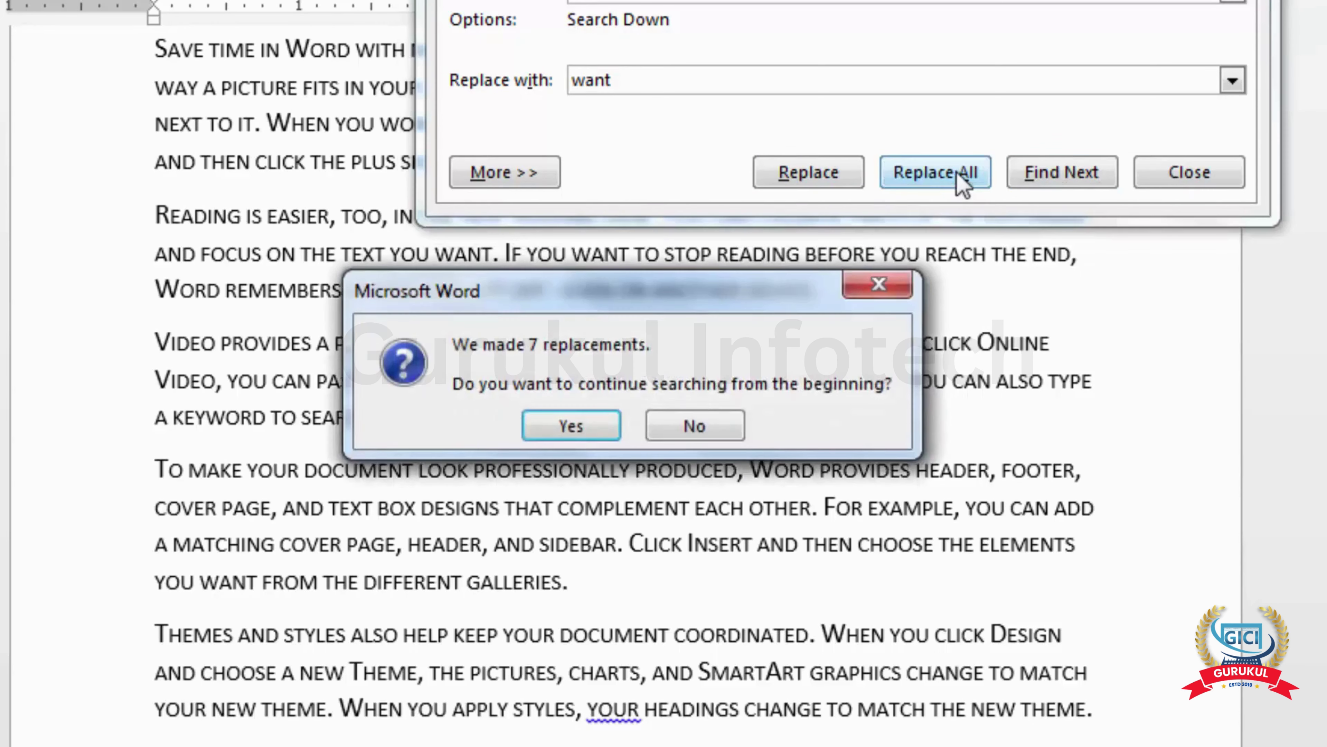
pyautogui.click(584, 426)
pyautogui.click(622, 428)
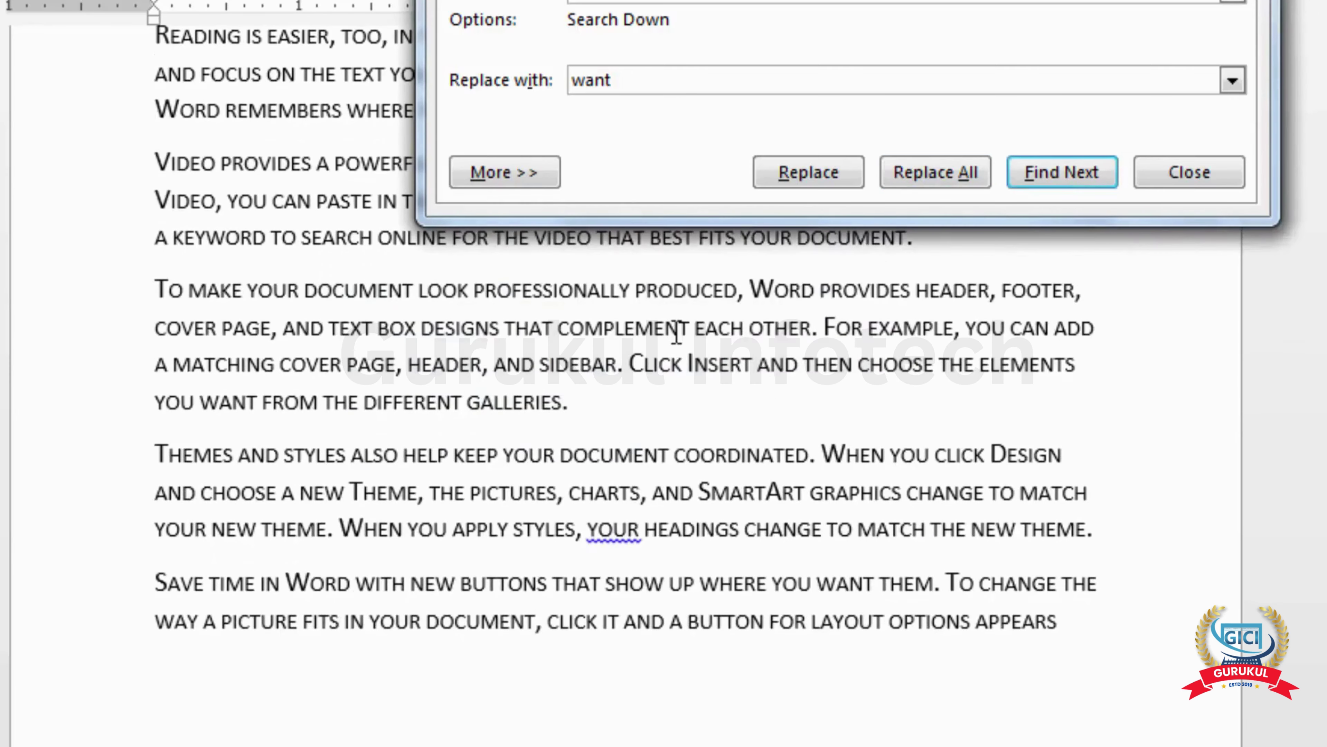
pyautogui.moveTo(850, 0); pyautogui.dragTo(766, 349)
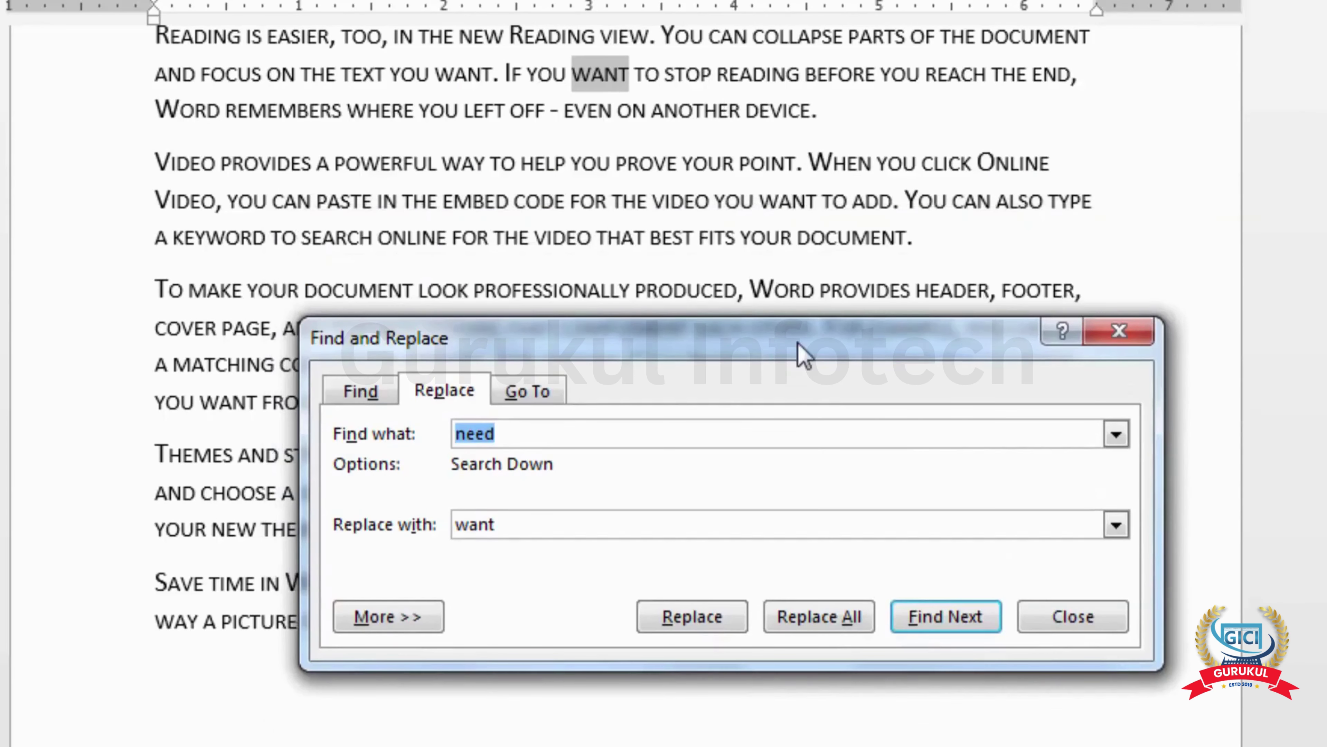
pyautogui.click(1073, 621)
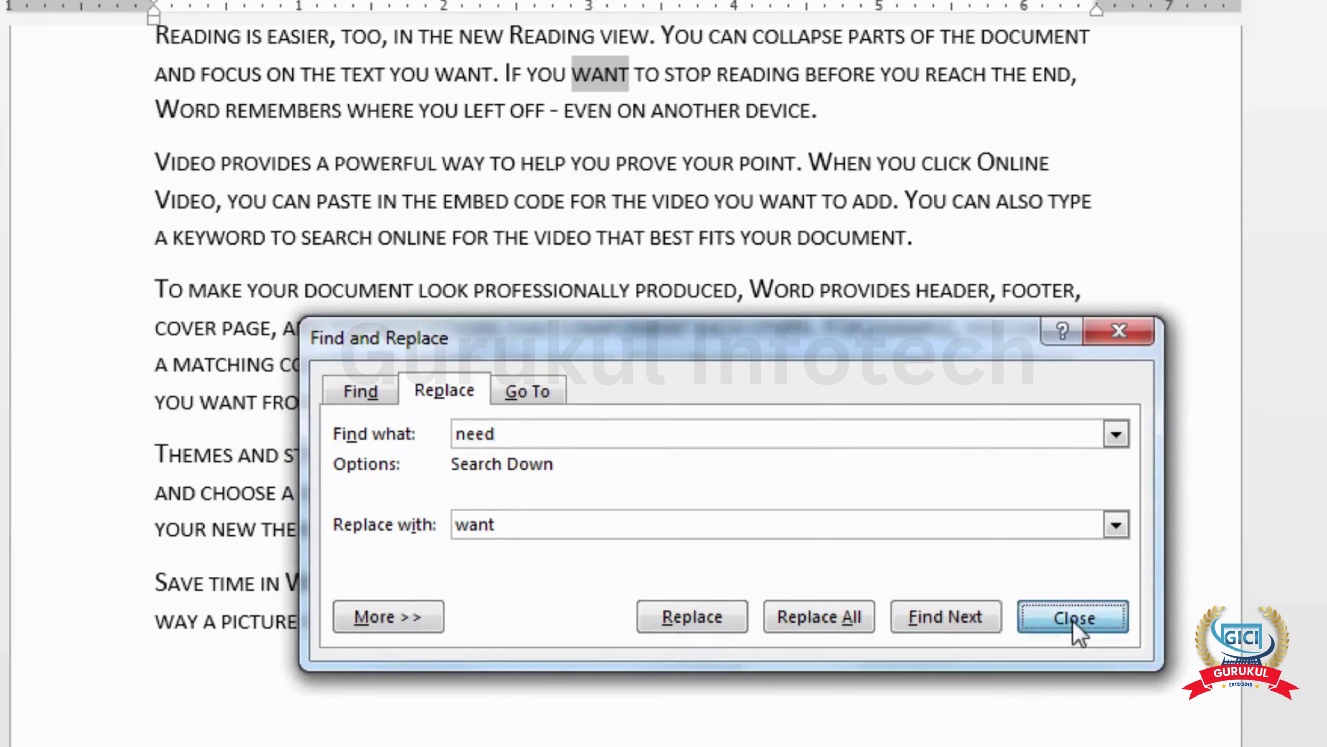
# Use Go To to jump to line 15 of the document and close the dialog.
pyautogui.click(713, 291)
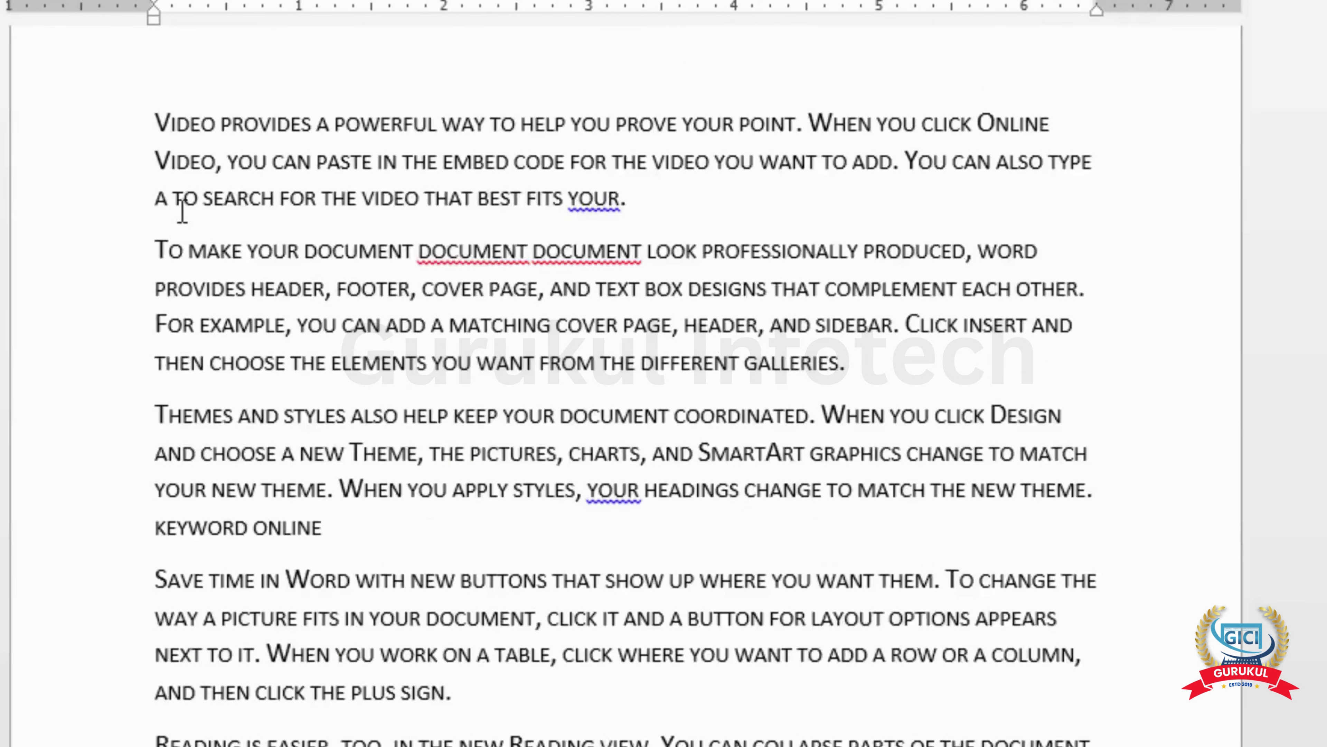
pyautogui.scroll(2, 182, 212)
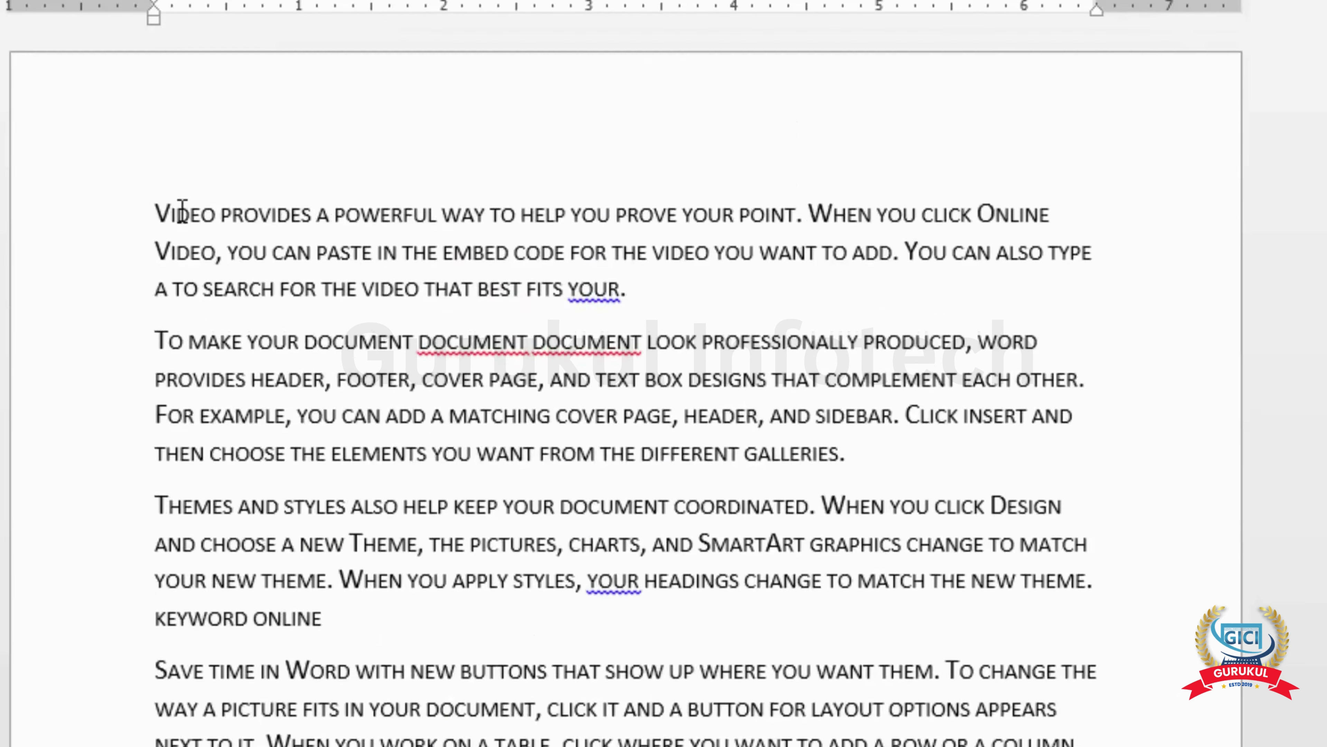
pyautogui.scroll(-3, 253, 447)
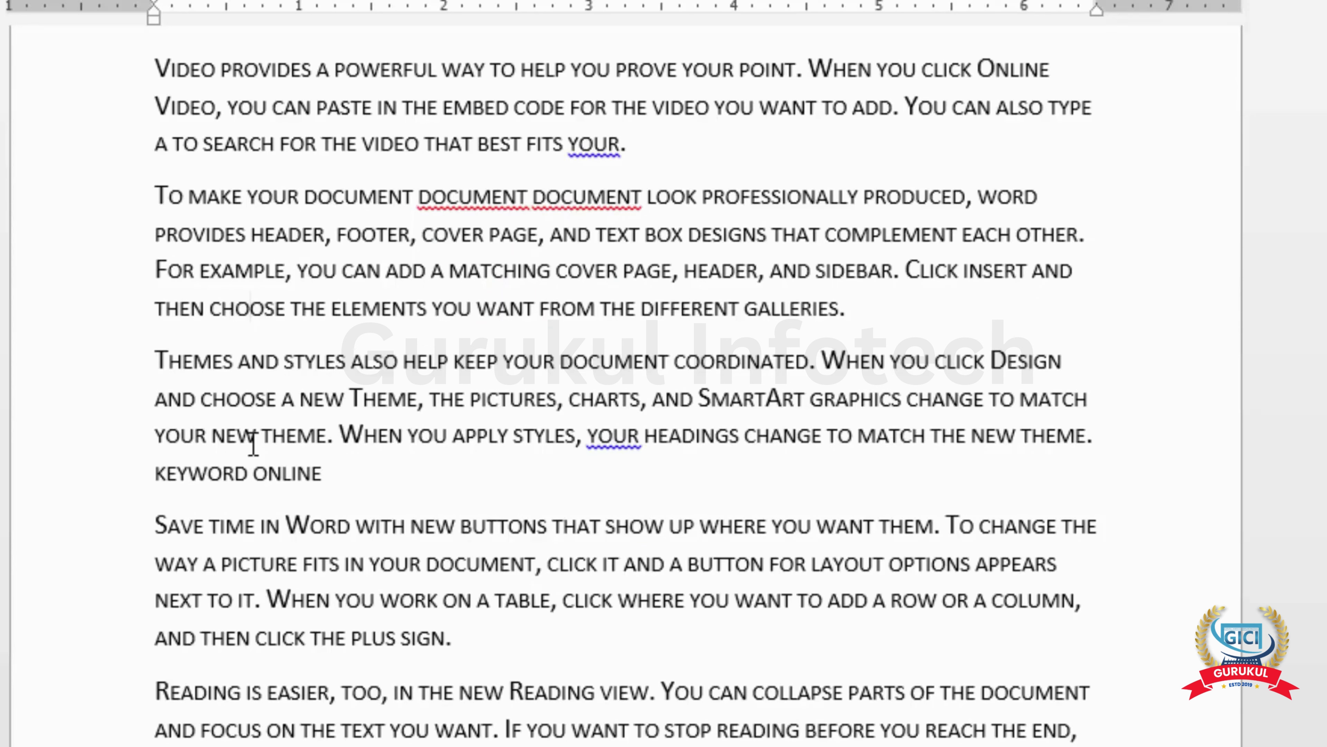
pyautogui.hotkey('ctrl', 'g')
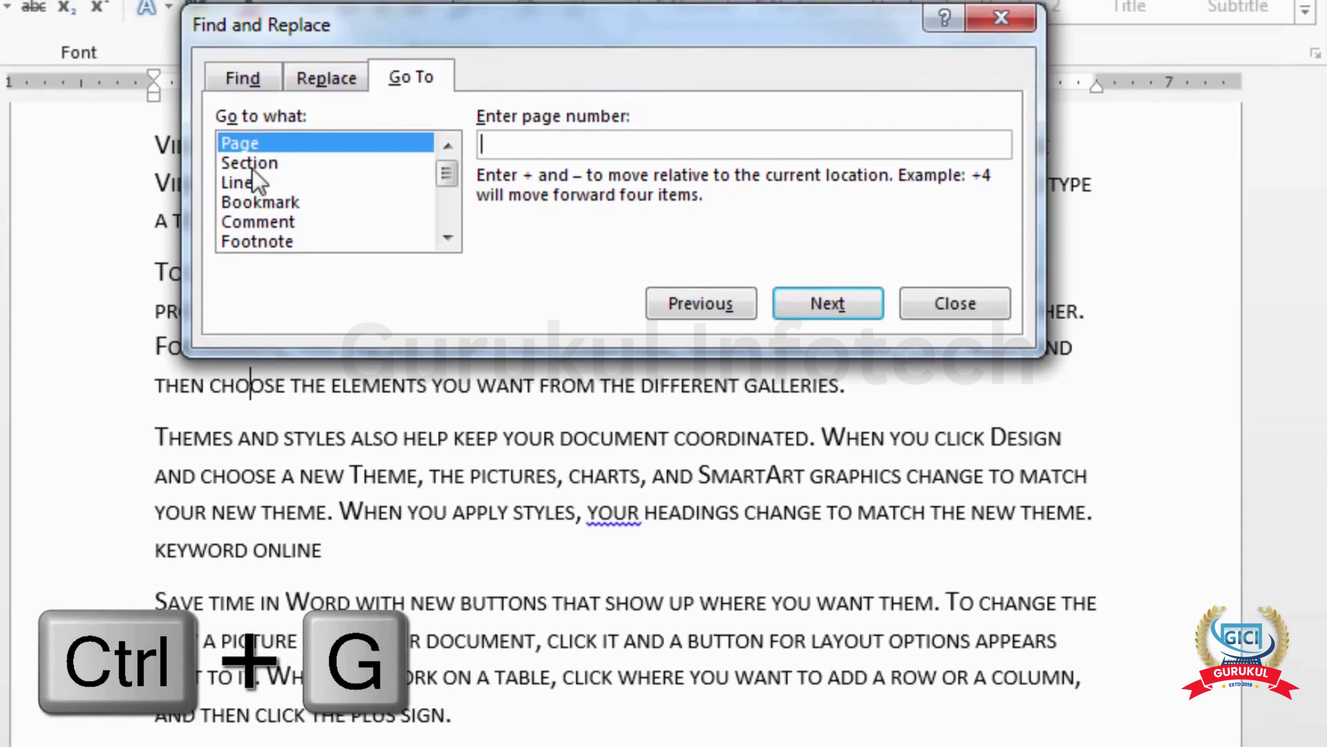
pyautogui.click(253, 169)
pyautogui.click(250, 184)
pyautogui.click(545, 141)
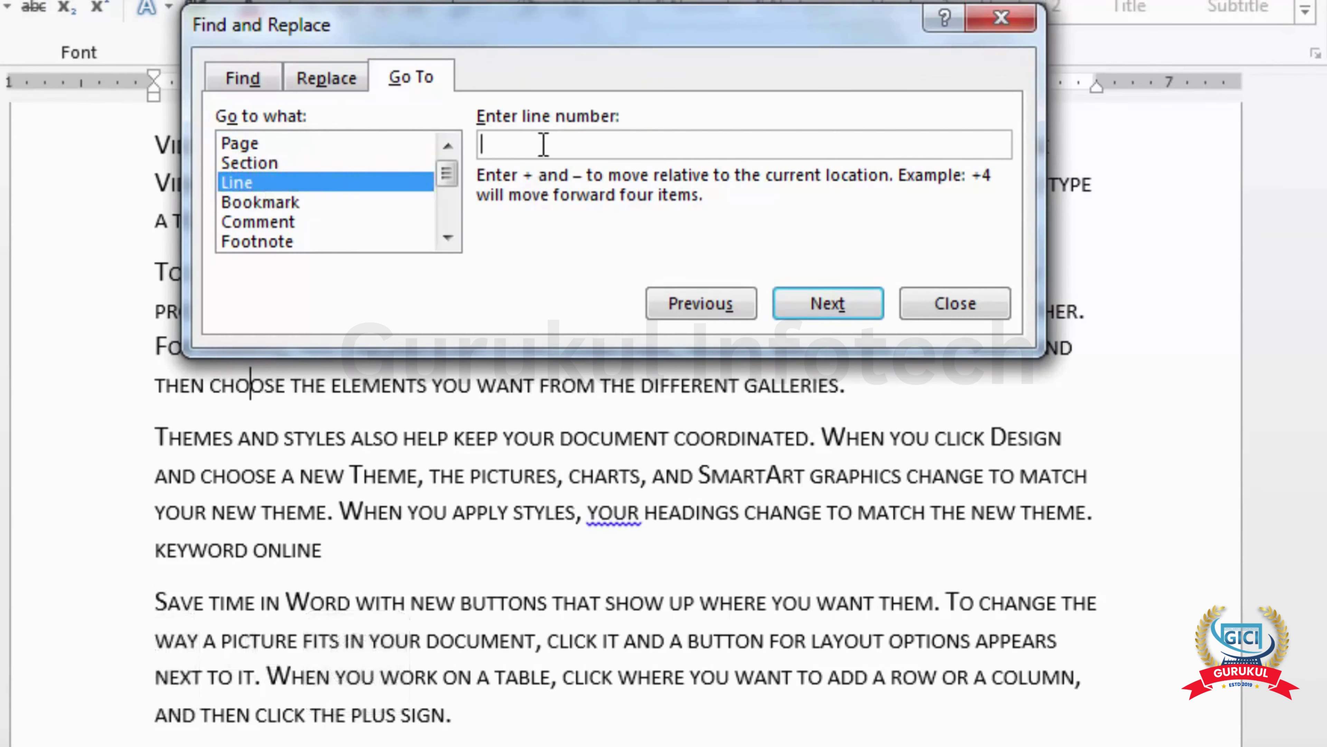
pyautogui.write('15')
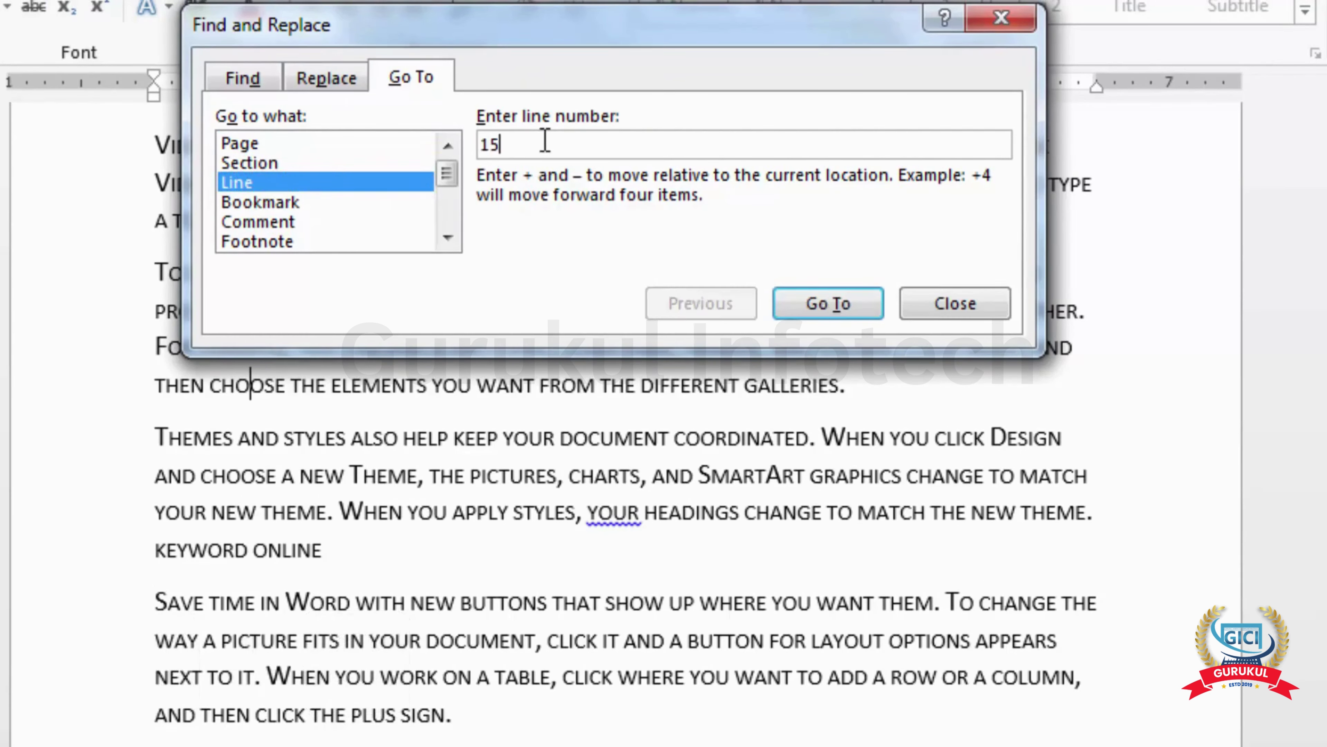
pyautogui.press('Return')
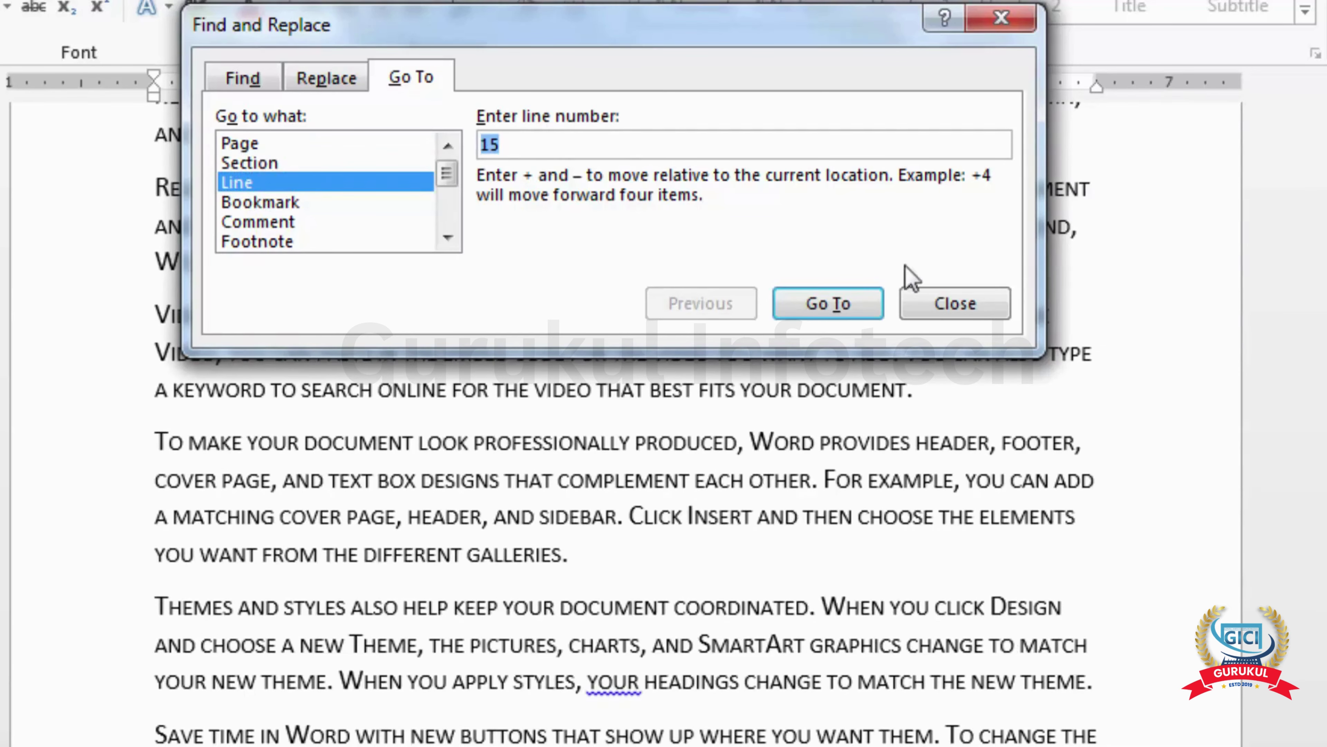
pyautogui.click(956, 304)
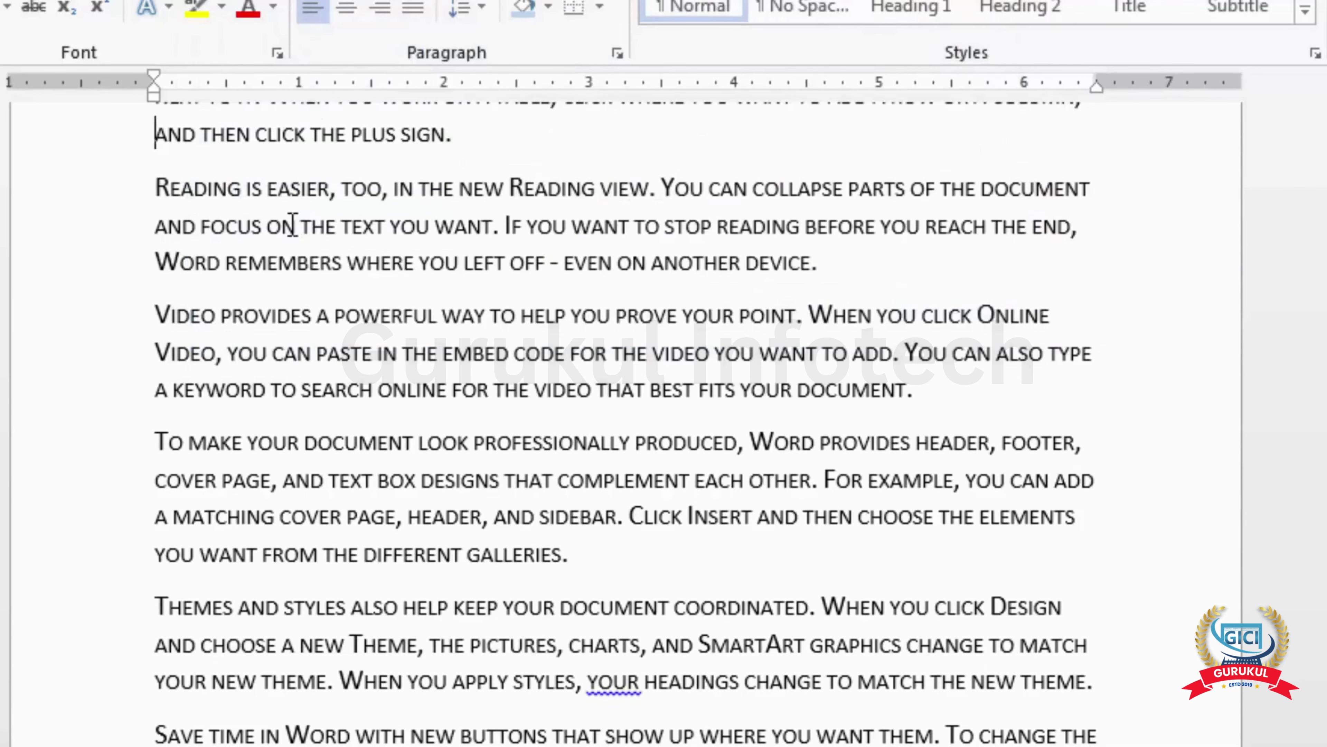
# Return to the shortcut table and go through the rows from Ctrl+I to Ctrl+K.
pyautogui.scroll(-12, 288, 517)
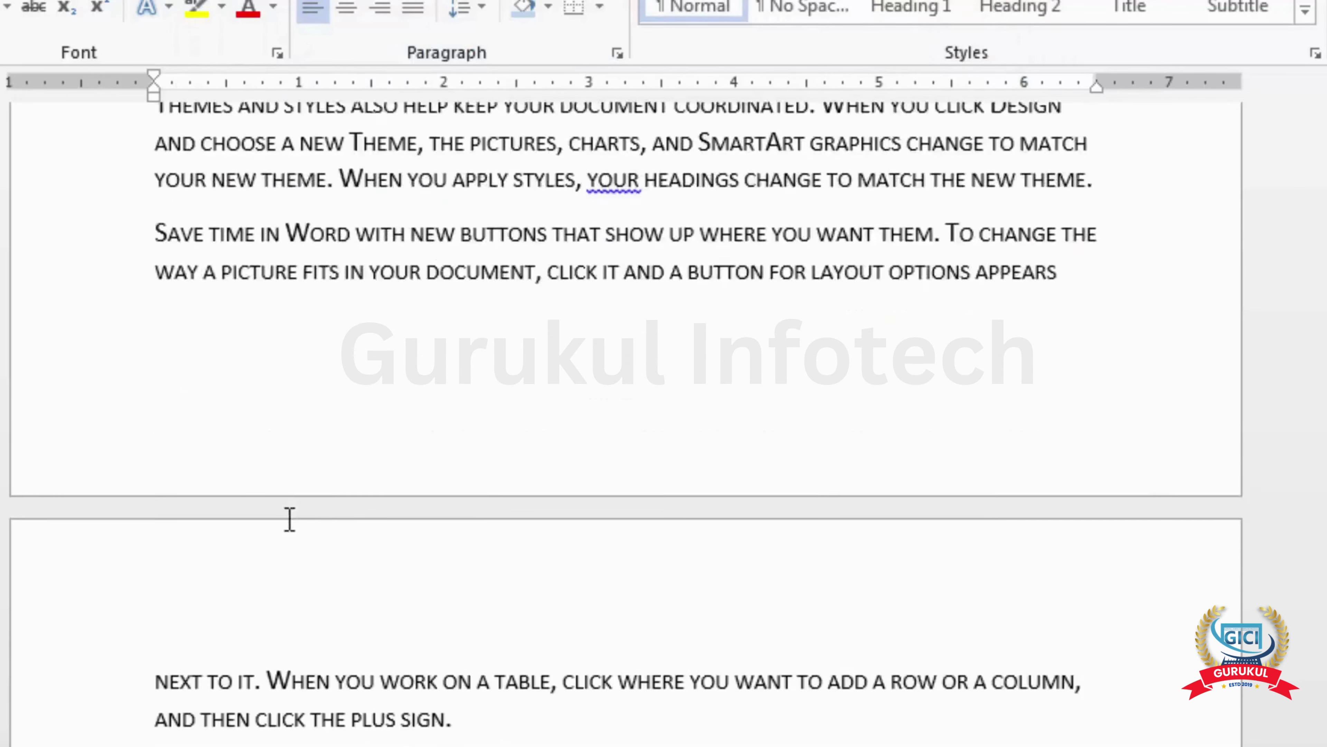
pyautogui.scroll(-16, 289, 532)
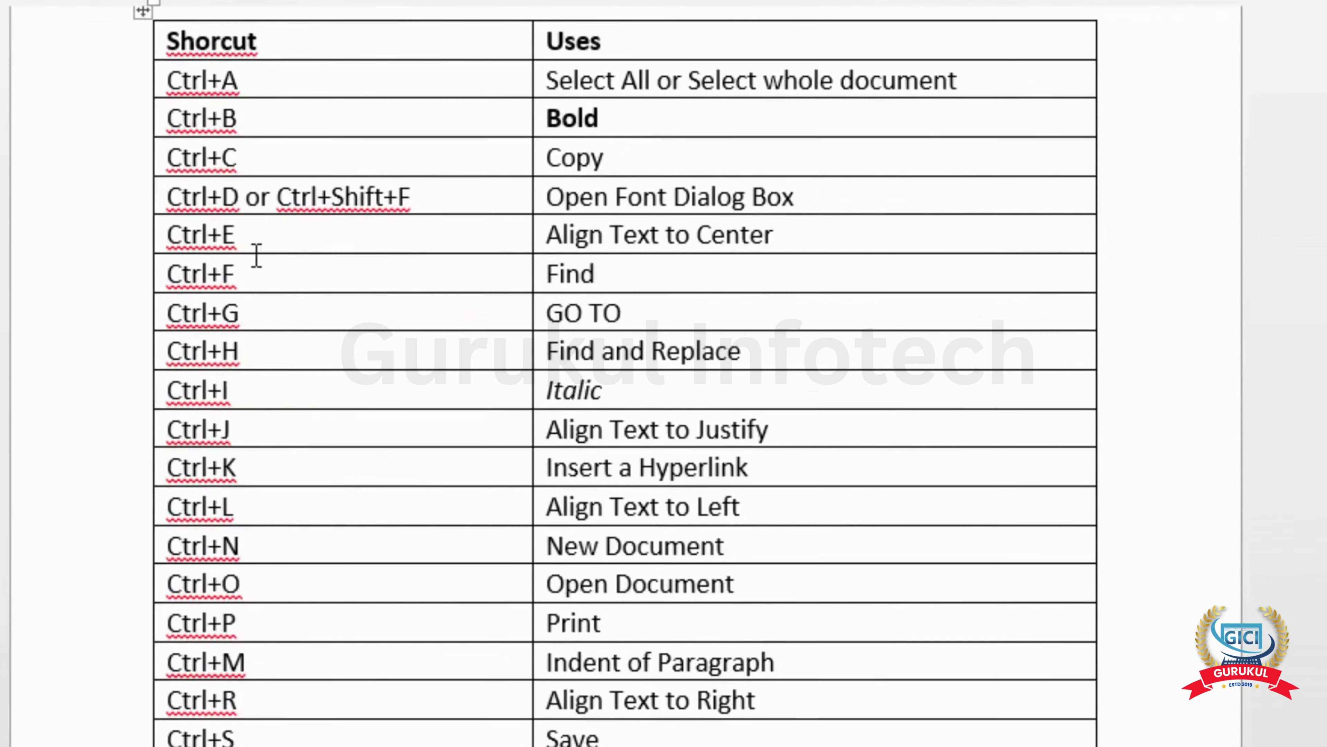
pyautogui.click(253, 392)
pyautogui.moveTo(649, 390); pyautogui.dragTo(538, 389)
pyautogui.click(368, 429)
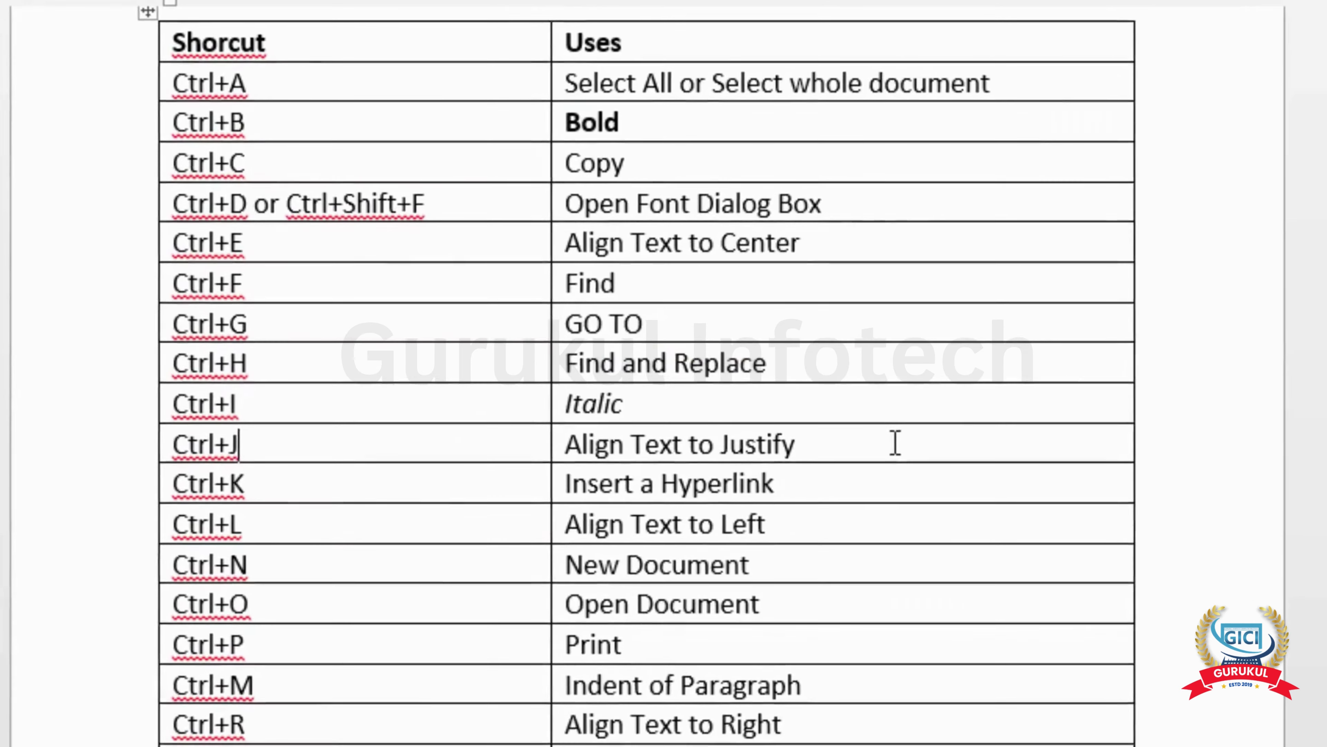
pyautogui.click(335, 493)
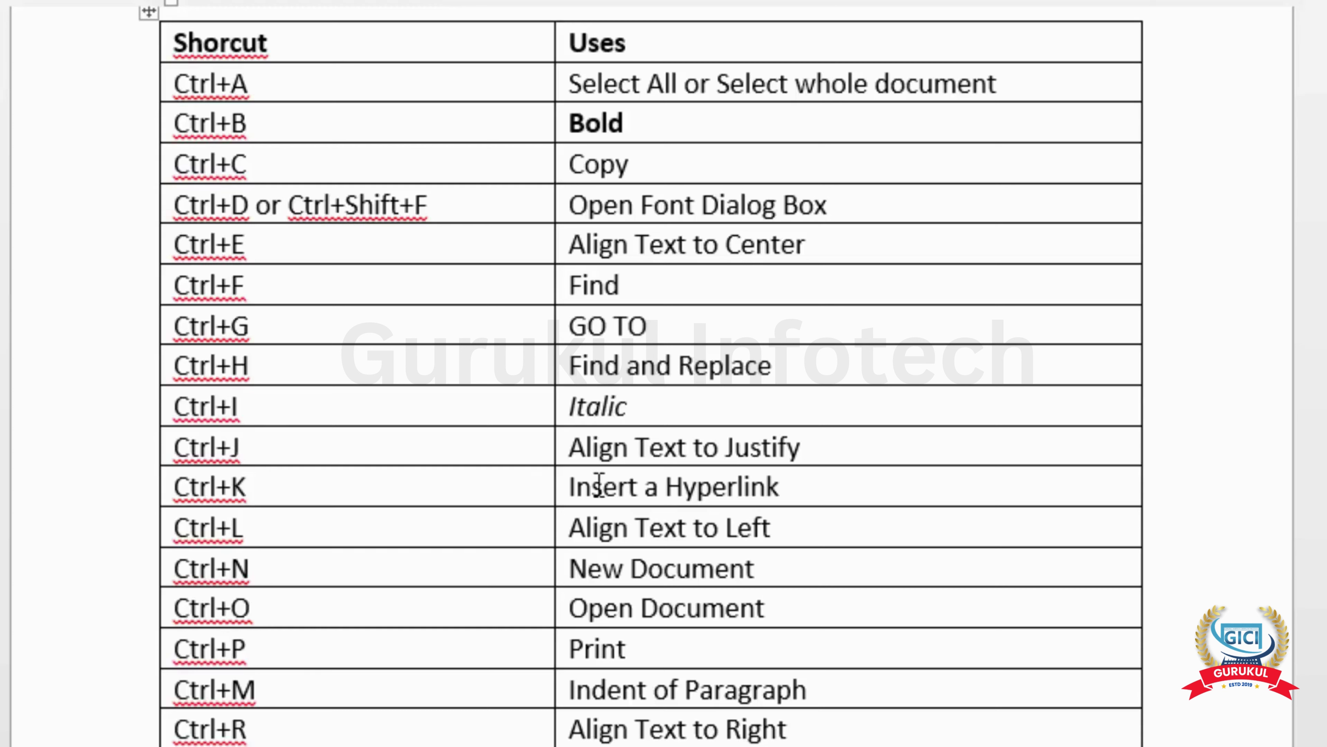
# Insert a hyperlink on the word "Hyperlink" in the Ctrl+K row, pointing to 3D formula.xlsm in My Documents.
pyautogui.doubleClick(763, 486)
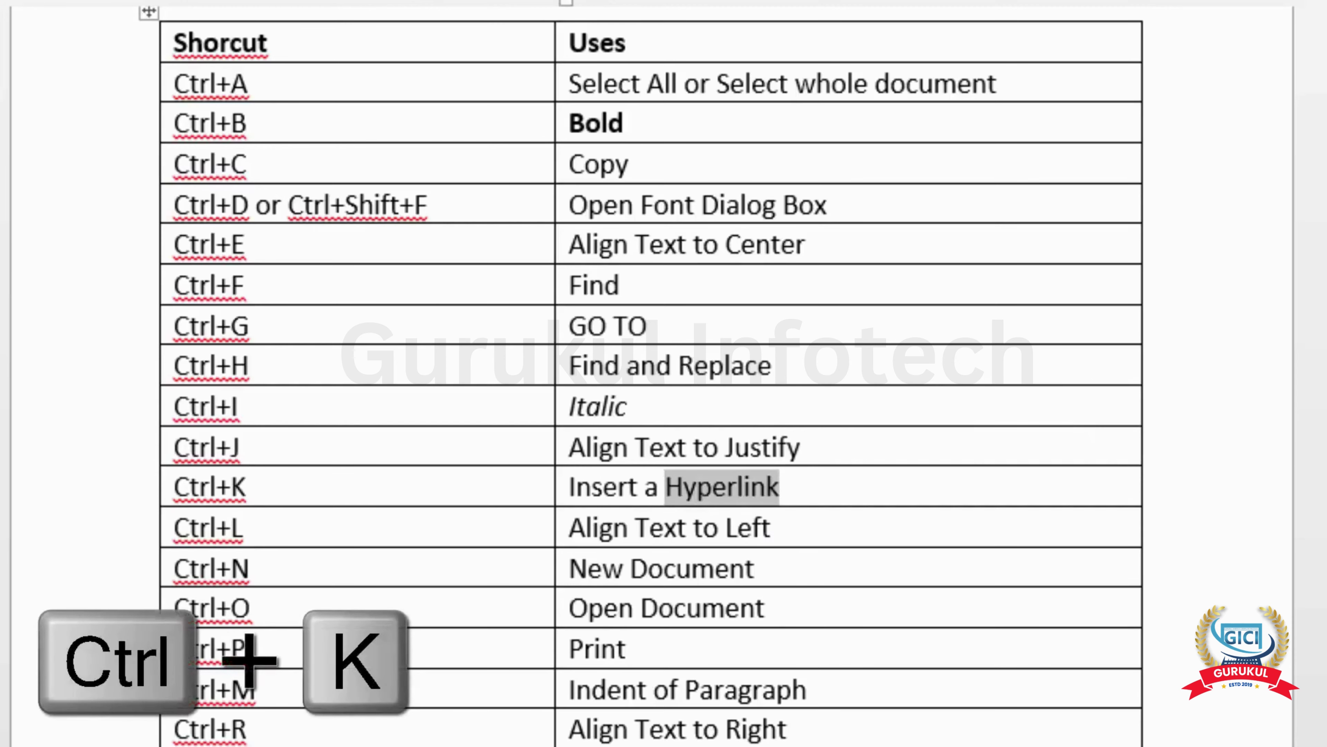
pyautogui.hotkey('ctrl', 'k')
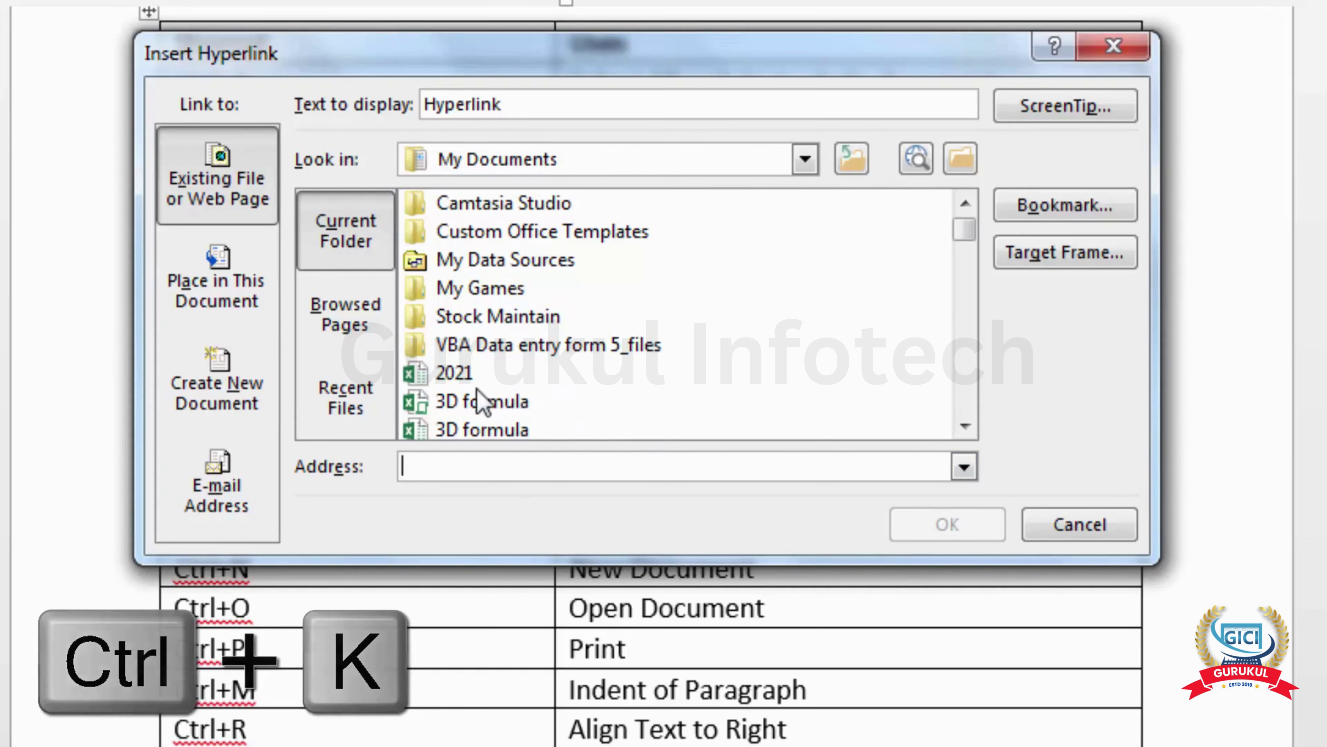
pyautogui.click(472, 400)
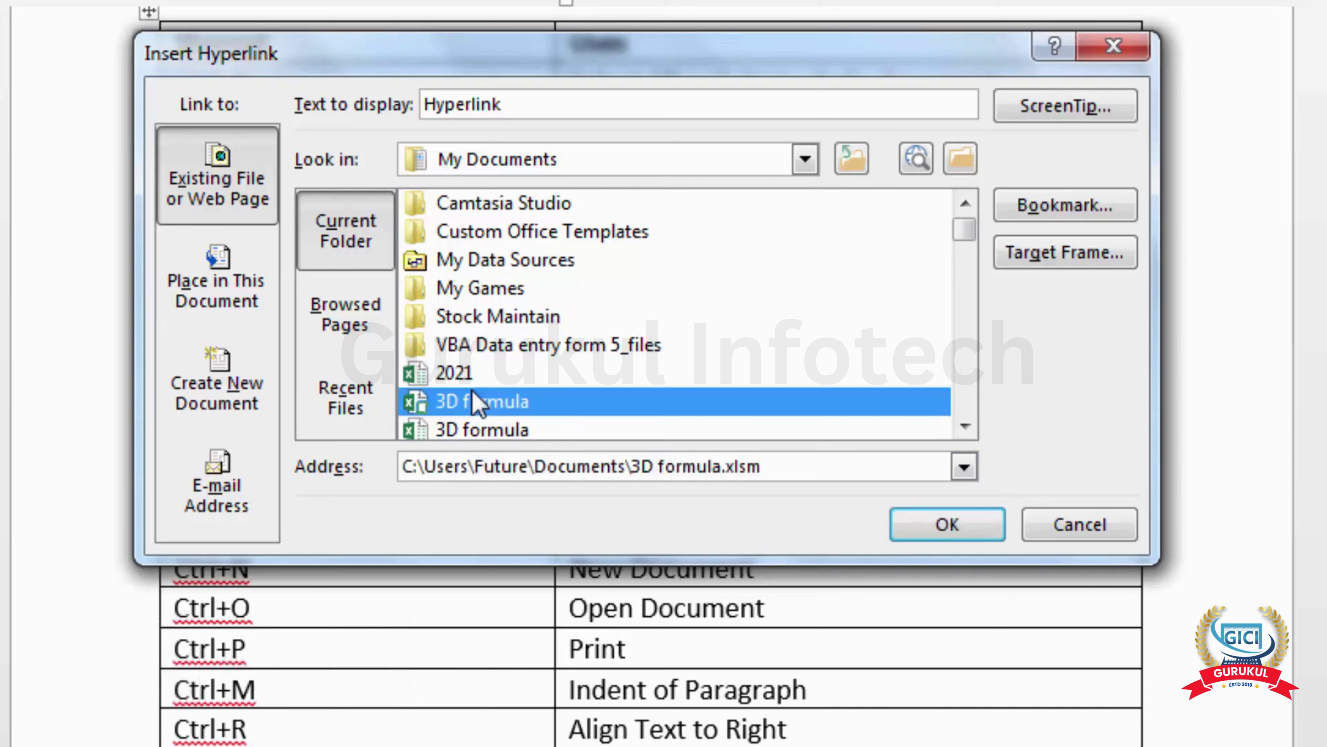
pyautogui.click(940, 525)
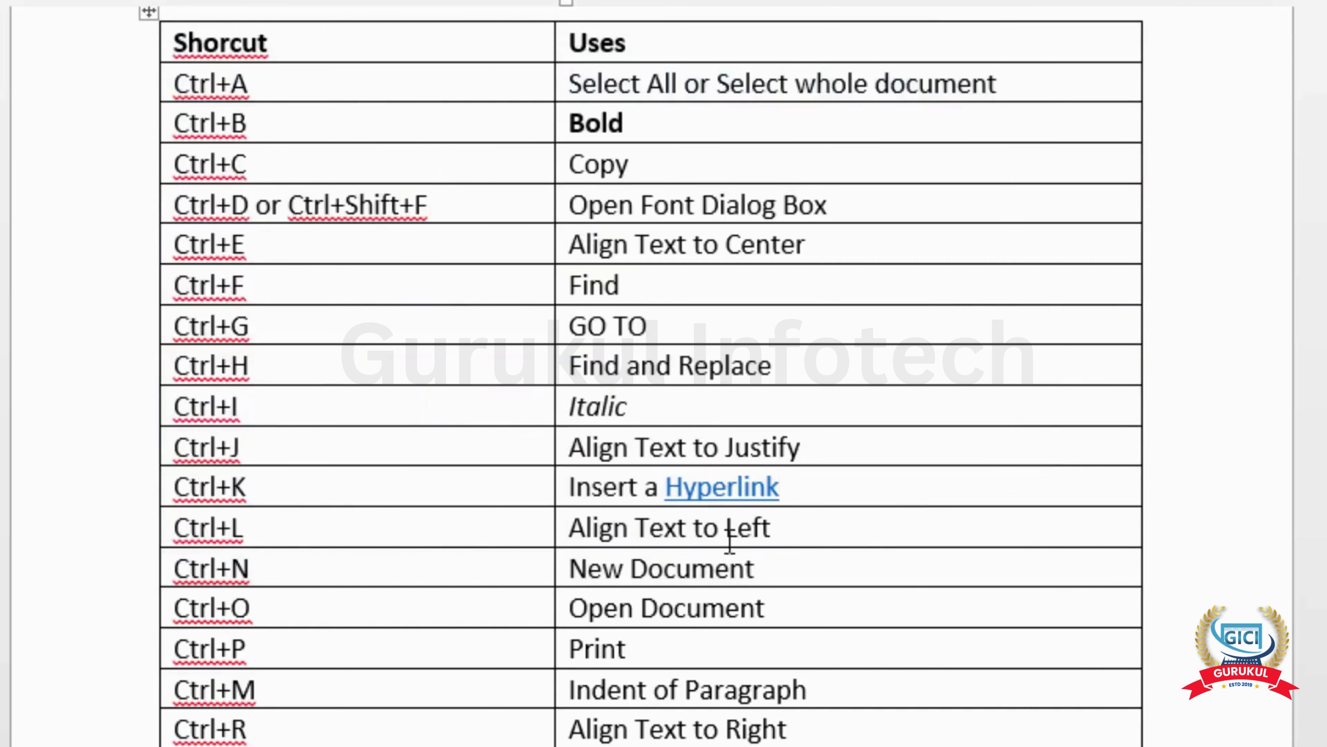
# Follow the new link in the Ctrl+K row and agree to open the 3D formula.xlsm workbook in Excel.
pyautogui.moveTo(726, 491)
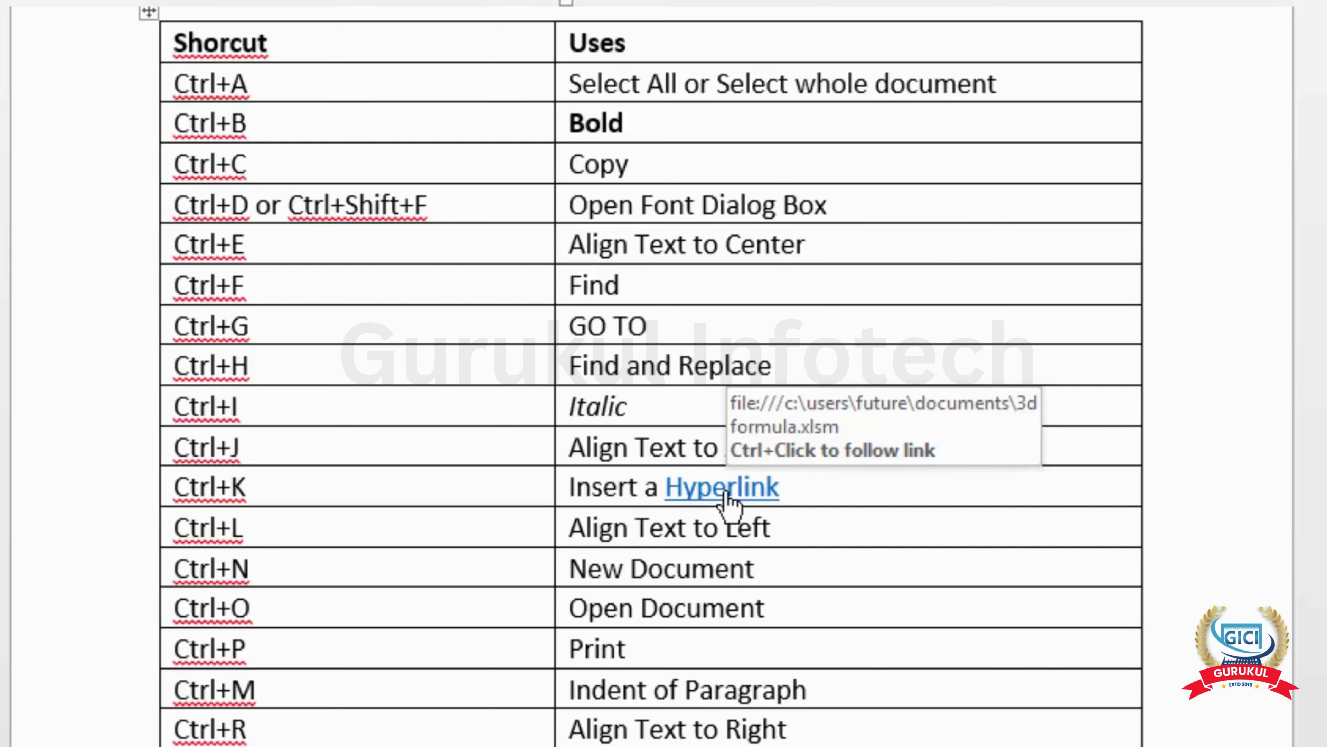
pyautogui.keyDown('ctrl'); pyautogui.click(727, 491); pyautogui.keyUp('ctrl')
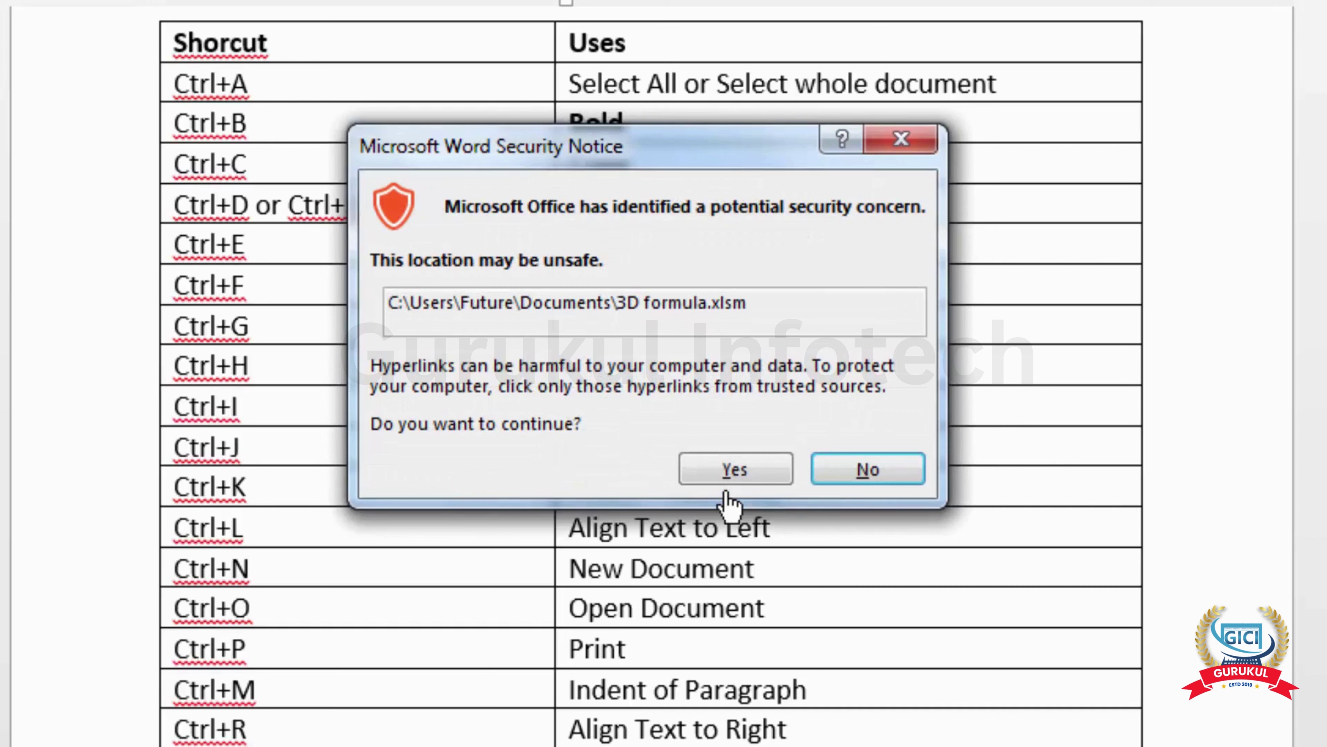
pyautogui.click(729, 473)
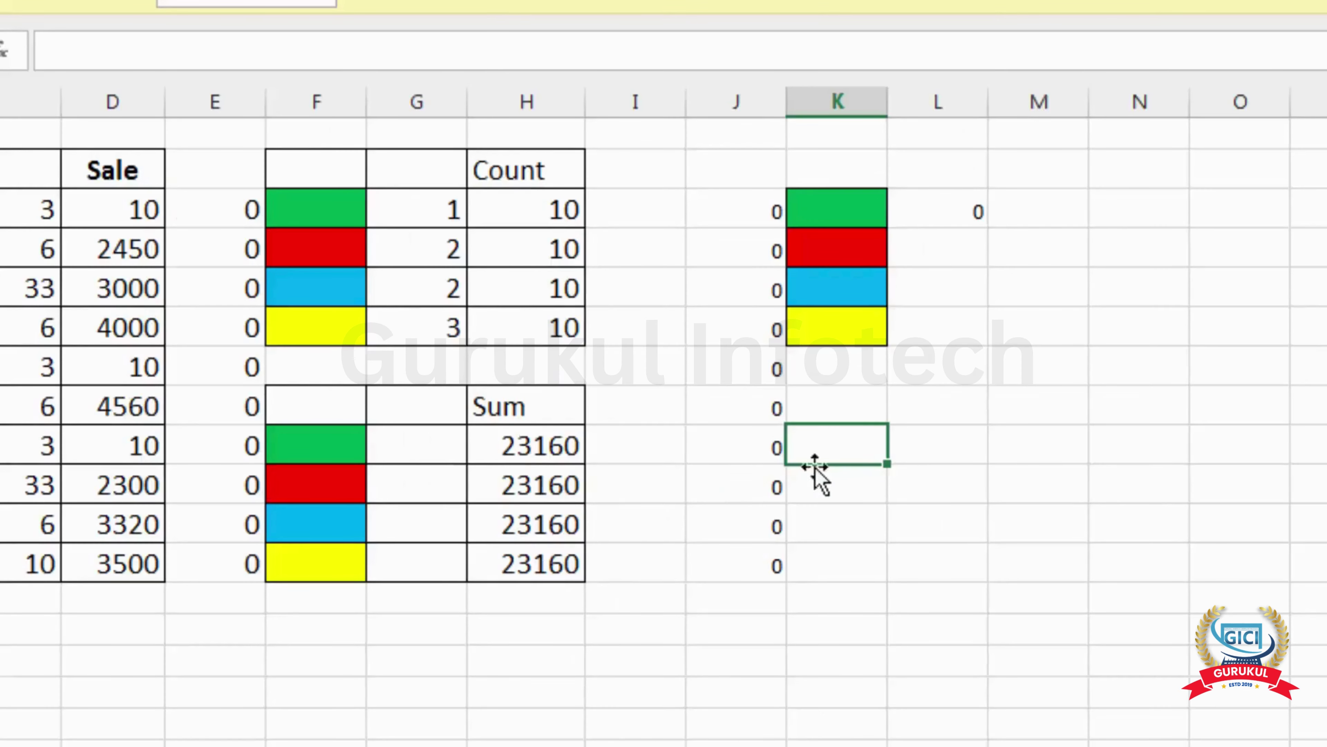
# Close the 3D formula.xlsm workbook without saving its changes and return to the Word document.
pyautogui.hotkey('alt', 'F4')
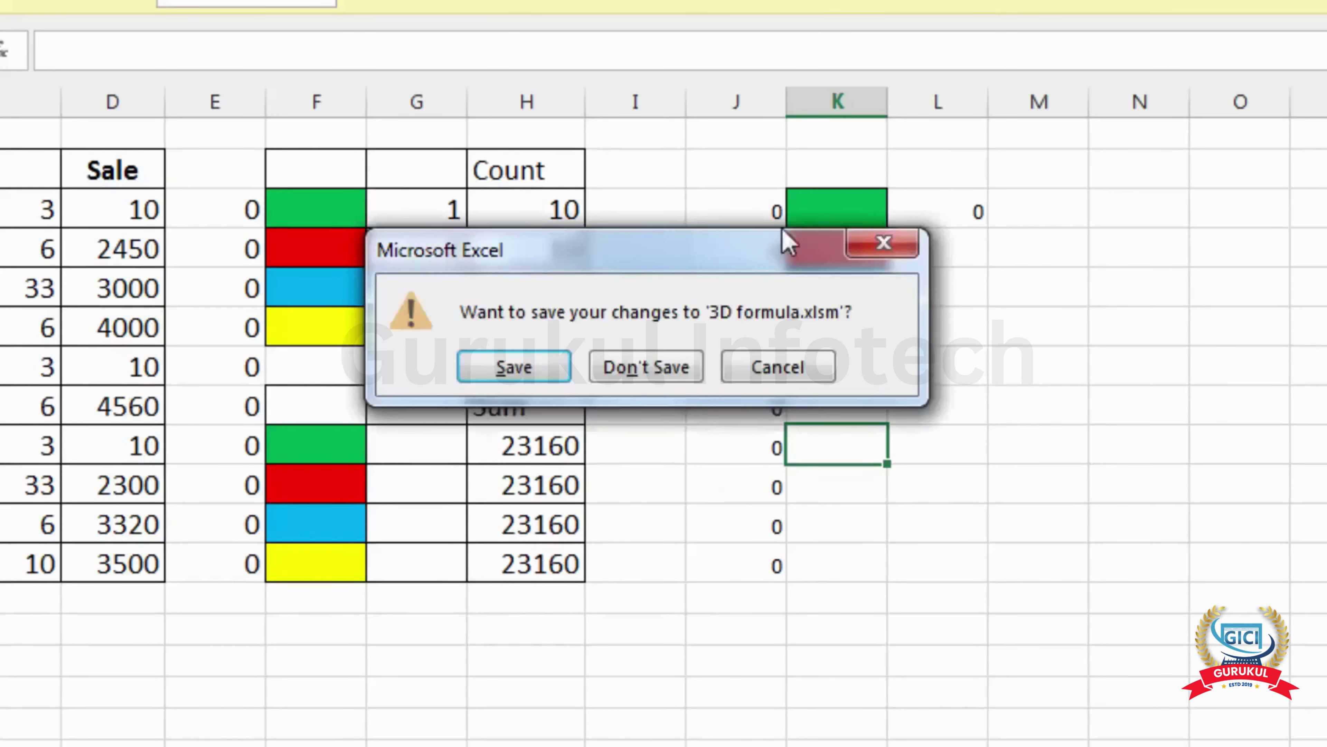
pyautogui.click(650, 373)
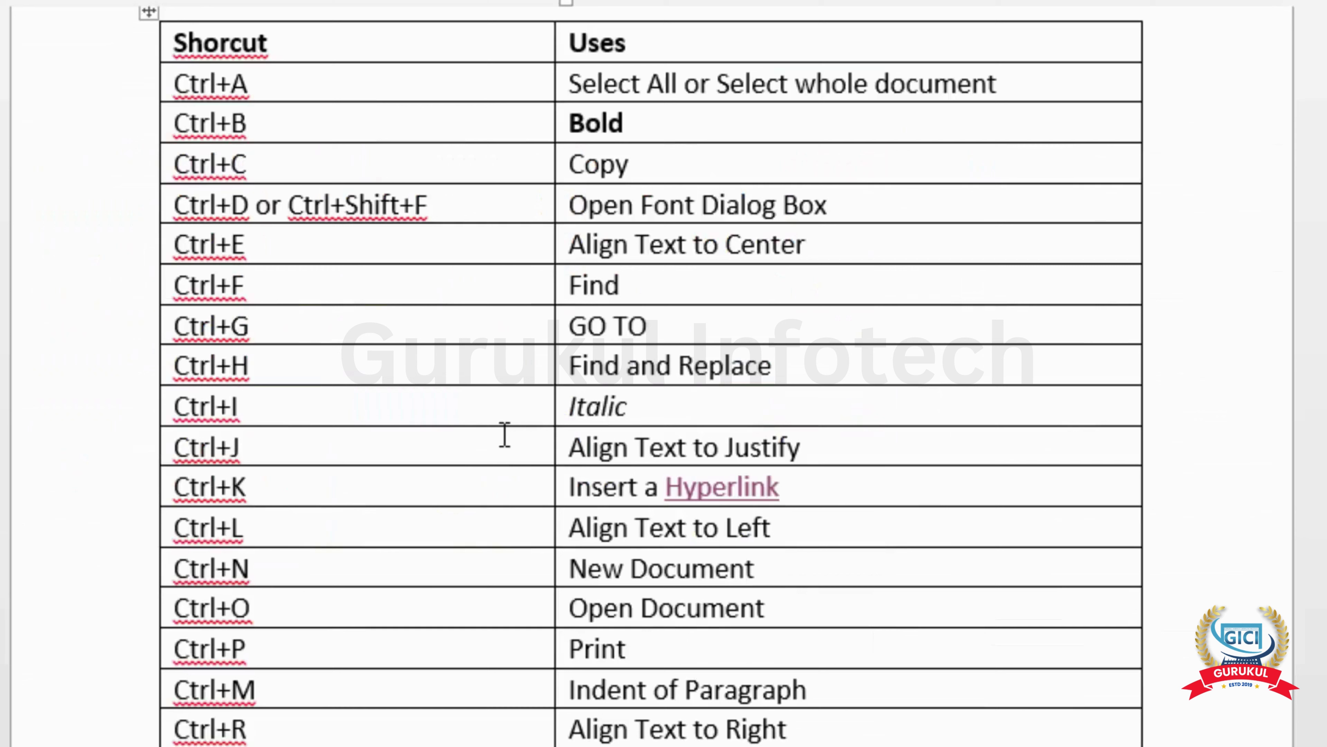
# Go through the shortcut table rows from Ctrl+L to Ctrl+P.
pyautogui.click(408, 527)
pyautogui.click(361, 577)
pyautogui.scroll(-1, 363, 601)
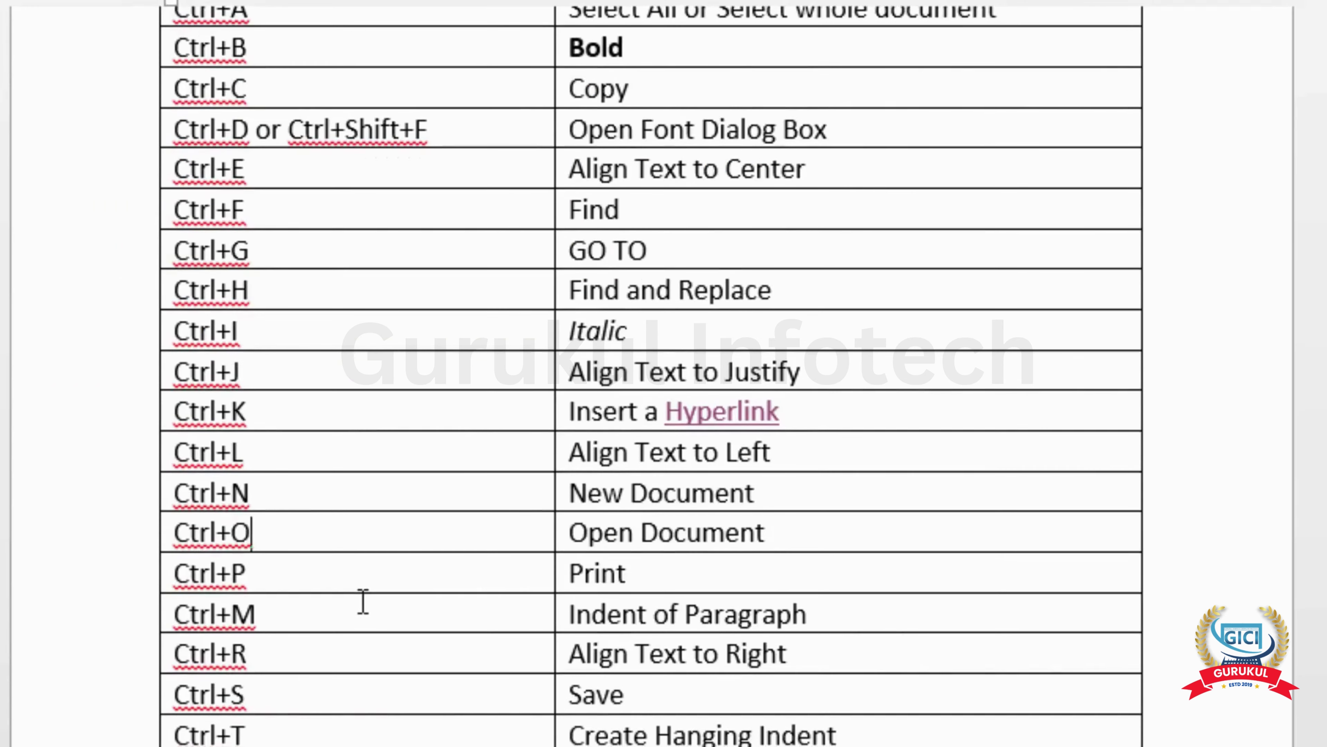
pyautogui.click(324, 497)
pyautogui.scroll(-1, 324, 534)
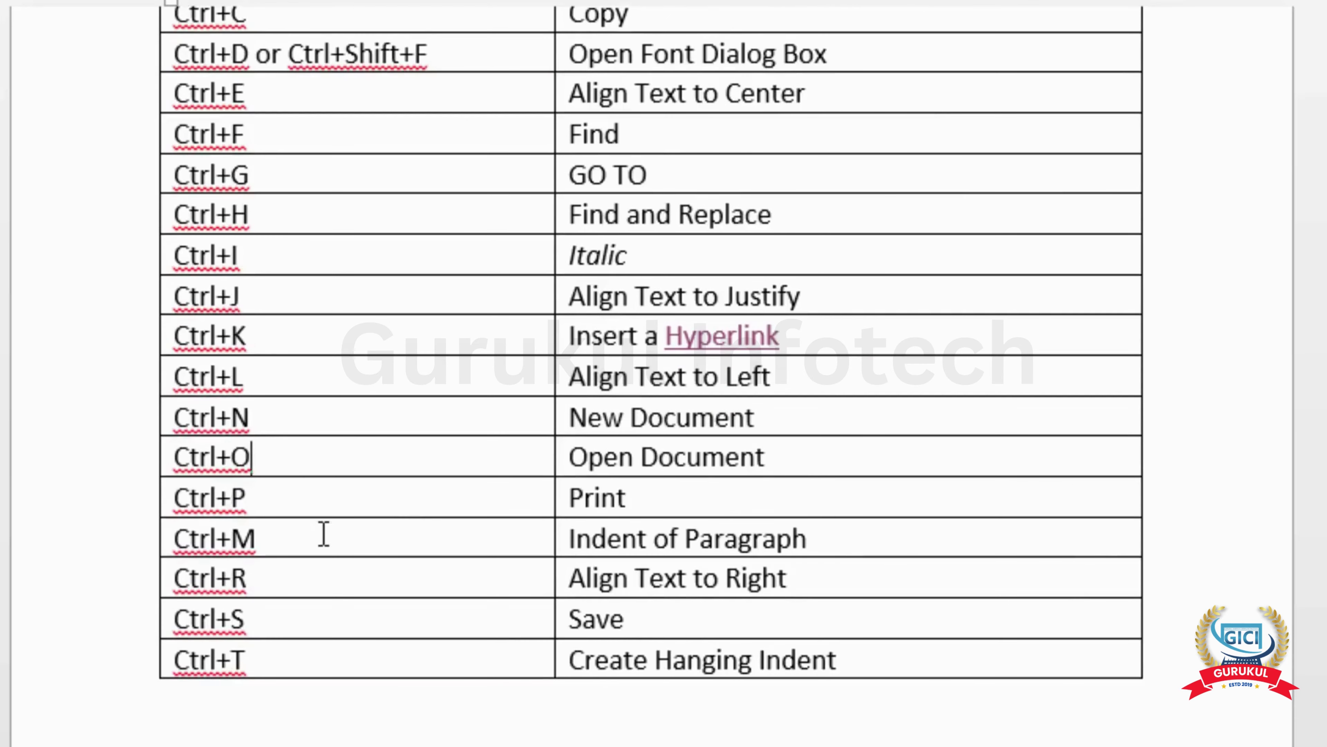
pyautogui.scroll(-1, 324, 534)
pyautogui.click(310, 421)
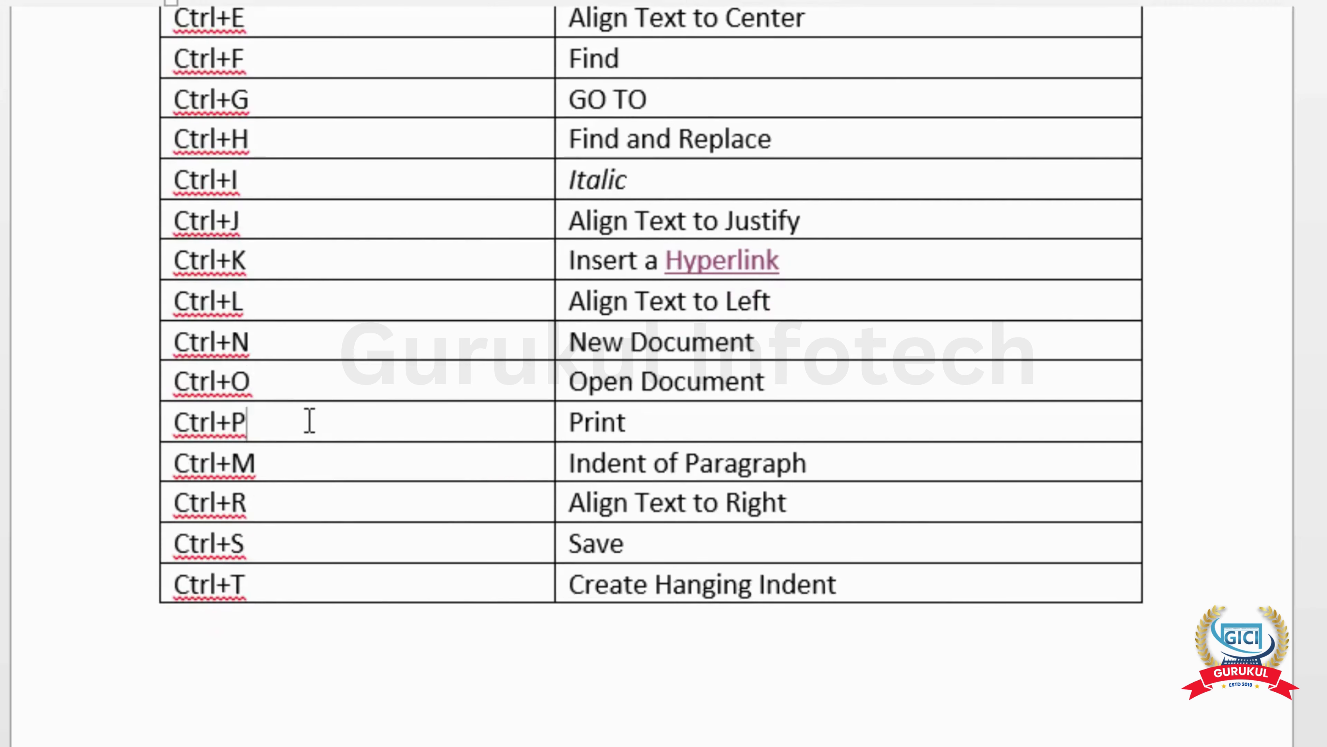
# Open the print settings, view the list of available printers, and return to the document.
pyautogui.hotkey('ctrl', 'p')
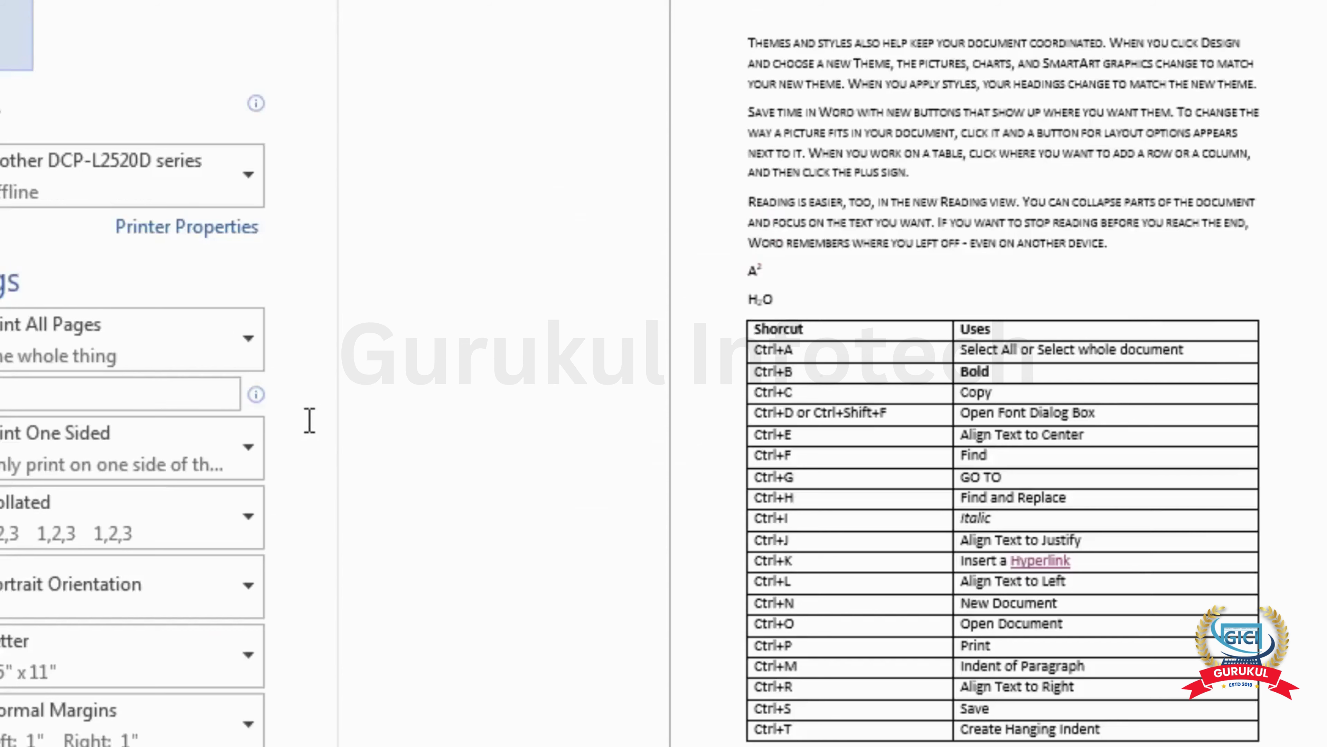
pyautogui.click(335, 188)
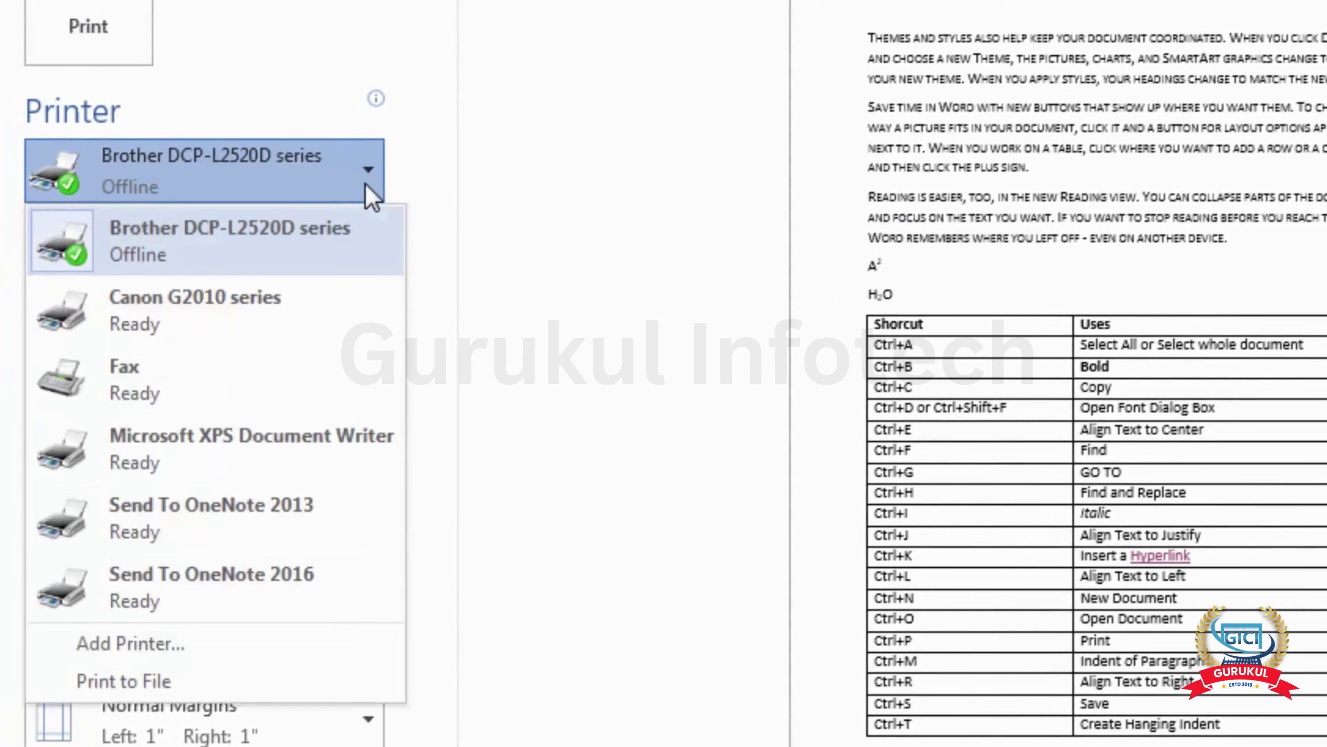
pyautogui.click(372, 196)
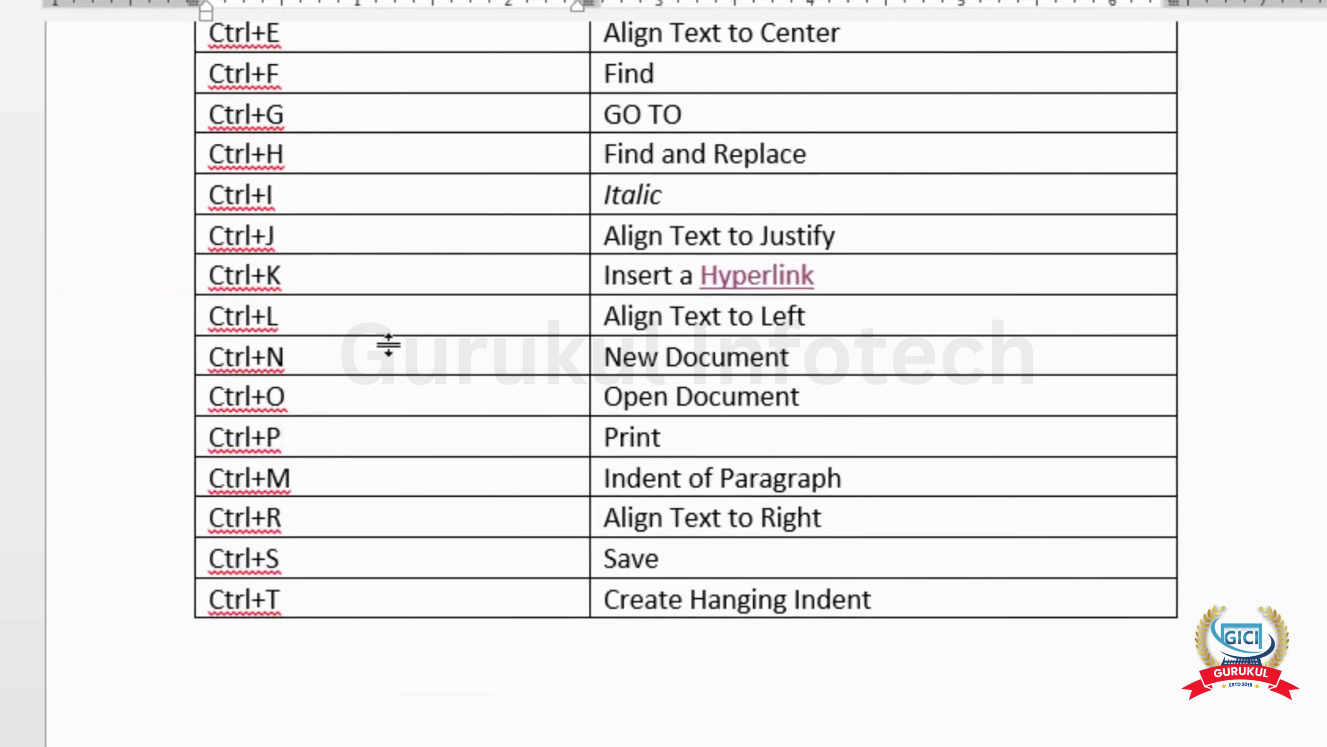
# Indent the "Reading is easier" paragraph above the table by one level and remove the indent again.
pyautogui.click(357, 474)
pyautogui.scroll(4, 357, 475)
pyautogui.scroll(5, 357, 474)
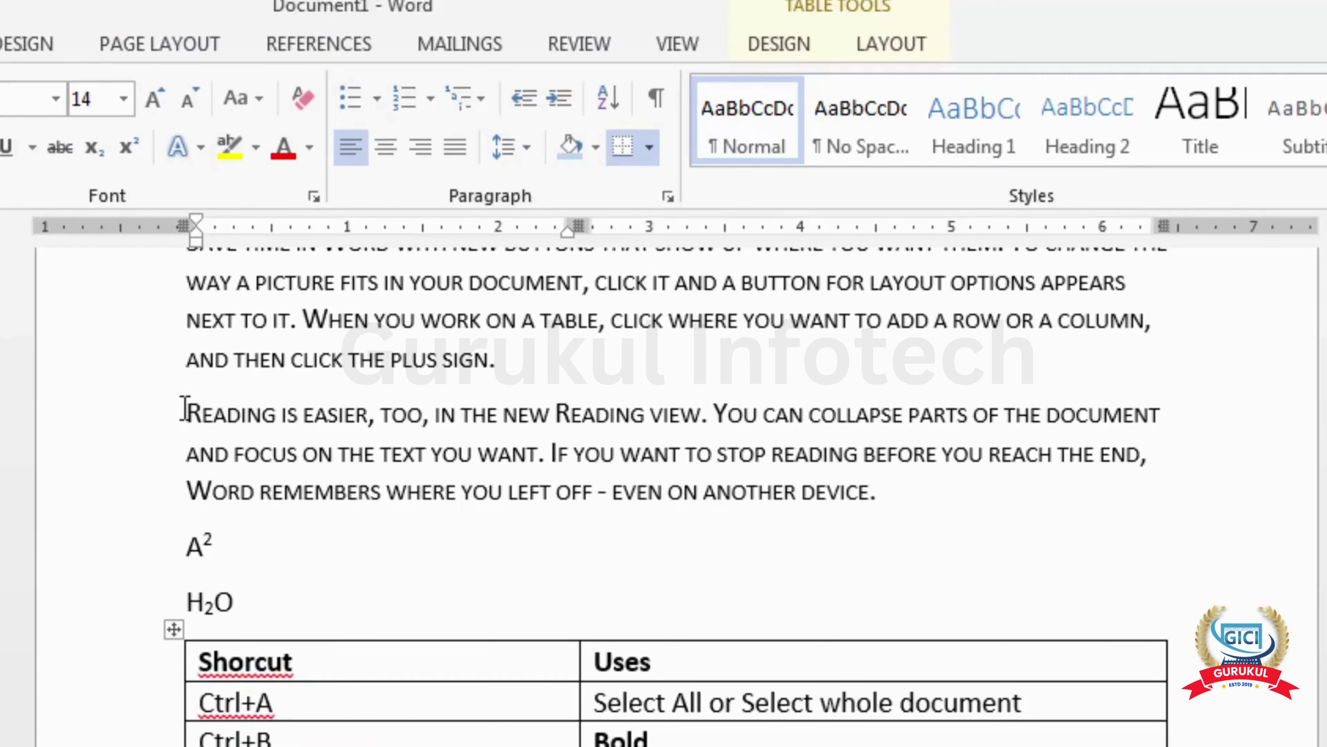
pyautogui.click(184, 331)
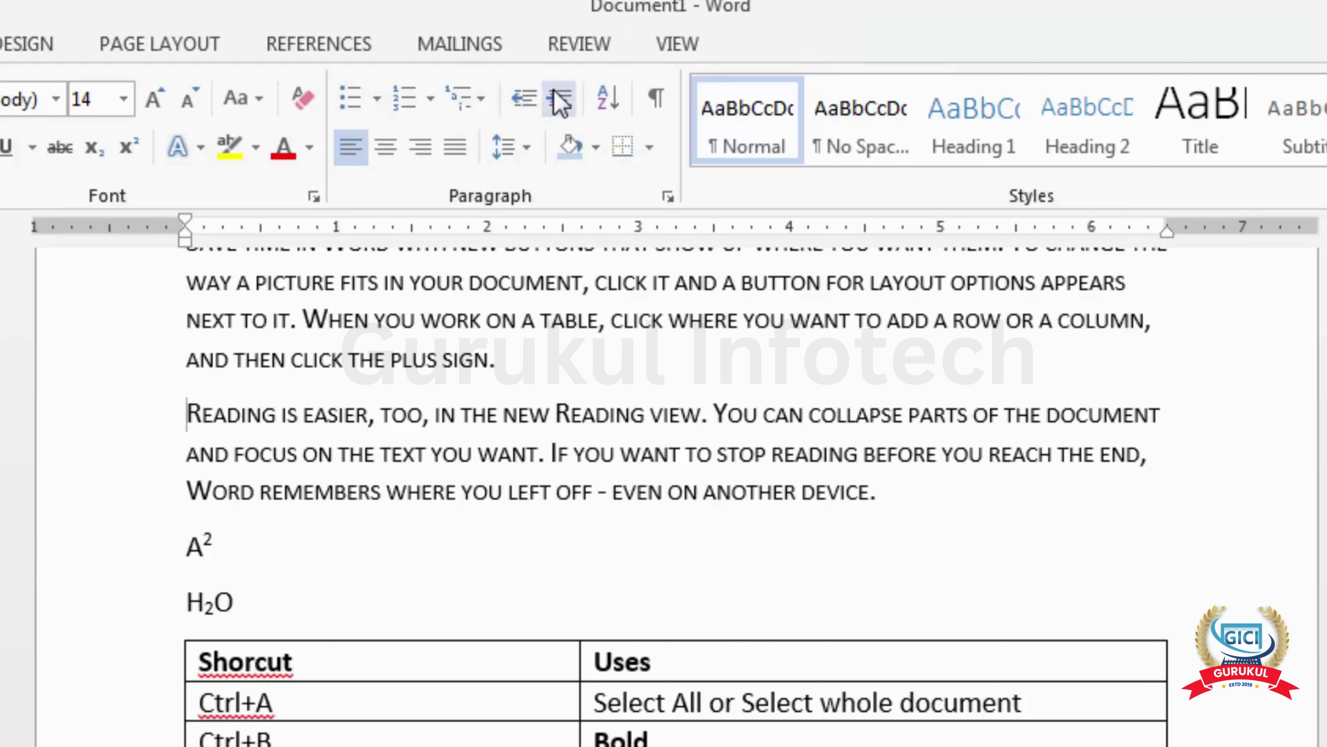
pyautogui.scroll(1, 674, 445)
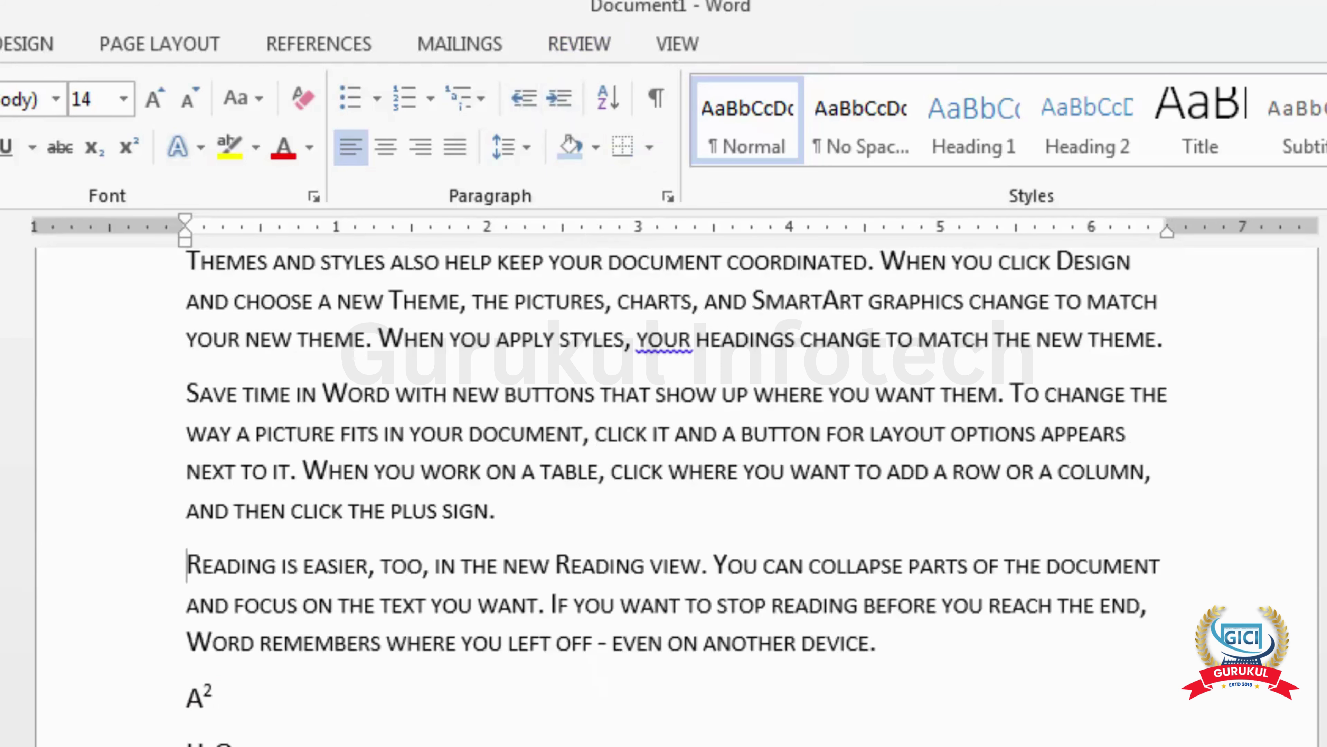
pyautogui.hotkey('ctrl', 'm')
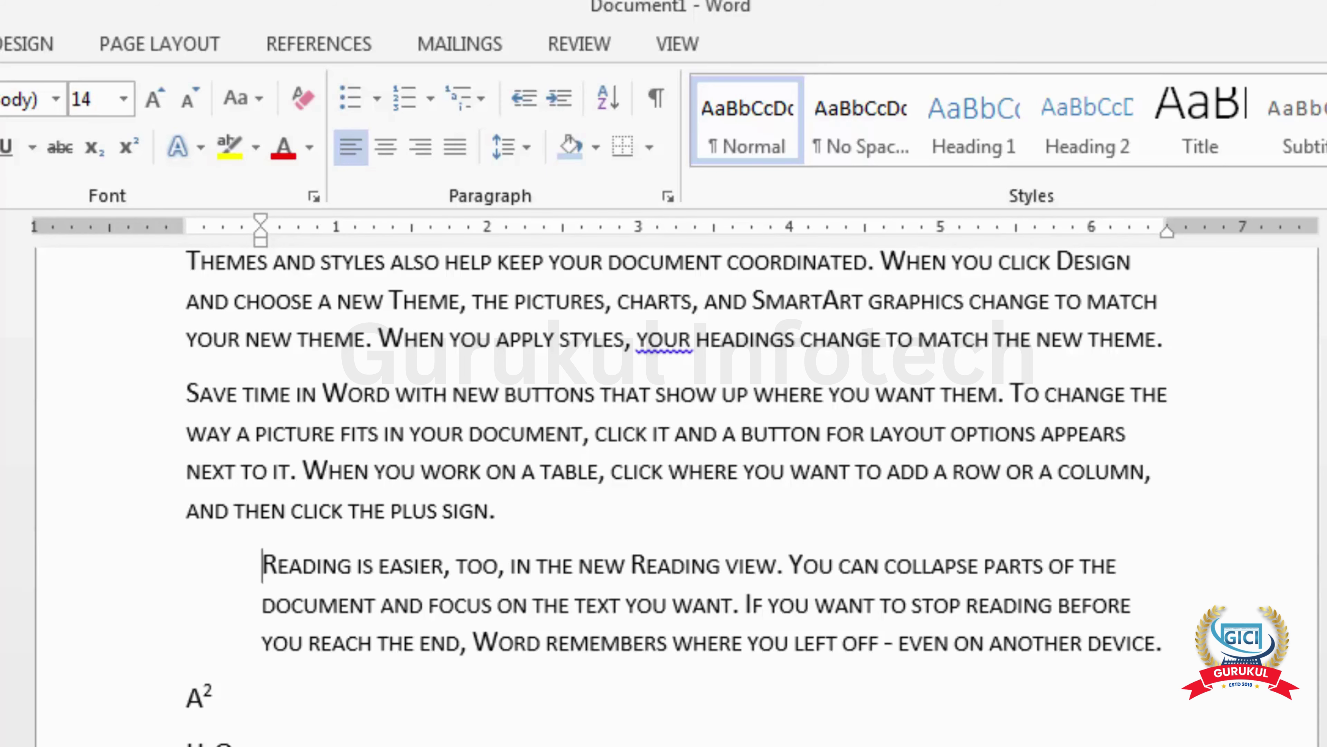
pyautogui.hotkey('ctrl', 'shift', 'm')
# Apply a first-line indent to the "Reading is easier" paragraph and remove it.
pyautogui.scroll(-10, 941, 601)
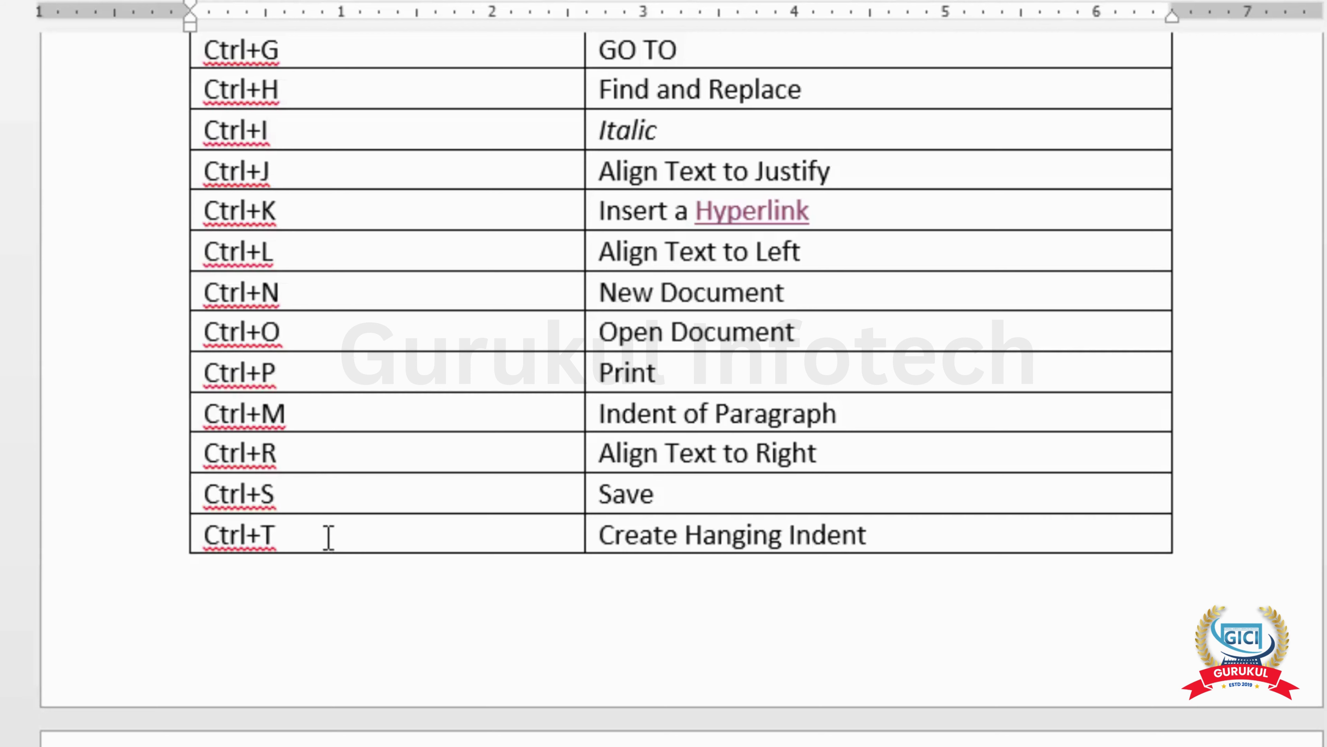
pyautogui.scroll(10, 328, 537)
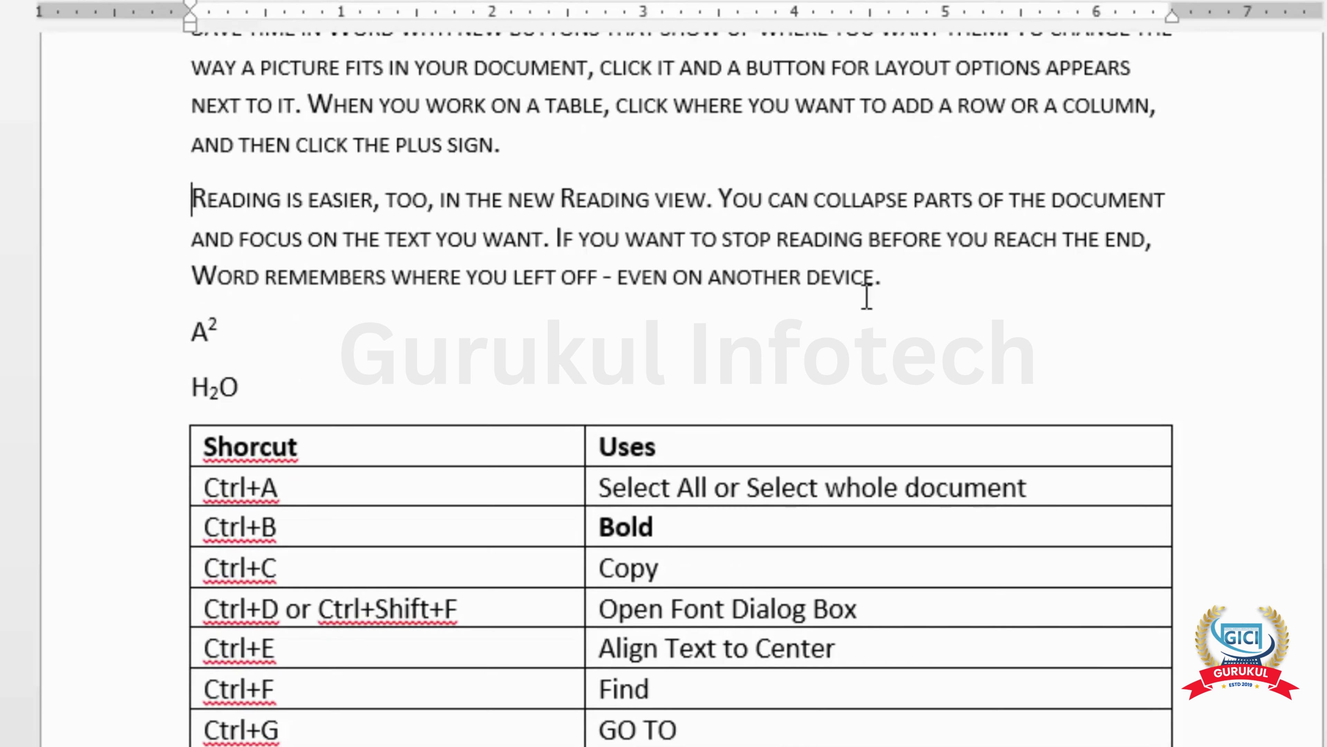
pyautogui.press('Tab')
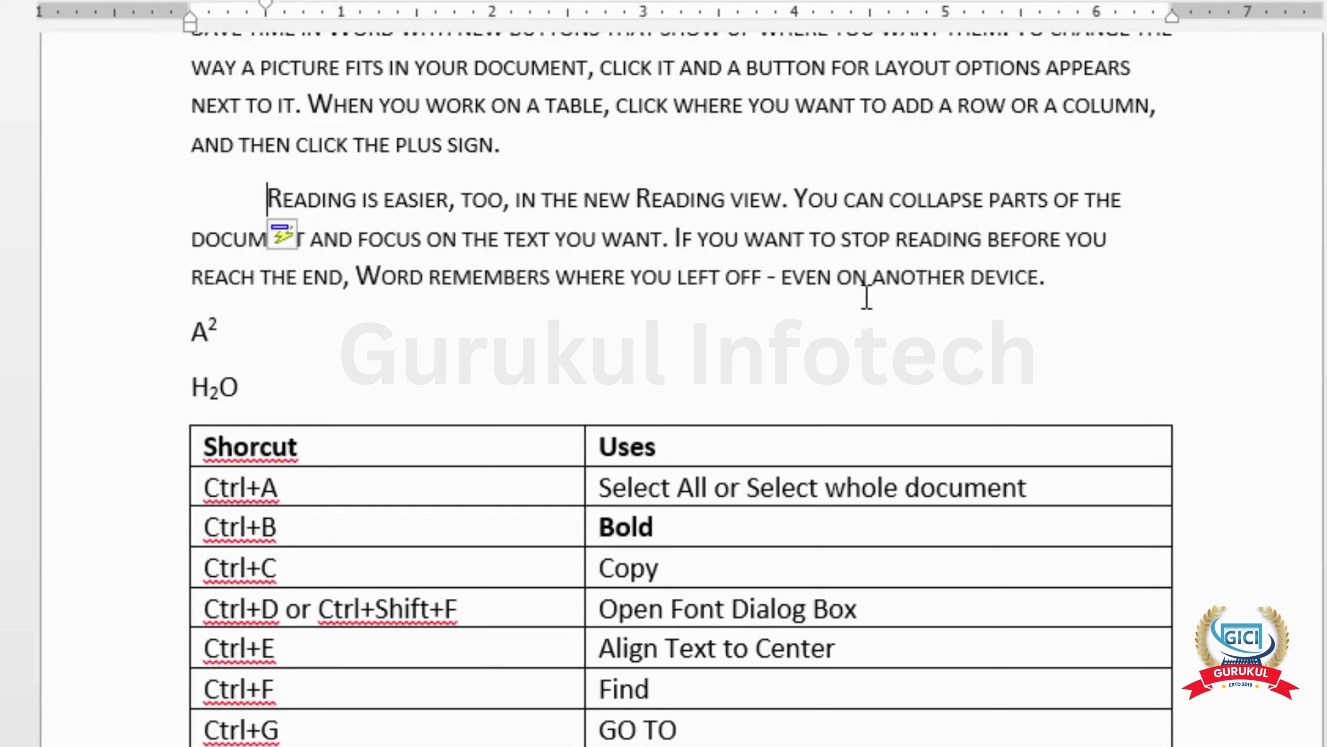
pyautogui.press('BackSpace')
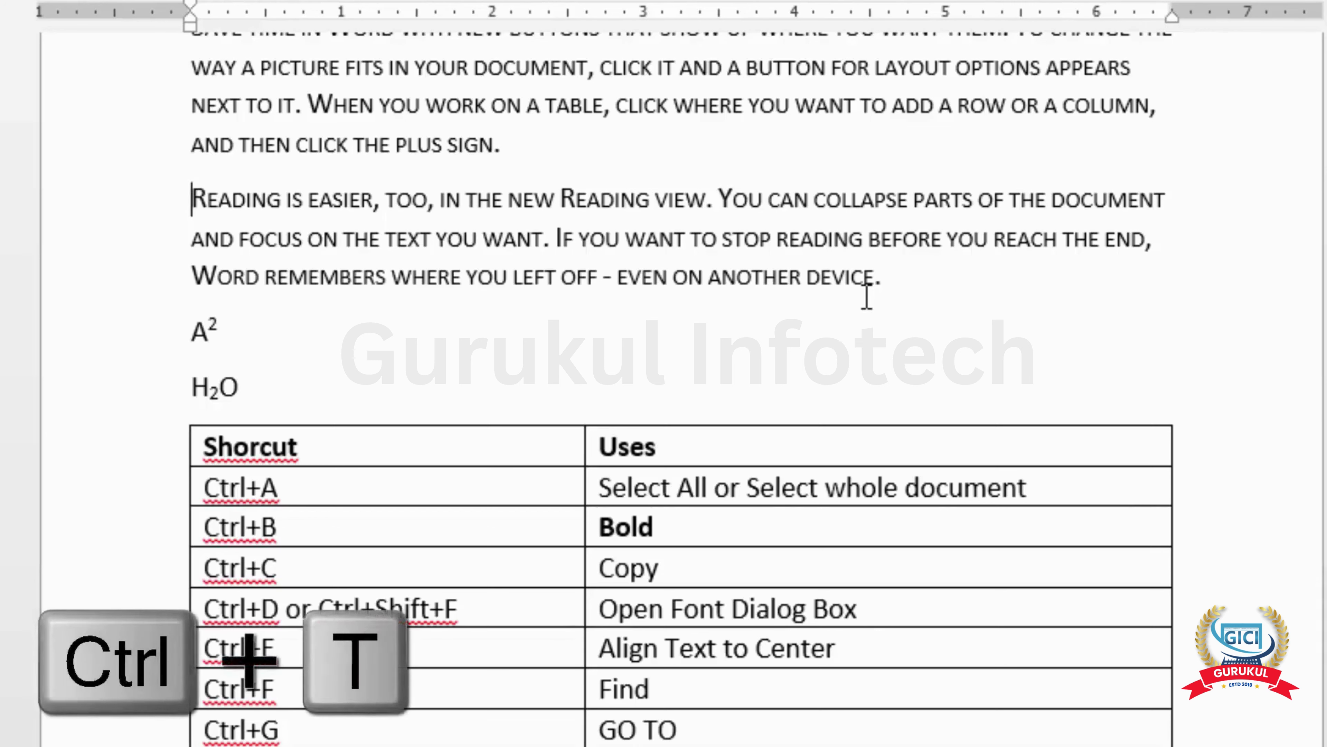
# Apply and remove a hanging indent on the "Reading is easier" paragraph, and repeat the first-line indent for comparison before removing it.
pyautogui.hotkey('ctrl', 't')
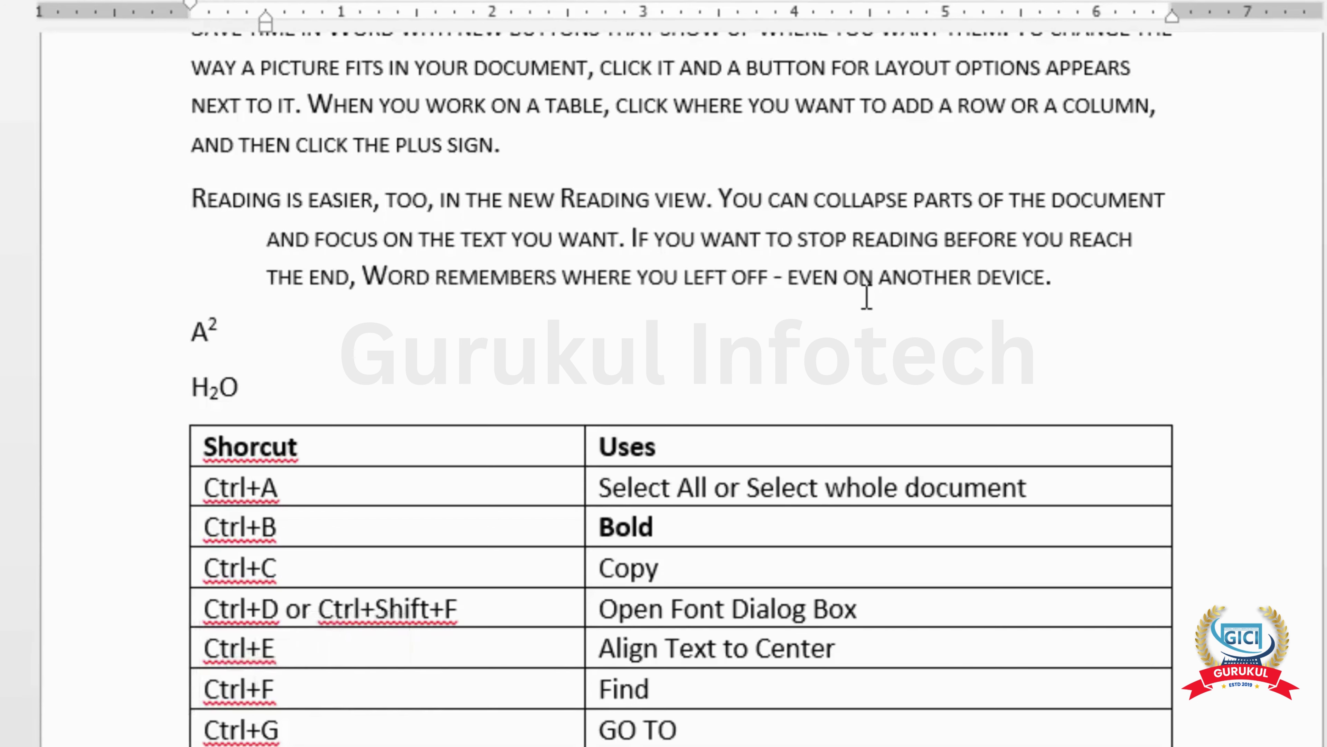
pyautogui.hotkey('ctrl', 'shift', 't')
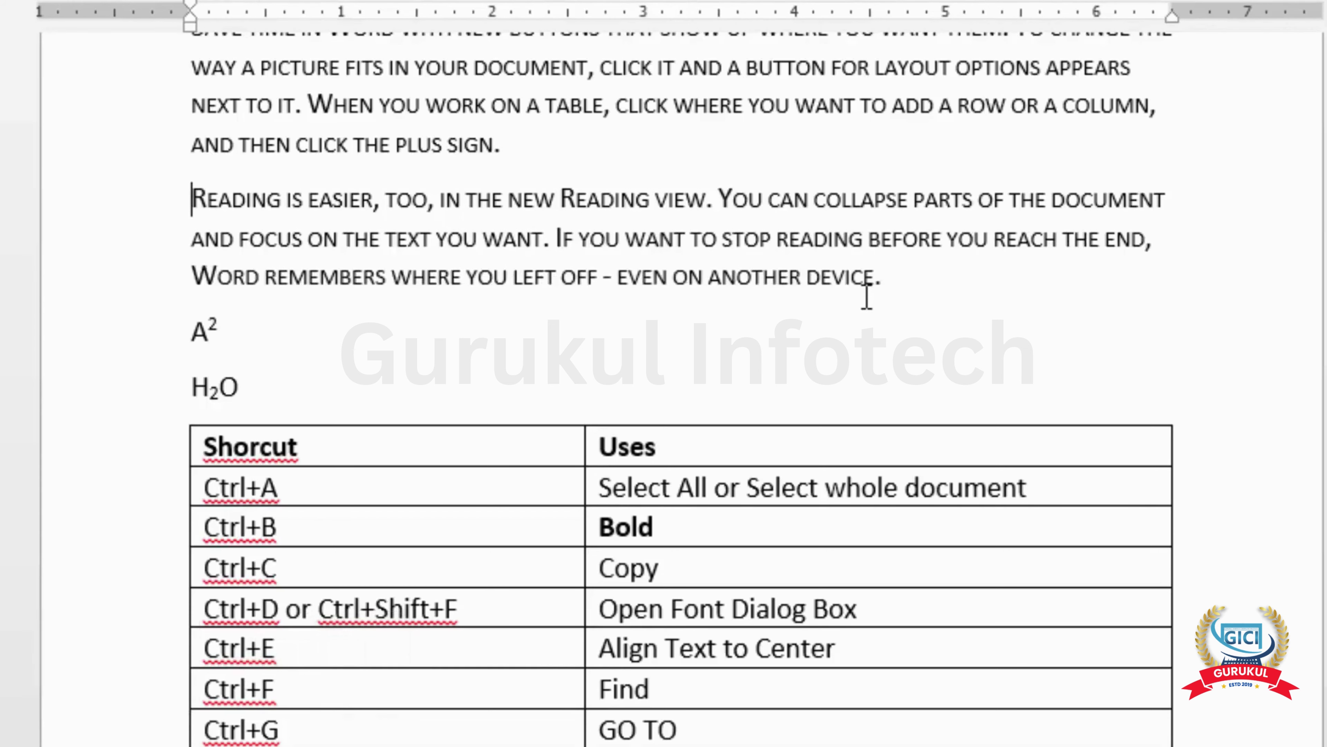
pyautogui.press('Tab')
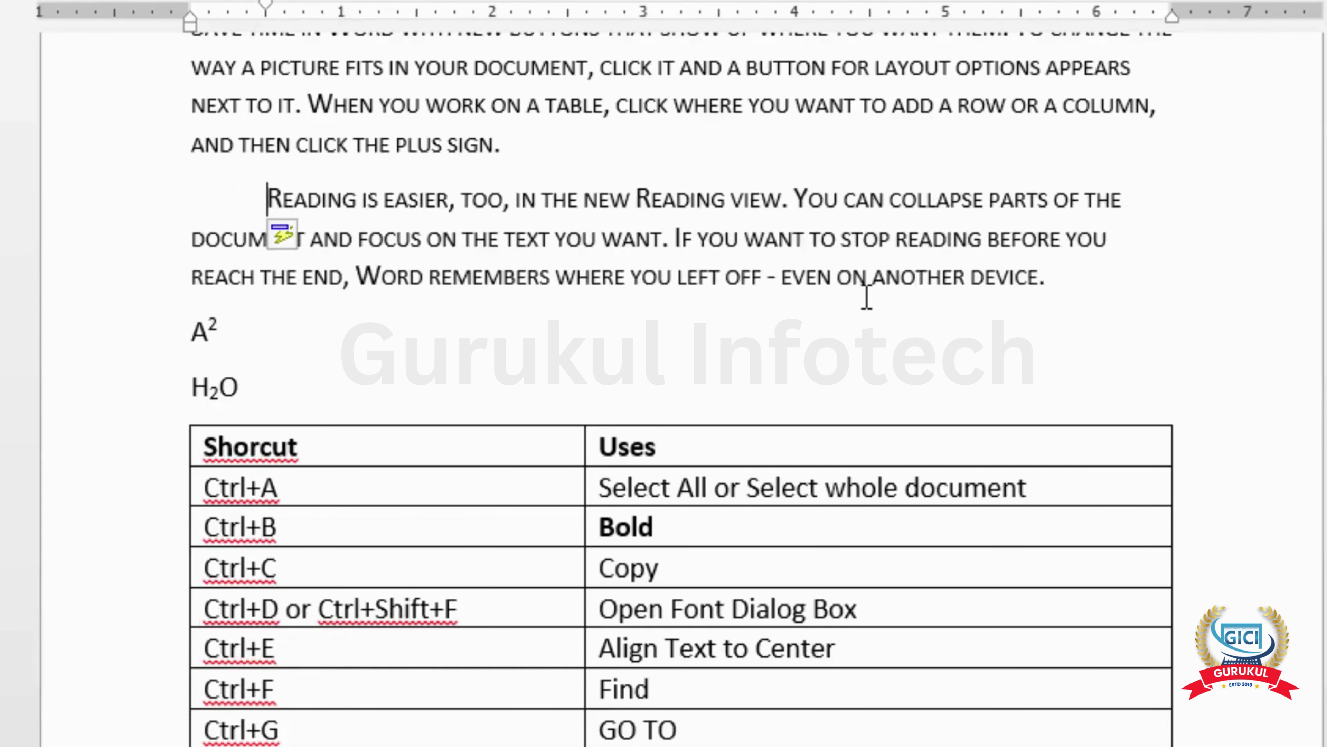
pyautogui.press('BackSpace')
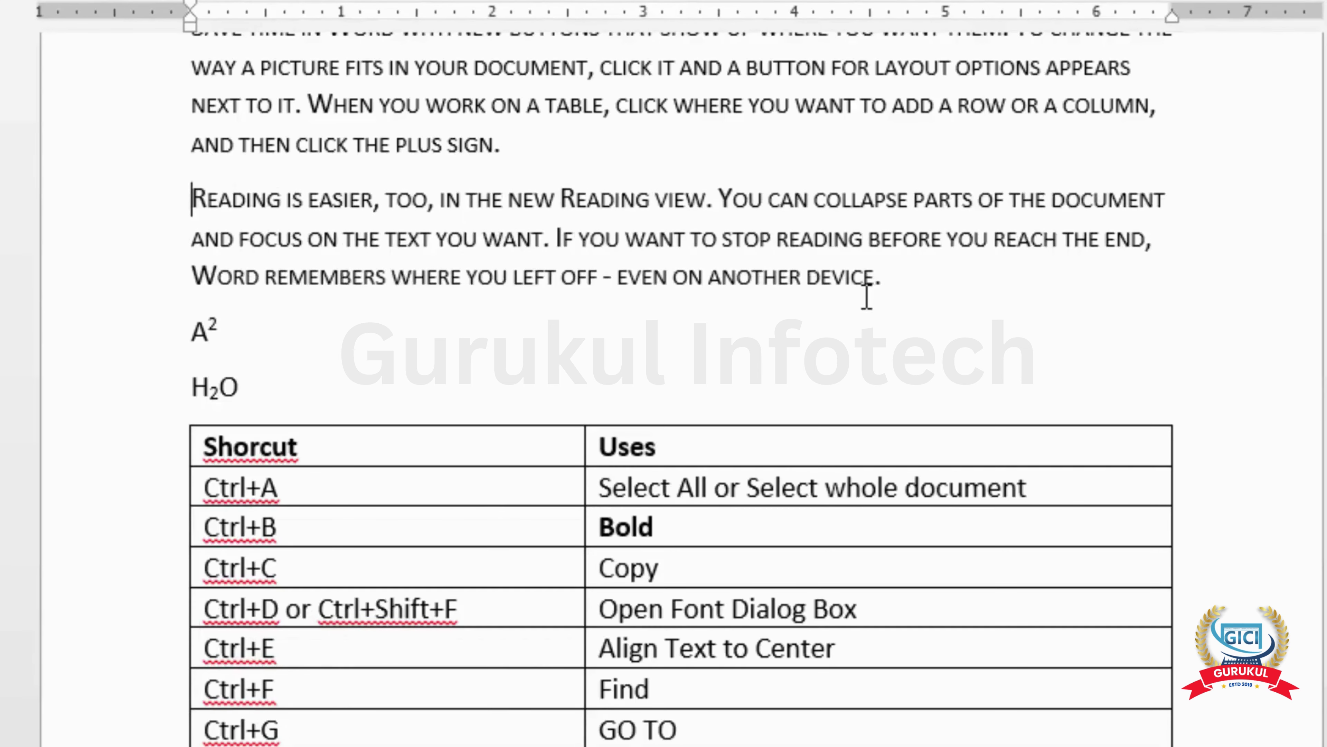
# Go through the shortcut table rows from Ctrl+U to Ctrl+Z.
pyautogui.scroll(-10, 867, 297)
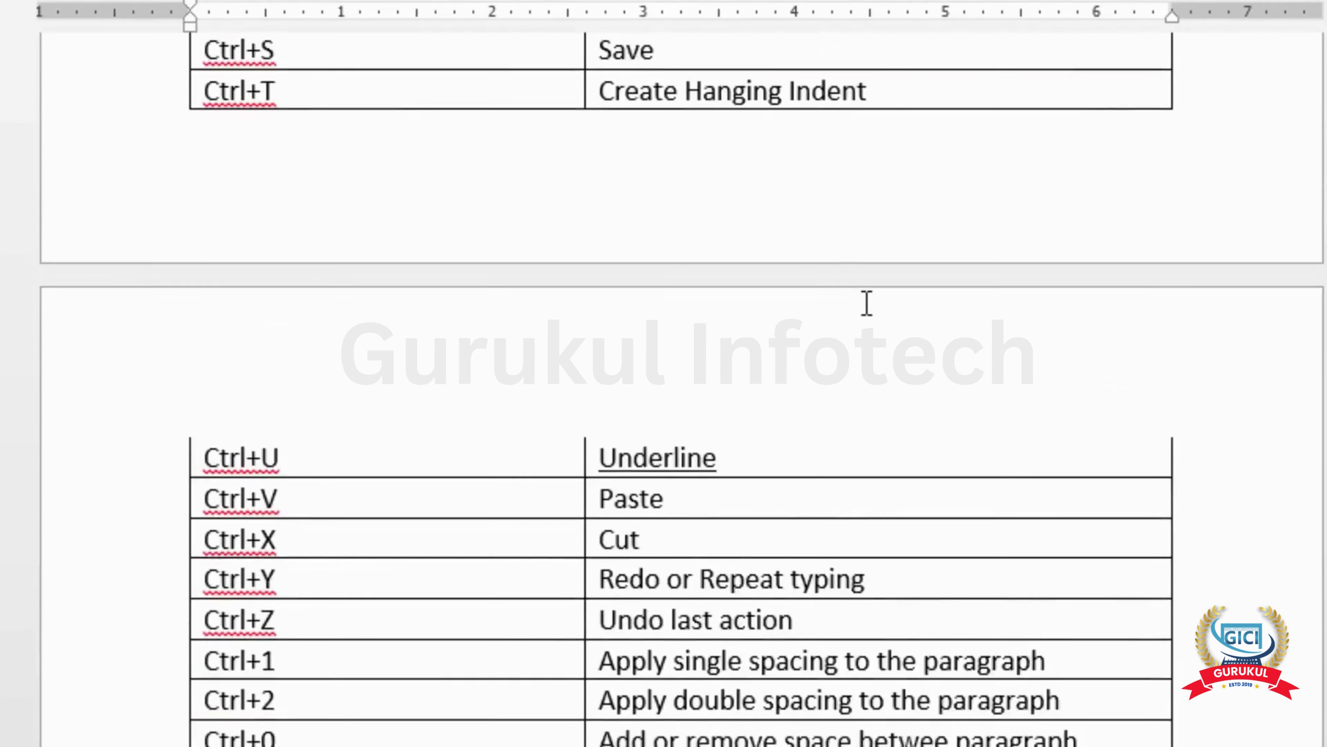
pyautogui.scroll(-3, 867, 304)
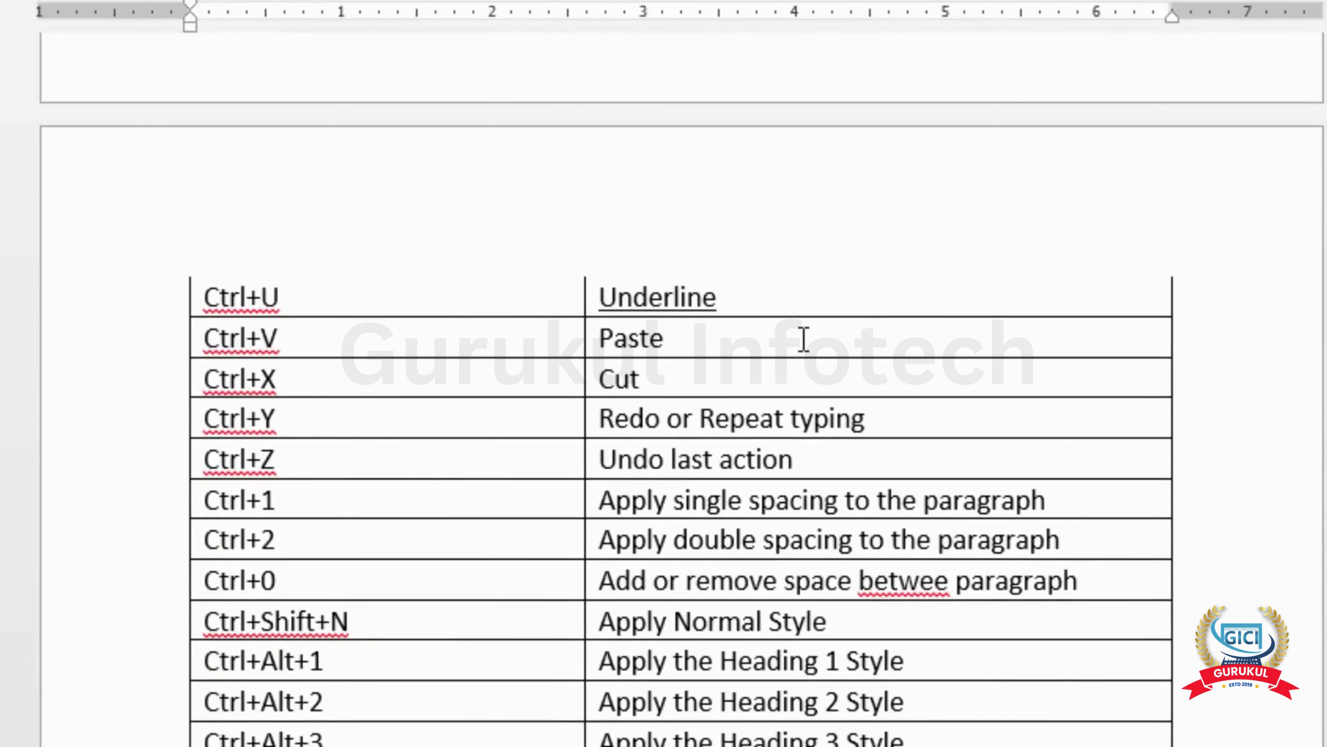
pyautogui.moveTo(539, 344); pyautogui.dragTo(627, 342)
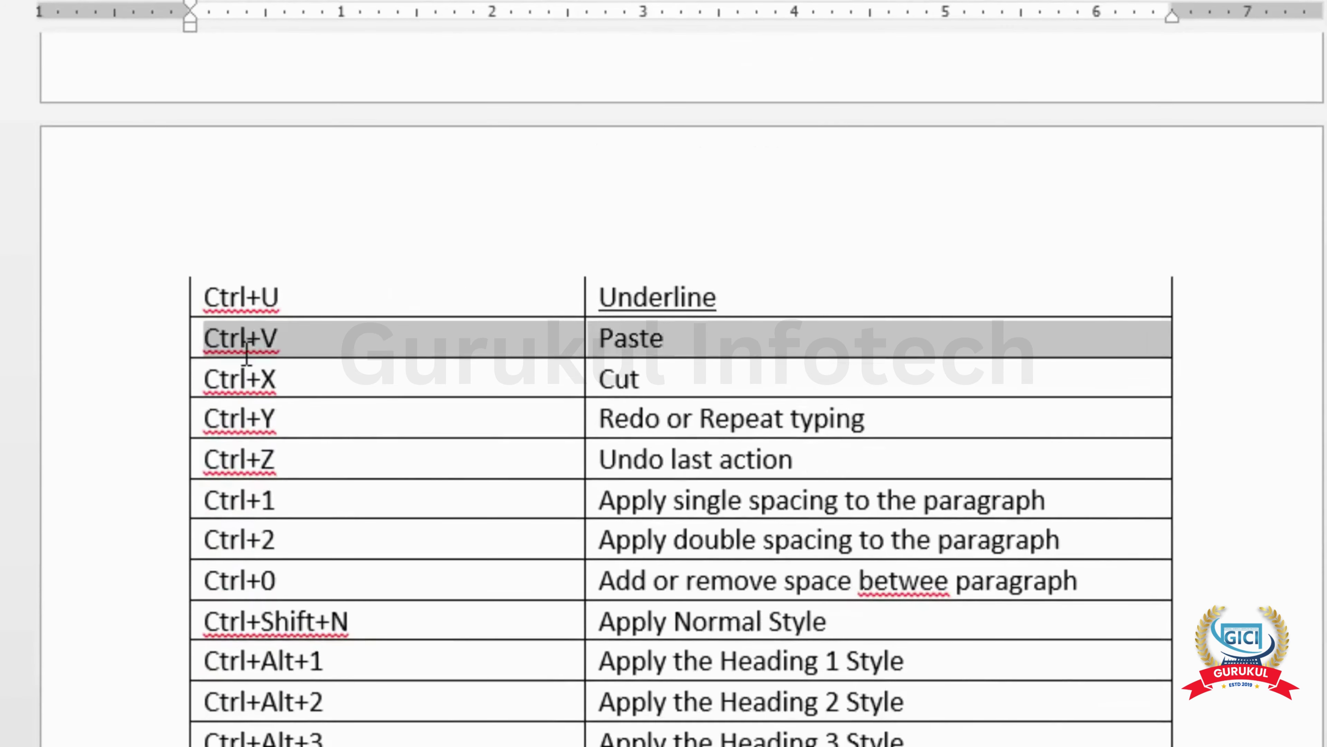
pyautogui.click(352, 383)
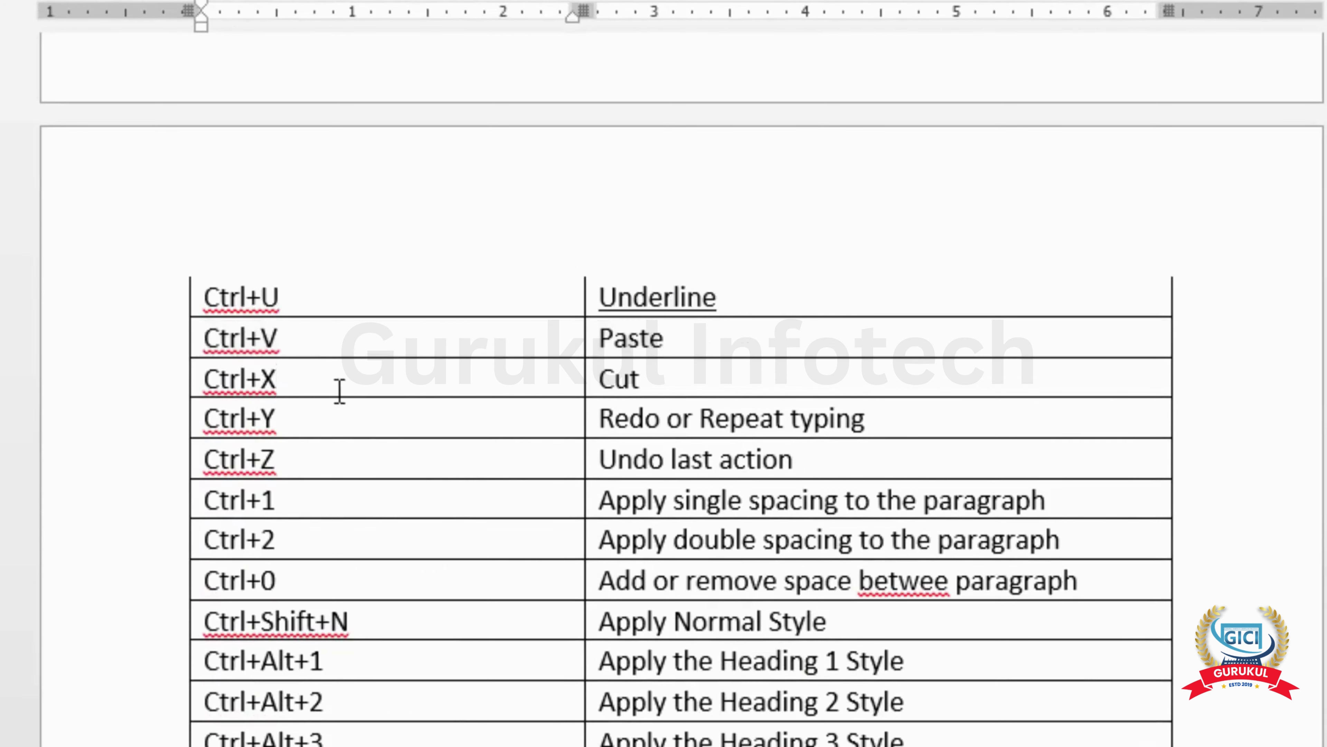
pyautogui.click(338, 424)
pyautogui.click(318, 467)
pyautogui.scroll(-1, 319, 467)
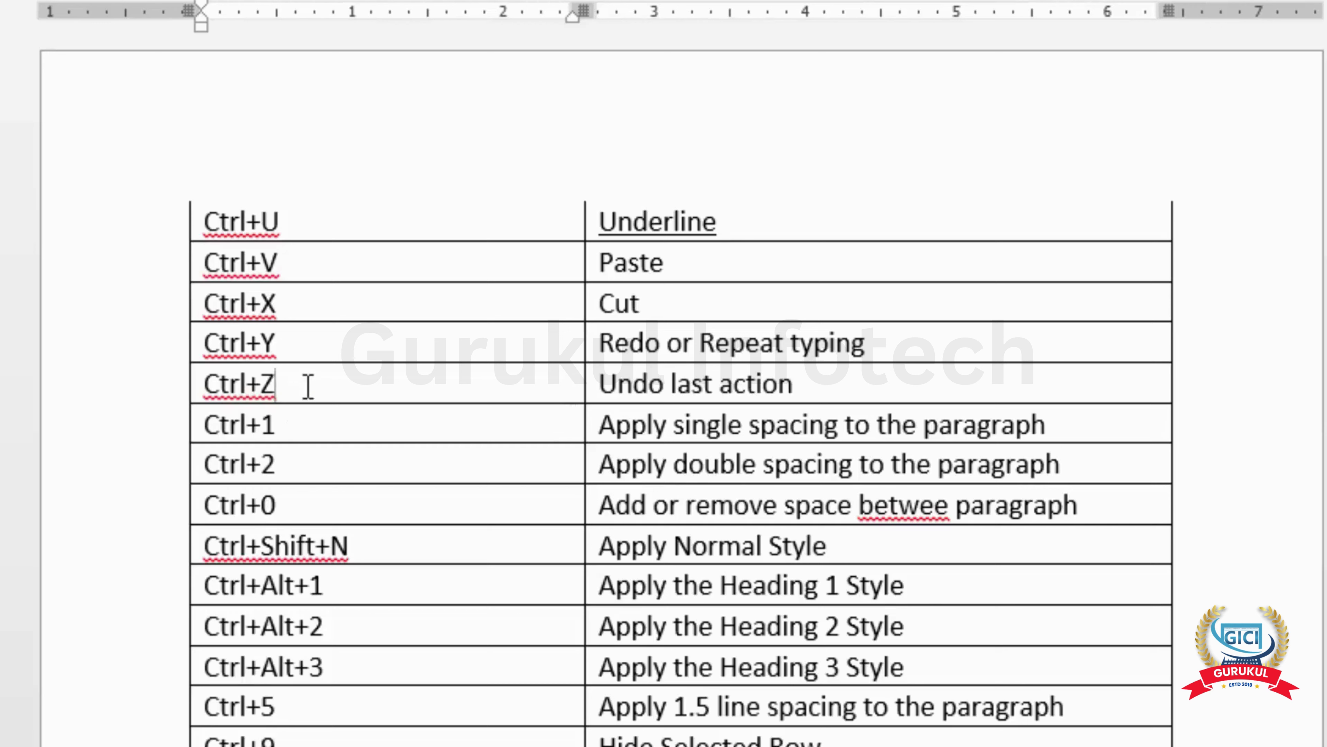
# Make the "Ctrl+Z" text in the shortcut table bold, undo the formatting, and redo it.
pyautogui.moveTo(305, 385); pyautogui.dragTo(203, 383)
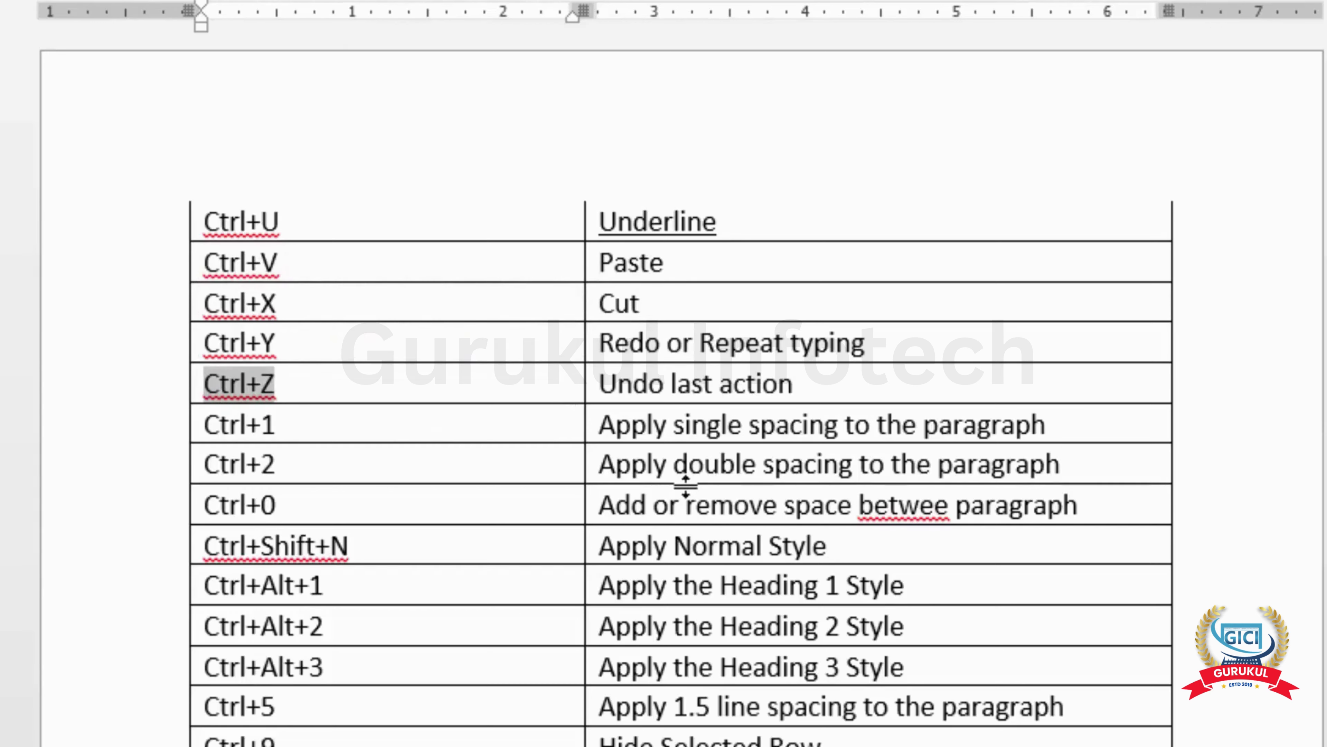
pyautogui.hotkey('ctrl', 'b')
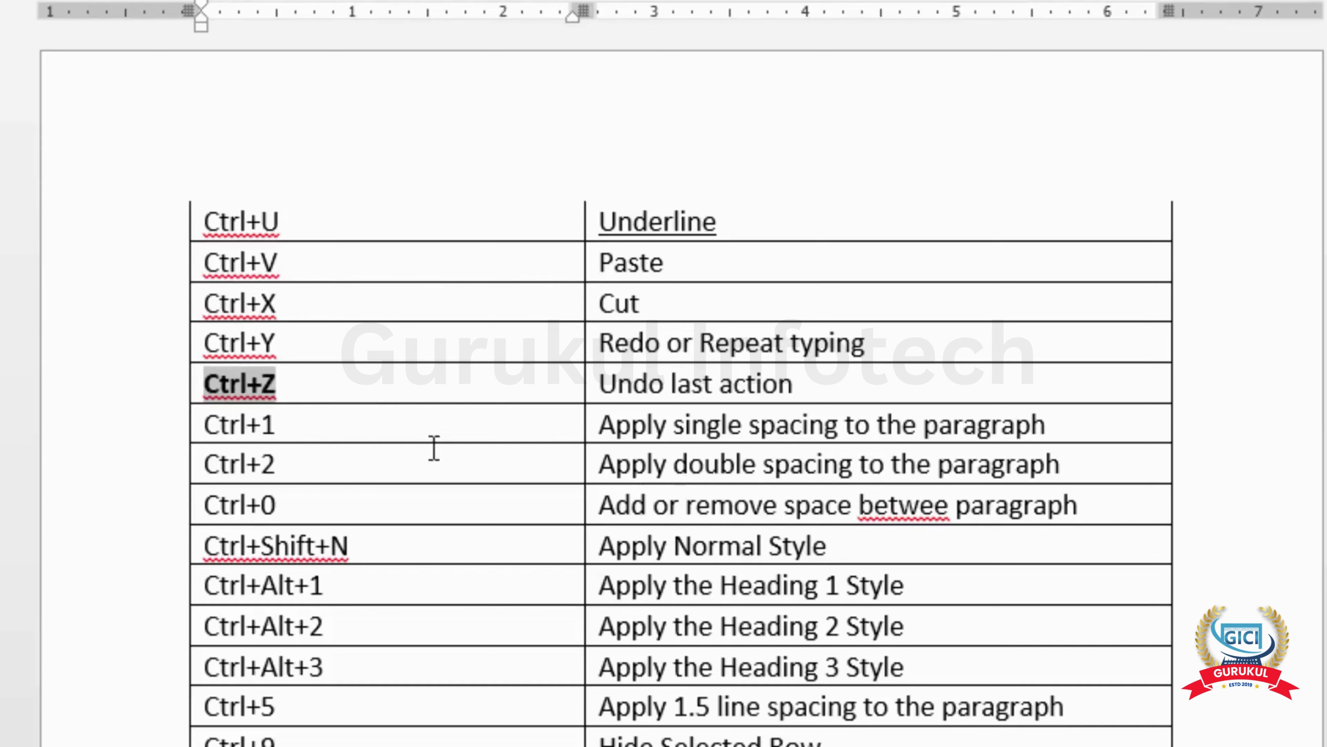
pyautogui.click(402, 389)
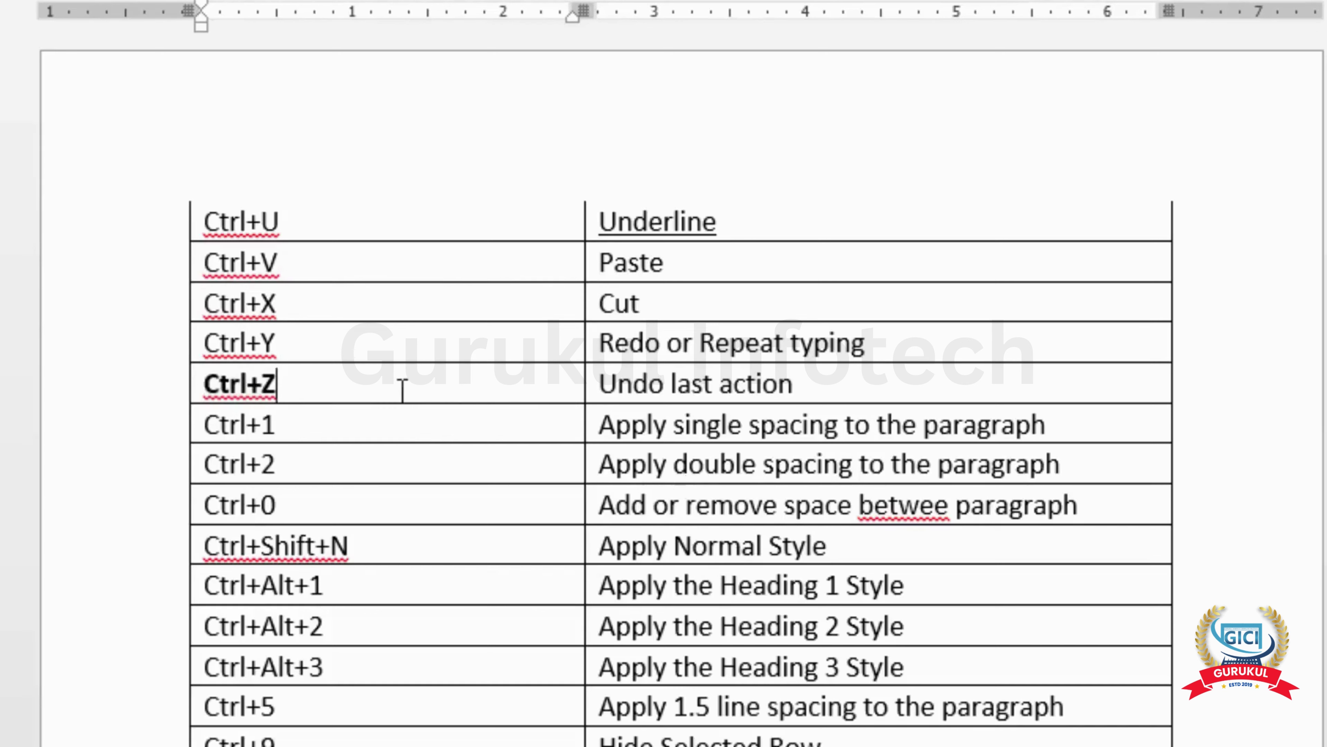
pyautogui.hotkey('ctrl', 'z')
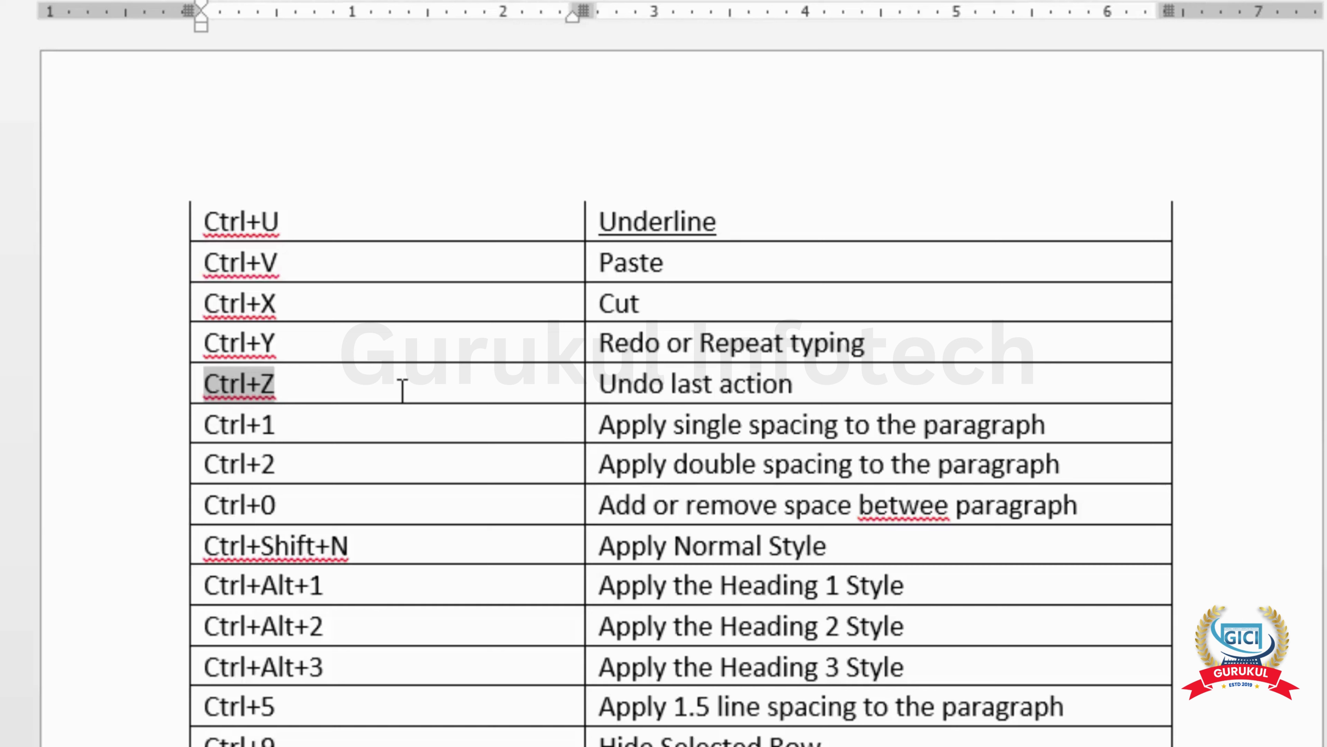
pyautogui.hotkey('ctrl', 'y')
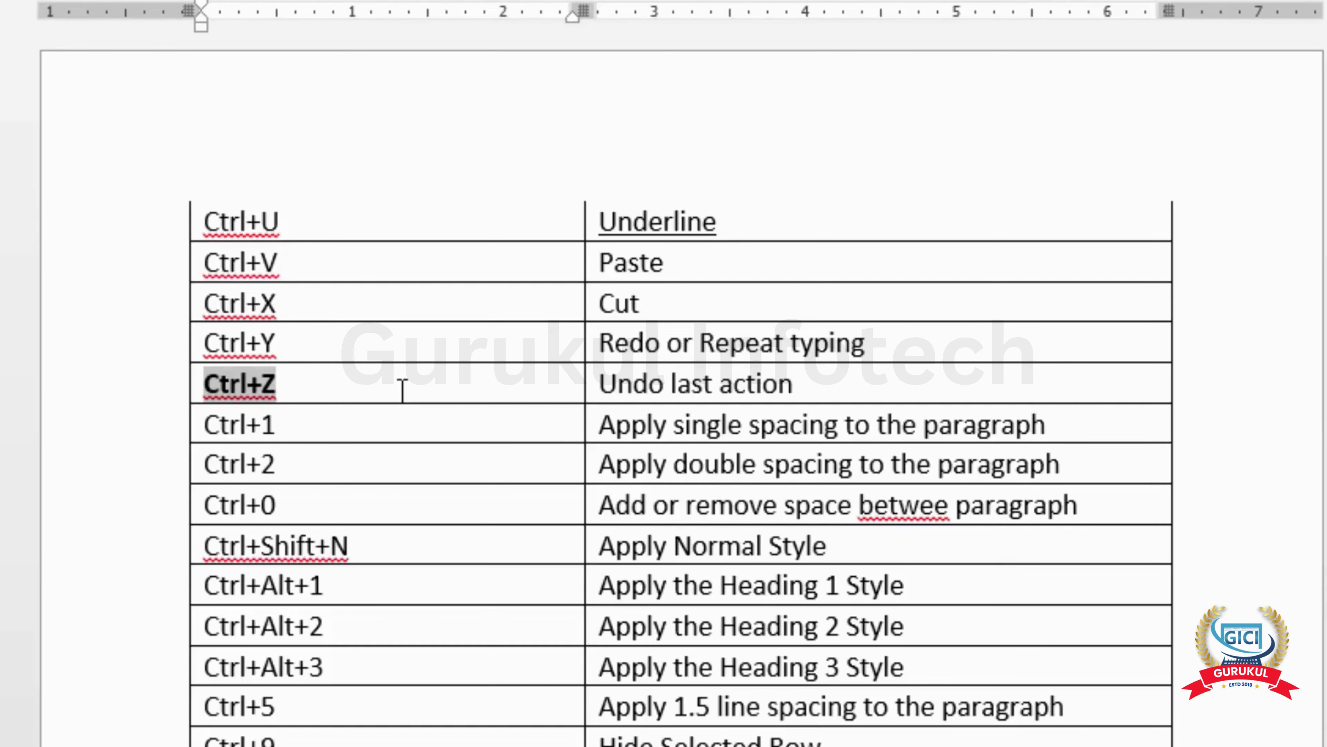
# Select the paragraphs from "Themes and styles" onward and repeatedly add and remove the spacing before them.
pyautogui.scroll(15, 402, 390)
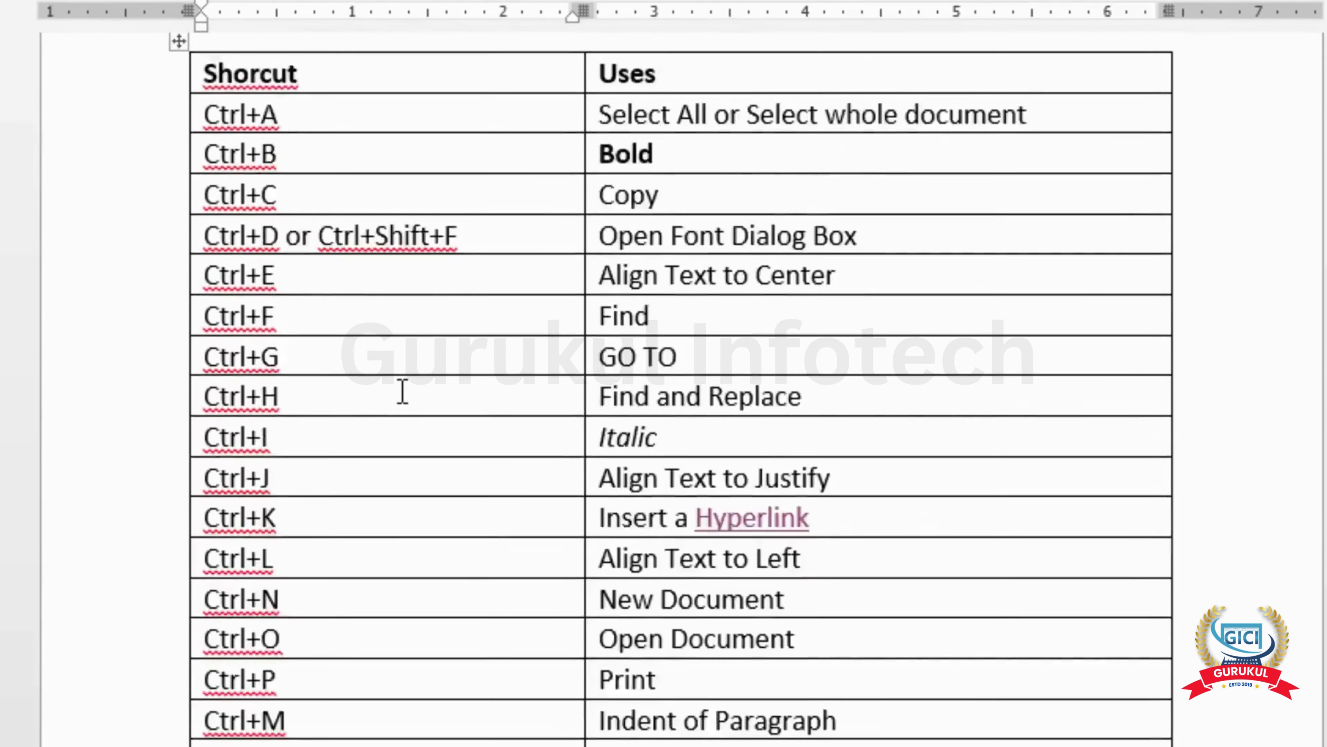
pyautogui.scroll(20, 403, 390)
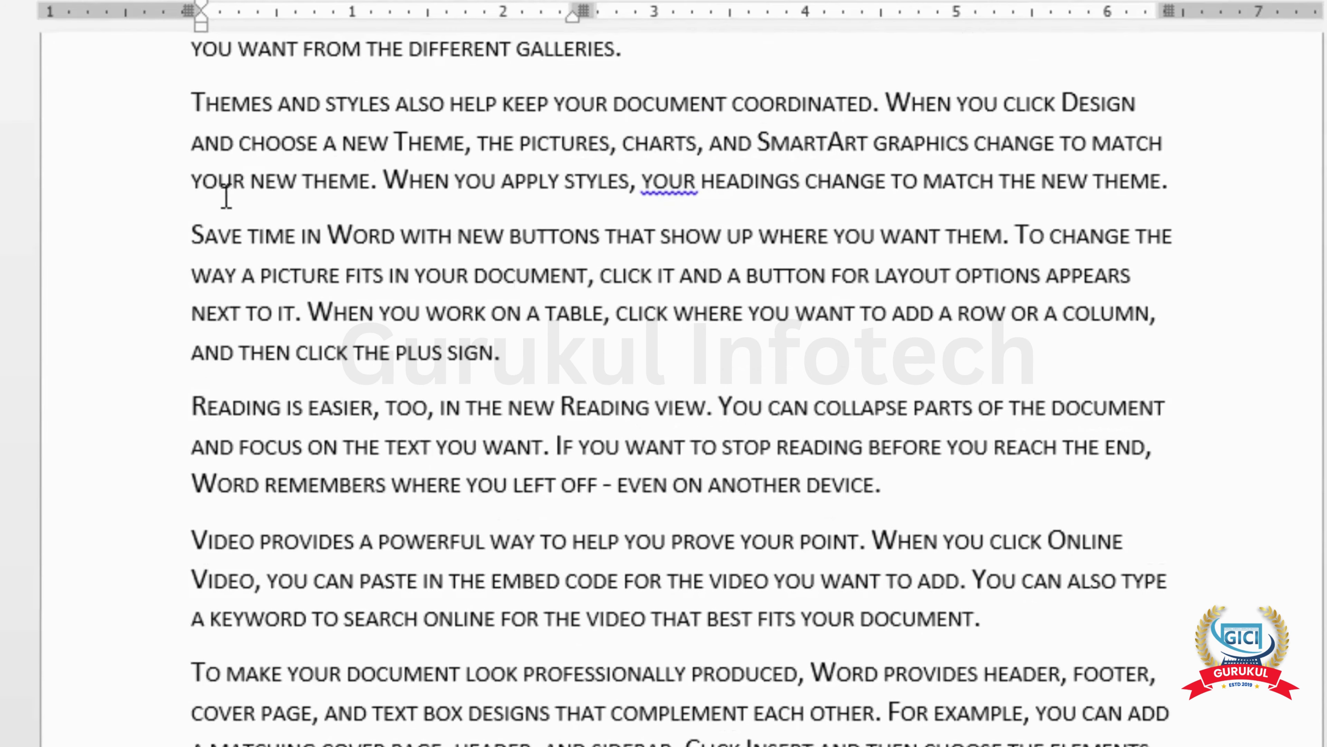
pyautogui.click(206, 204)
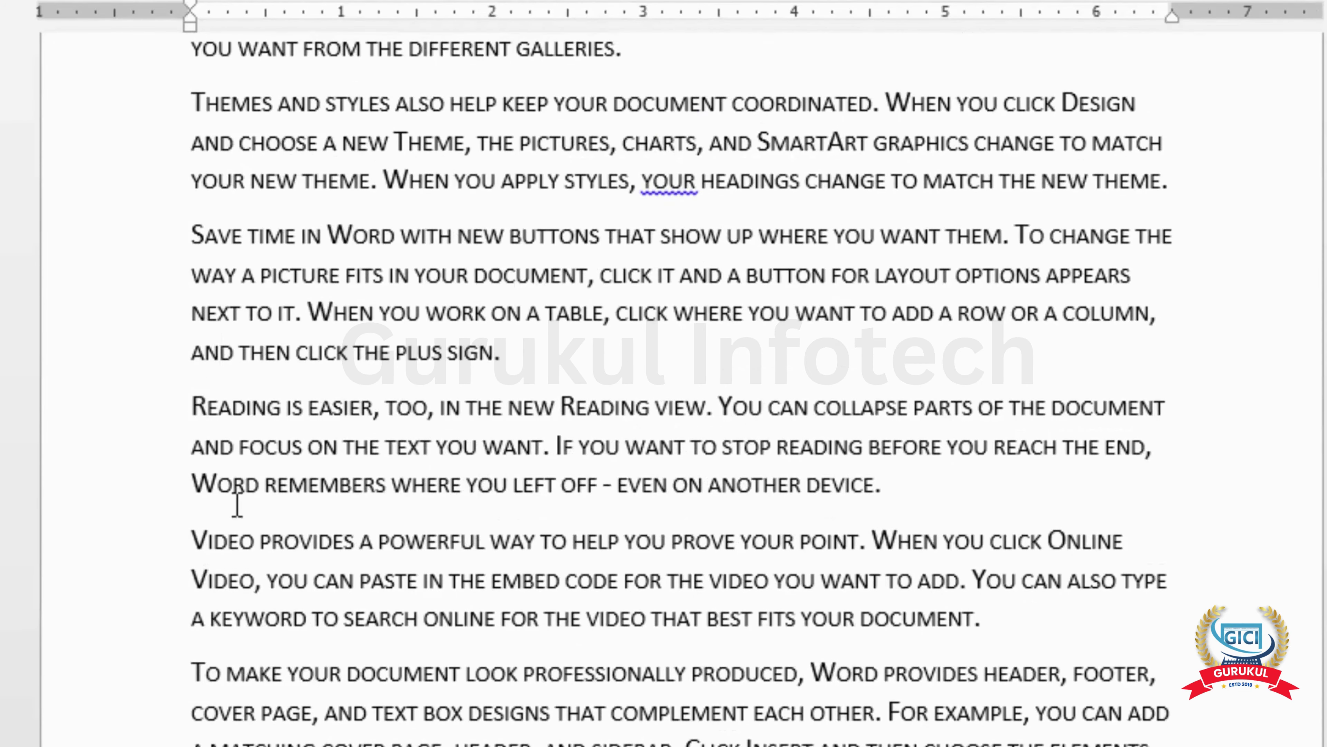
pyautogui.click(233, 486)
pyautogui.click(239, 352)
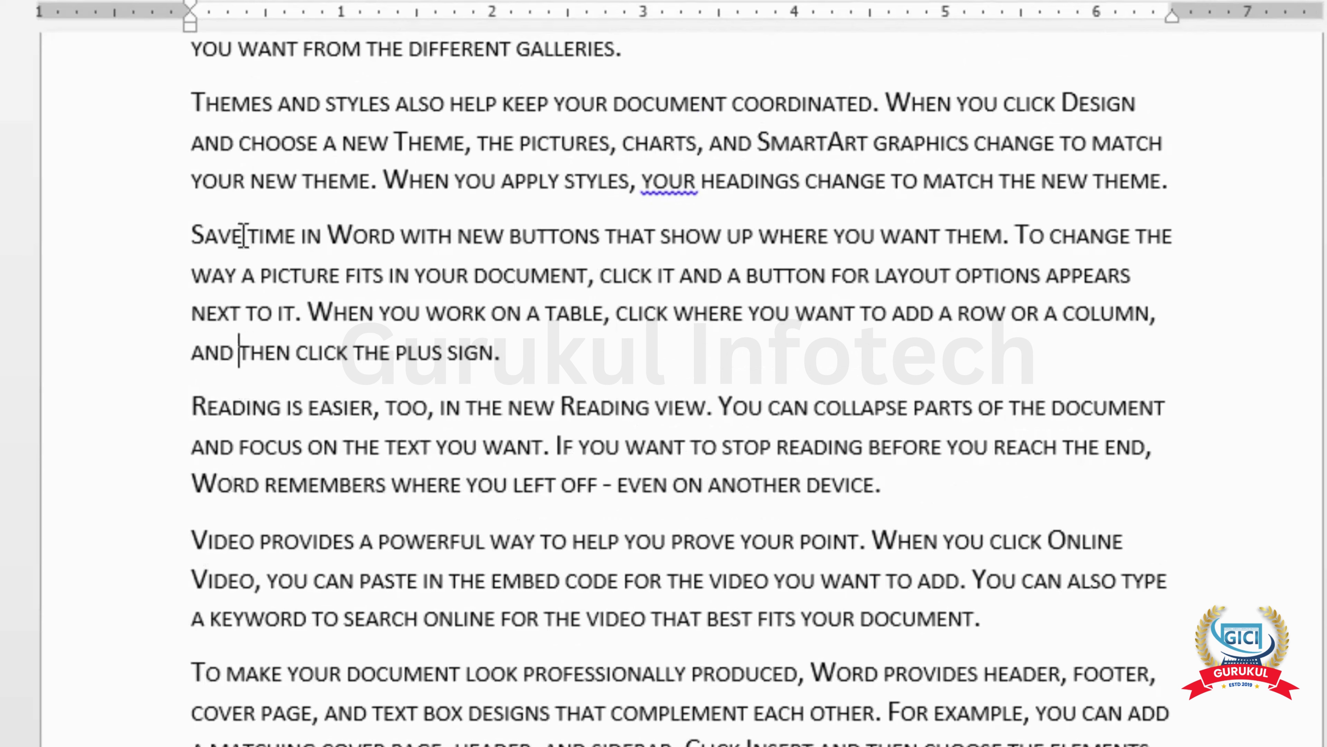
pyautogui.click(244, 219)
pyautogui.moveTo(184, 90); pyautogui.dragTo(617, 745)
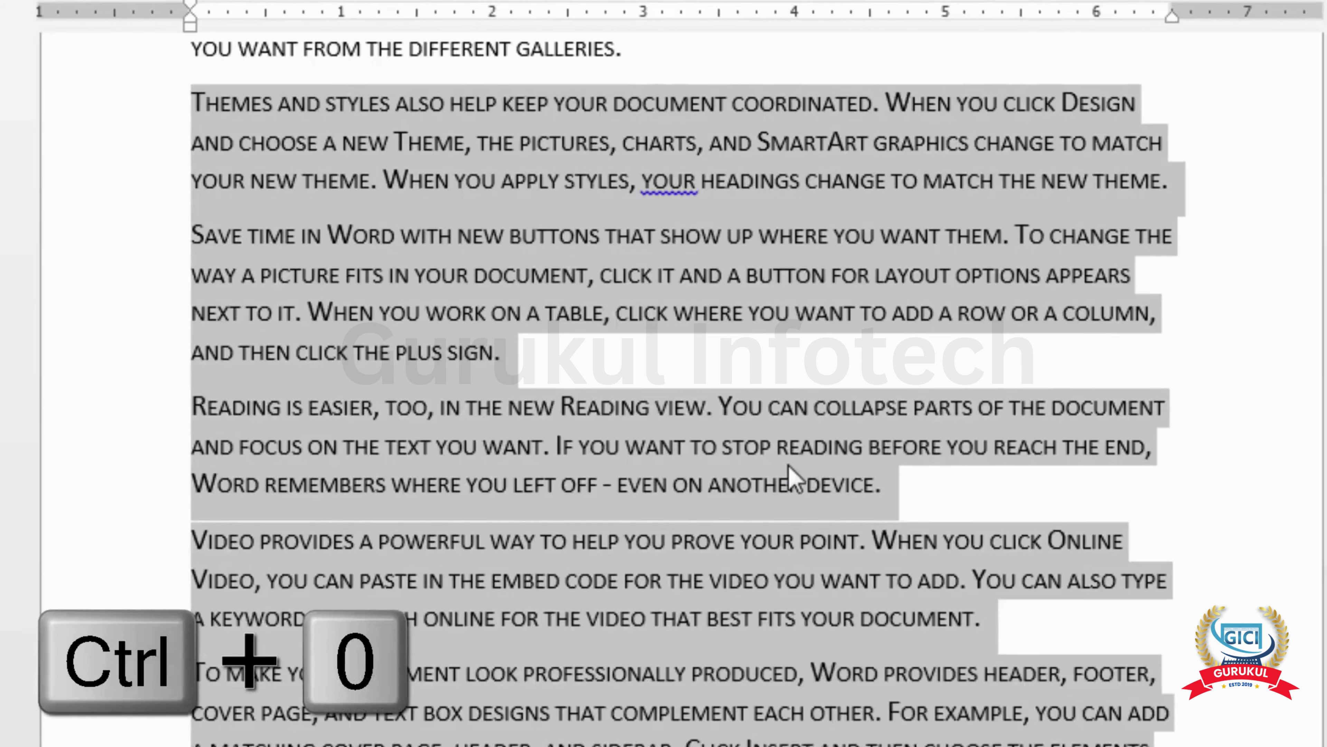
pyautogui.hotkey('ctrl', '0')
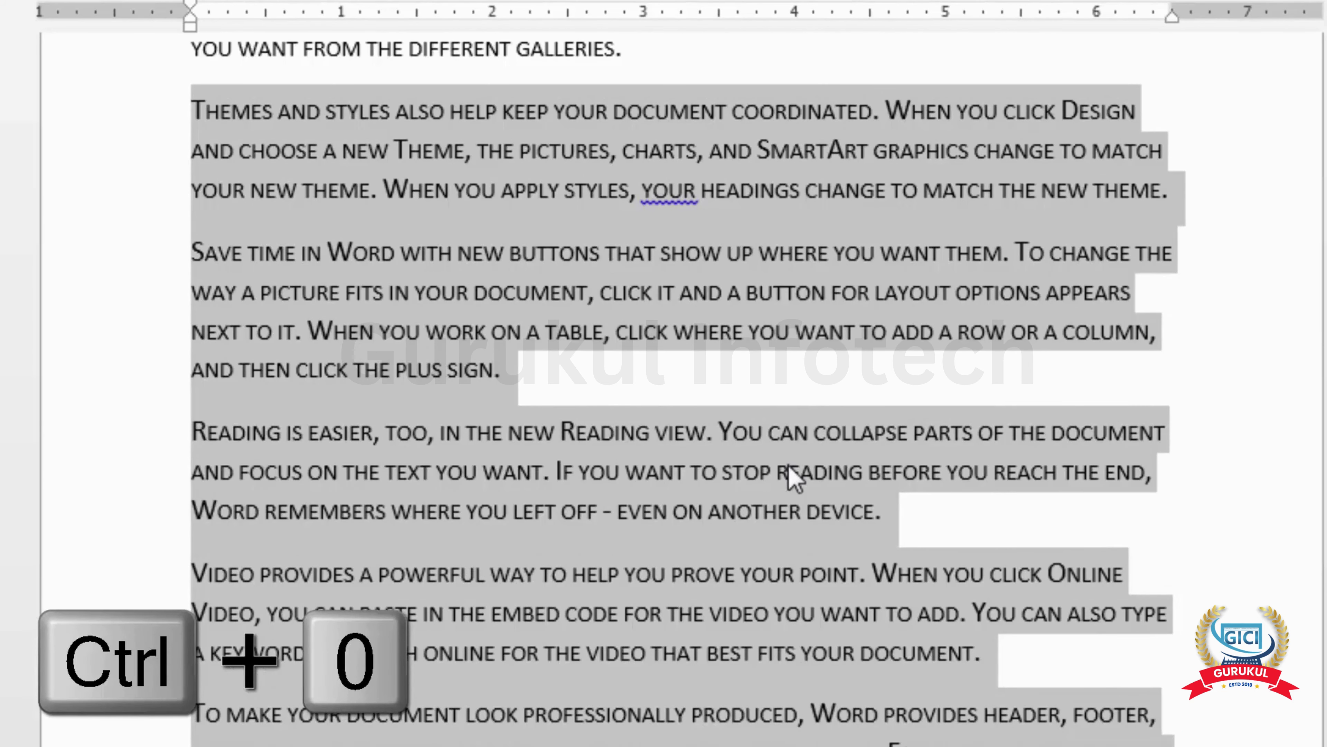
pyautogui.hotkey('ctrl', '0')
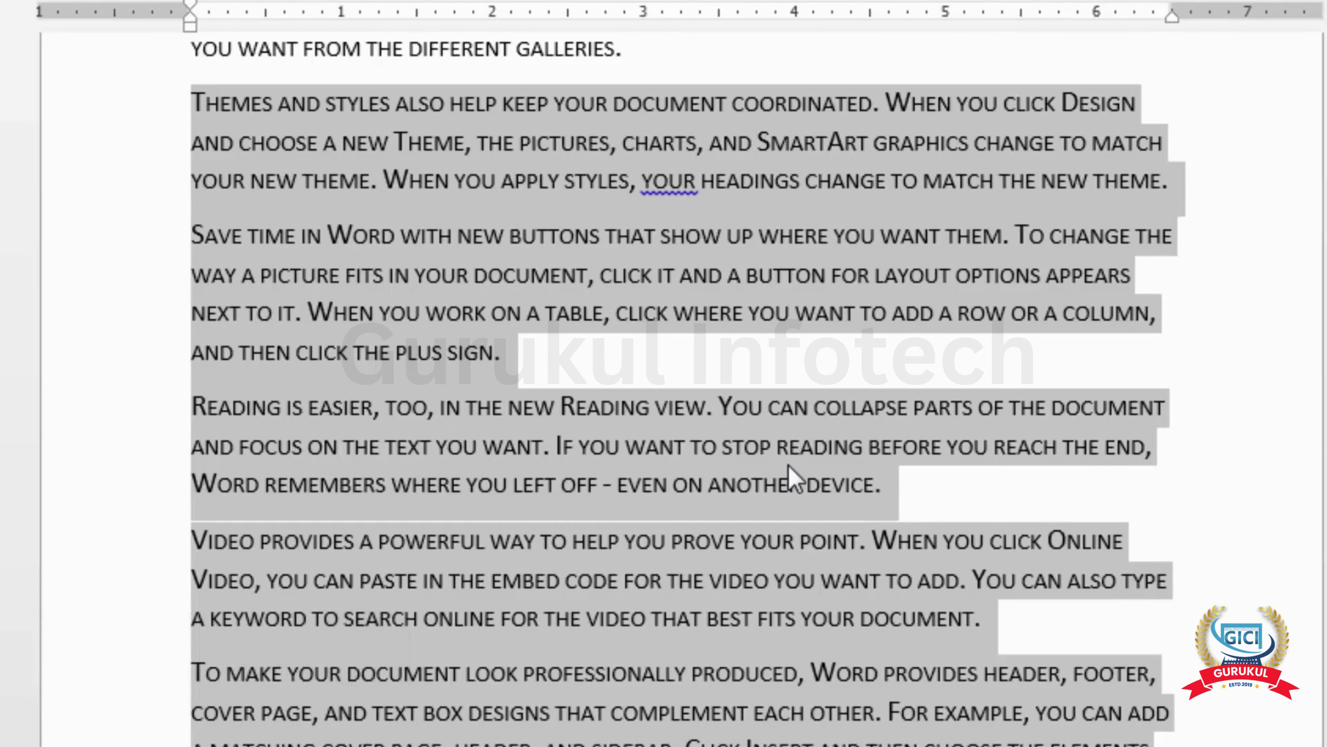
pyautogui.hotkey('ctrl', '0')
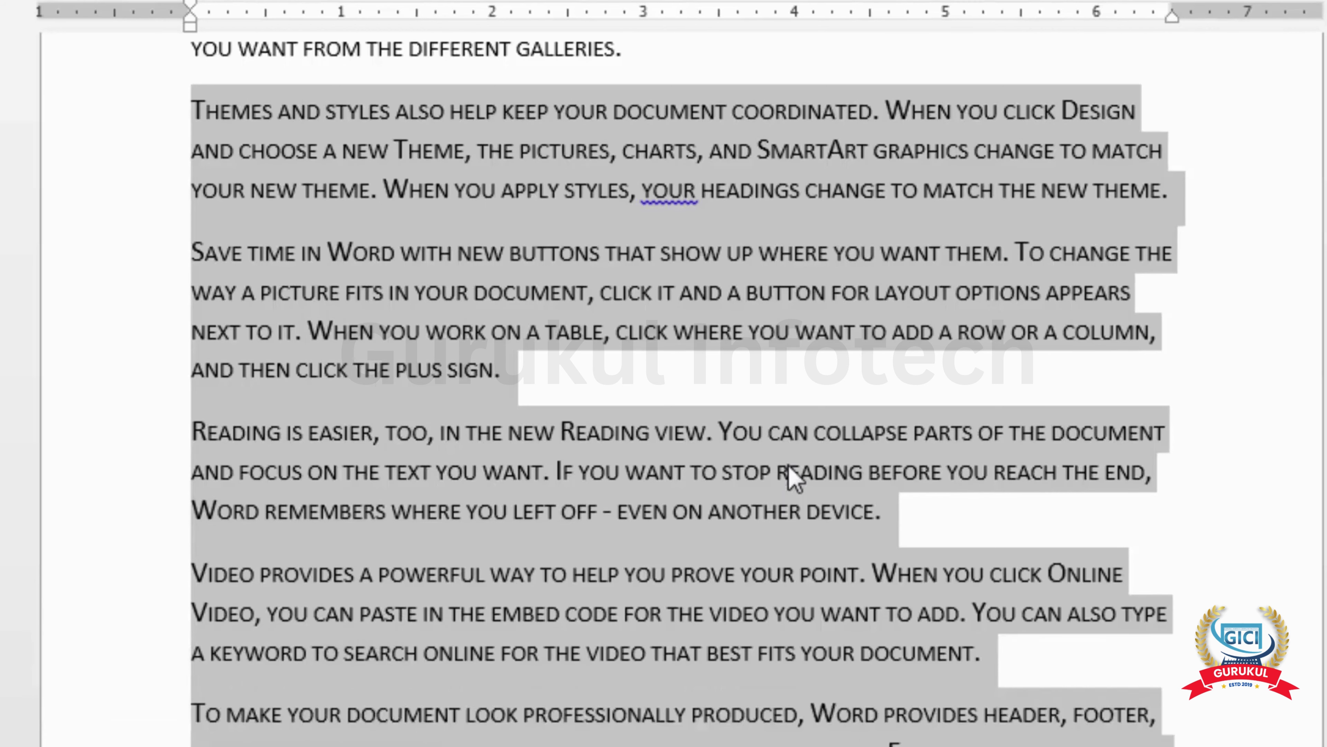
pyautogui.hotkey('ctrl', '0')
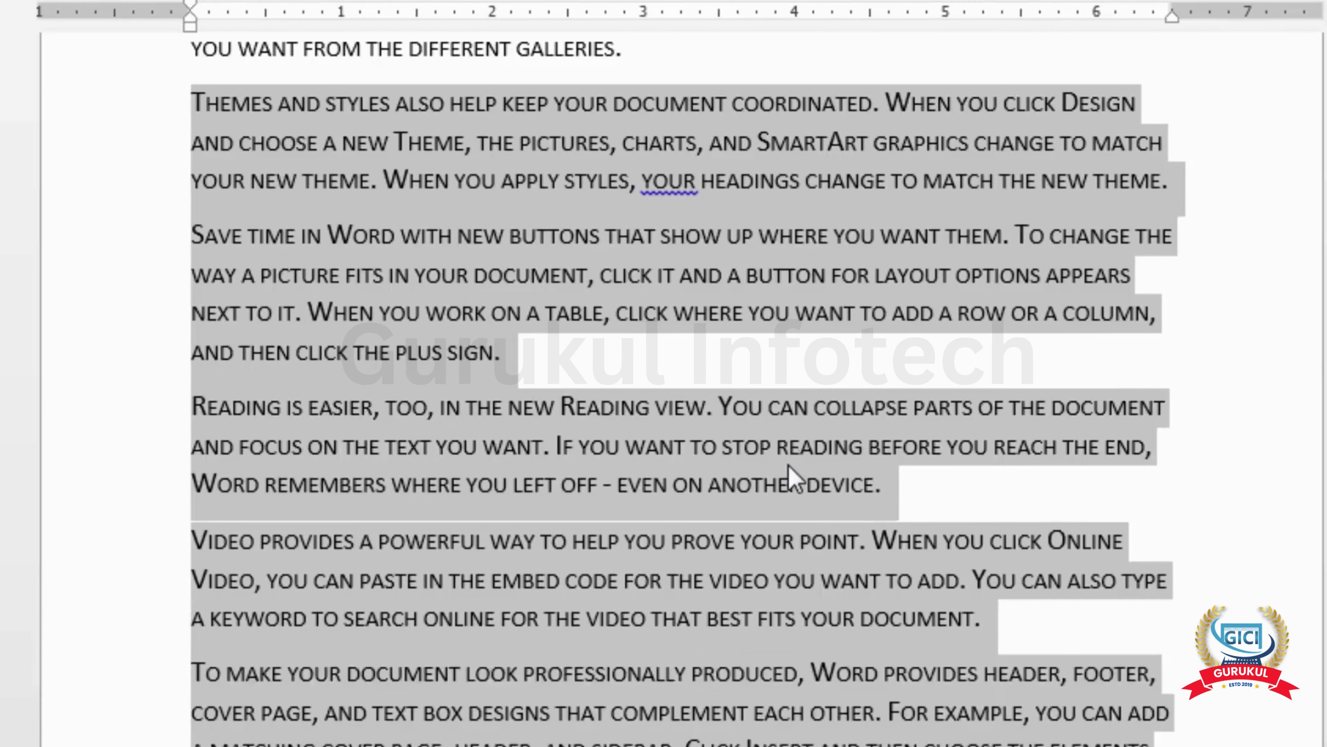
# Apply single, double and 1.5 line spacing in turn to the selected paragraphs, and return them to single spacing.
pyautogui.hotkey('ctrl', '1')
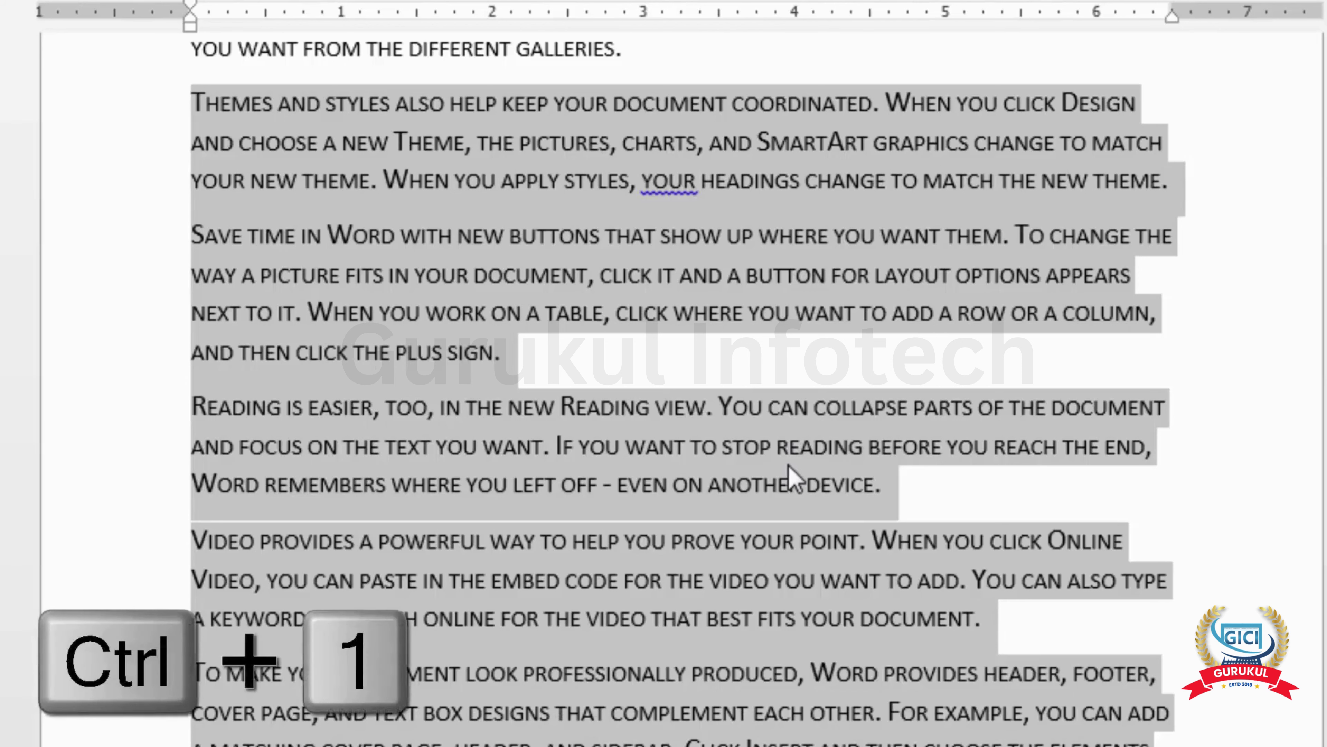
pyautogui.hotkey('ctrl', '1')
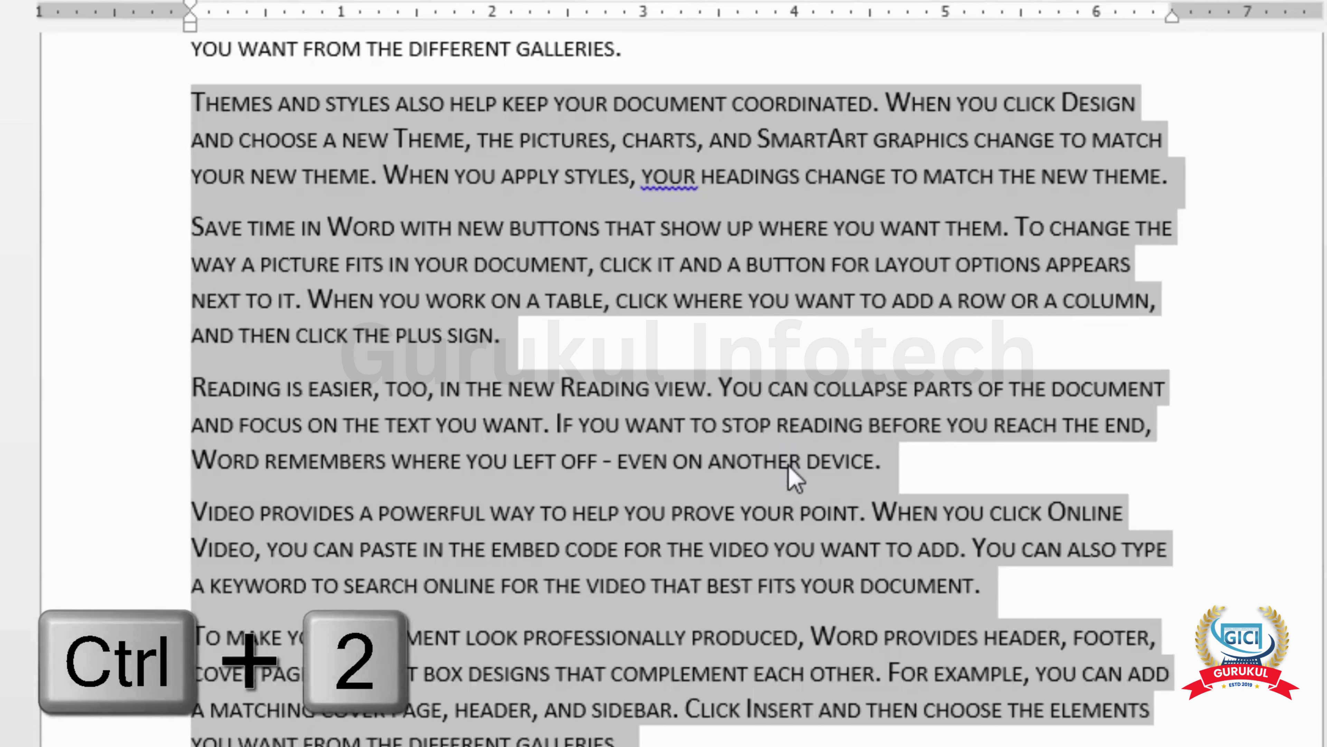
pyautogui.hotkey('ctrl', '2')
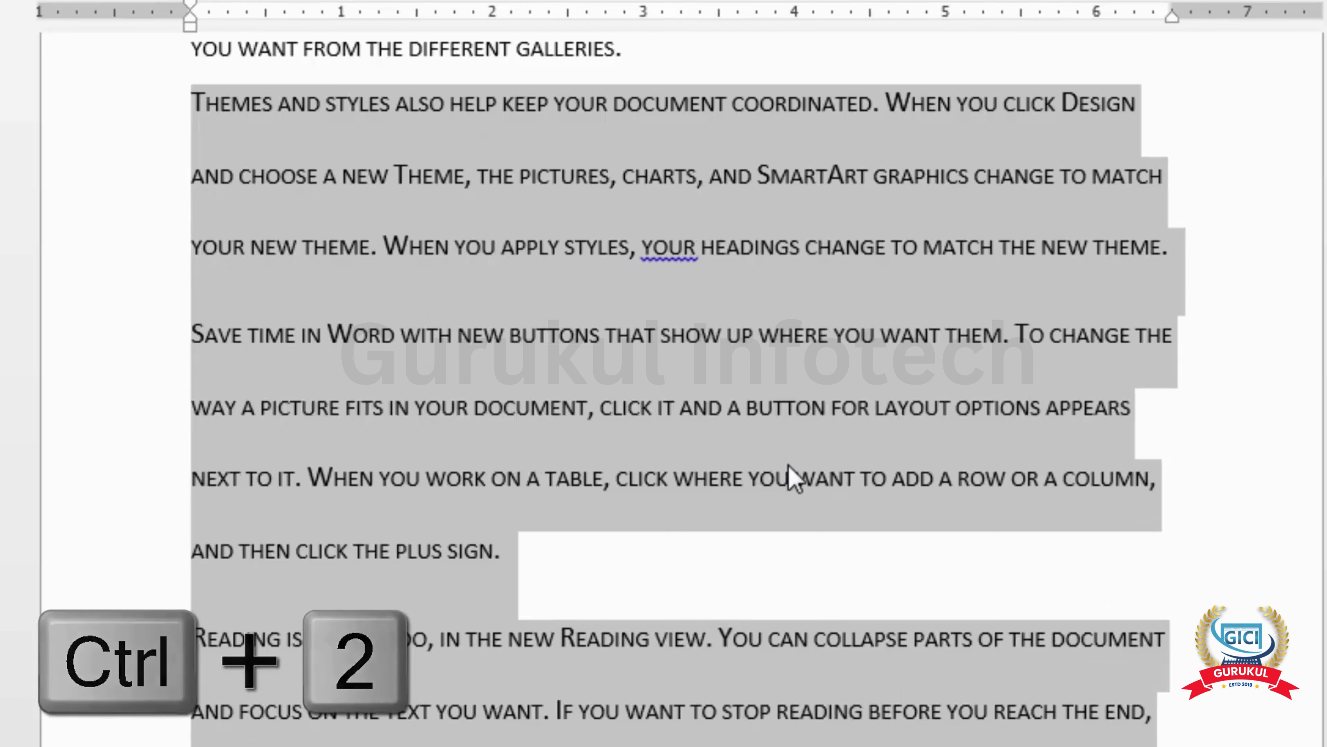
pyautogui.hotkey('ctrl', '5')
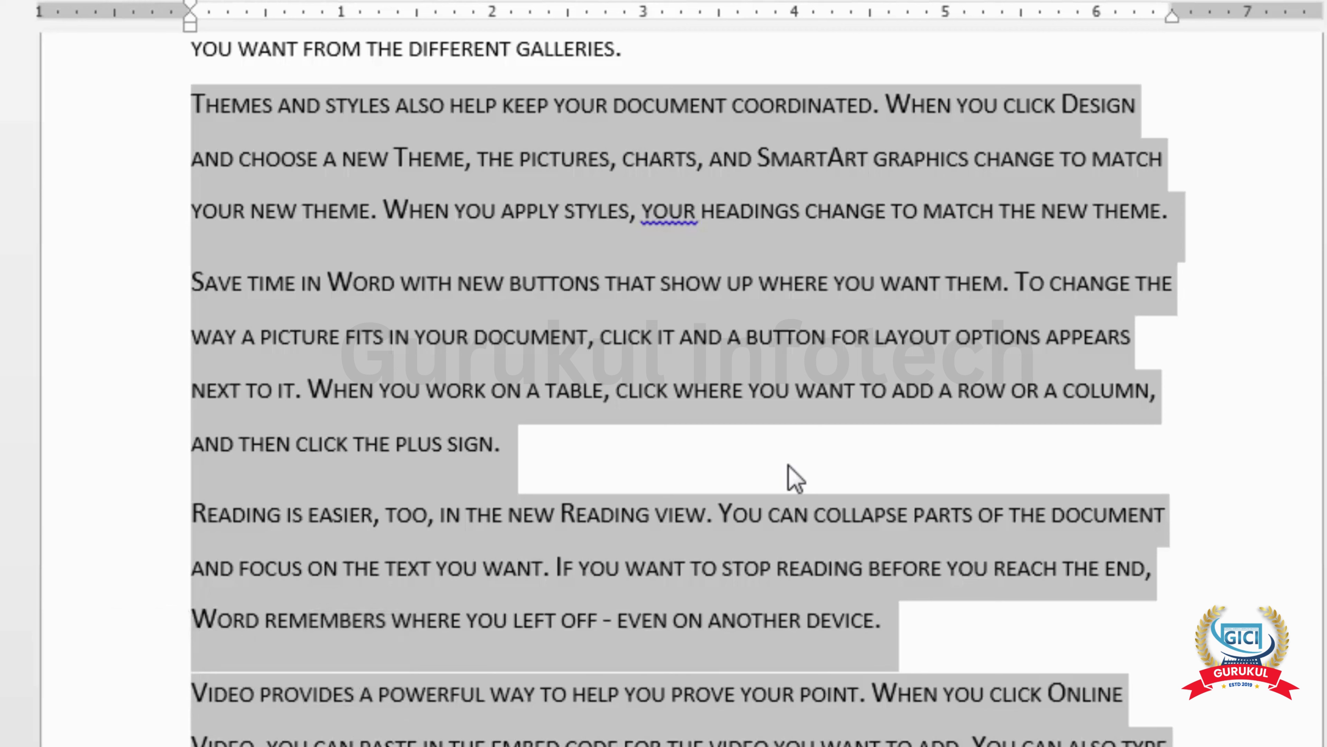
pyautogui.hotkey('ctrl', '1')
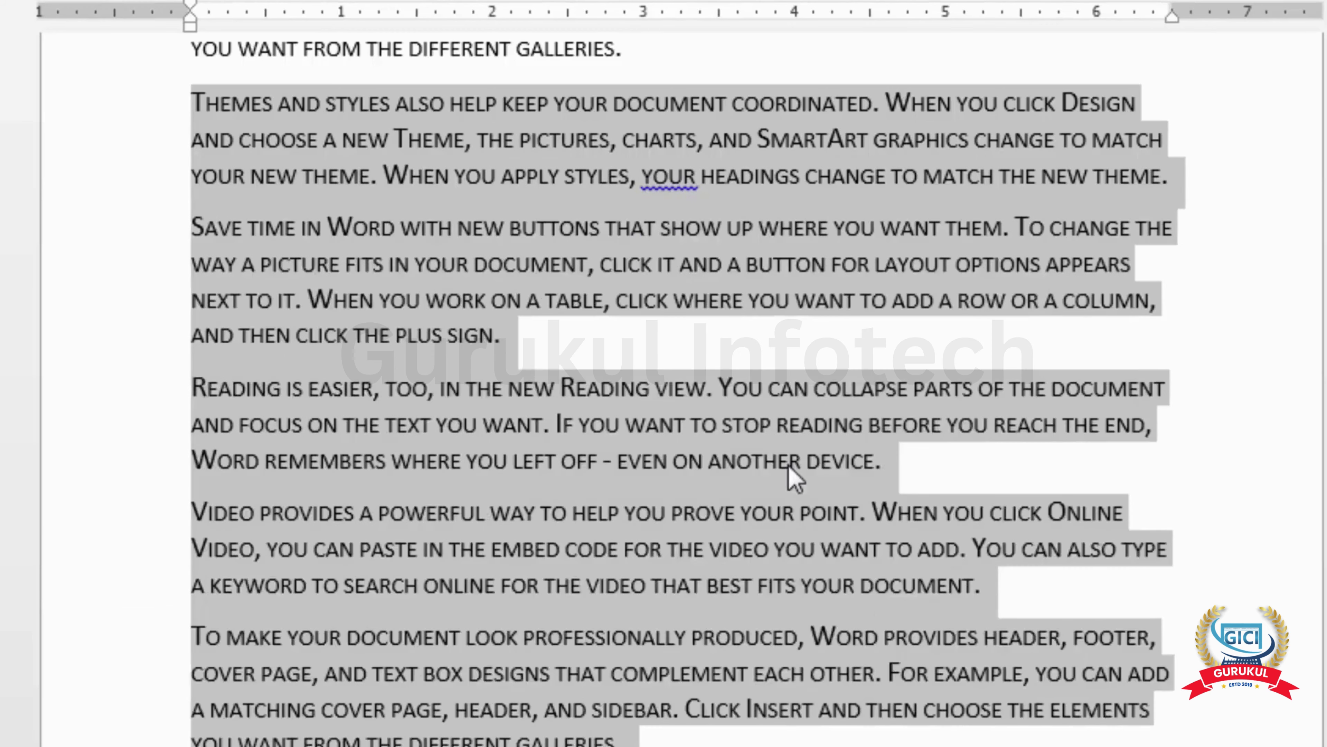
pyautogui.click(794, 467)
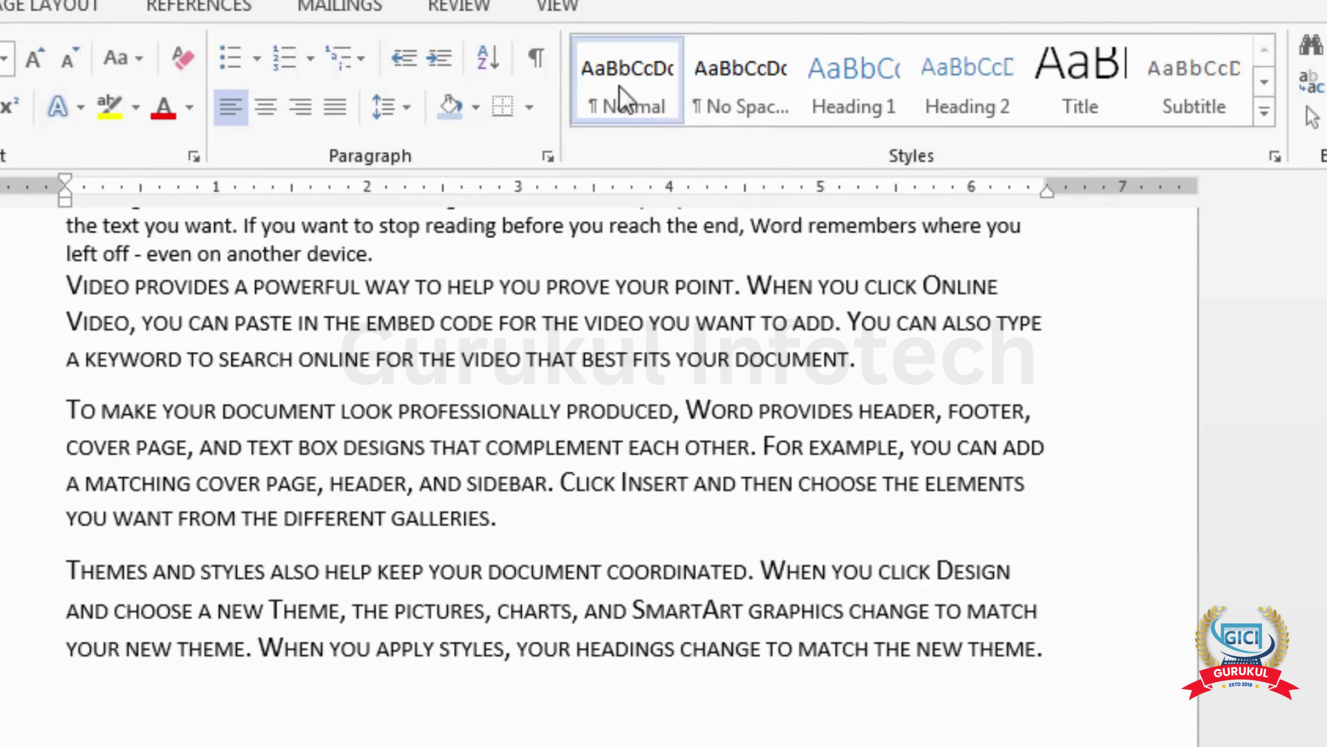
# Apply the Heading 1, Heading 2 and Normal styles in turn to the "Ctrl+Alt+1" text in the shortcut table.
pyautogui.click(619, 99)
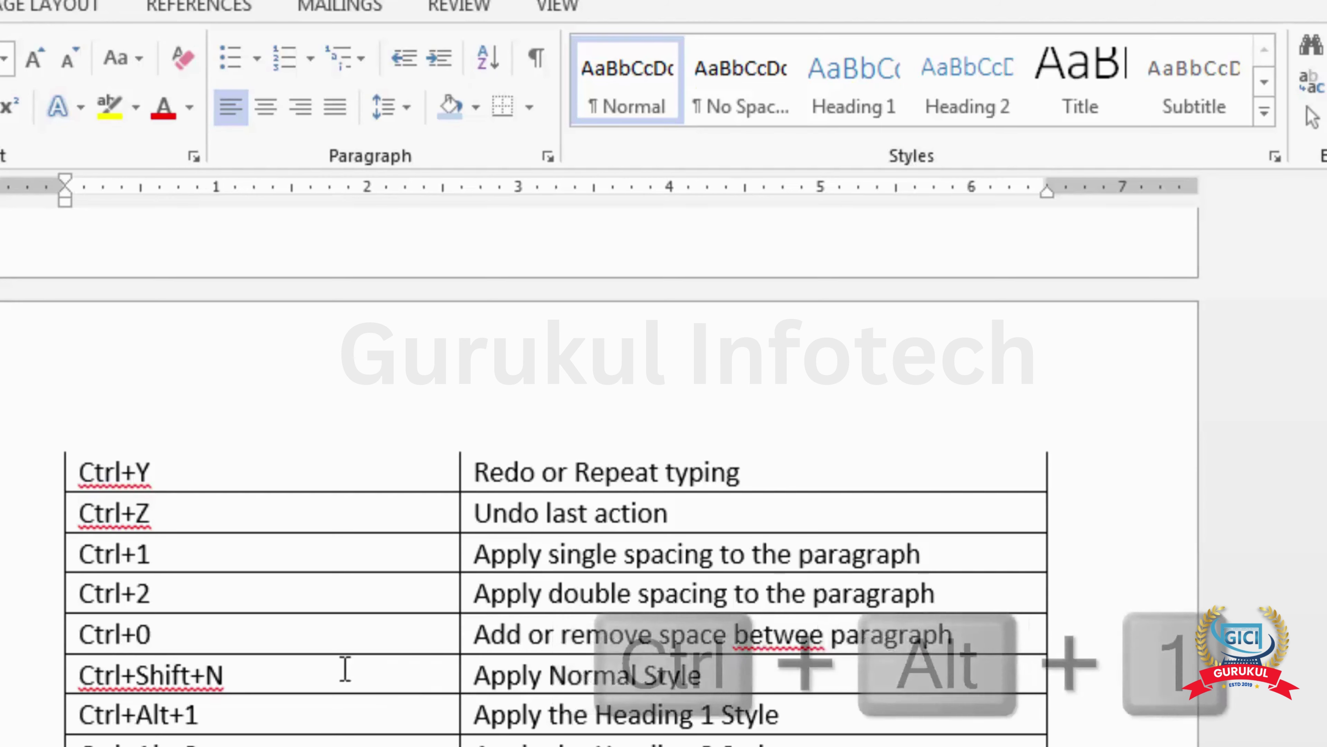
pyautogui.click(306, 711)
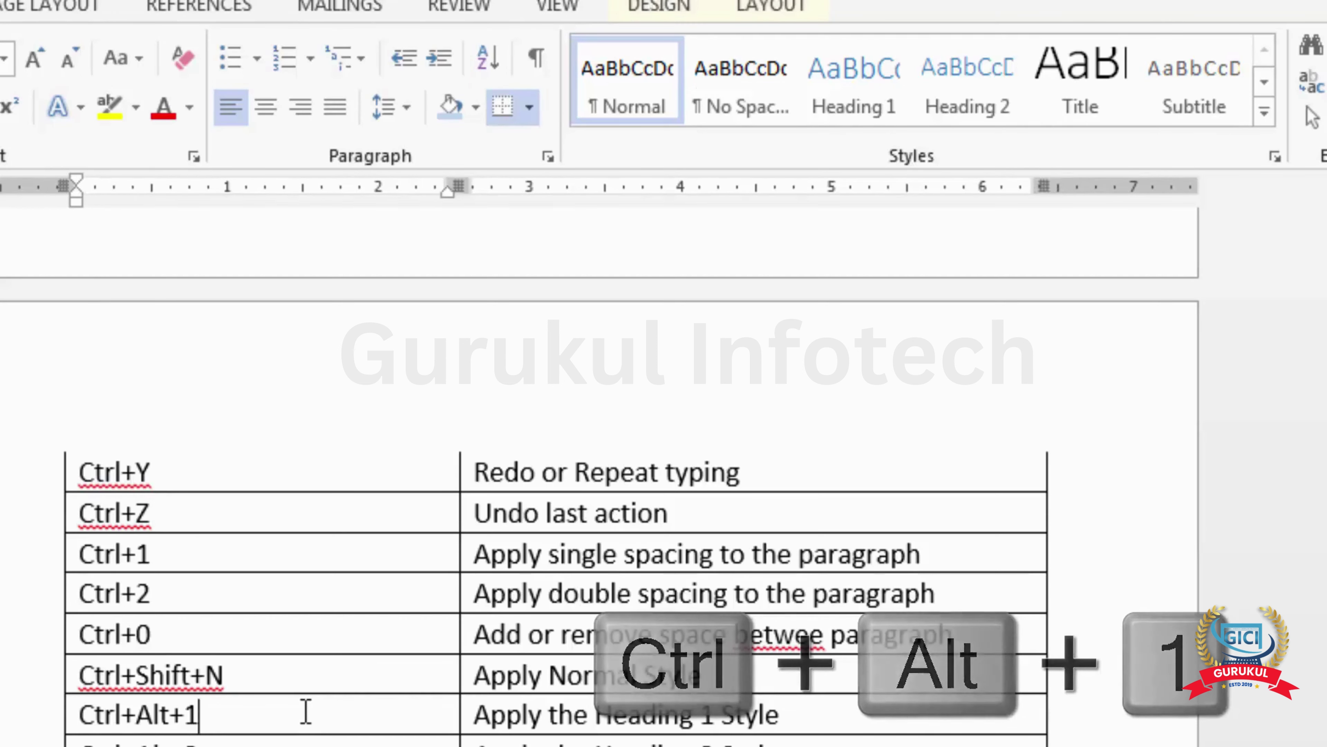
pyautogui.hotkey('ctrl', 'alt', '1')
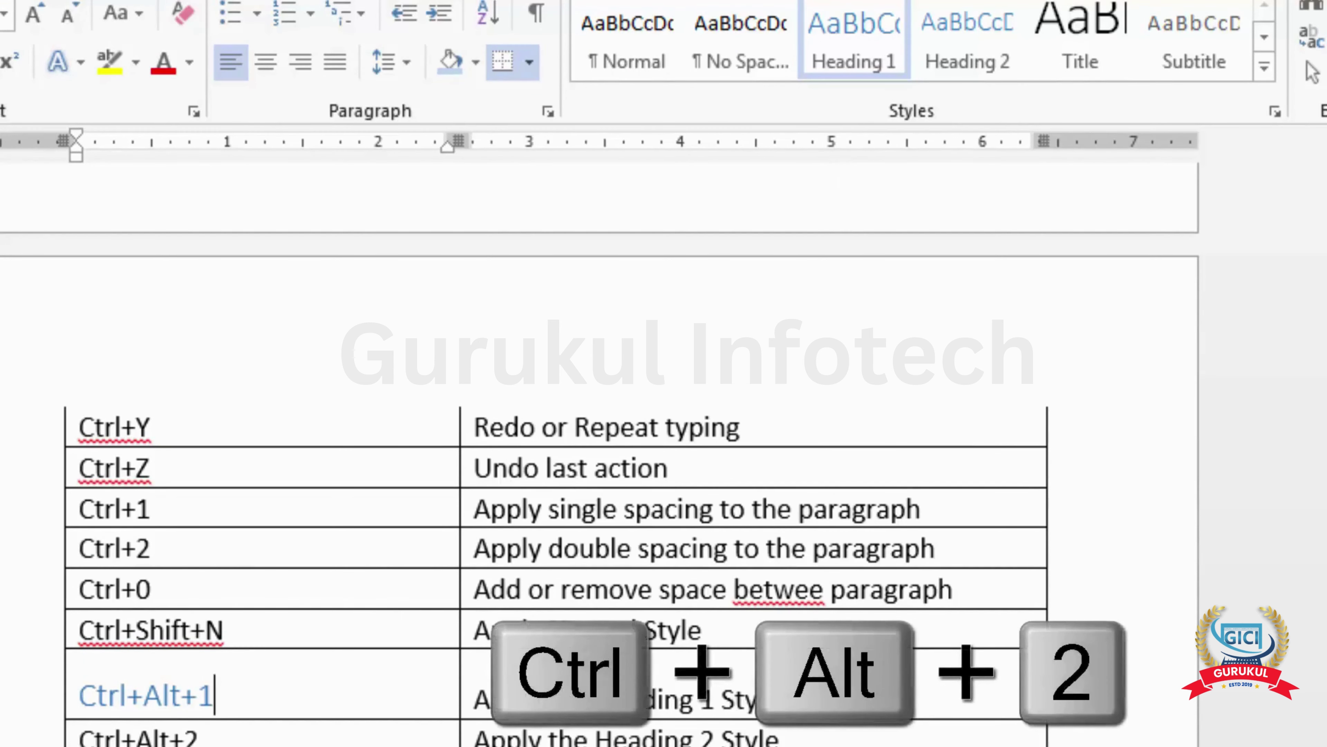
pyautogui.hotkey('ctrl', 'alt', '2')
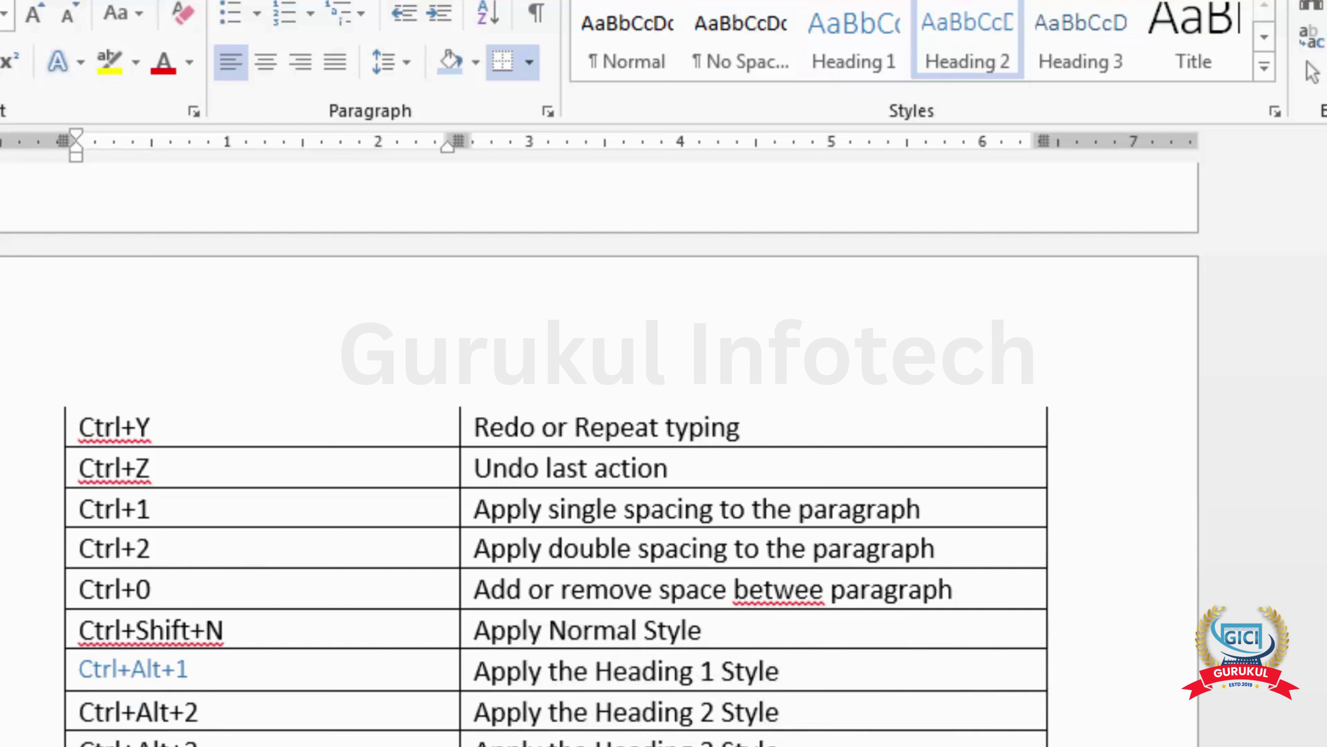
pyautogui.hotkey('ctrl', 'shift', 'n')
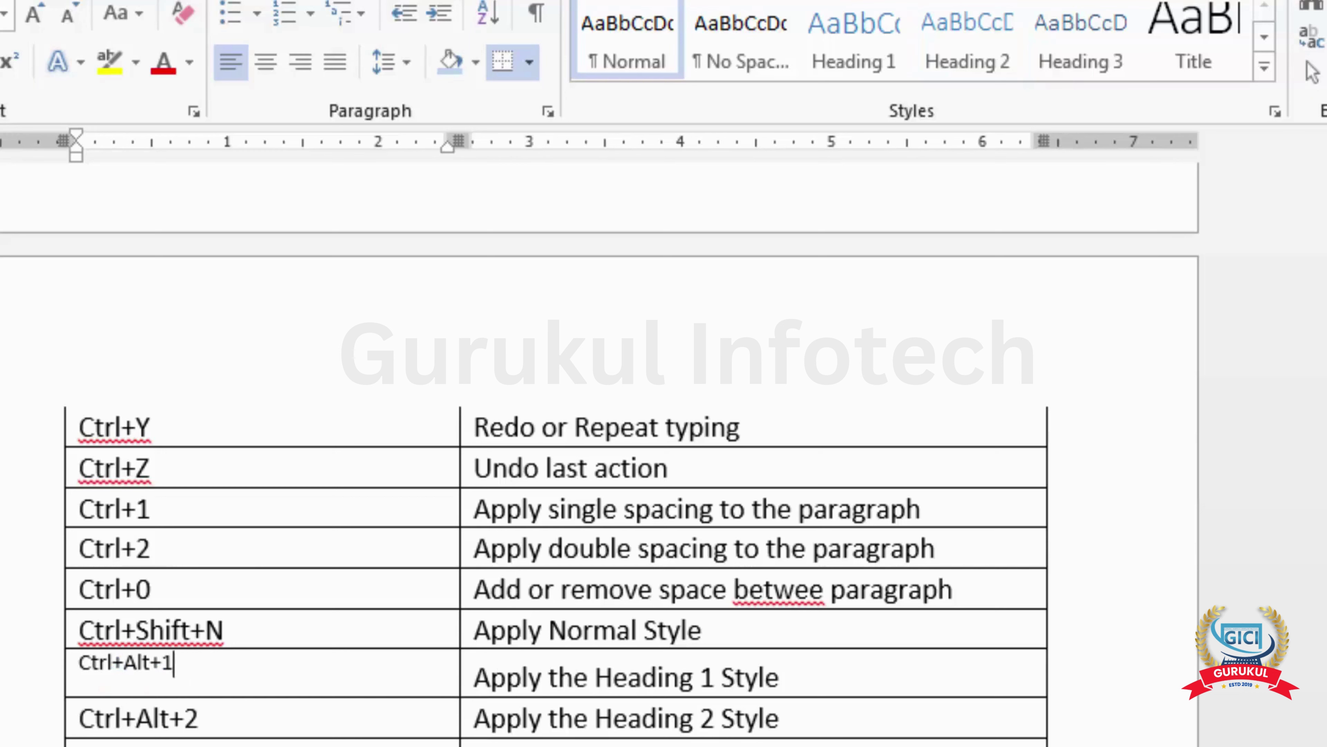
# Undo the style changes made to the "Ctrl+Alt+1" text.
pyautogui.hotkey('ctrl', 'z')
pyautogui.hotkey('ctrl', 'z')
pyautogui.hotkey('ctrl', 'z')
pyautogui.hotkey('ctrl', 'z')
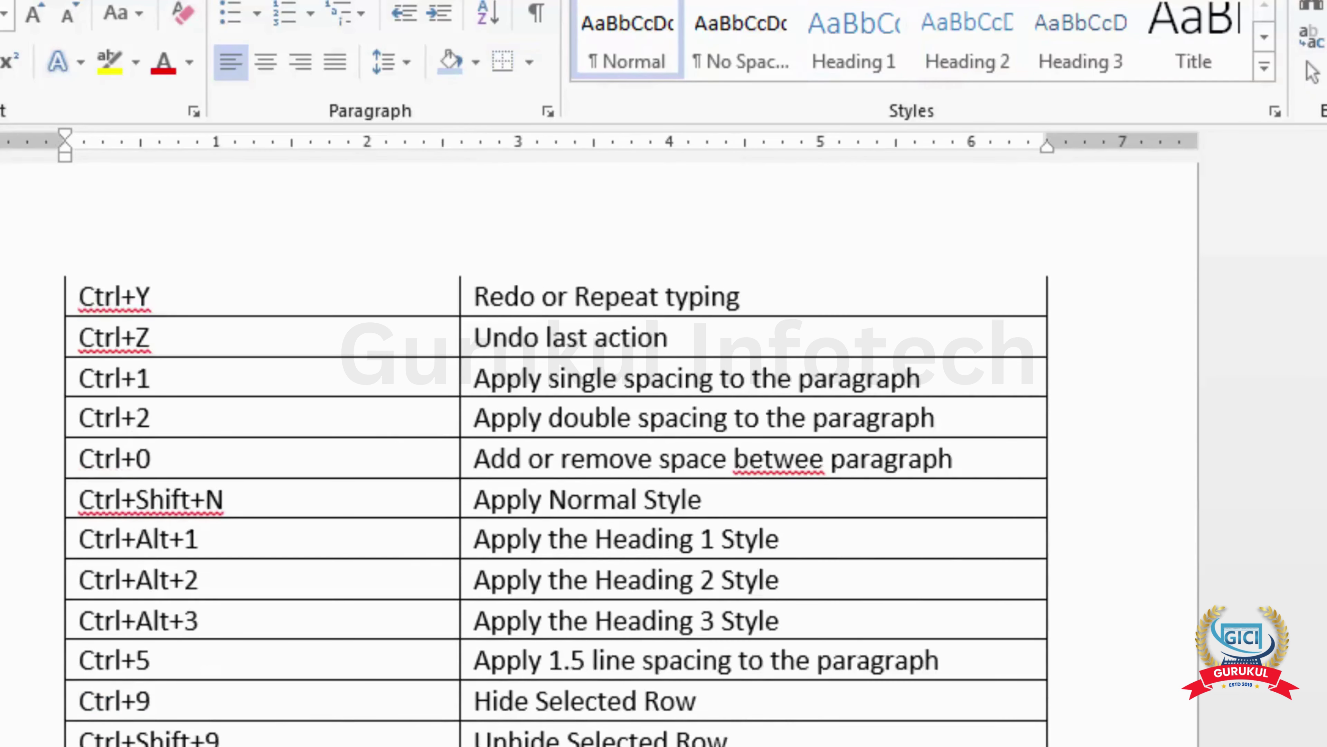
# Examine the shortcut table rows for hiding and unhiding selected rows and columns, from Ctrl+9 to Ctrl+Shift+0.
pyautogui.moveTo(167, 705); pyautogui.dragTo(94, 710)
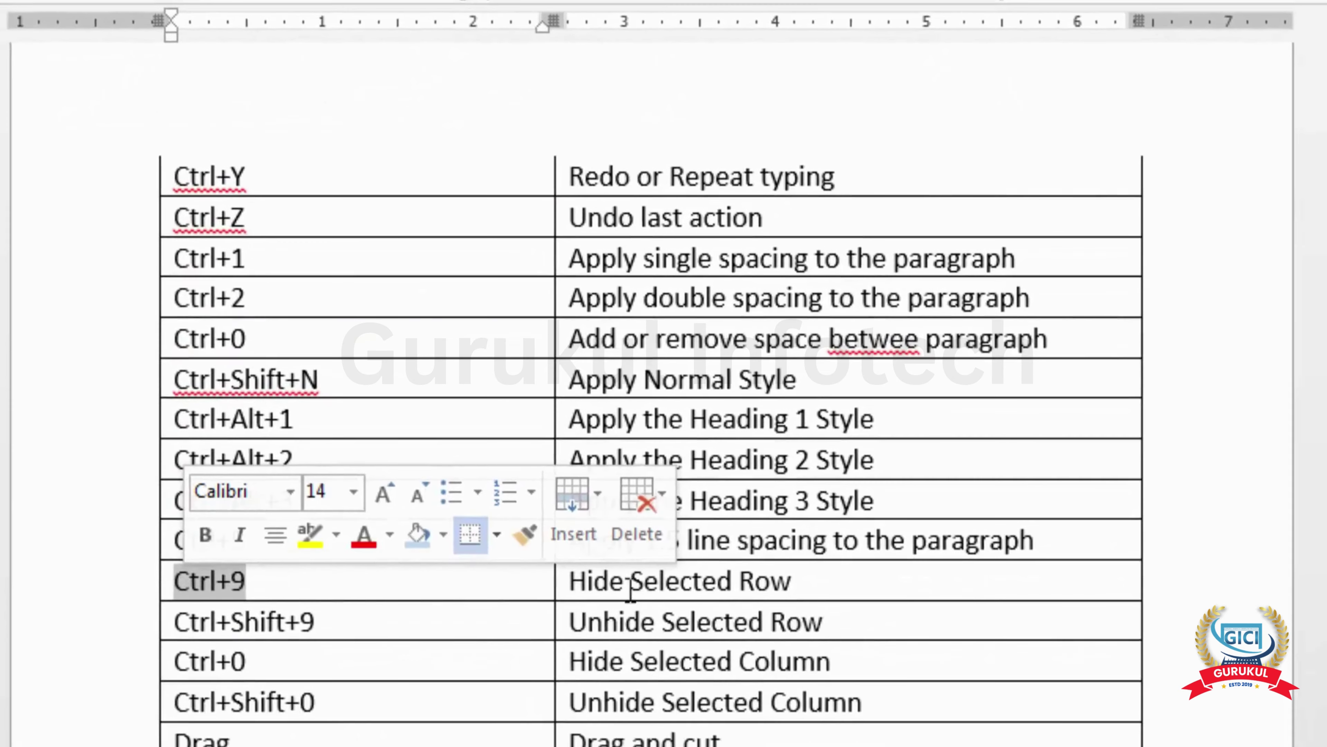
pyautogui.click(362, 625)
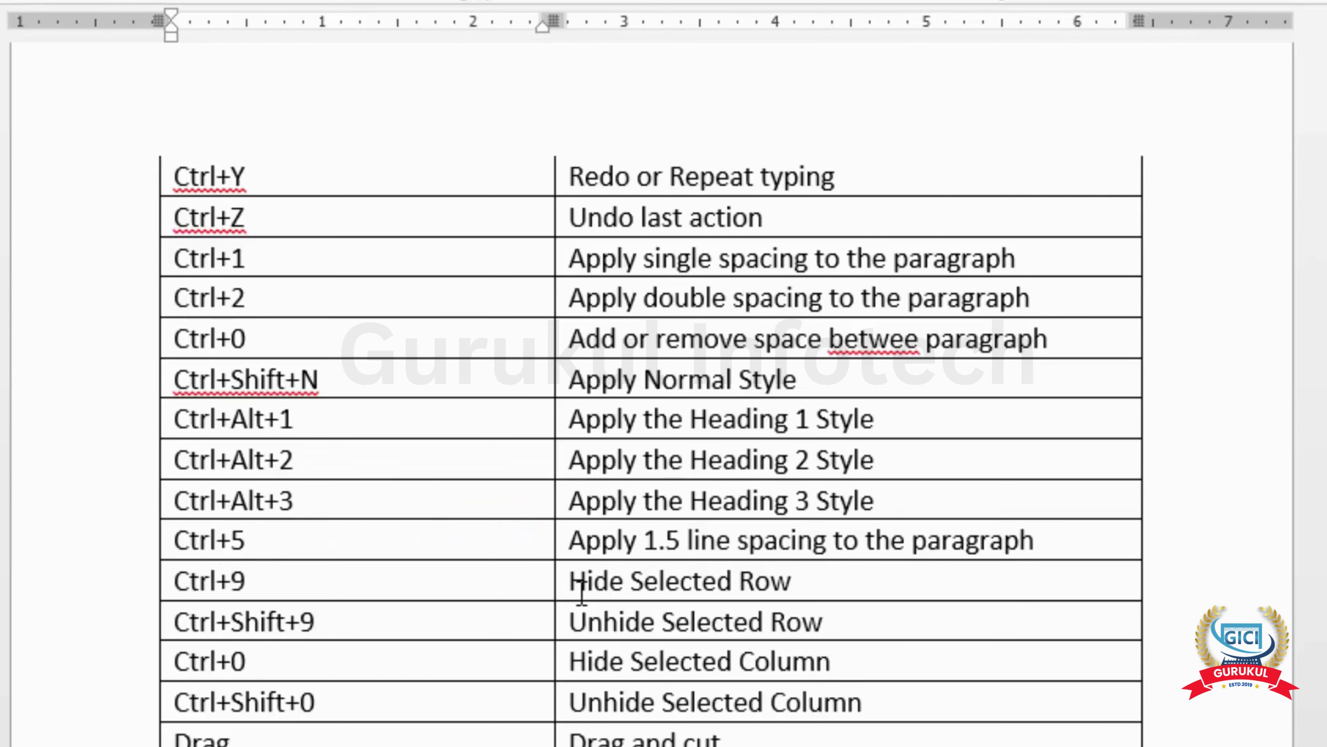
pyautogui.moveTo(567, 581); pyautogui.dragTo(889, 706)
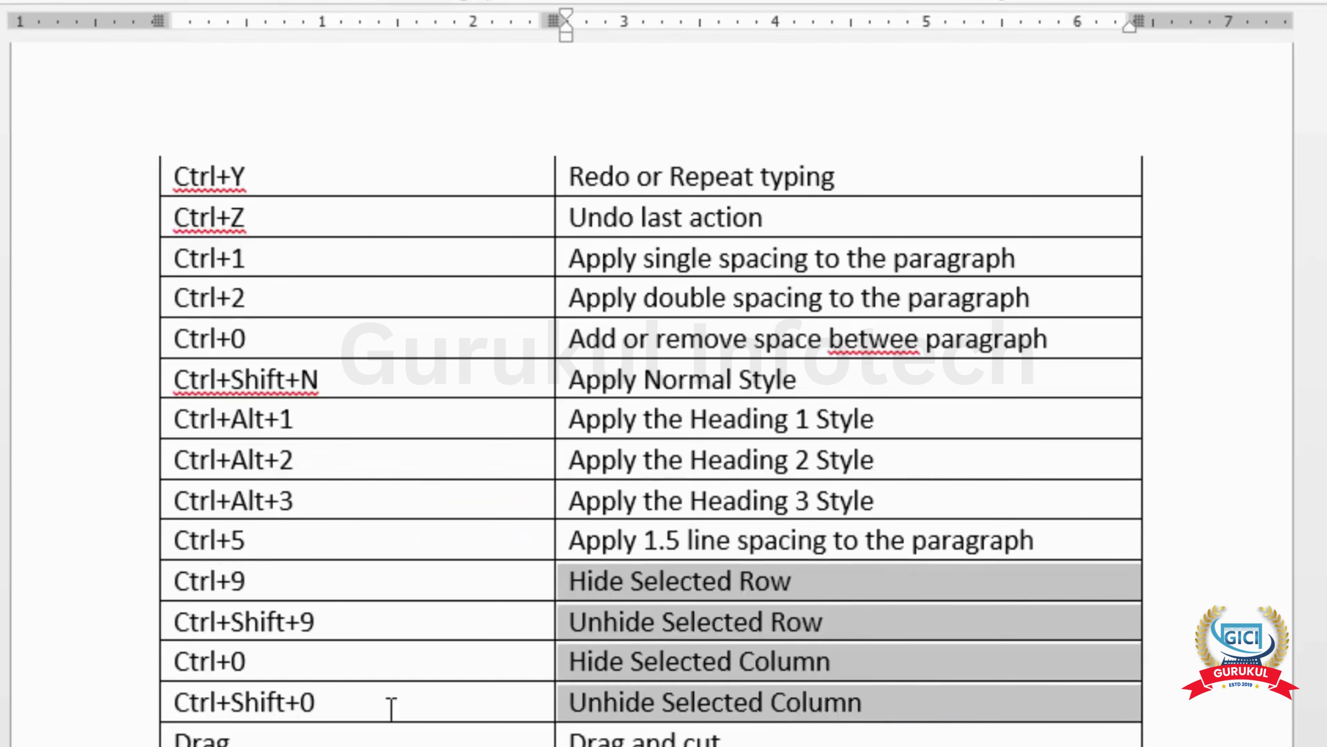
pyautogui.scroll(-1, 391, 709)
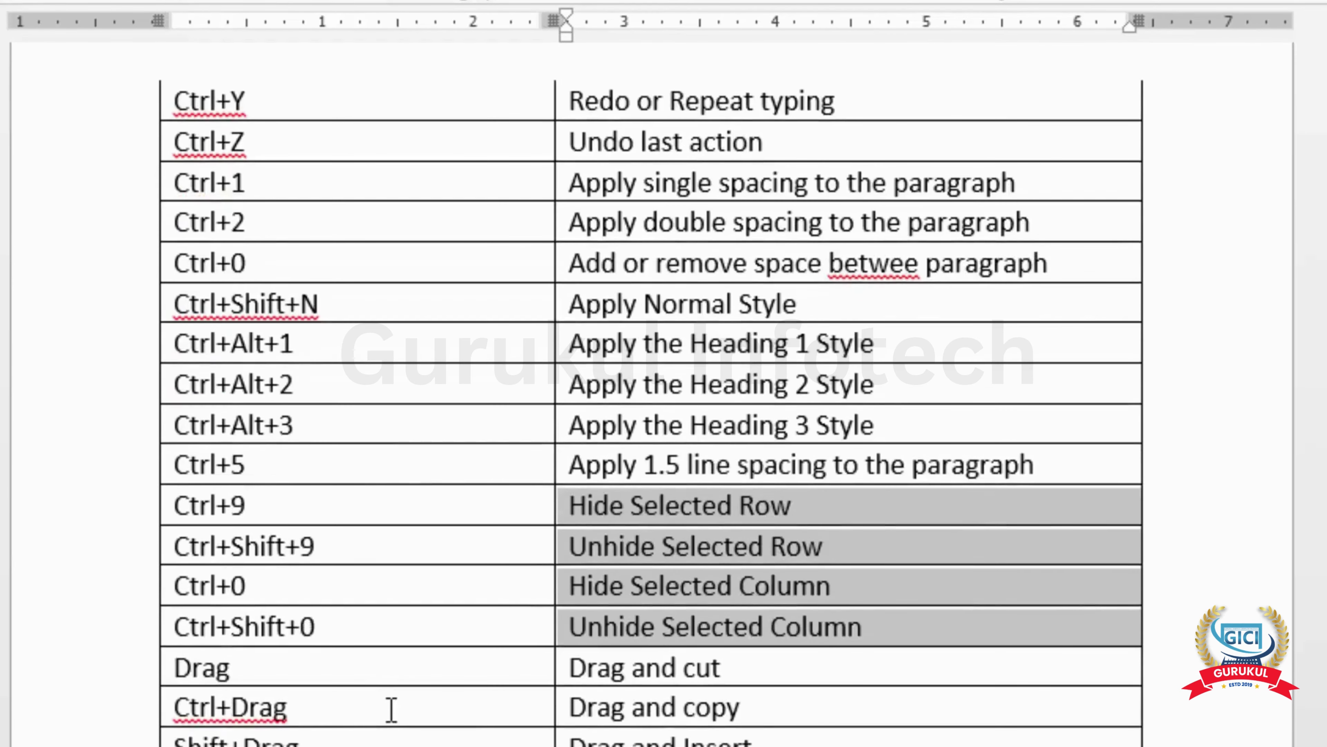
# Go through the shortcut table rows from the Drag actions down to the function keys, including F1, F2 and Shift+F8.
pyautogui.scroll(-3, 391, 709)
pyautogui.scroll(-1, 391, 709)
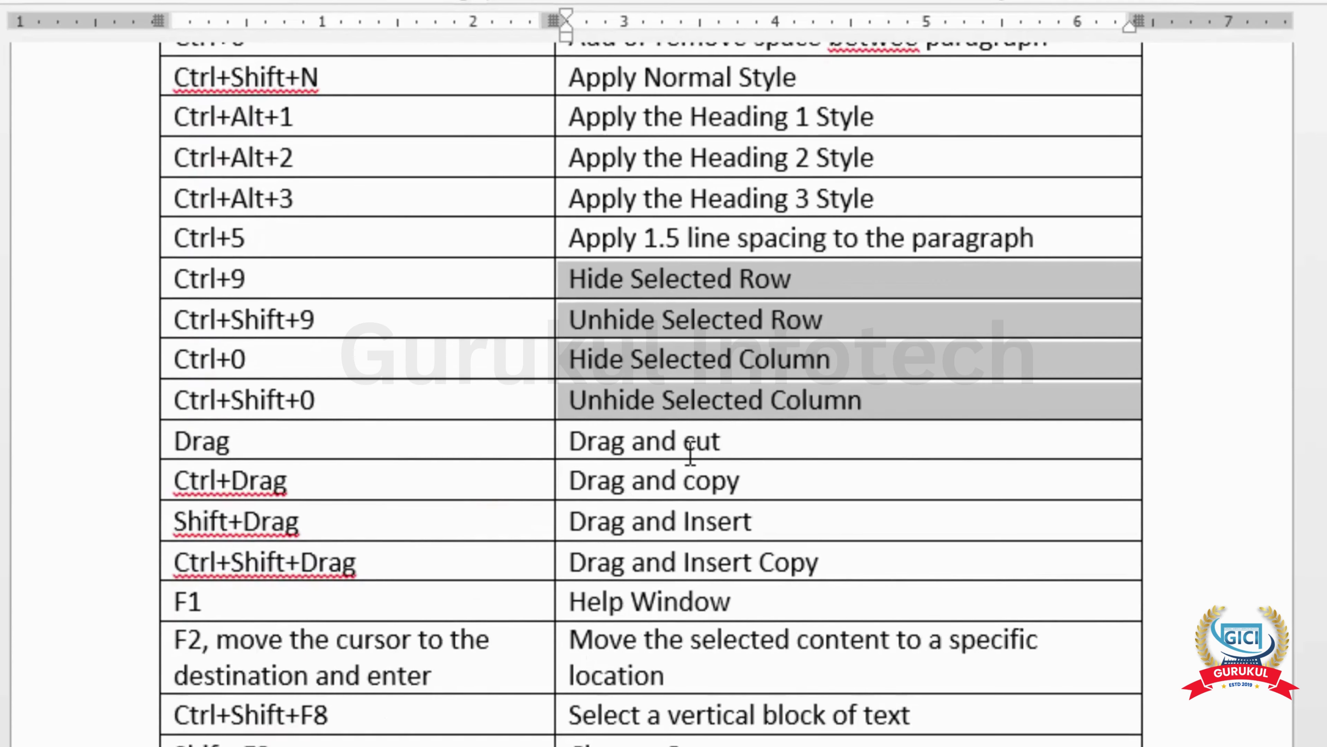
pyautogui.click(612, 481)
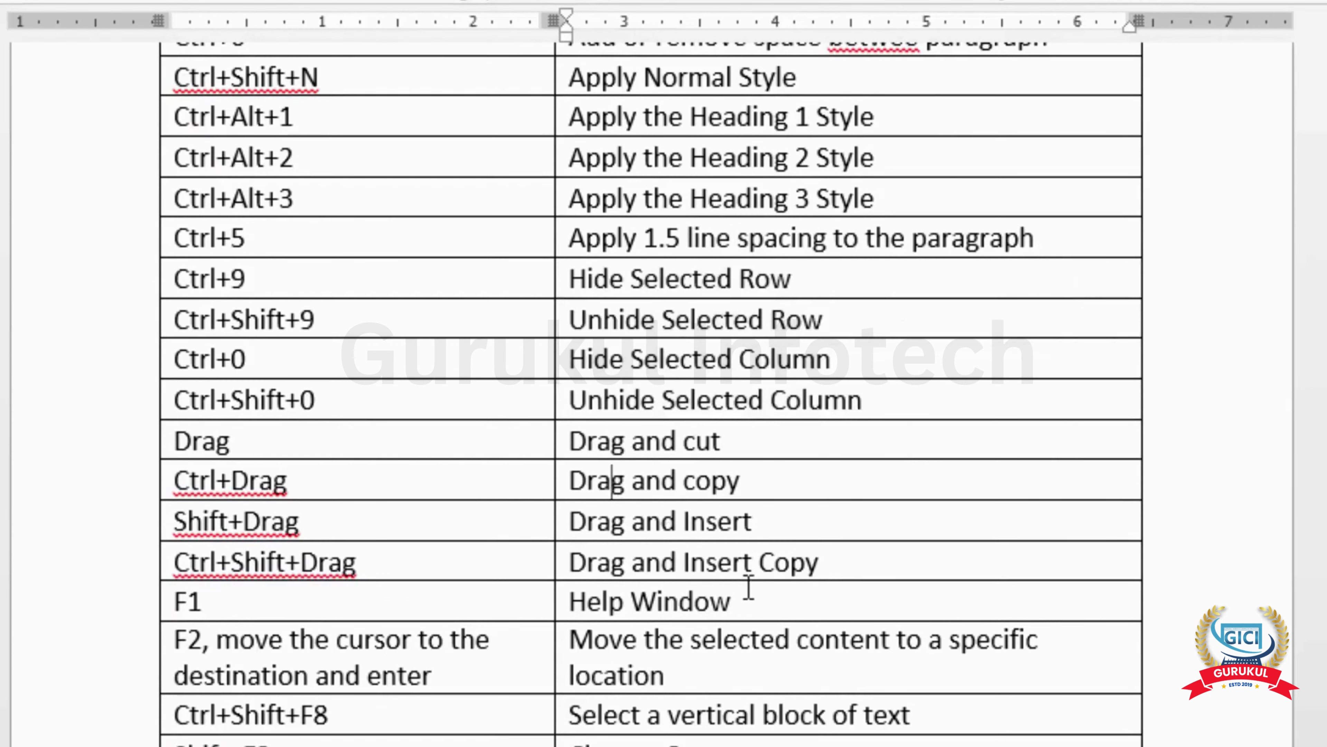
pyautogui.moveTo(747, 601); pyautogui.dragTo(388, 599)
pyautogui.scroll(-2, 510, 676)
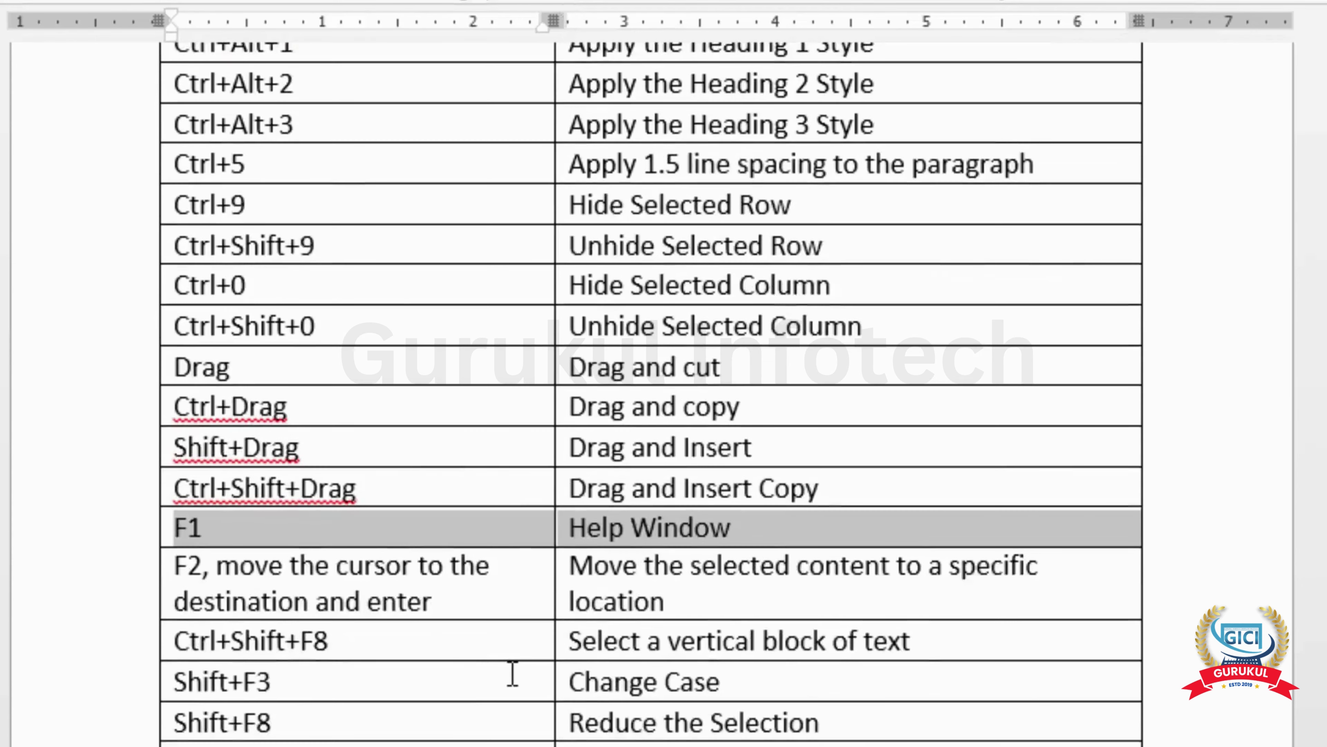
pyautogui.scroll(-2, 512, 673)
pyautogui.click(429, 515)
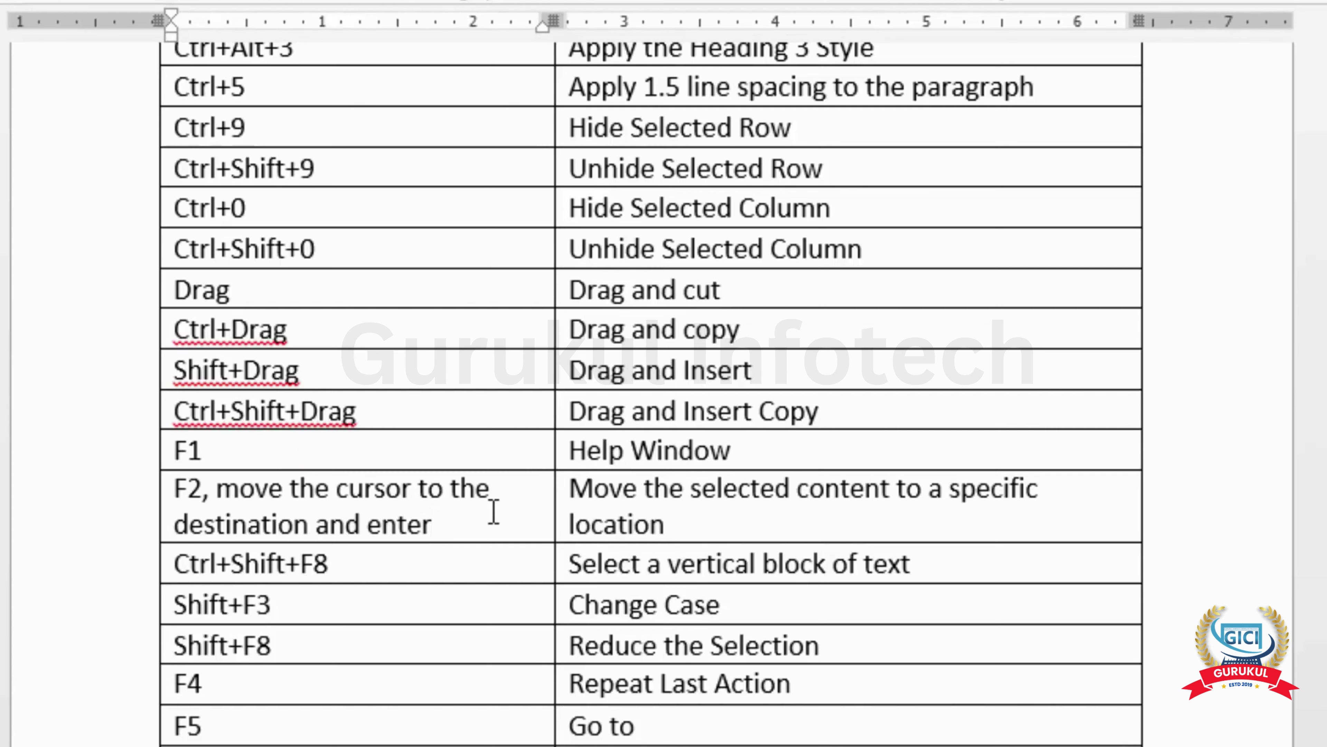
pyautogui.scroll(-2, 494, 510)
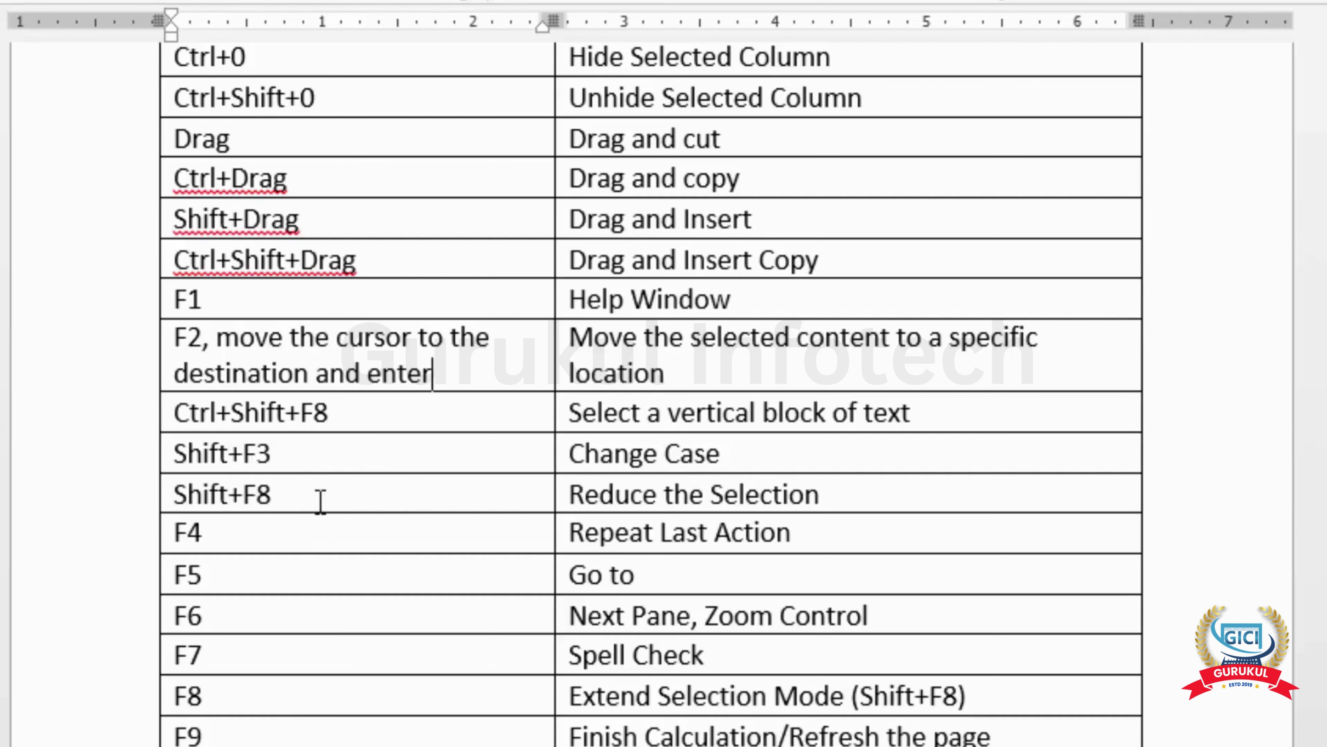
pyautogui.moveTo(473, 494); pyautogui.dragTo(700, 493)
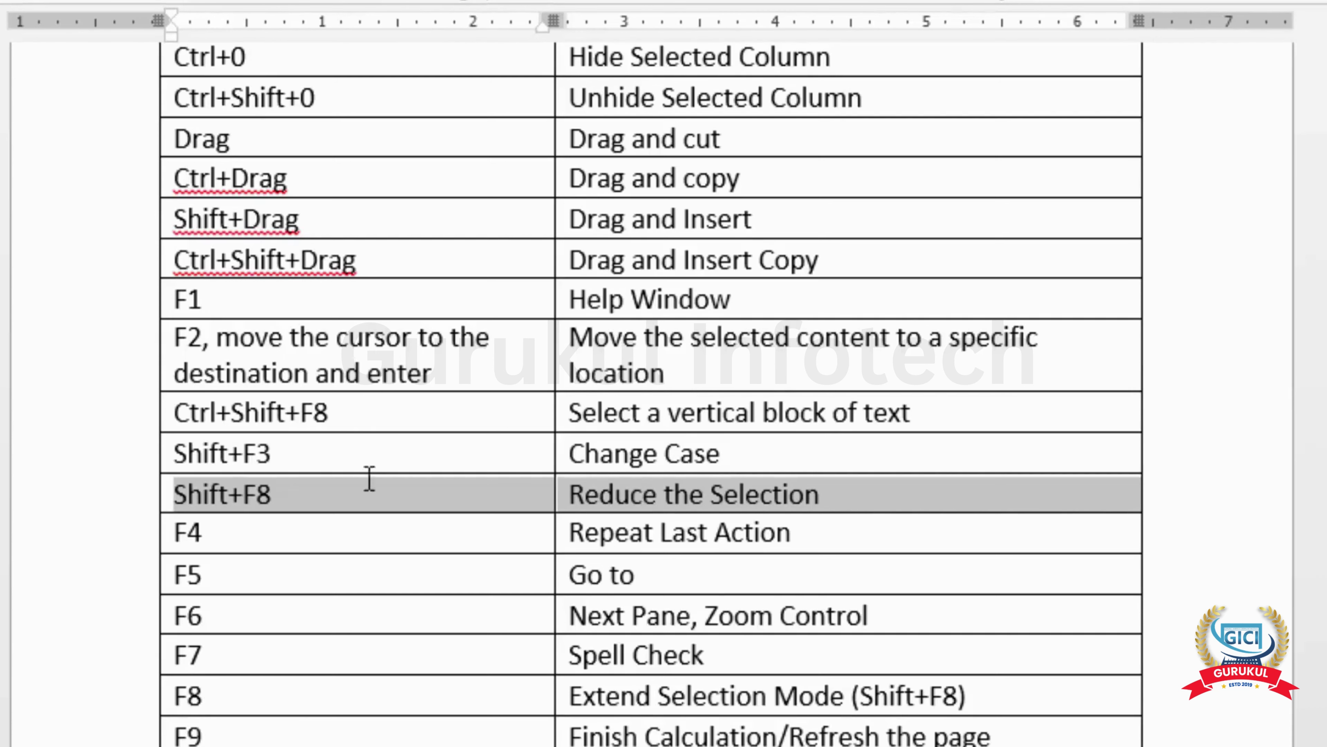
pyautogui.click(405, 527)
pyautogui.scroll(-1, 413, 626)
pyautogui.scroll(-1, 413, 626)
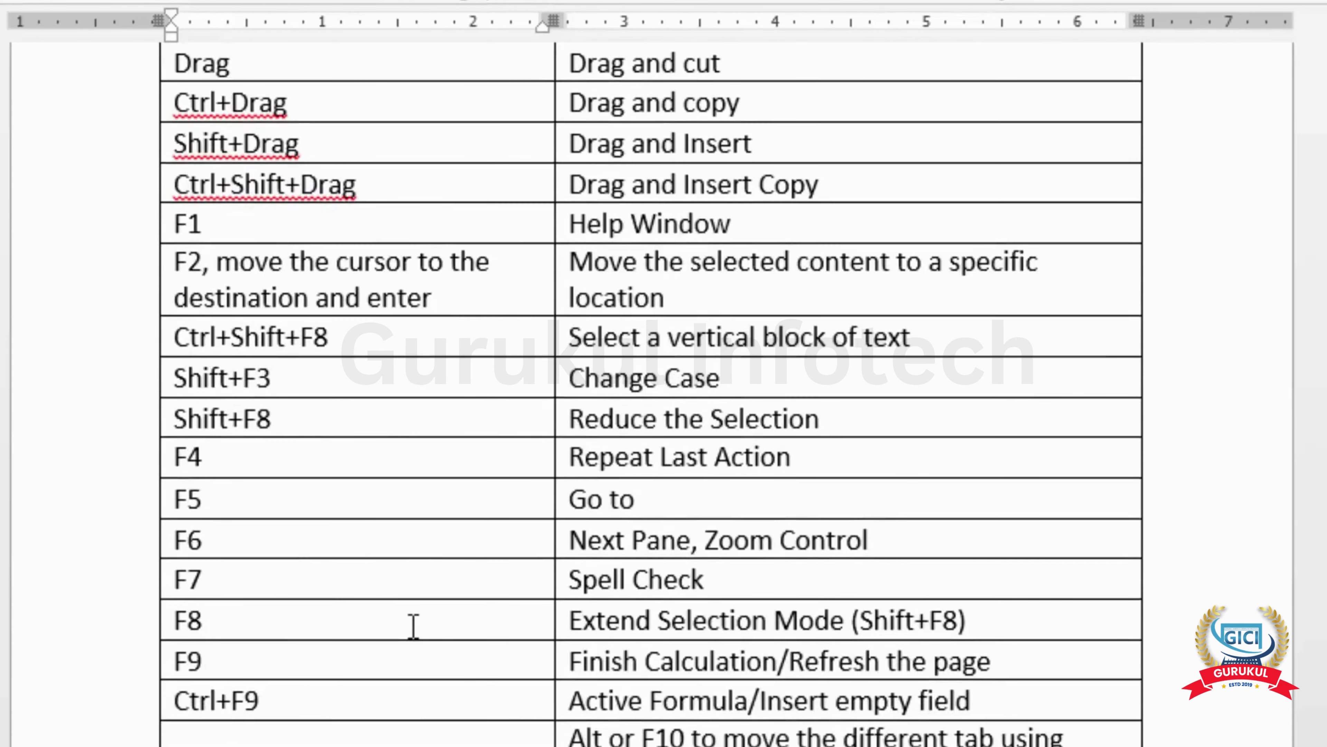
# Make the "F4" text in the shortcut table bold and repeat the same formatting on the "F5" text.
pyautogui.moveTo(197, 455); pyautogui.dragTo(155, 460)
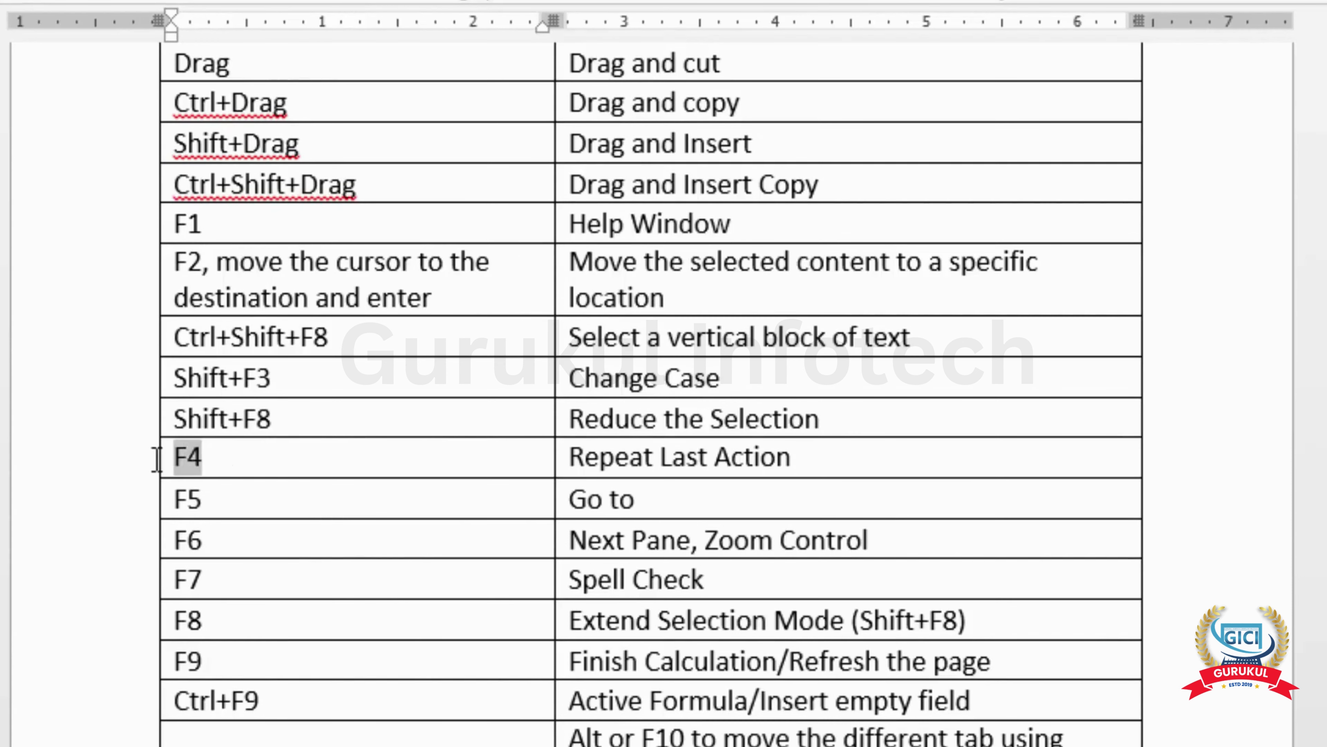
pyautogui.hotkey('ctrl', 'b')
pyautogui.moveTo(205, 503); pyautogui.dragTo(174, 502)
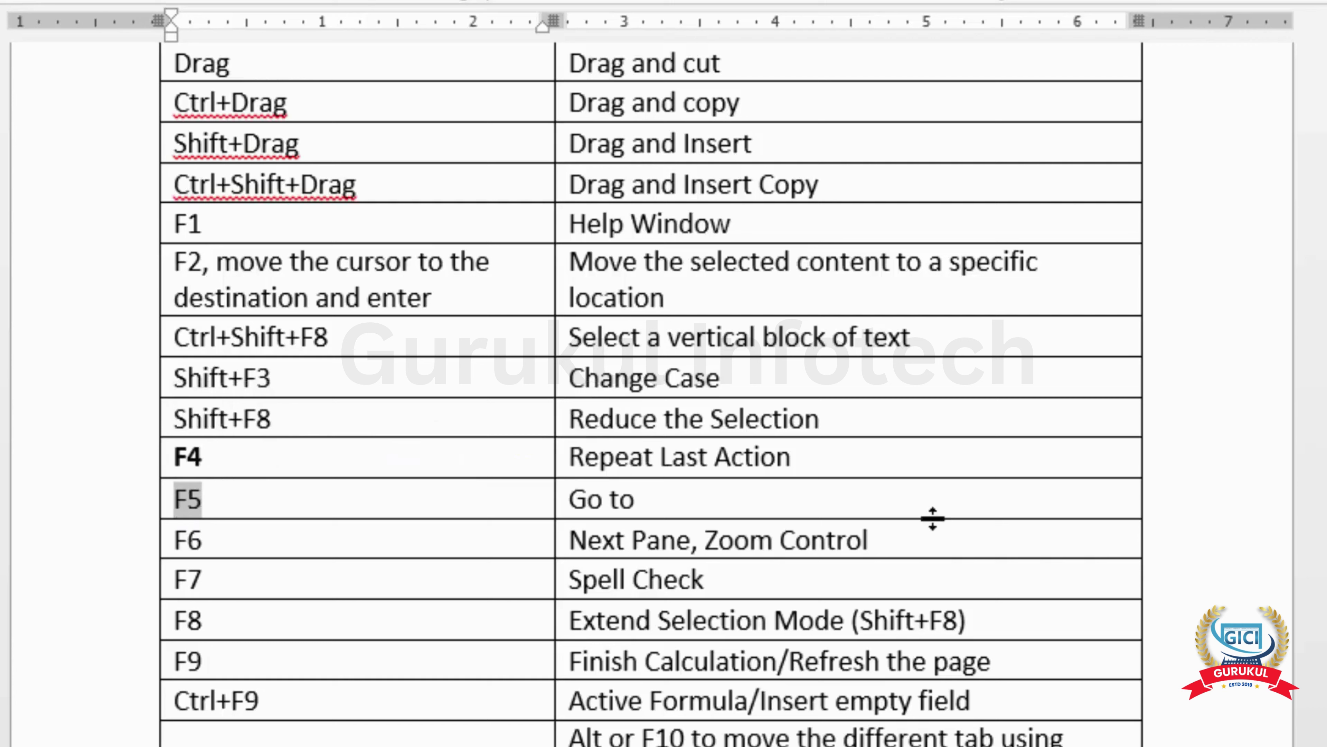
pyautogui.press('F4')
pyautogui.click(232, 500)
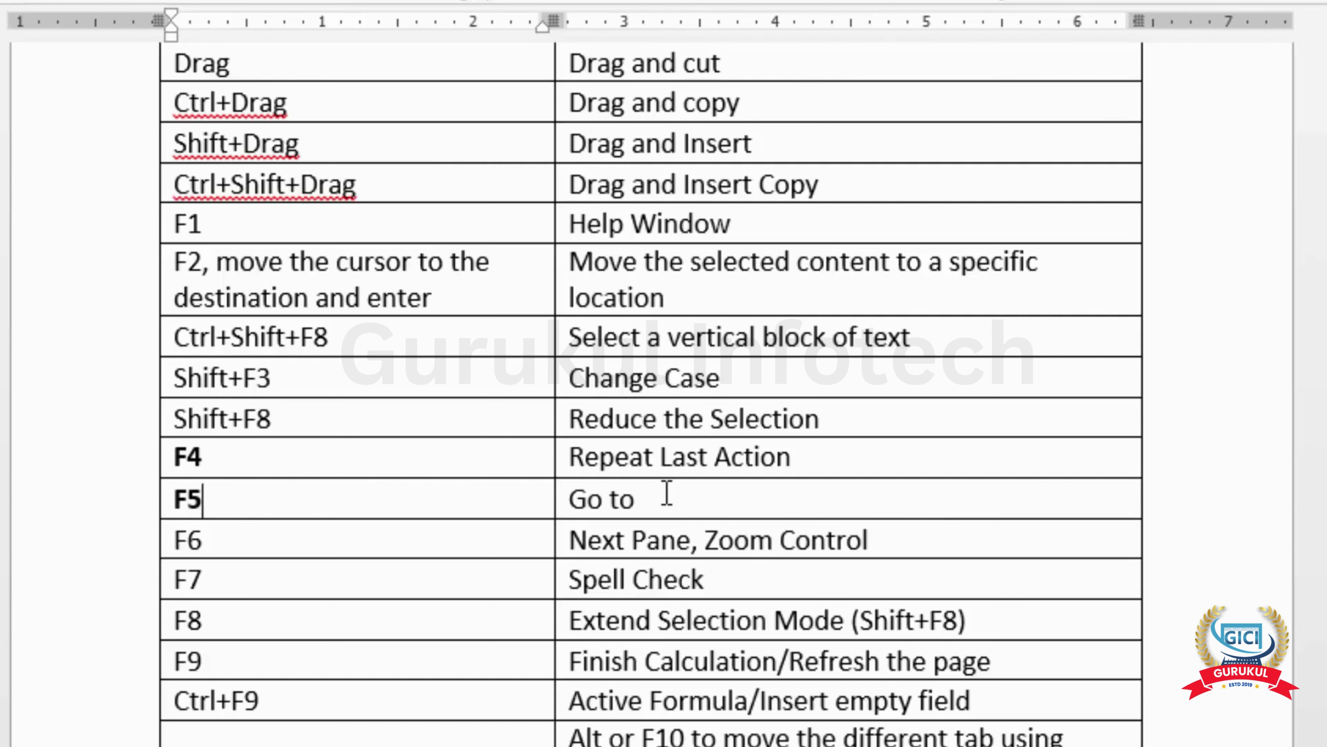
# Open the Go To settings for jumping to a line number and close them without jumping.
pyautogui.press('F5')
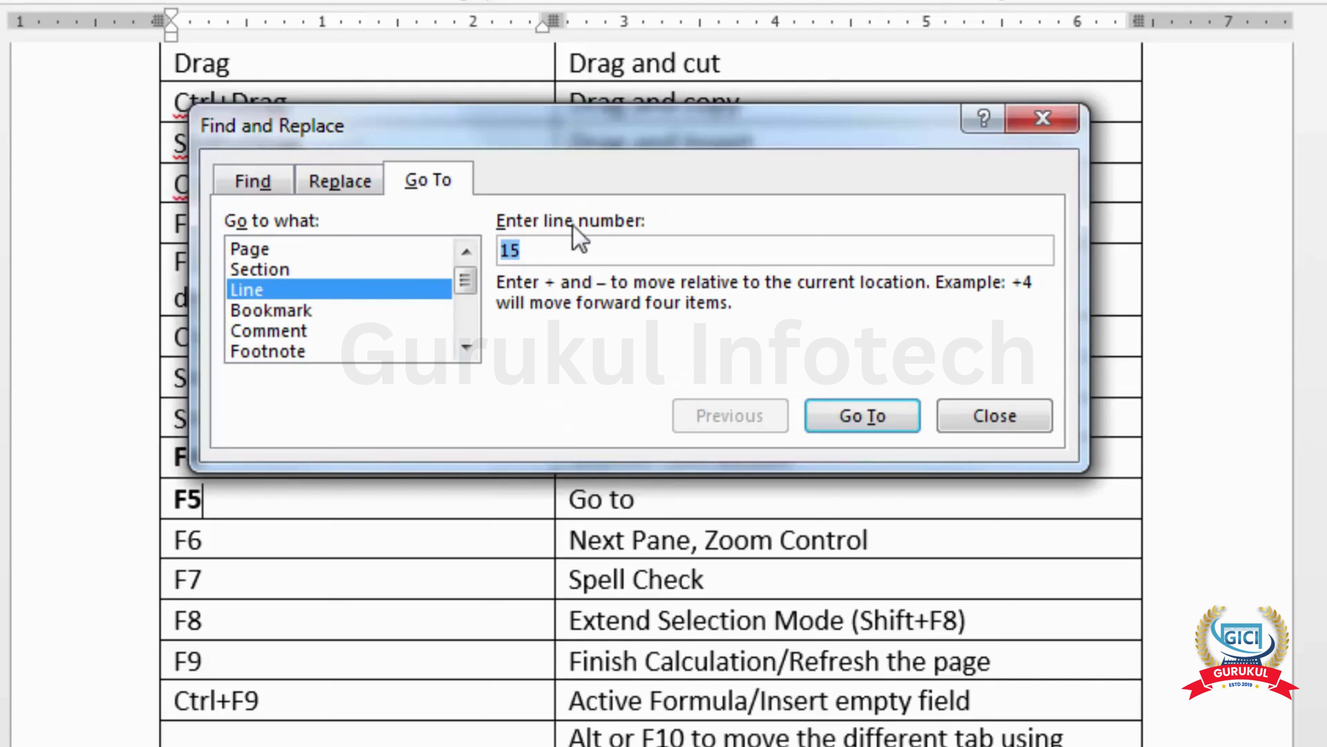
pyautogui.click(995, 416)
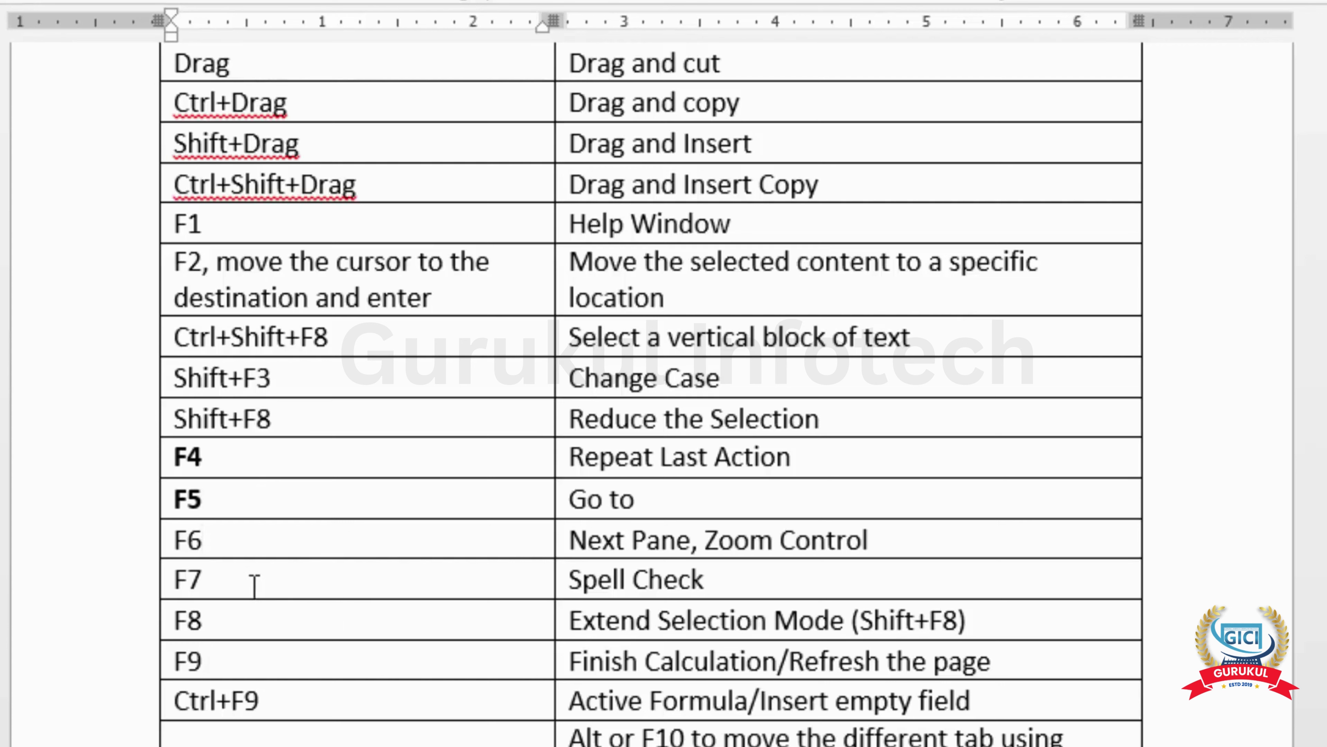
pyautogui.click(261, 631)
# Insert a table with one column and four rows below the end of the shortcut table.
pyautogui.scroll(-20, 261, 668)
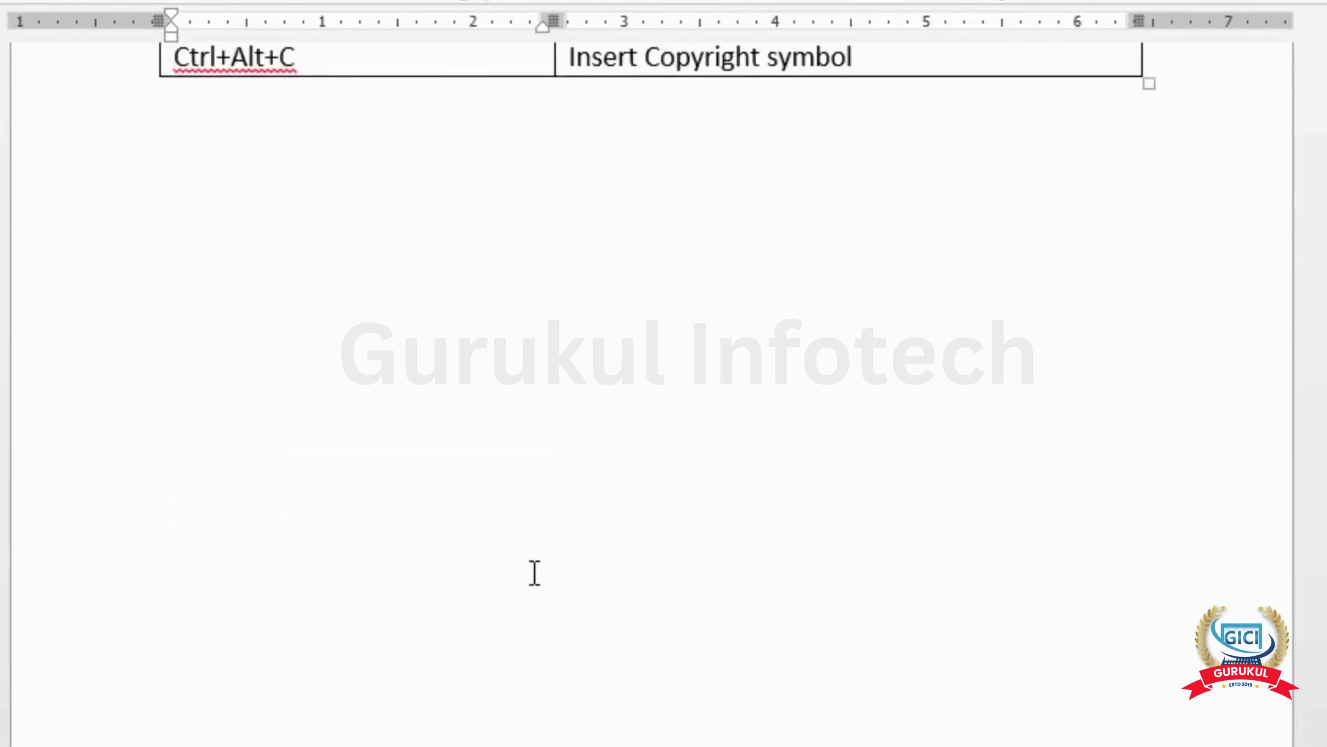
pyautogui.click(236, 102)
pyautogui.press('Return')
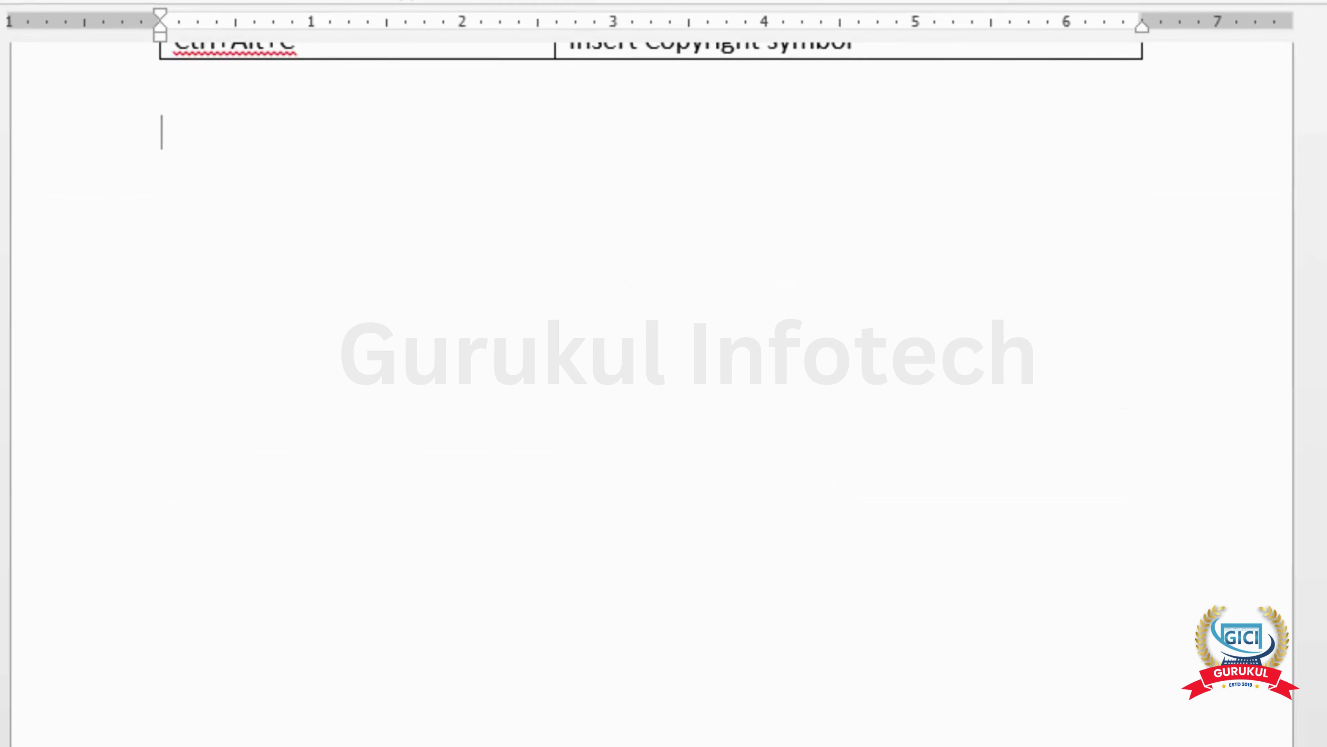
pyautogui.click(0, 0)
pyautogui.click(0, 118)
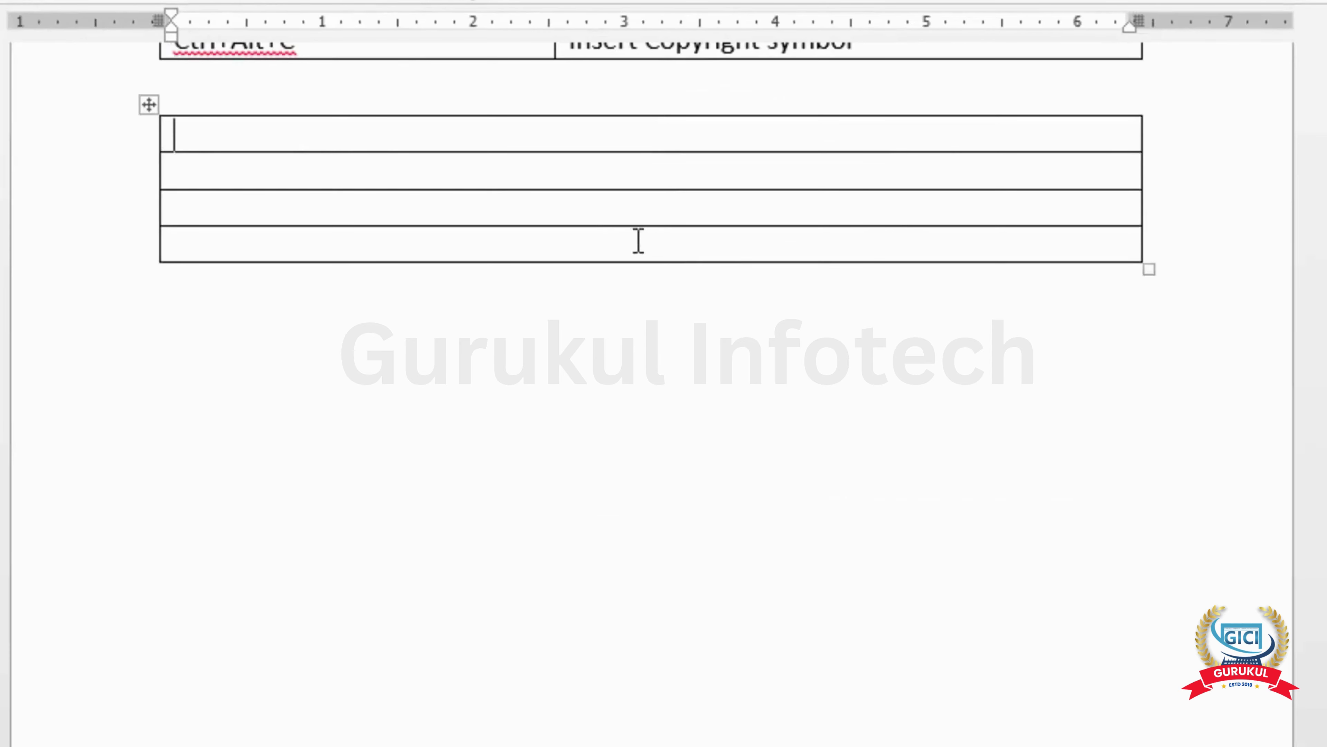
# Fill the first three rows of the new table with 45, 56 and 88, leaving the fourth row empty.
pyautogui.write('45')
pyautogui.press('Down')
pyautogui.write('56')
pyautogui.press('Down')
pyautogui.write('8')
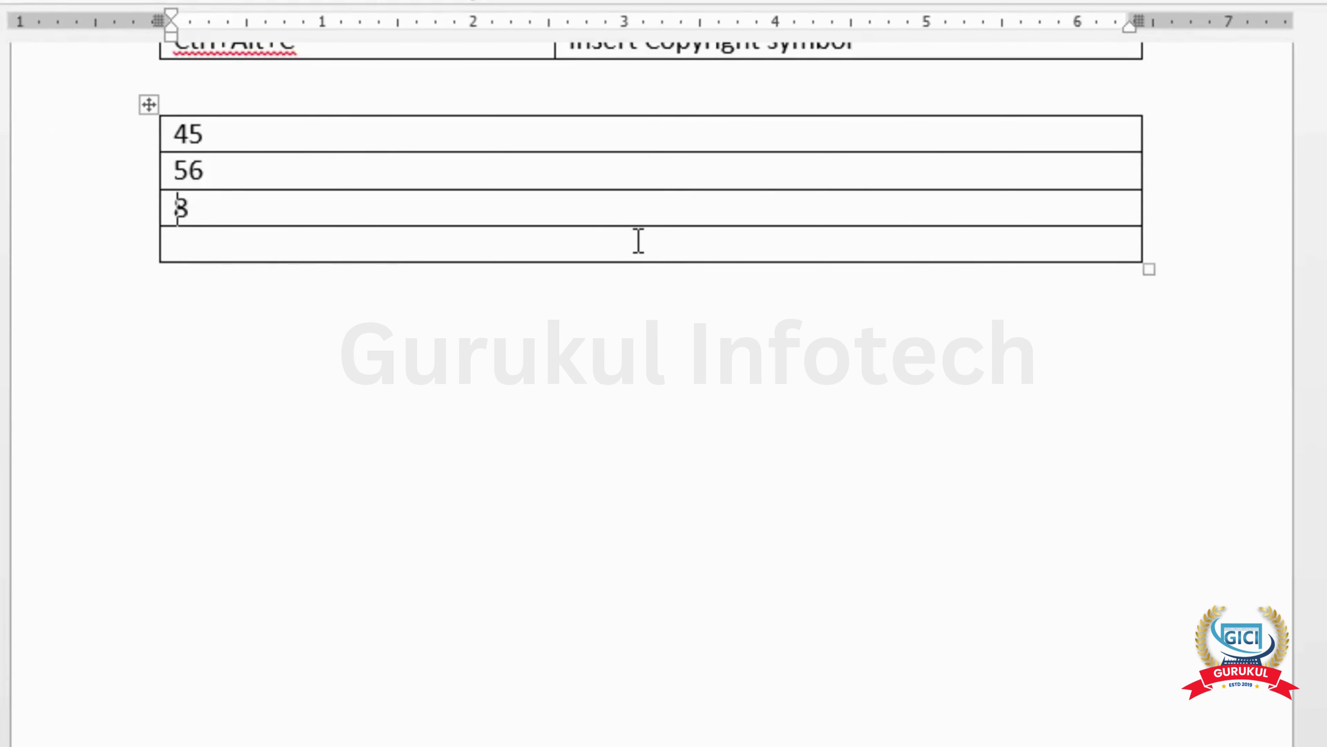
pyautogui.write('8')
pyautogui.press('Down')
pyautogui.write('98')
pyautogui.press('BackSpace')
pyautogui.press('BackSpace')
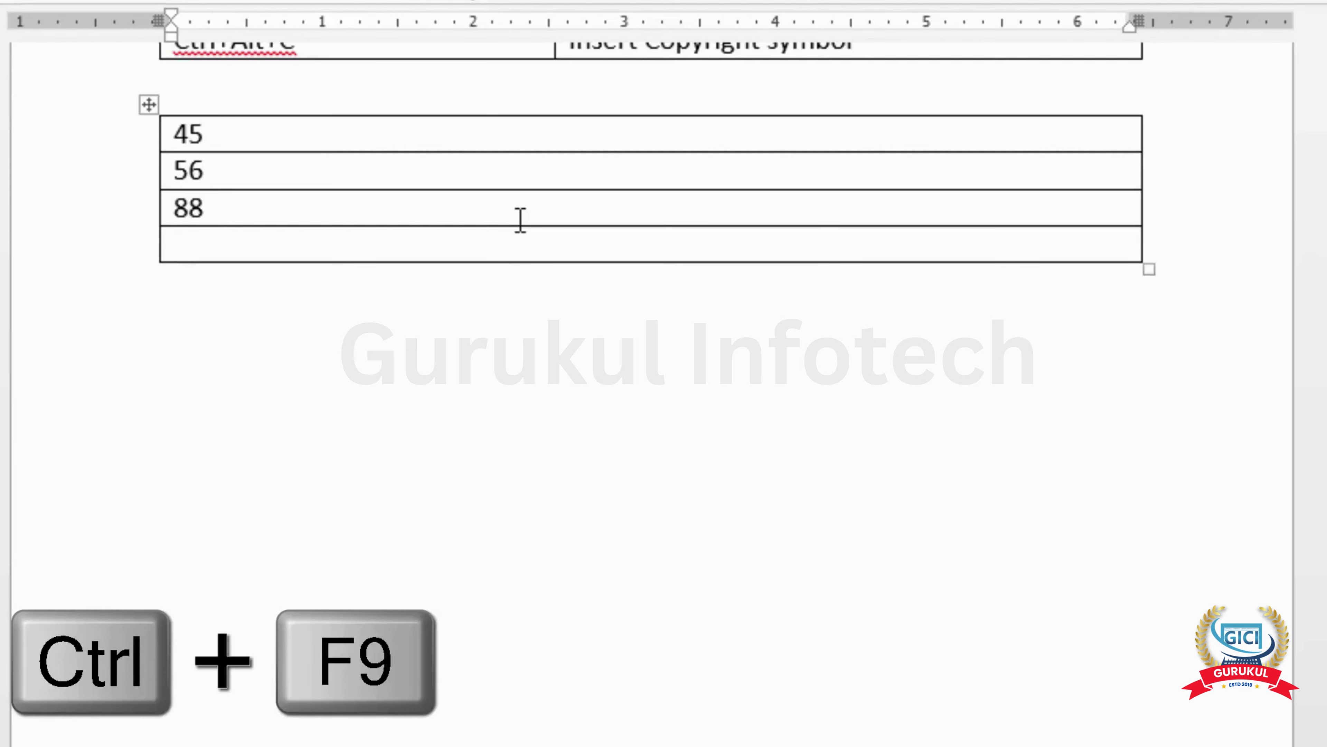
# Insert an empty field in the fourth row, enter the formula =SUM(ABOVE) and update the field.
pyautogui.hotkey('ctrl', 'F9')
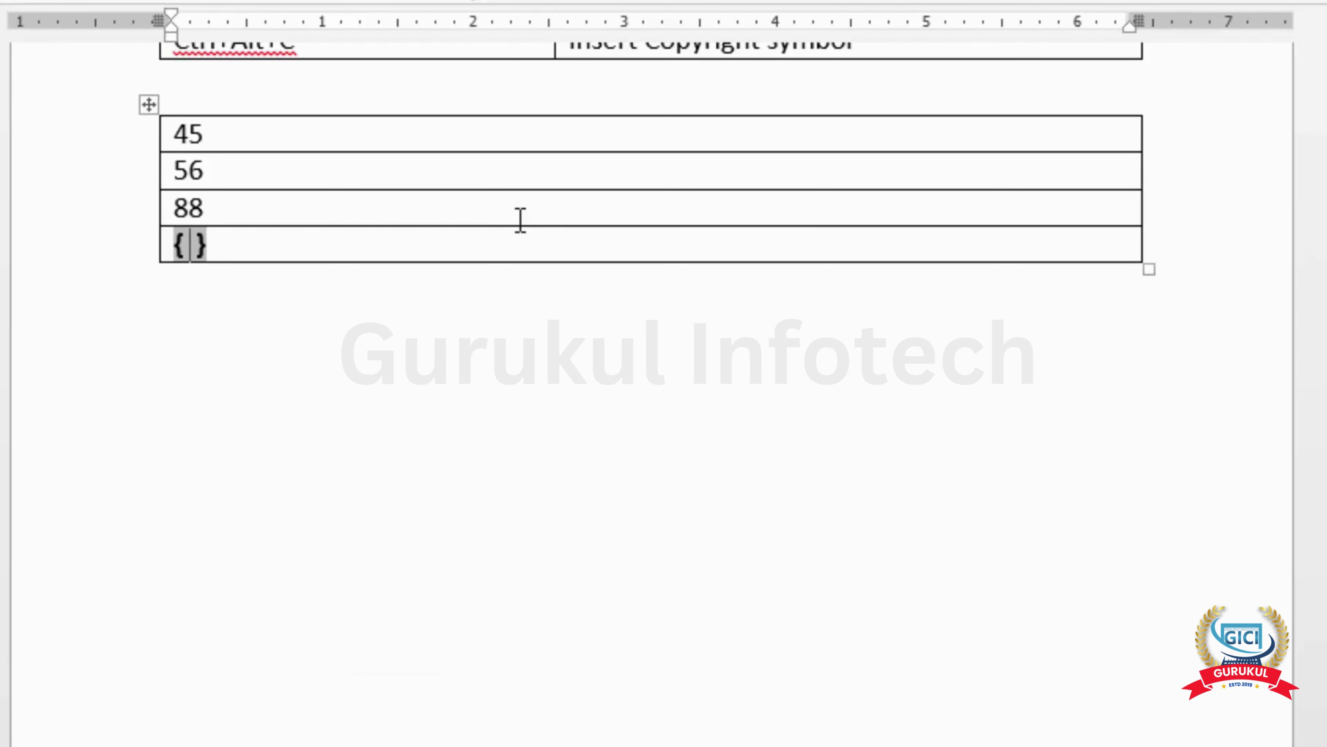
pyautogui.write('=SUM ')
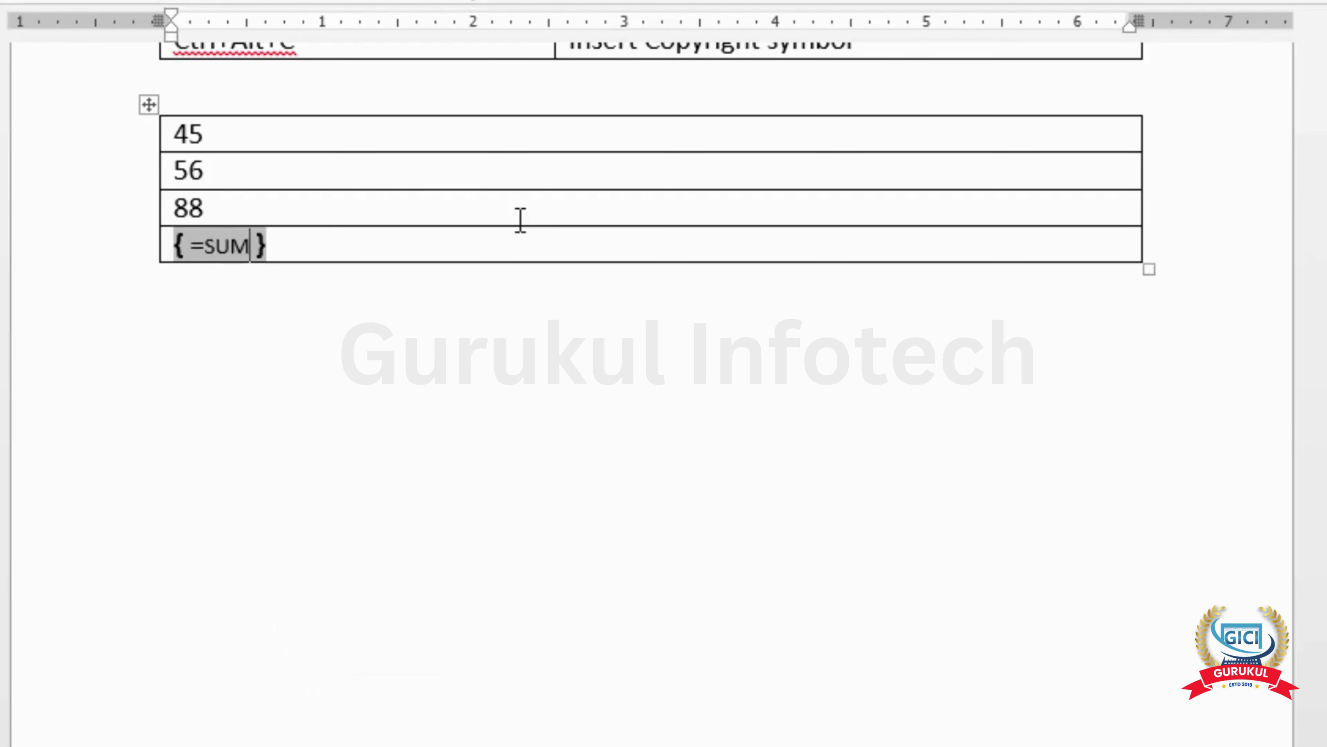
pyautogui.write('(')
pyautogui.write('ABOVE)')
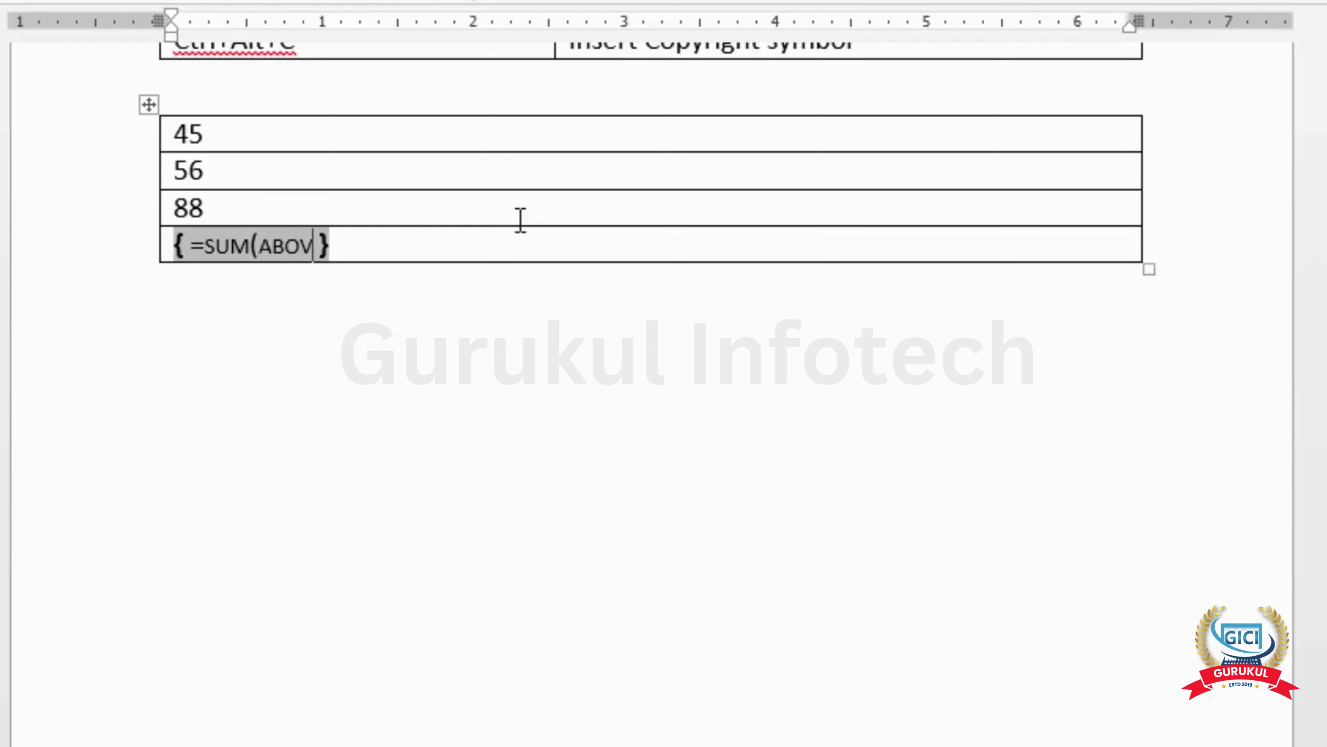
pyautogui.press('F9')
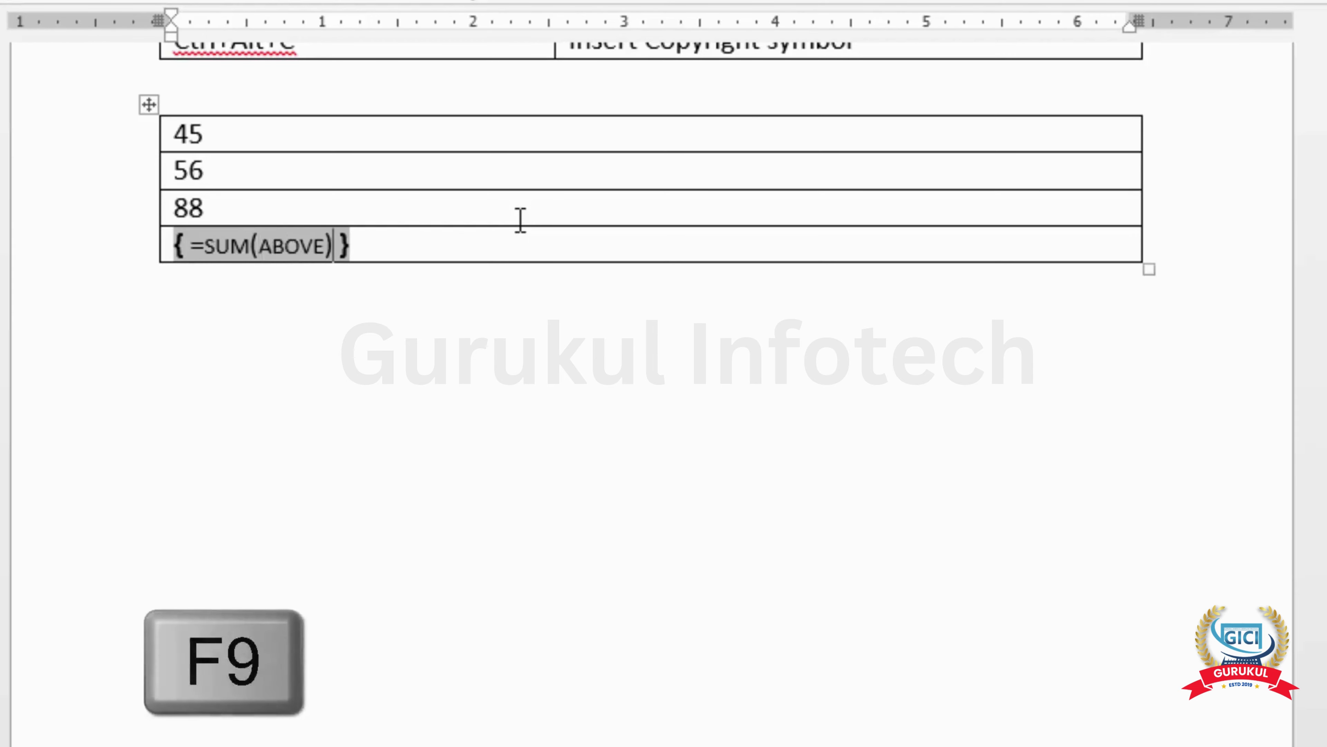
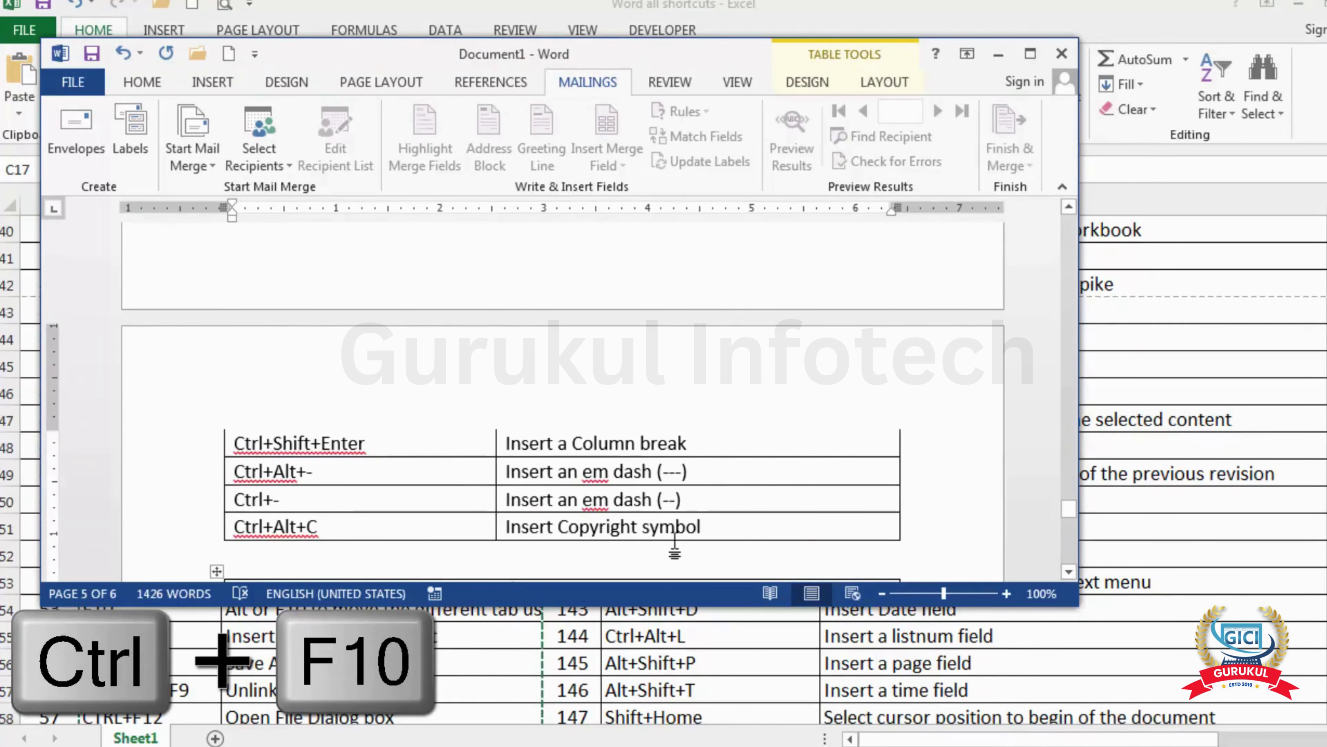
# Maximize the Word document window and go to the shortcut rows beginning with Shift+F5.
pyautogui.hotkey('ctrl', 'F10')
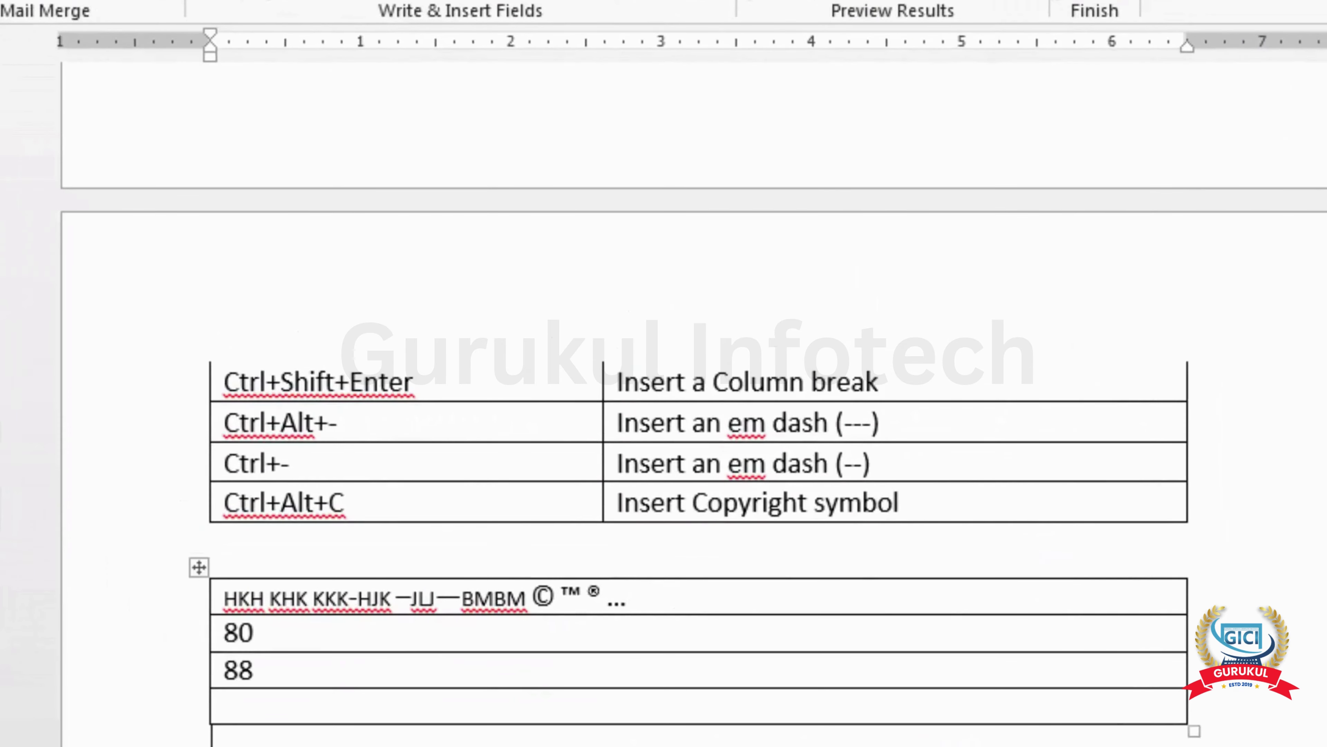
pyautogui.scroll(15, 664, 403)
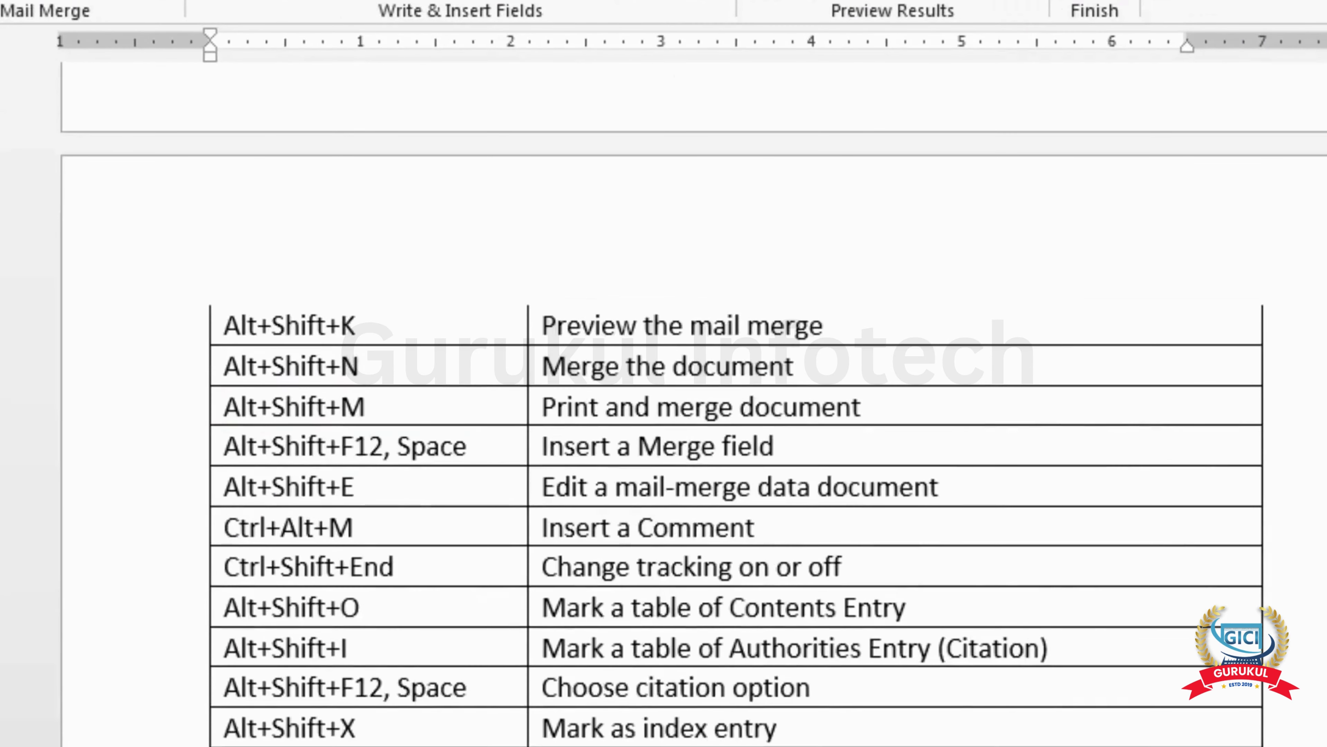
pyautogui.scroll(10, 664, 403)
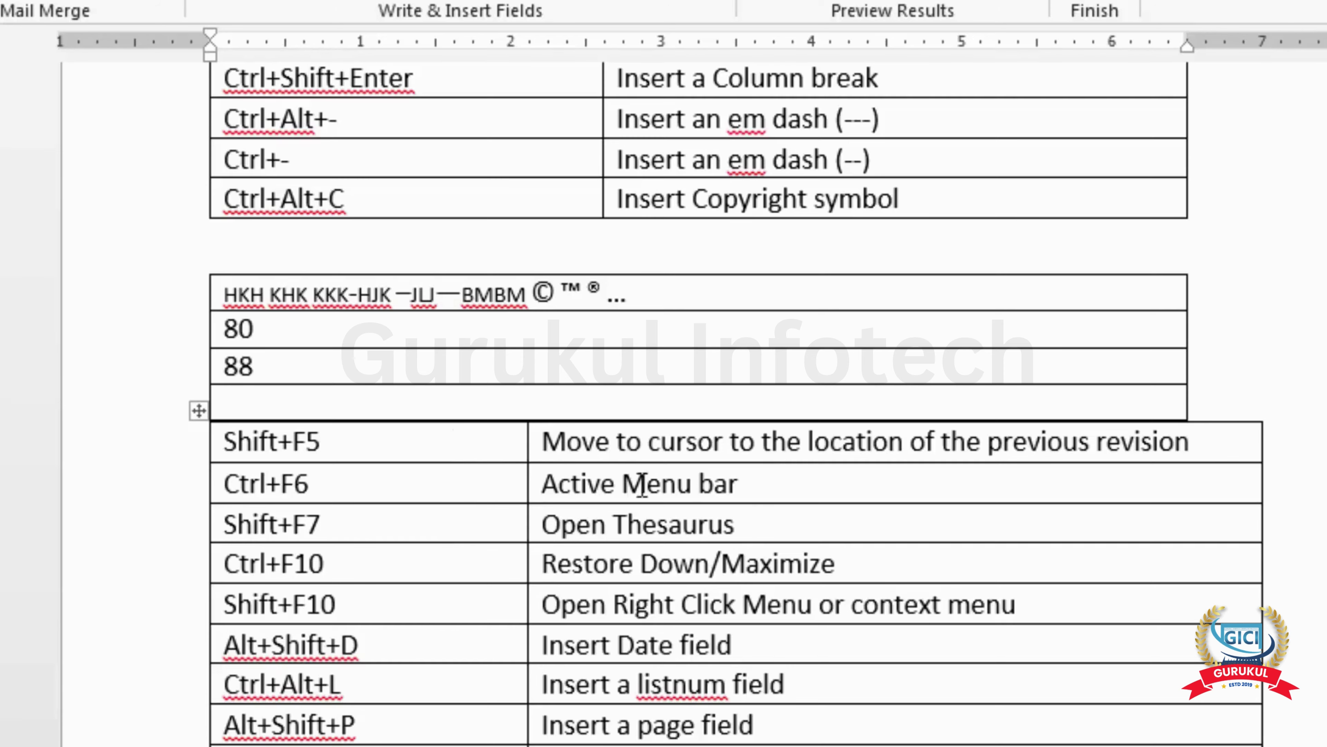
# Place the cursor after "Active Menu bar", view the earlier sample paragraphs and return to the previous cursor location.
pyautogui.click(767, 492)
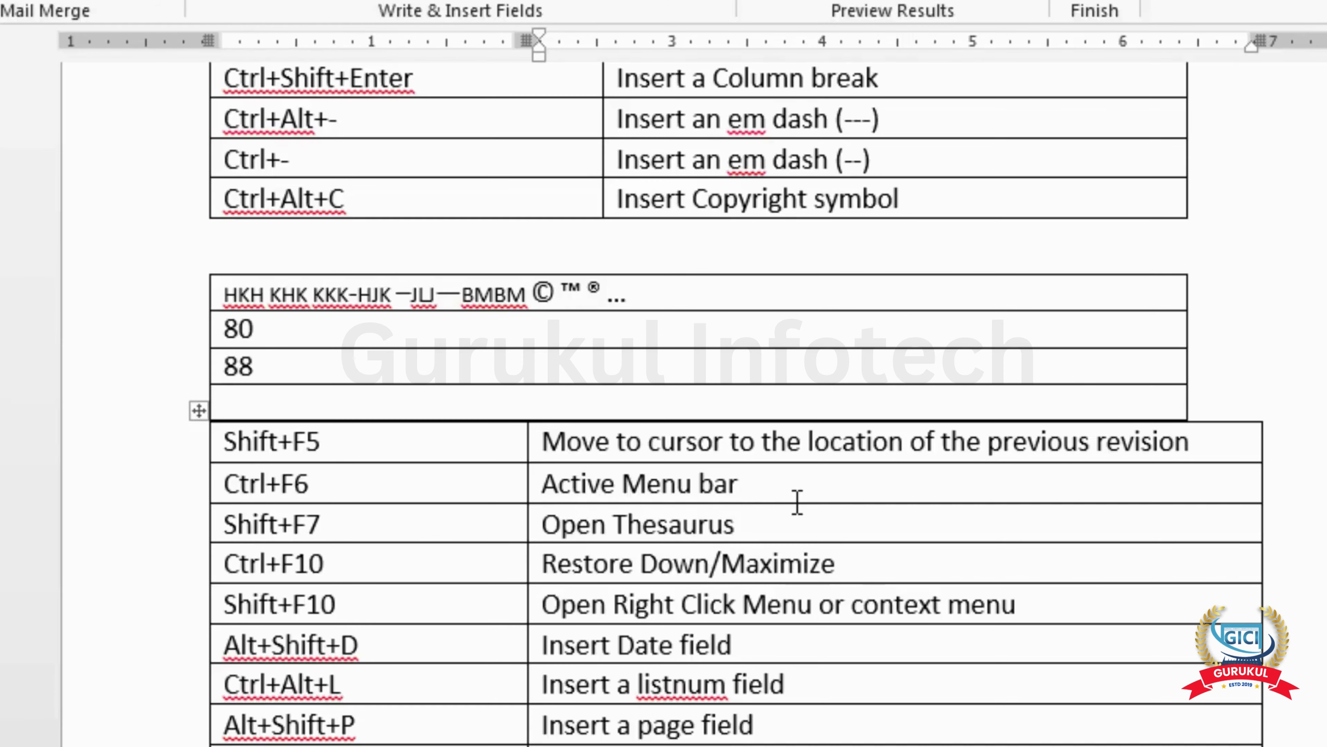
pyautogui.scroll(20, 797, 502)
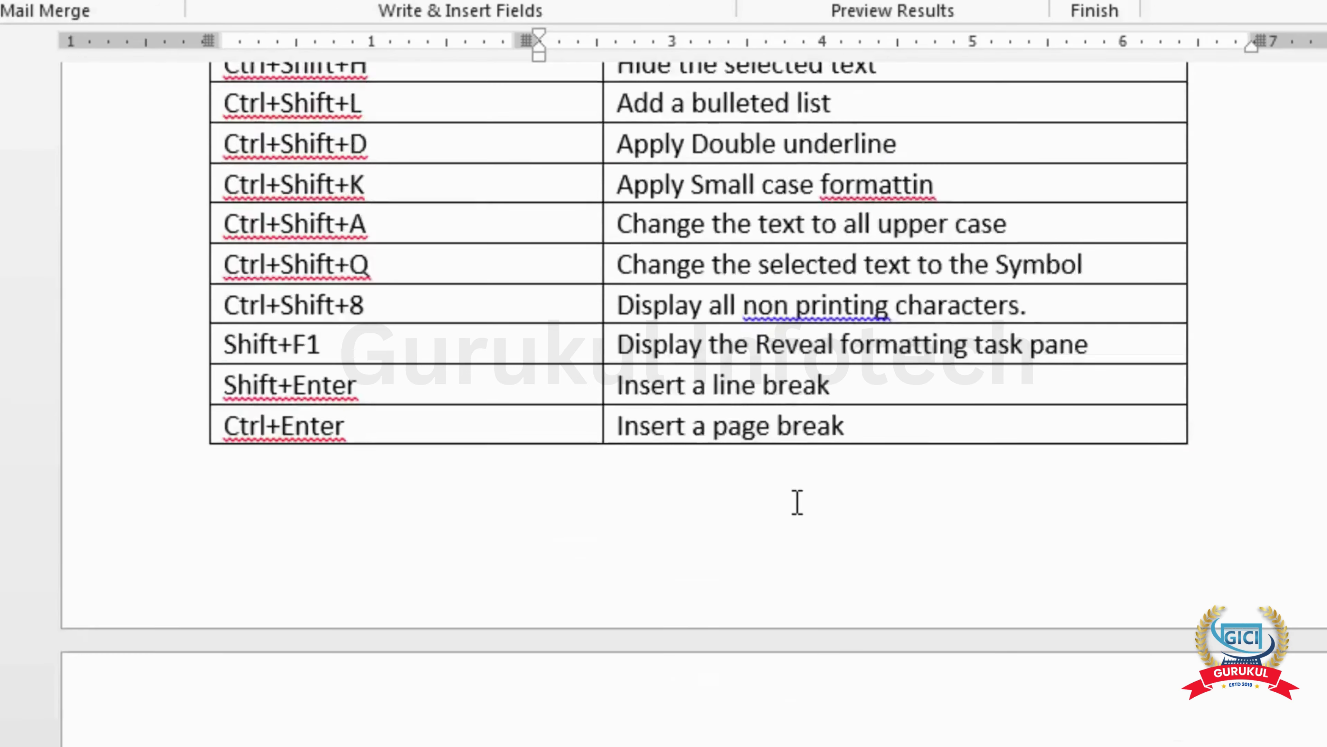
pyautogui.scroll(20, 792, 496)
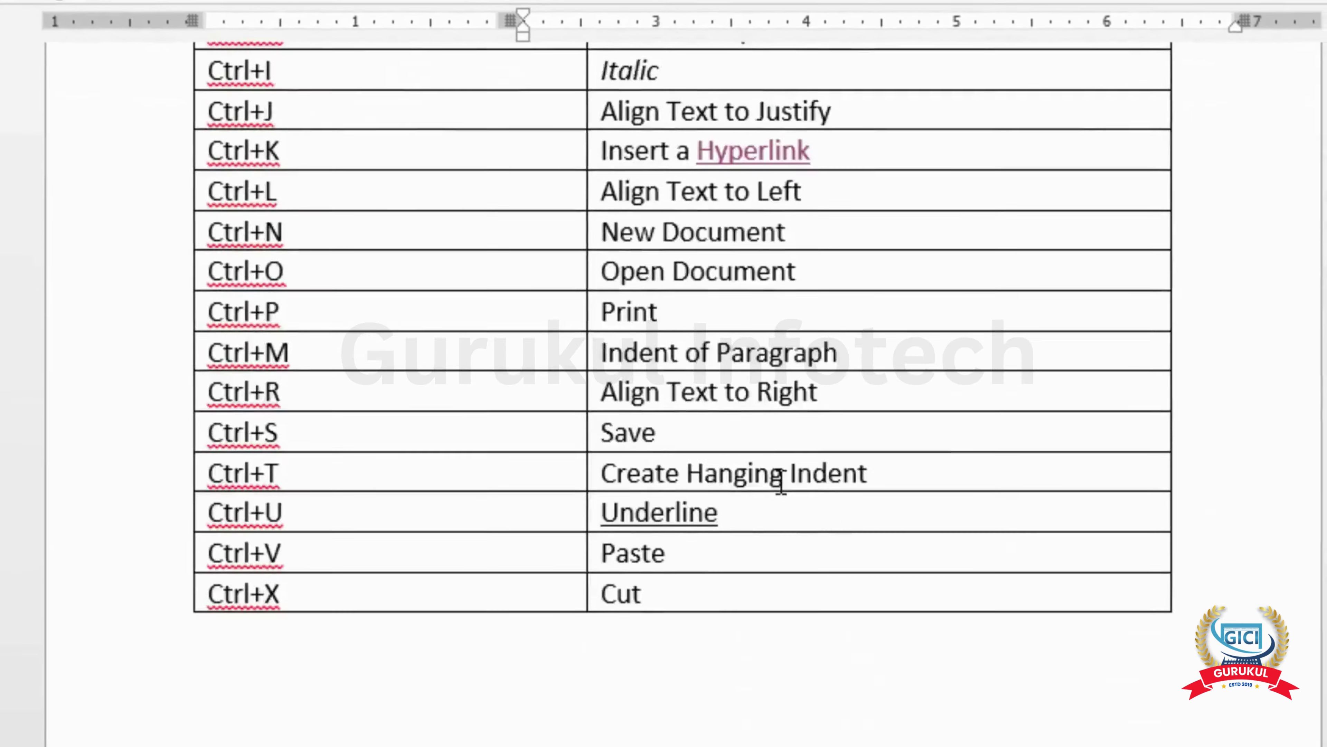
pyautogui.scroll(8, 777, 477)
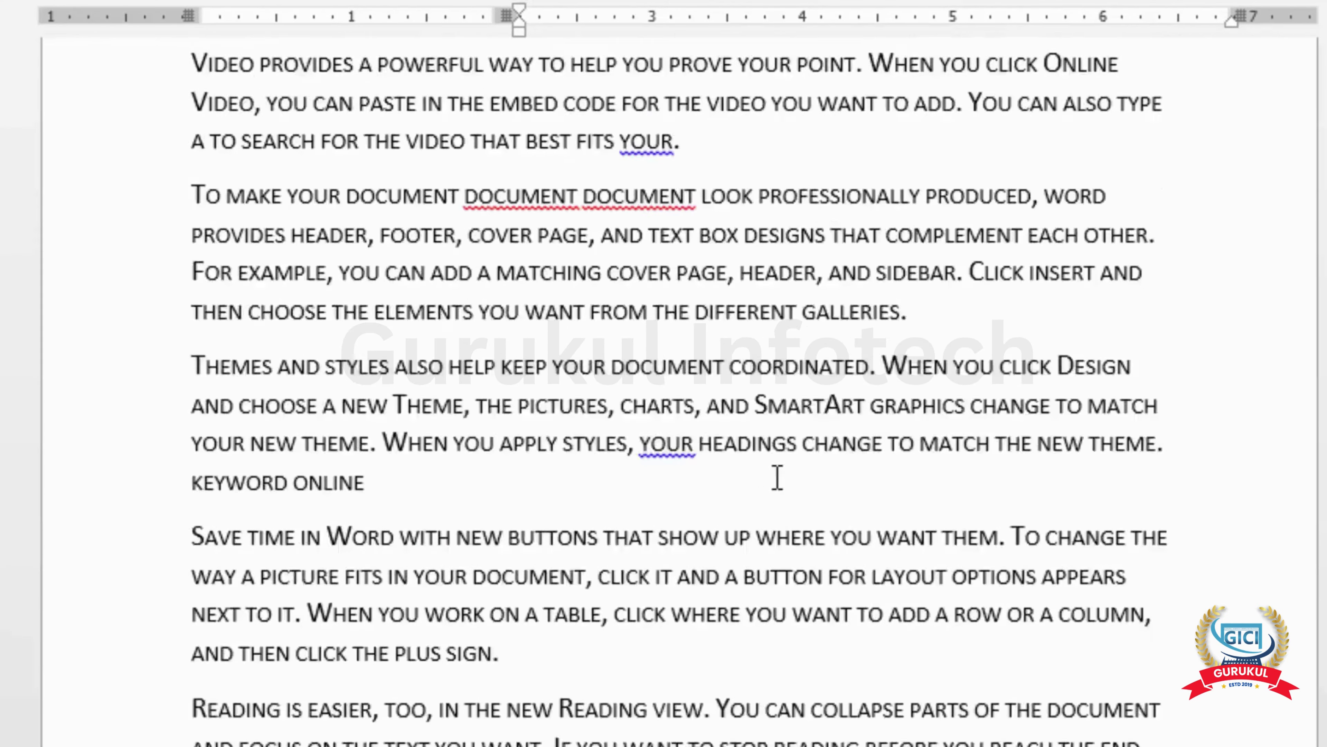
pyautogui.scroll(-7, 777, 477)
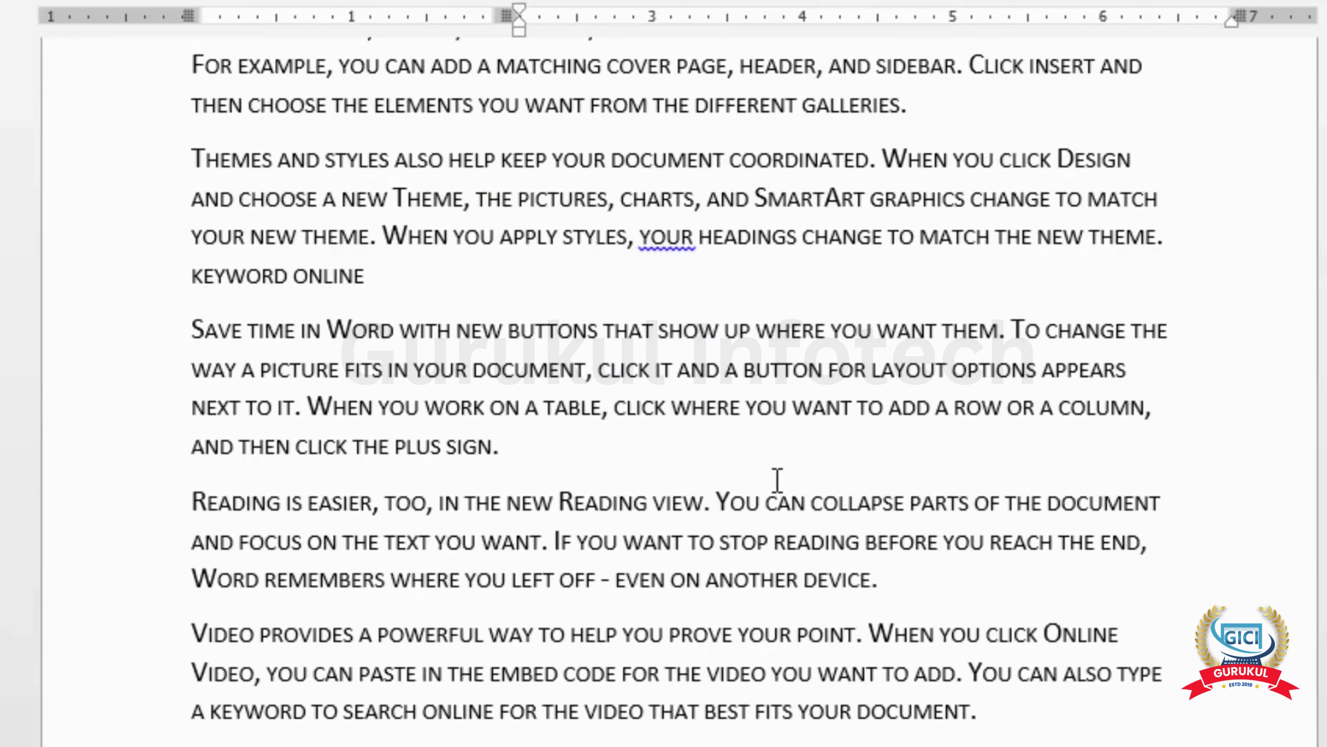
pyautogui.hotkey('shift', 'F5')
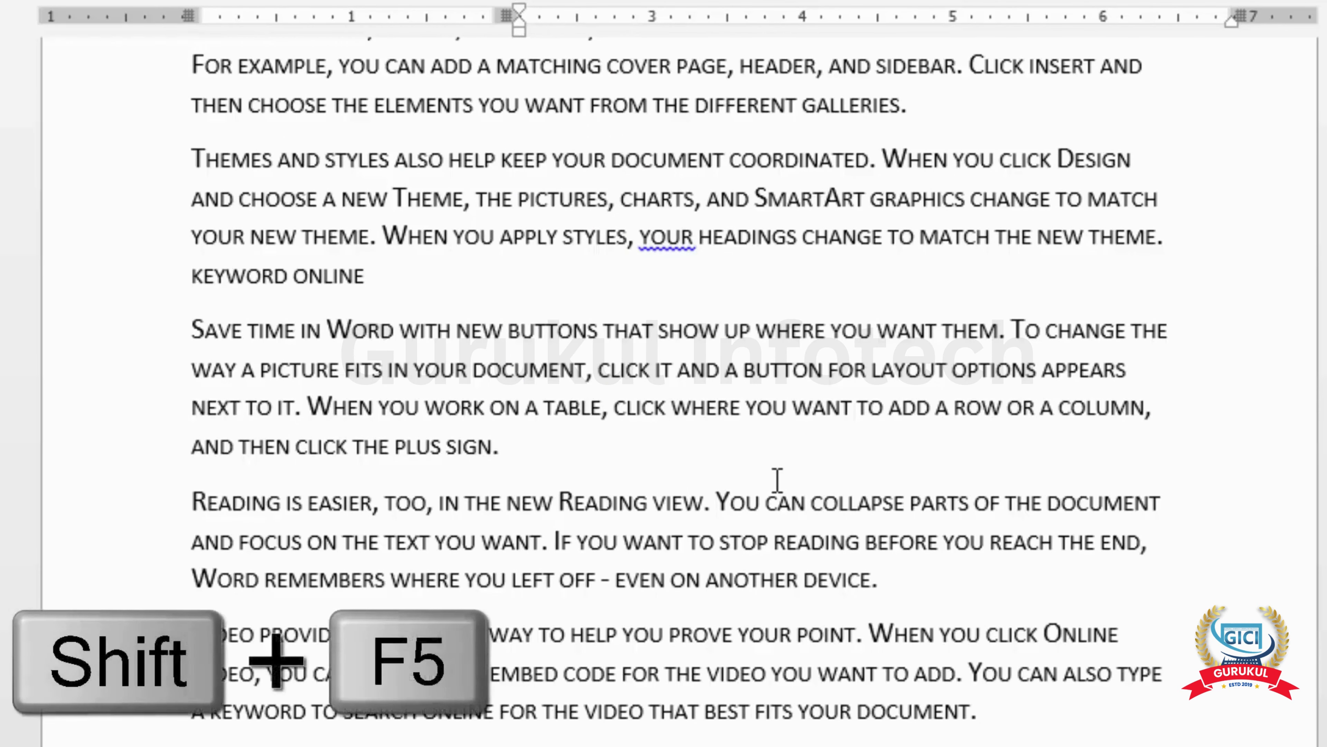
pyautogui.hotkey('shift', 'F5')
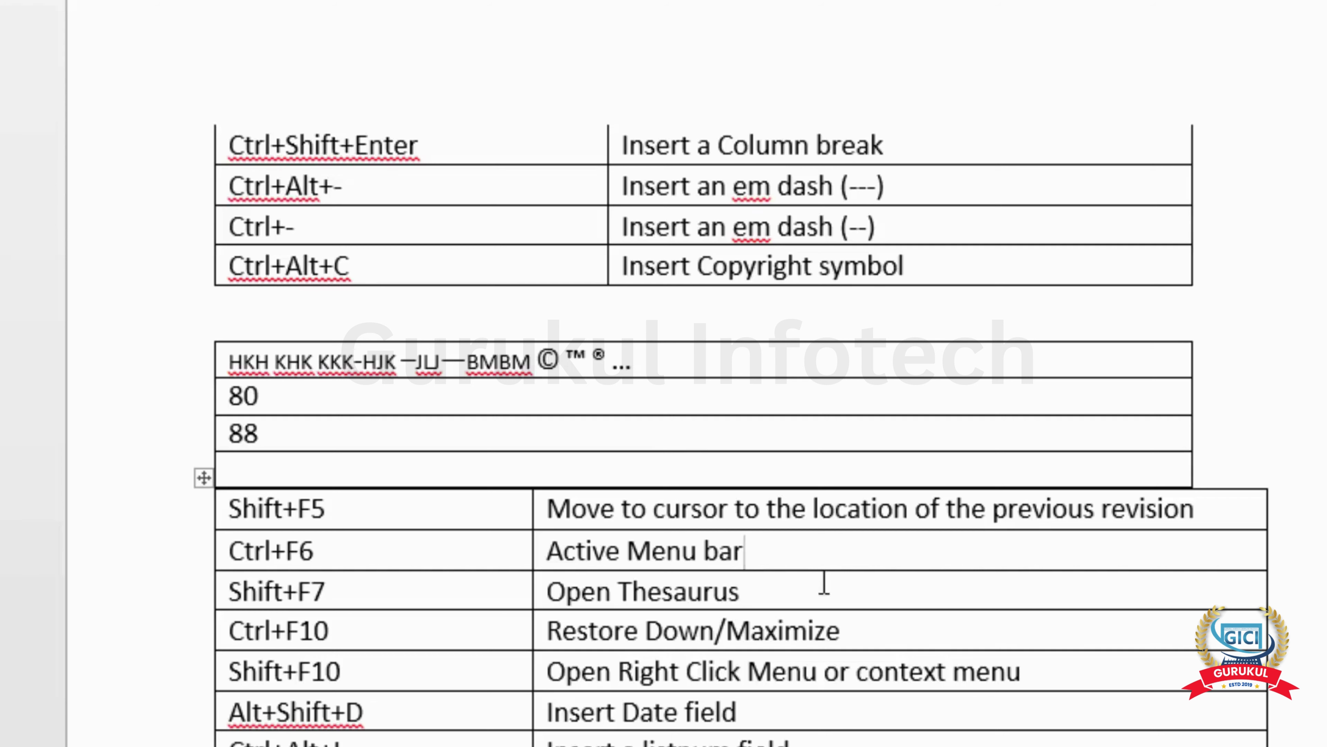
# Open and close the context menu for the selected "BMBM © ™ ® …" text and for the end of that row.
pyautogui.click(769, 590)
pyautogui.scroll(-3, 768, 590)
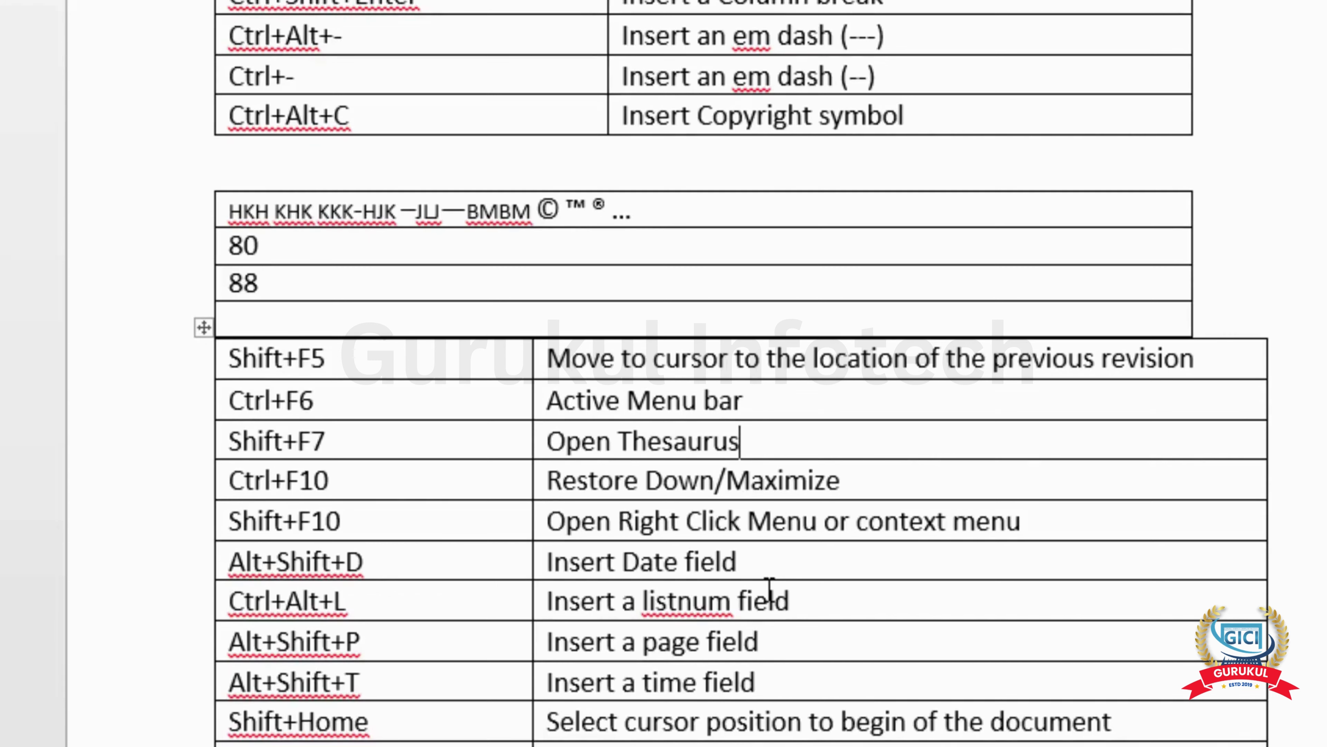
pyautogui.moveTo(658, 219); pyautogui.dragTo(534, 202)
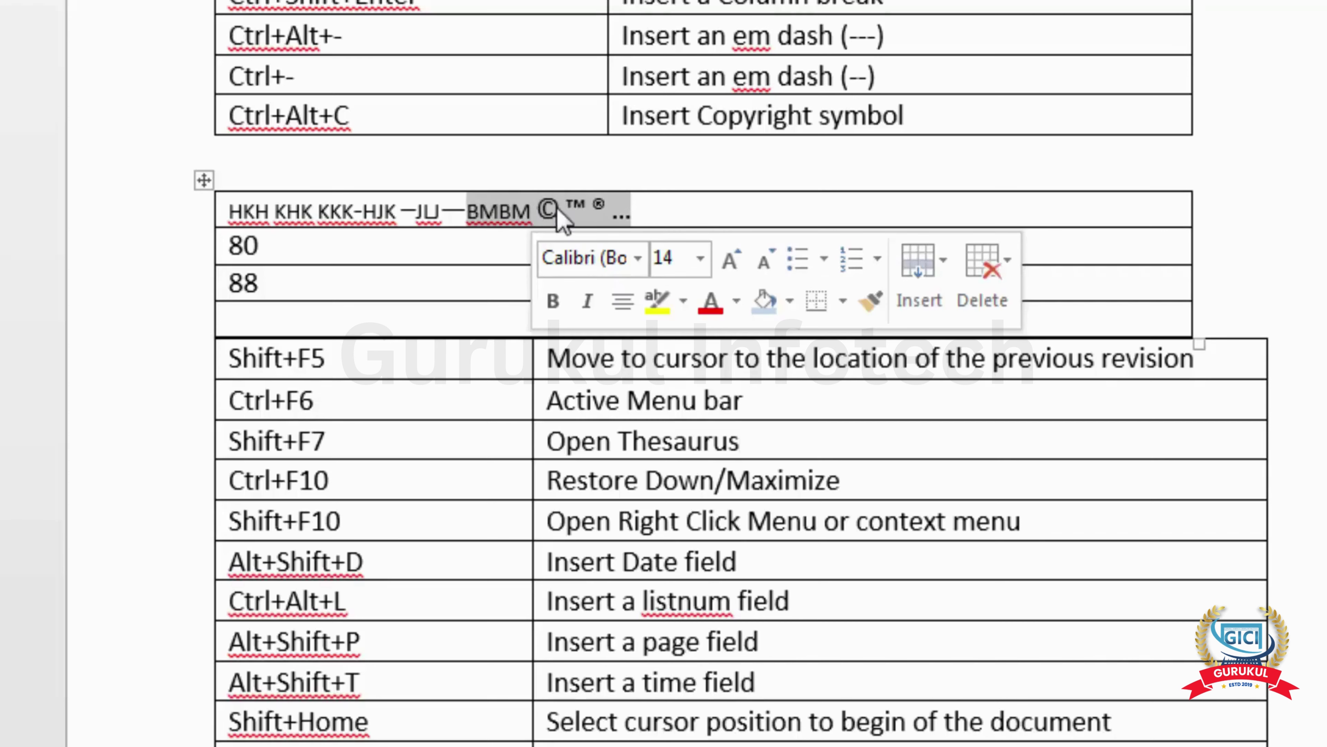
pyautogui.rightClick(614, 205)
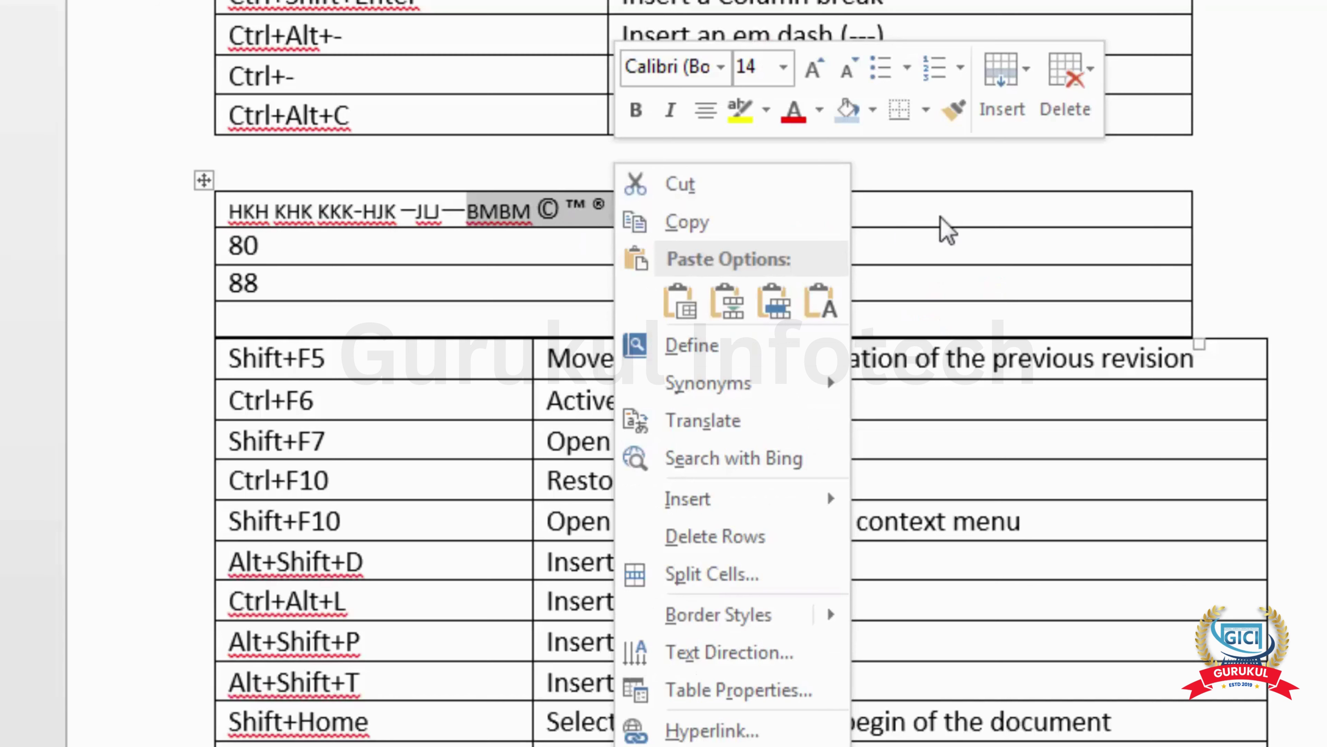
pyautogui.click(930, 215)
pyautogui.click(702, 212)
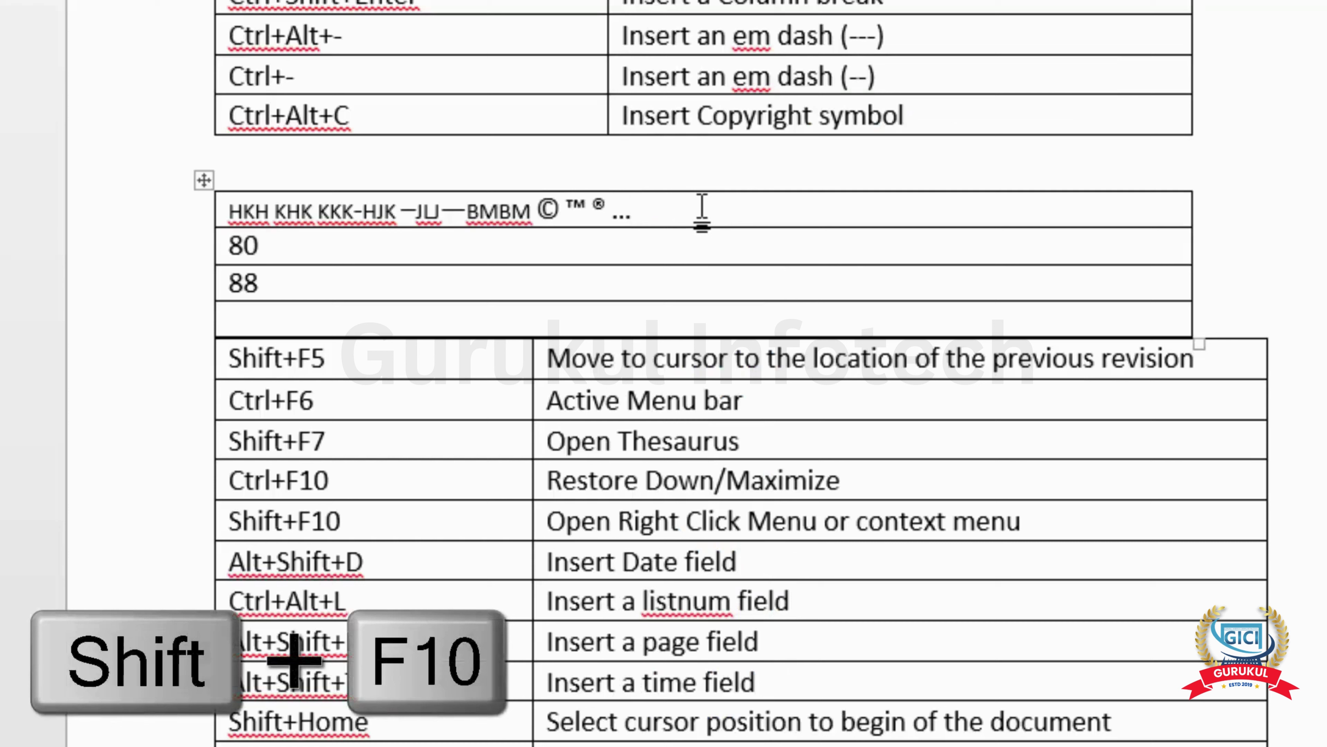
pyautogui.hotkey('shift', 'F10')
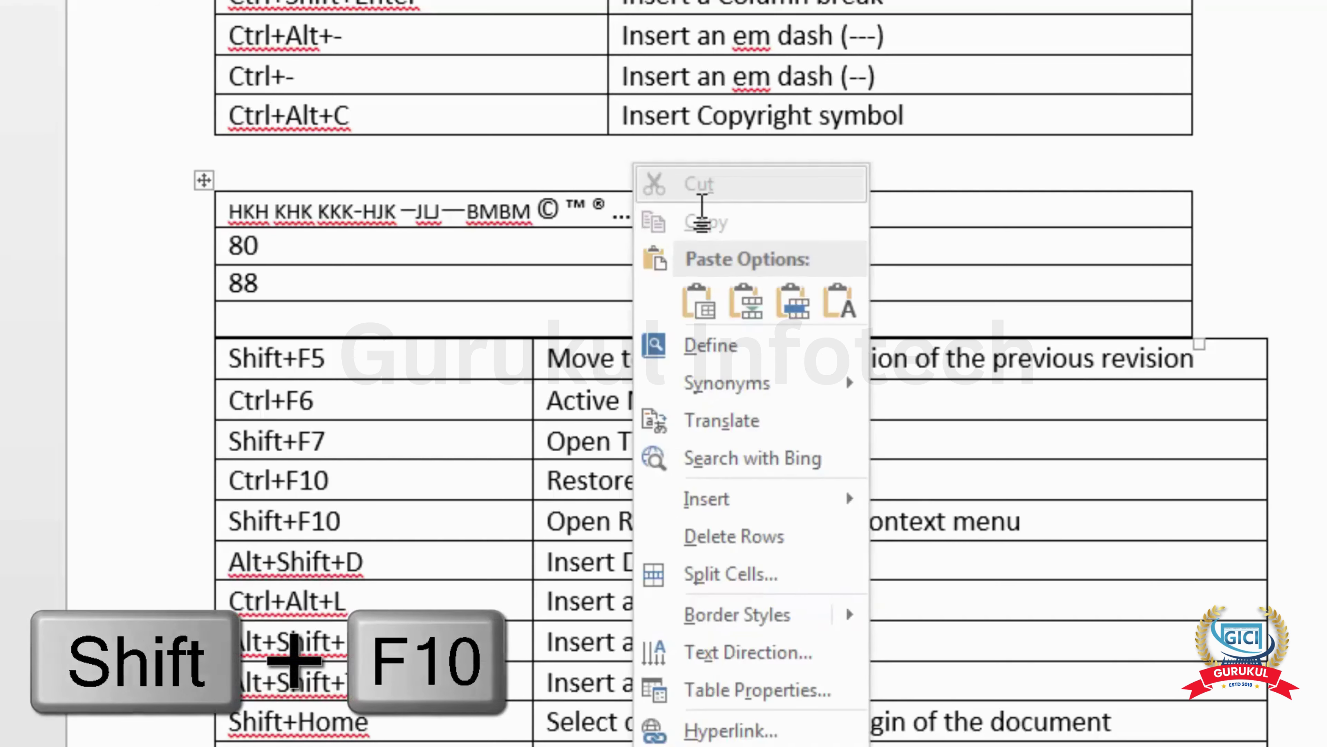
pyautogui.press('Escape')
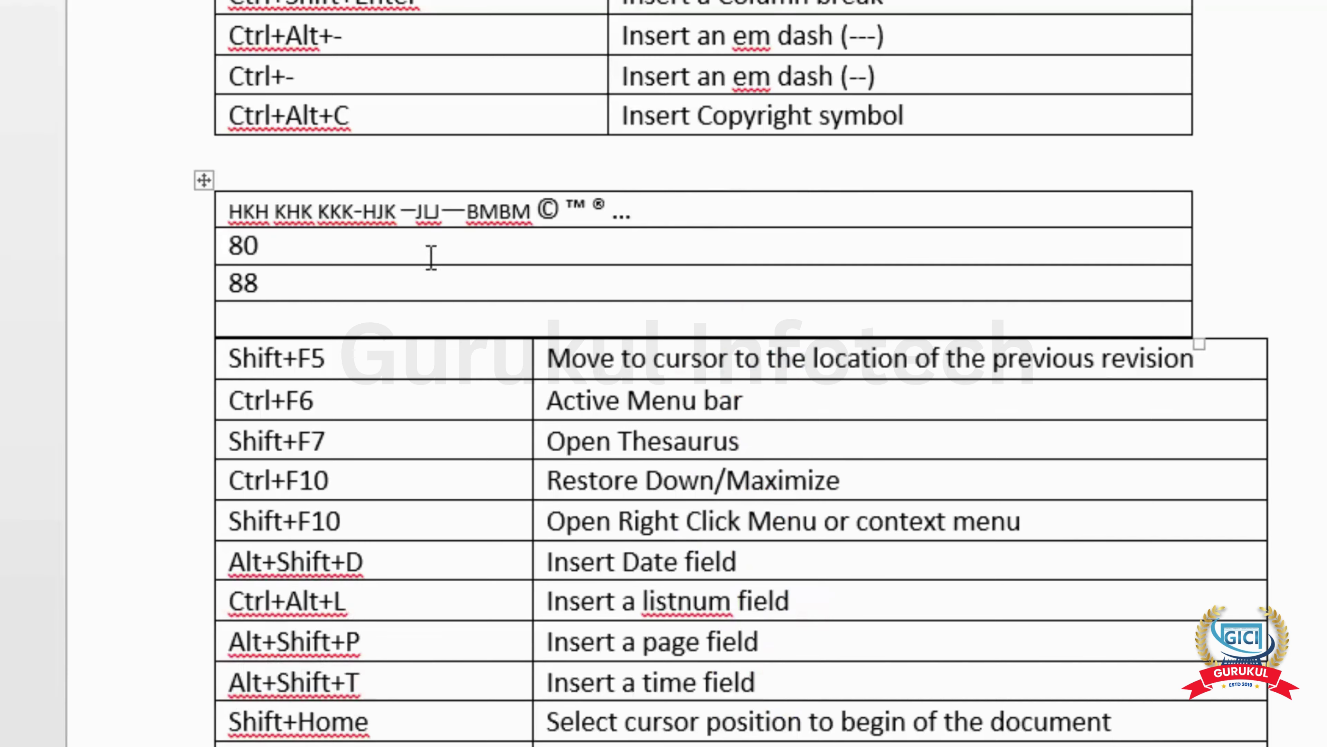
# Replace the "88" in the small table's third row with a date field and insert a time field in the fourth row.
pyautogui.click(359, 276)
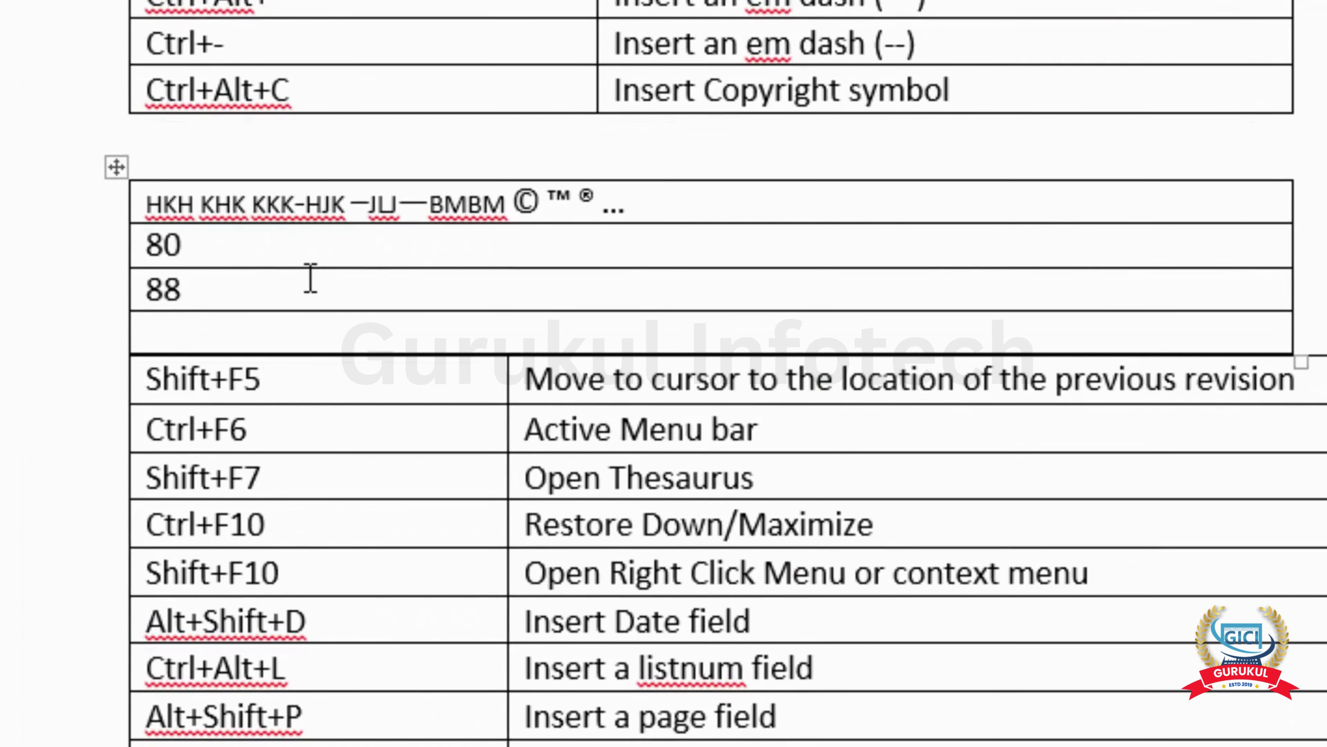
pyautogui.press('BackSpace')
pyautogui.press('BackSpace')
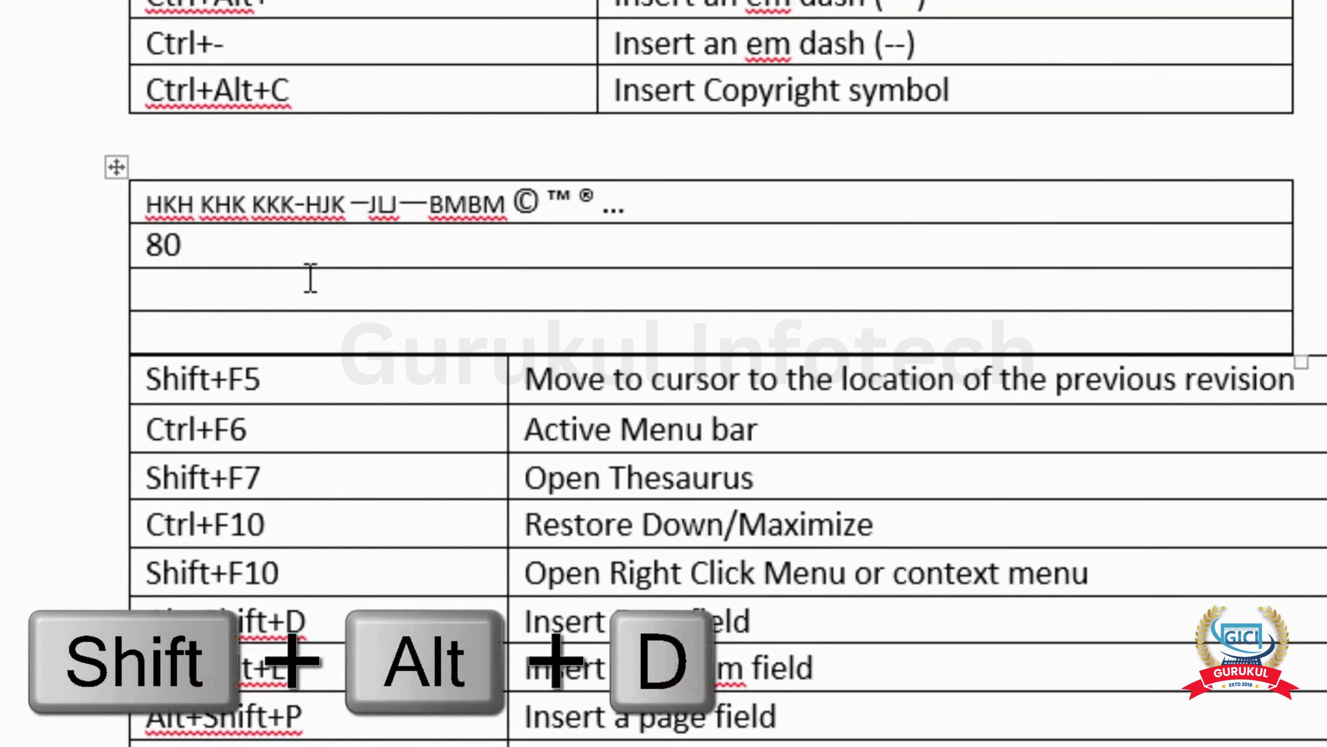
pyautogui.hotkey('shift', 'alt', 'd')
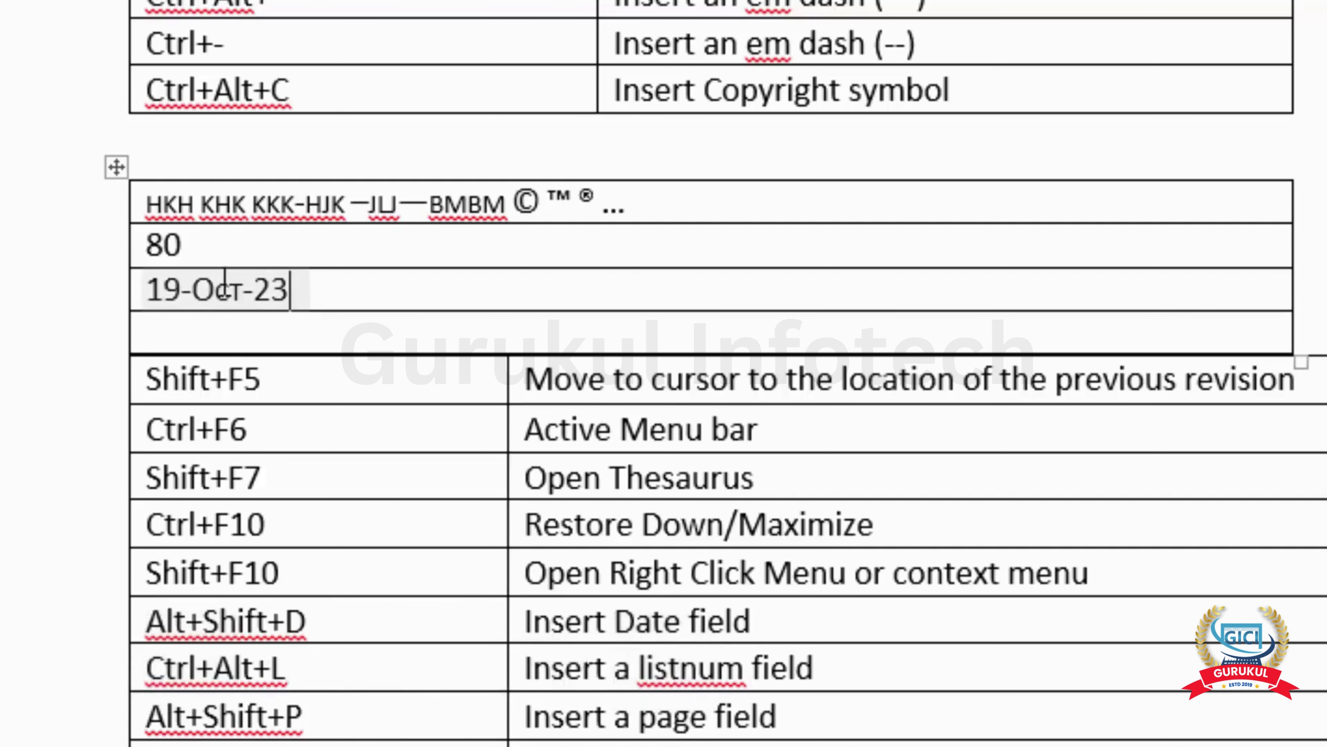
pyautogui.moveTo(216, 288); pyautogui.dragTo(303, 295)
pyautogui.click(342, 295)
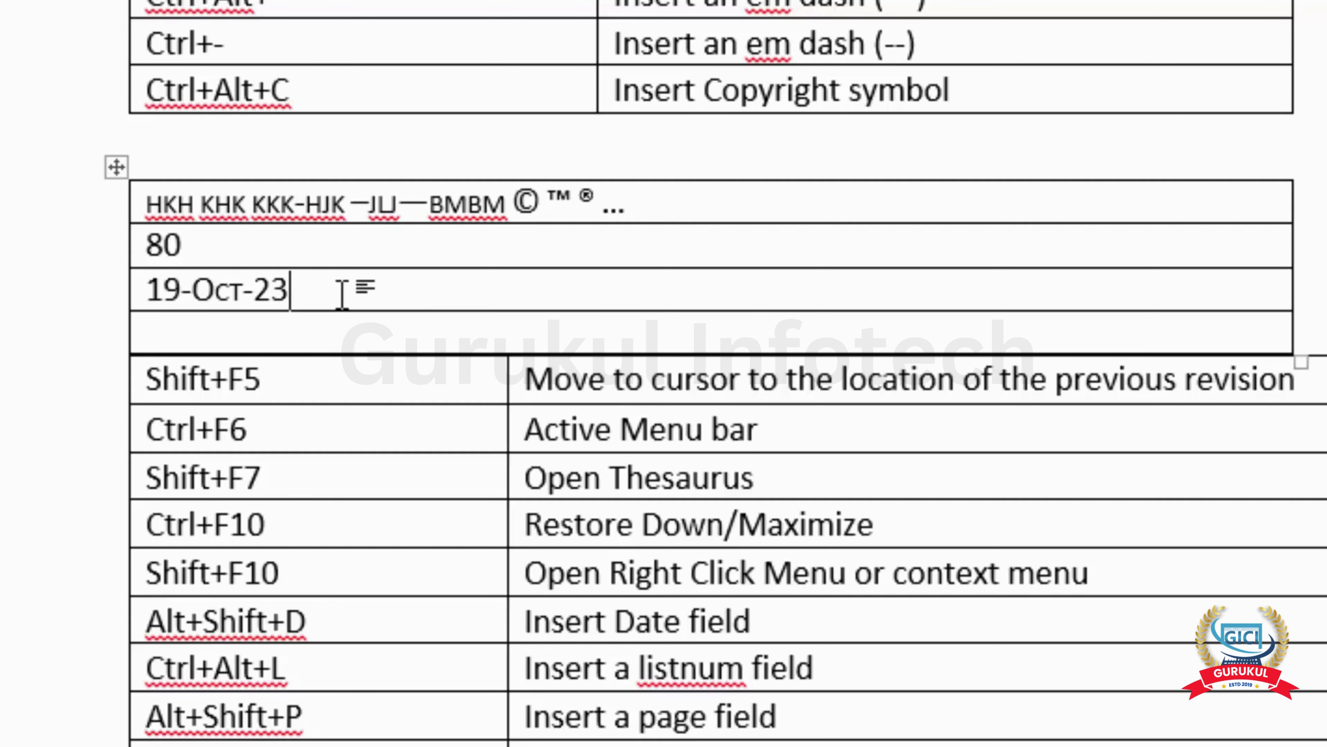
pyautogui.click(265, 336)
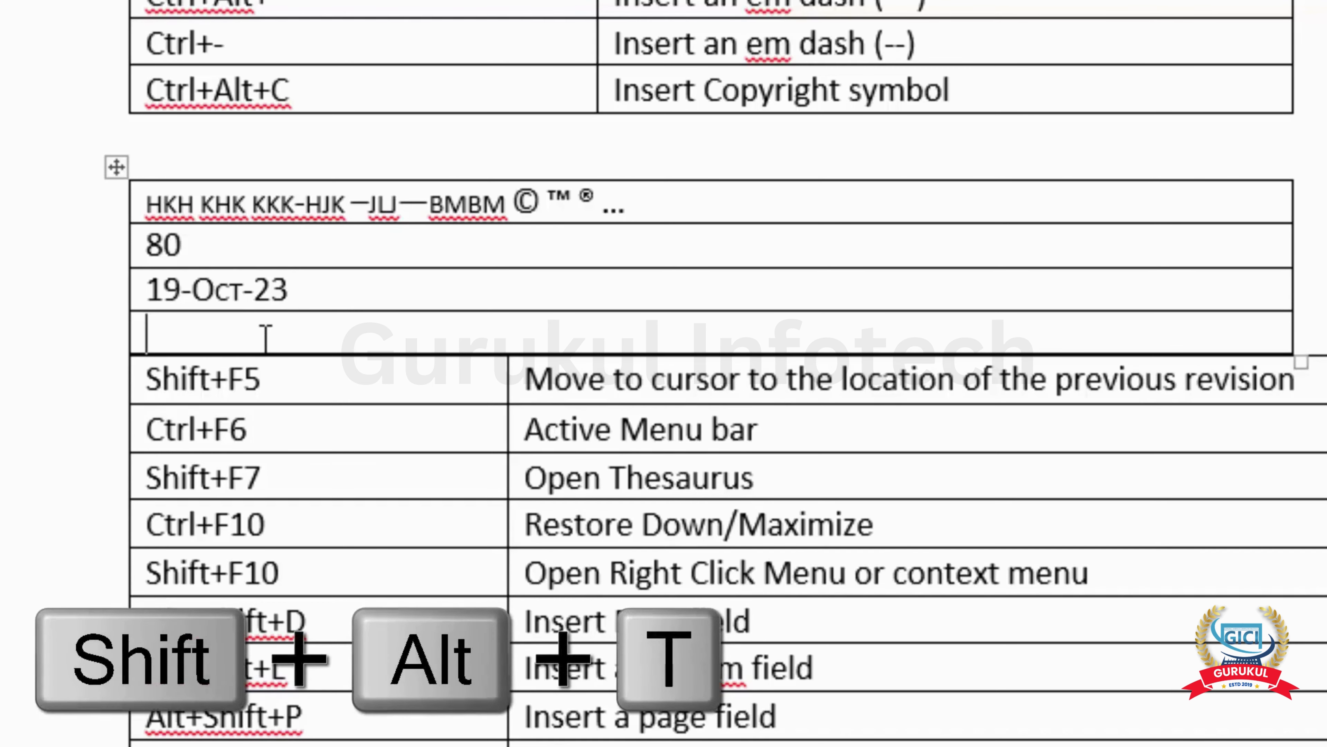
pyautogui.hotkey('shift', 'alt', 't')
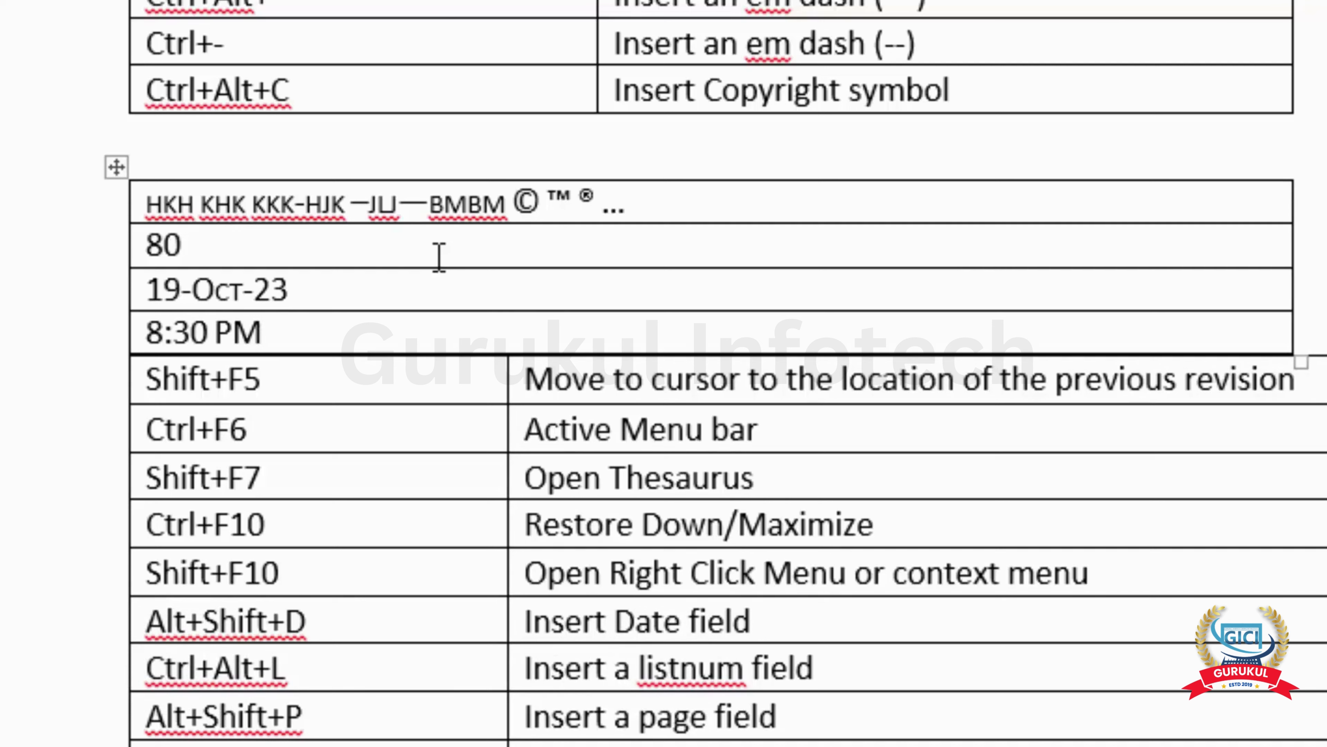
# Clear the "80" from the second row of the small table.
pyautogui.click(226, 252)
pyautogui.press('BackSpace')
pyautogui.press('BackSpace')
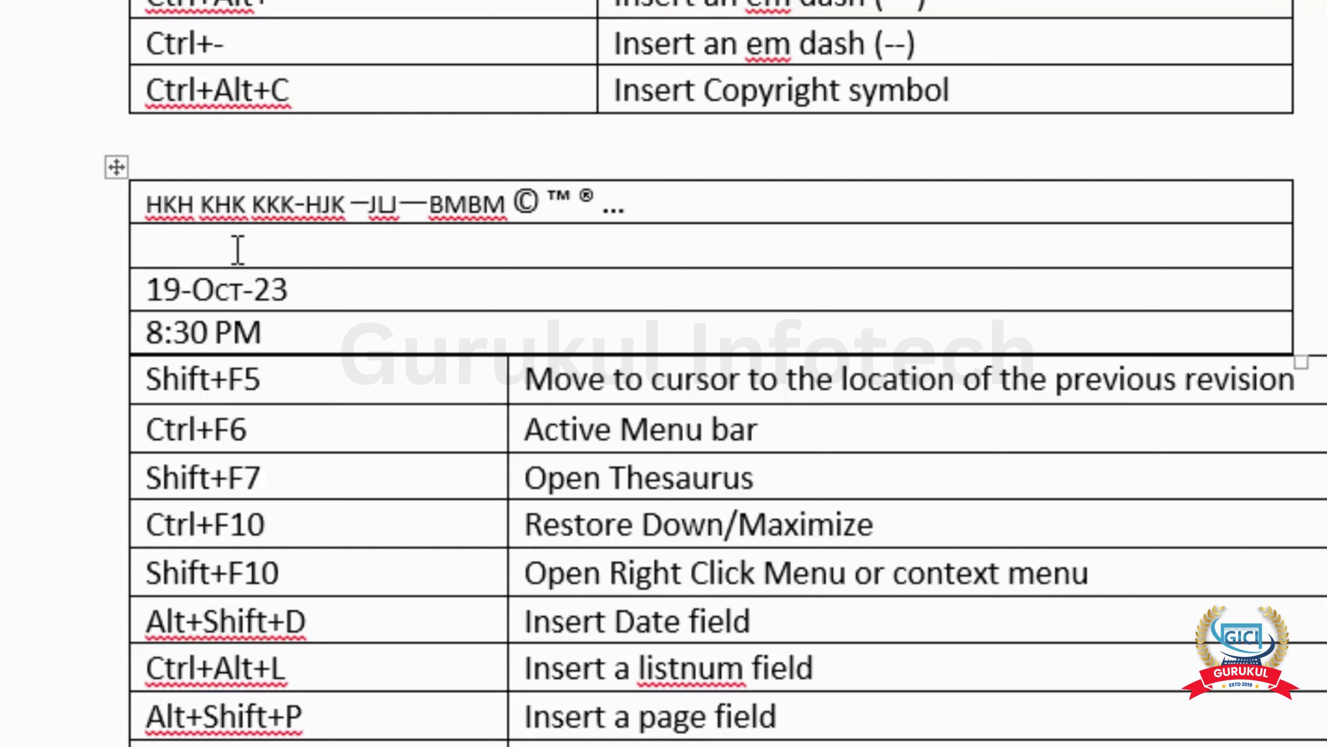
# Enter "KFHK HFHK" followed by a page number field in the small table's second row and leave the text unselected.
pyautogui.write('KFHK HFHK  6')
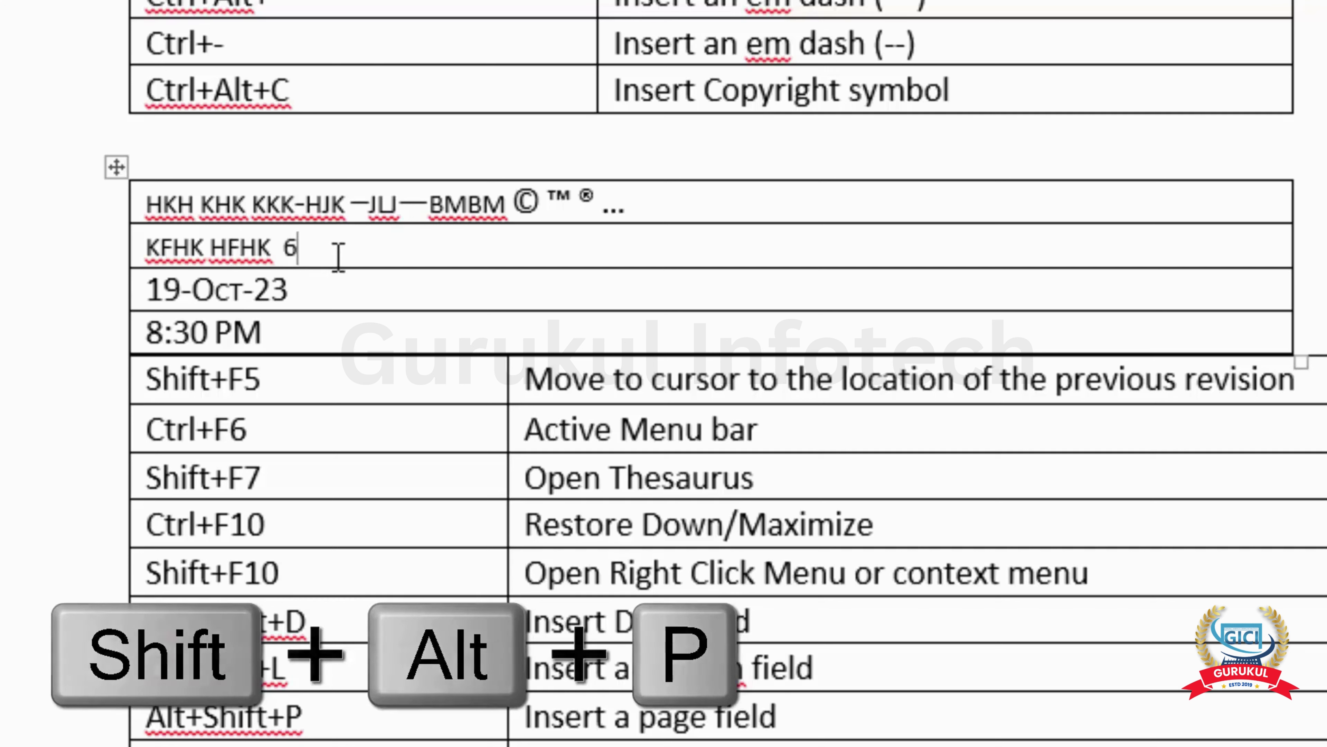
pyautogui.moveTo(146, 246); pyautogui.dragTo(301, 246)
pyautogui.click(313, 245)
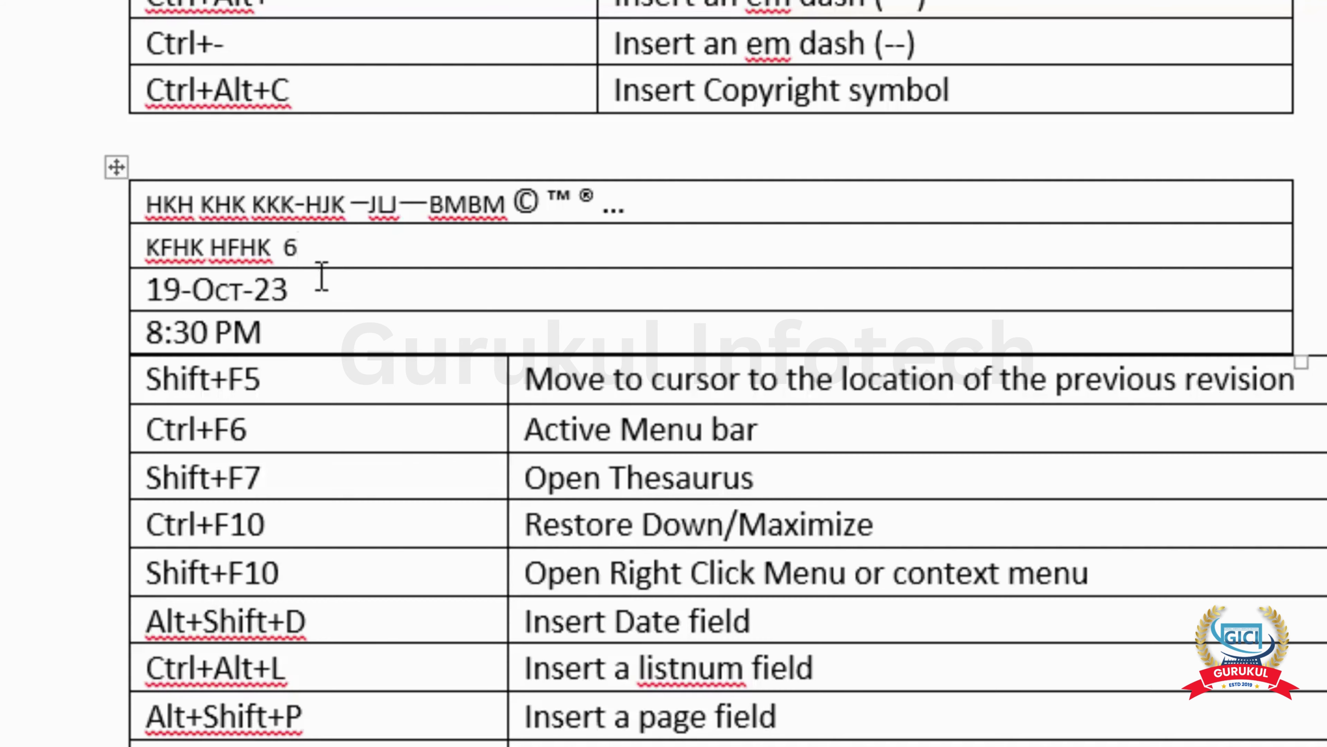
# Review the shortcut table from the date, list number, page and time field rows through the endnote row, including the view-switching shortcuts.
pyautogui.scroll(-3, 418, 456)
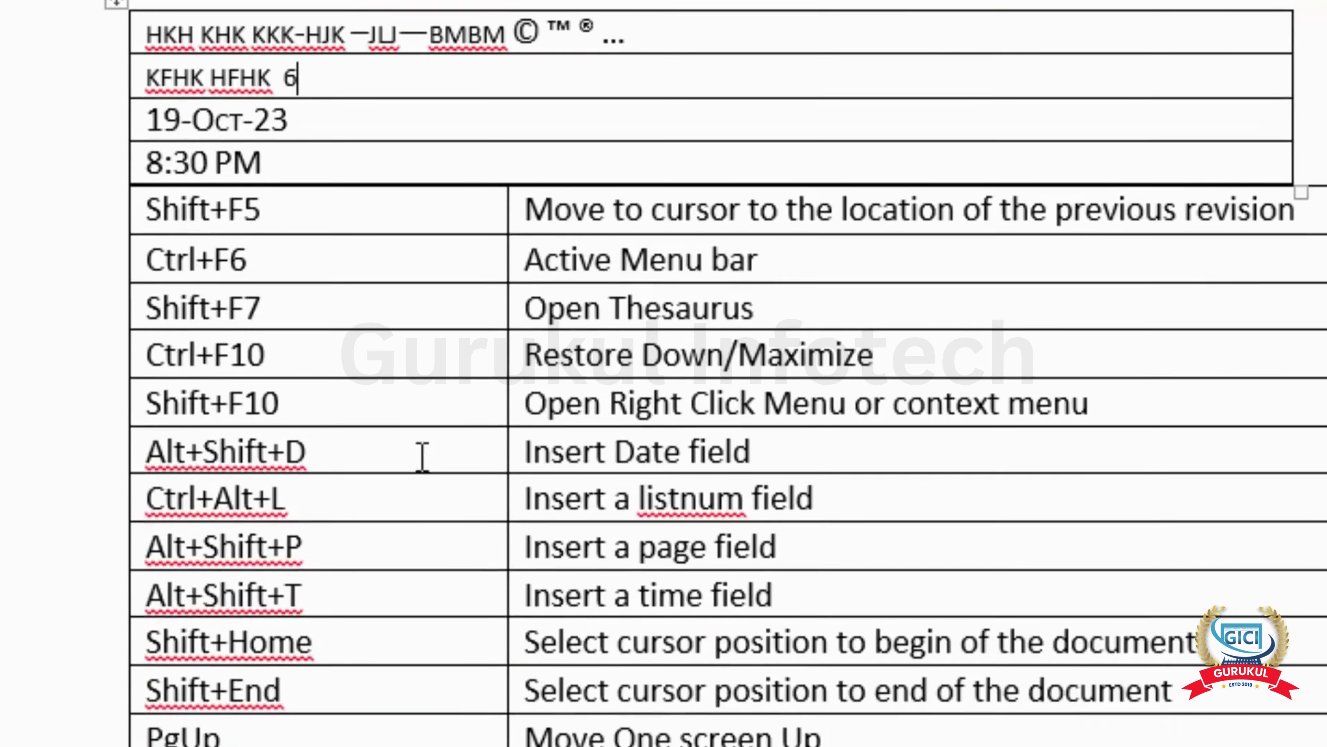
pyautogui.click(391, 507)
pyautogui.scroll(-2, 398, 532)
pyautogui.scroll(-3, 400, 533)
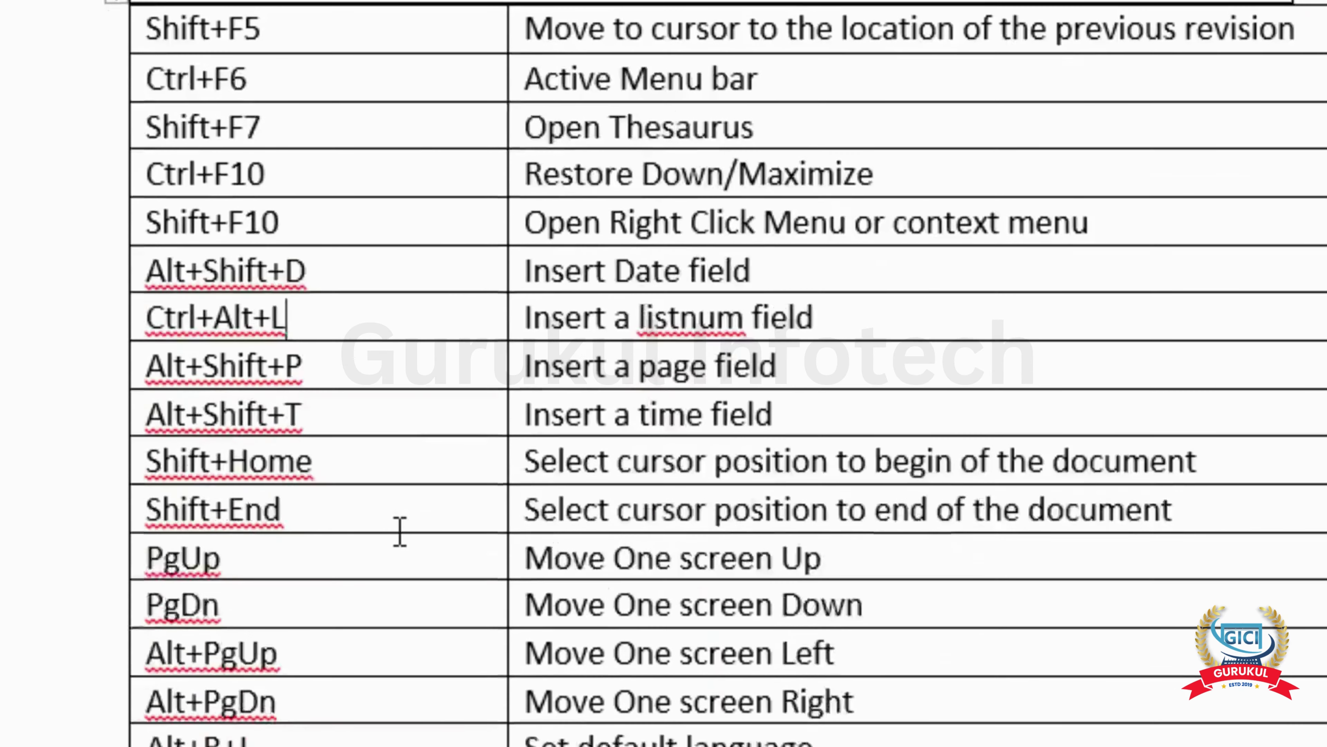
pyautogui.scroll(-3, 397, 531)
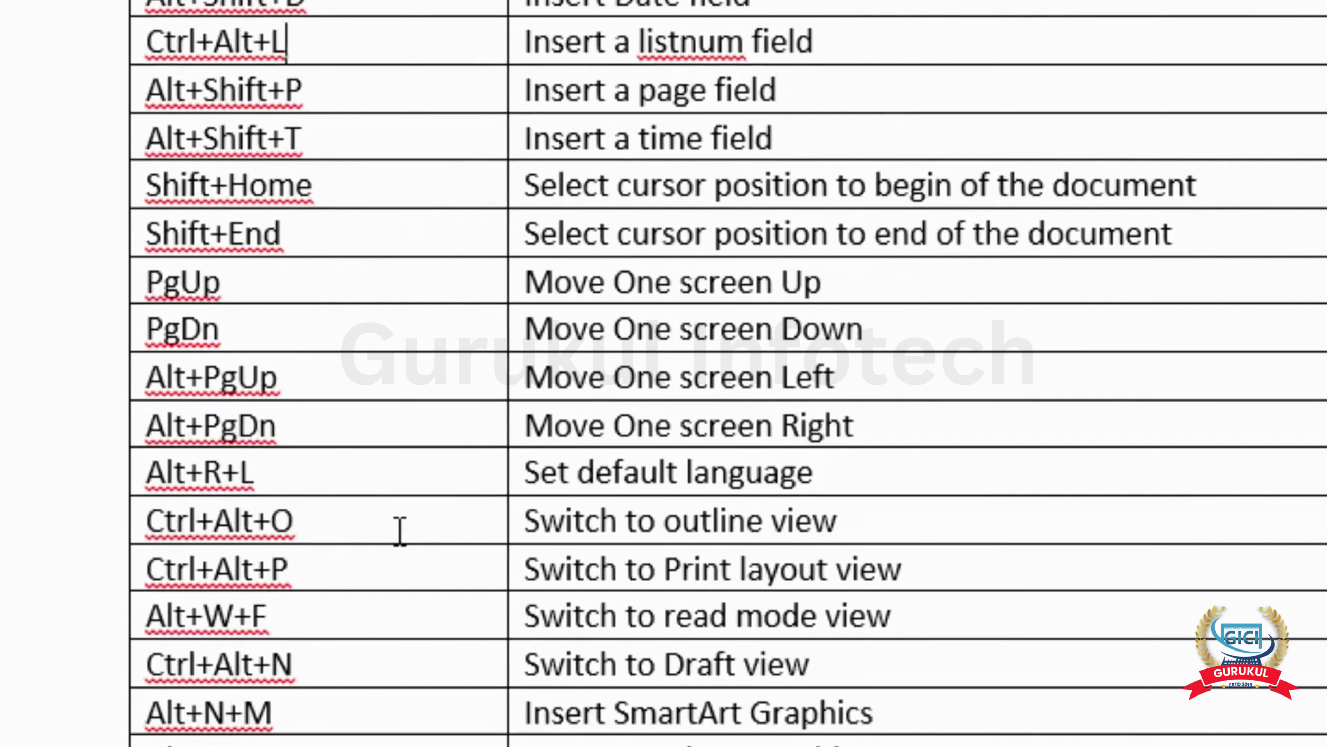
pyautogui.click(401, 381)
pyautogui.scroll(-2, 952, 413)
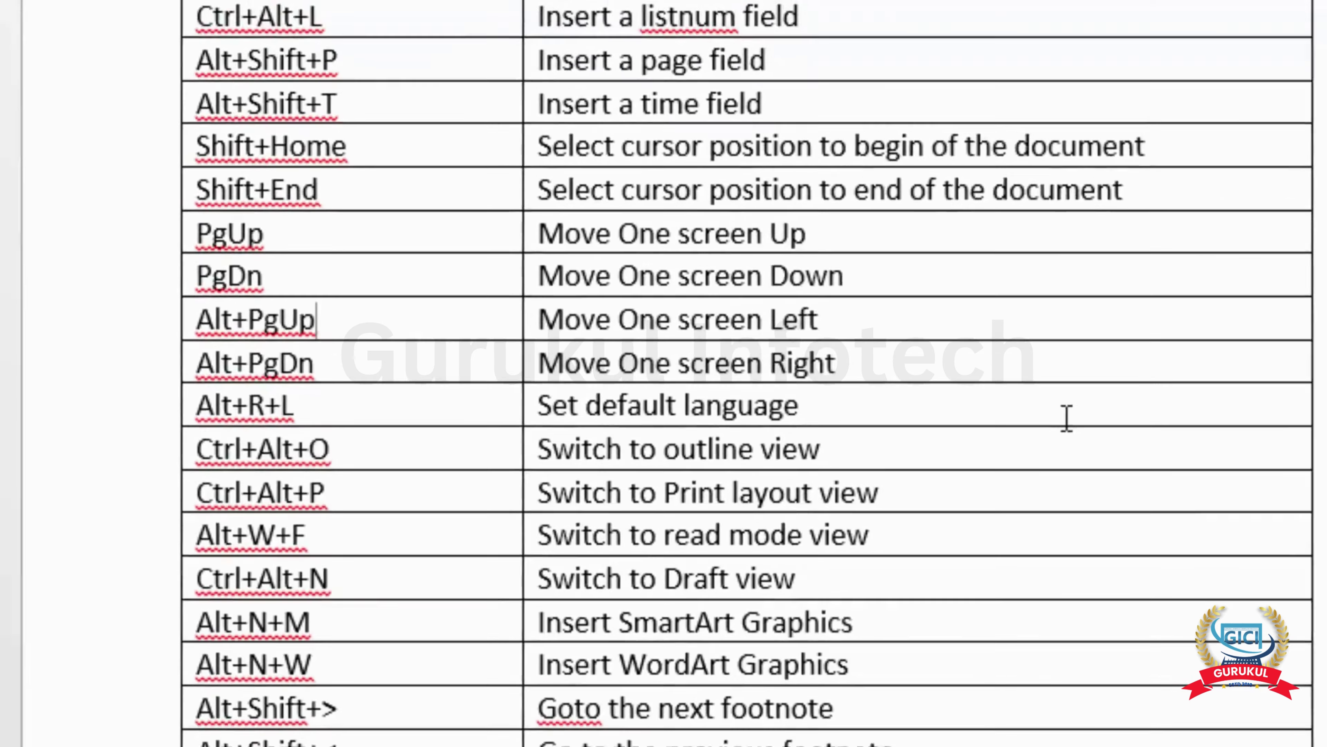
pyautogui.scroll(10, 1124, 503)
pyautogui.scroll(-3, 1123, 503)
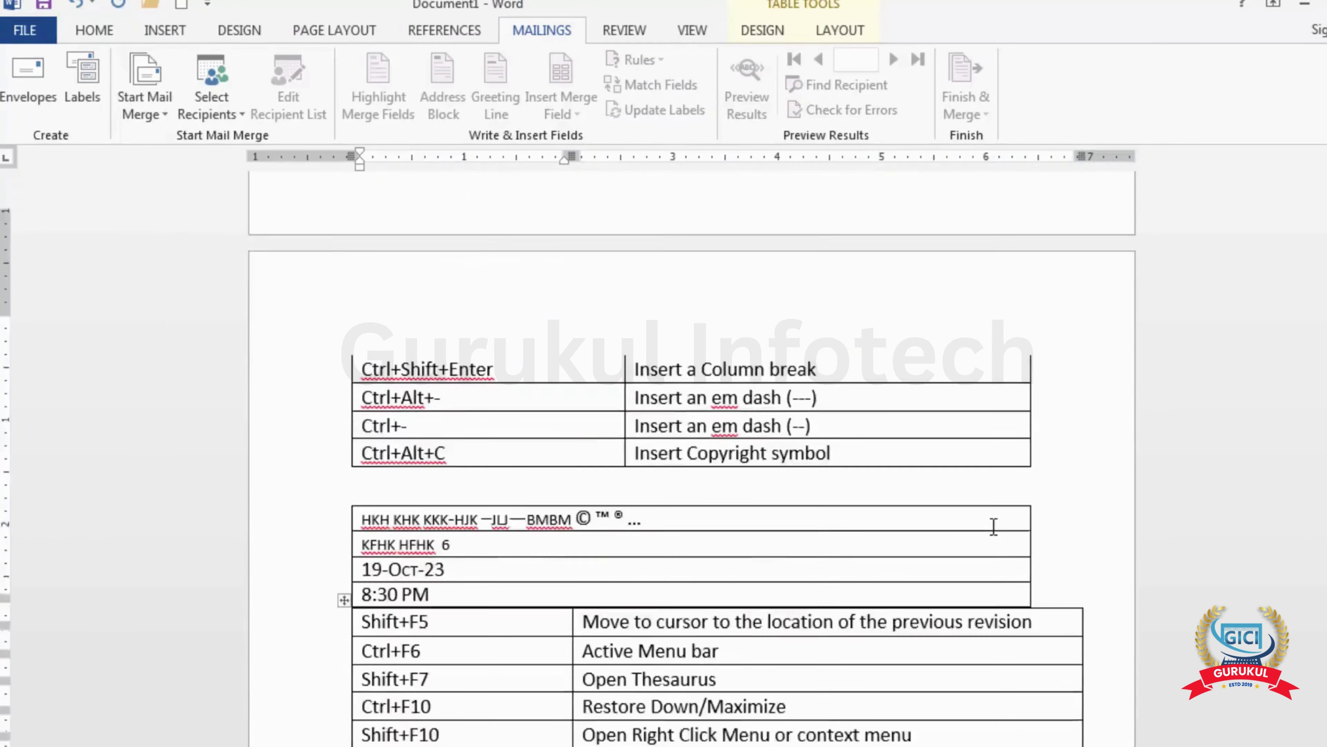
pyautogui.scroll(-10, 993, 526)
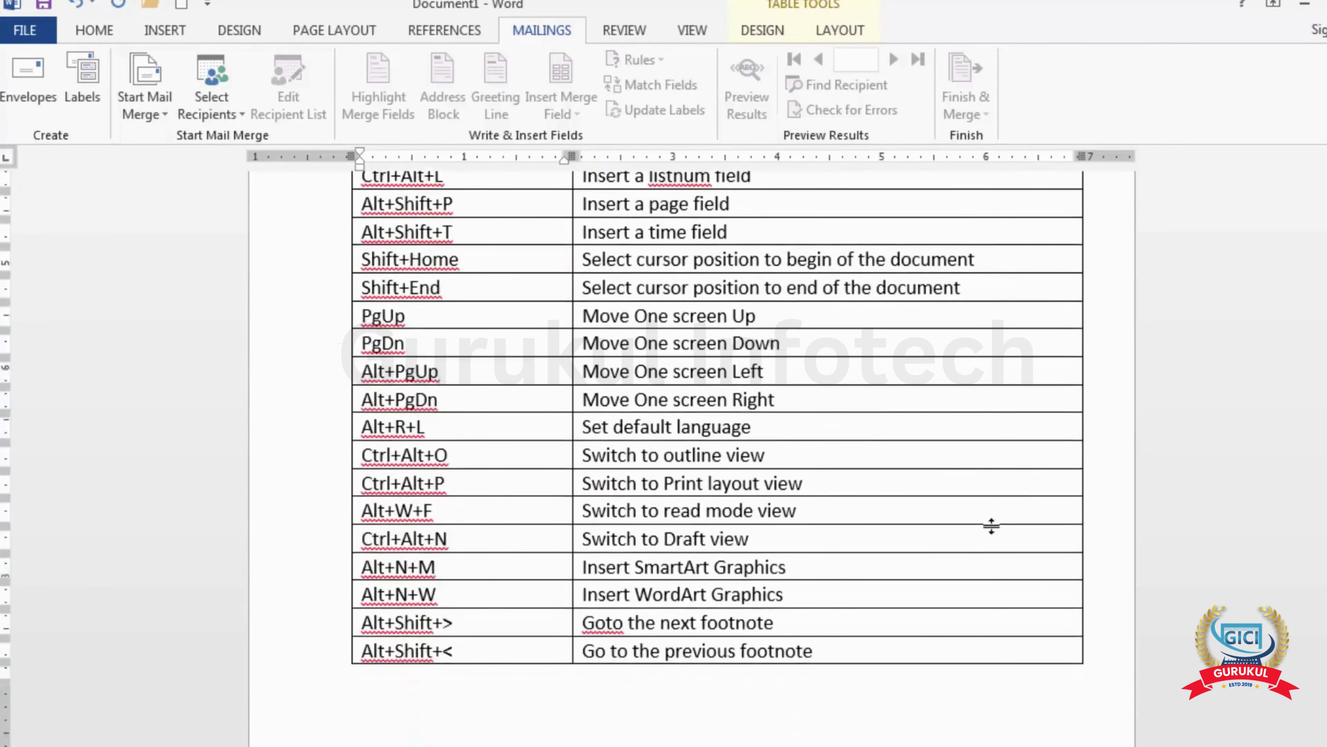
pyautogui.scroll(-8, 991, 526)
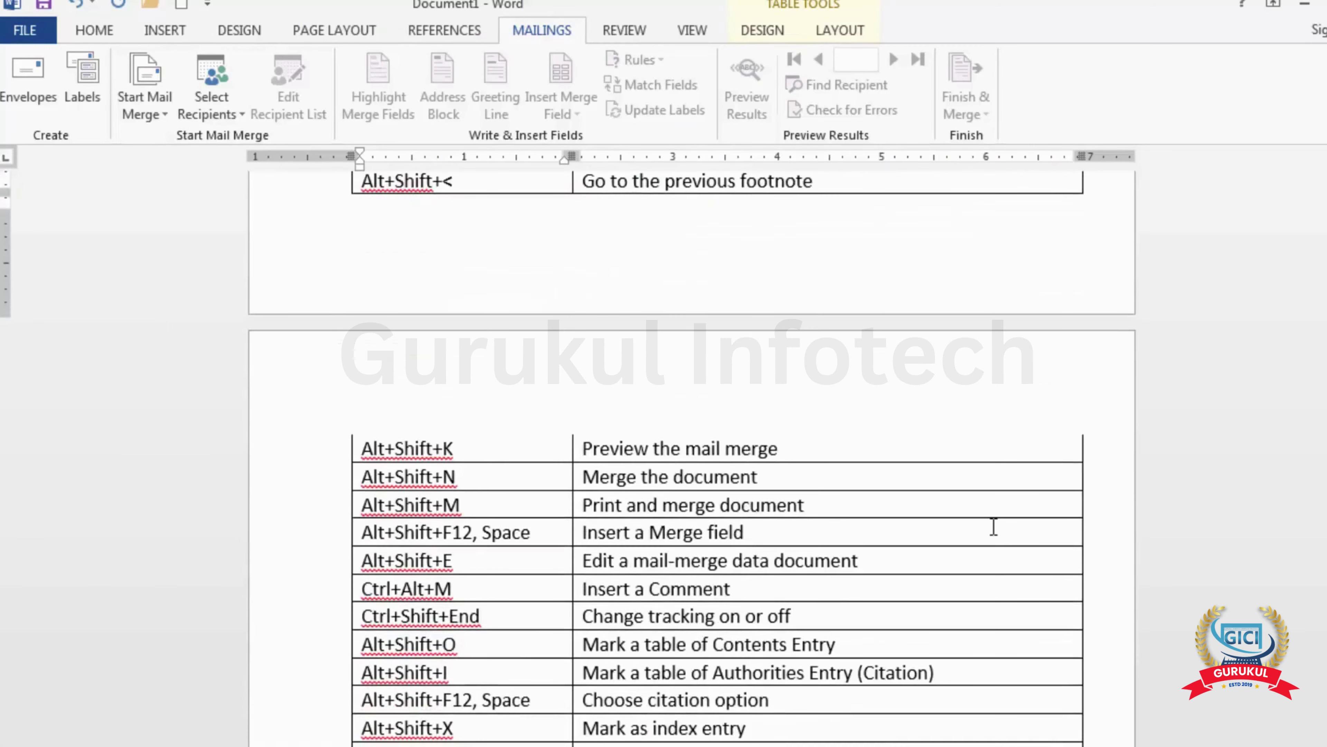
pyautogui.scroll(-2, 994, 526)
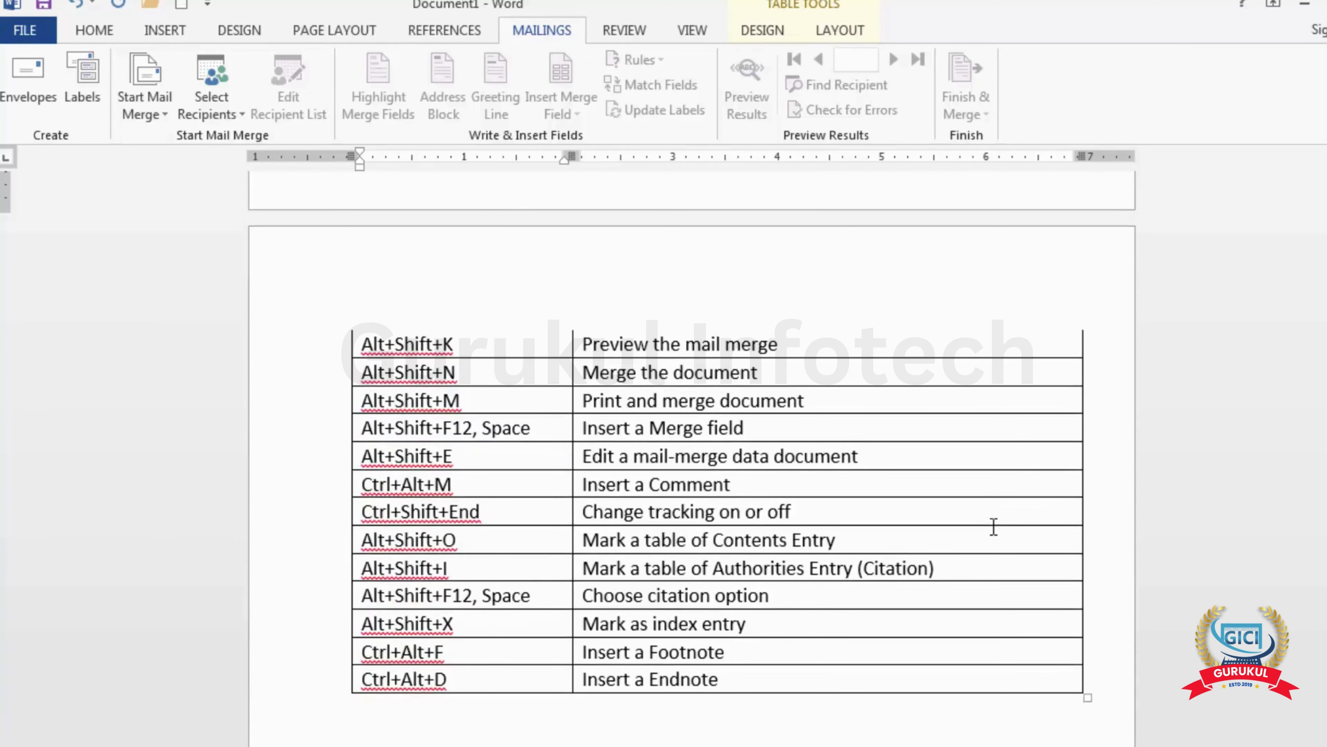
pyautogui.scroll(9, 994, 526)
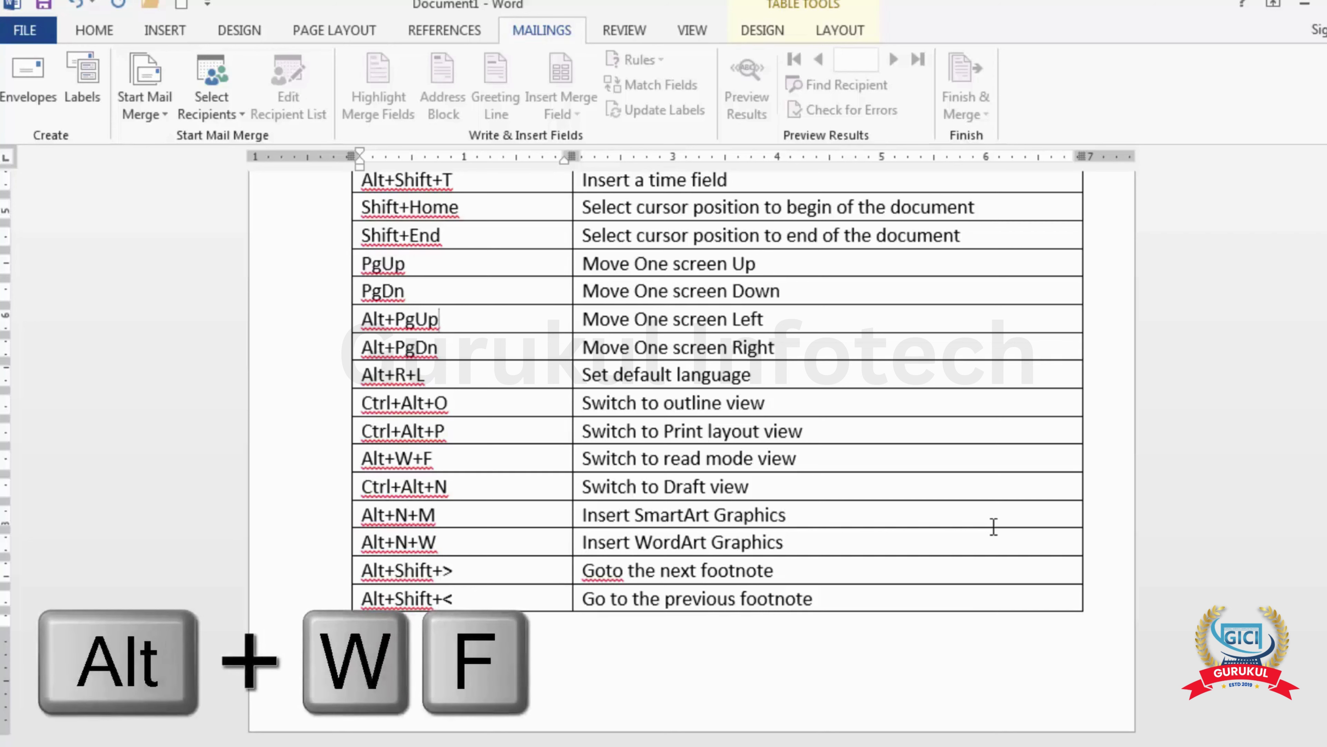
# Display the document in Read Mode and exit back to the editing view.
pyautogui.press('alt')
pyautogui.press('w')
pyautogui.press('f')
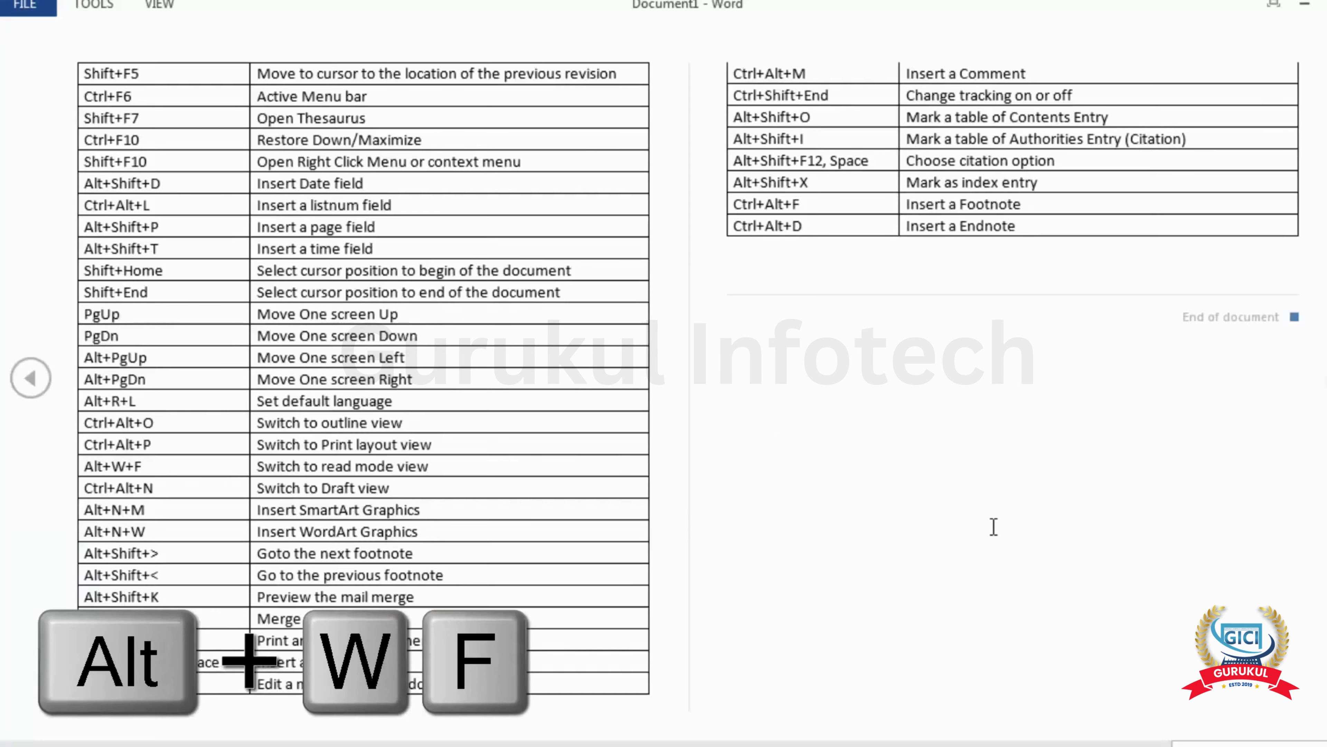
pyautogui.press('Escape')
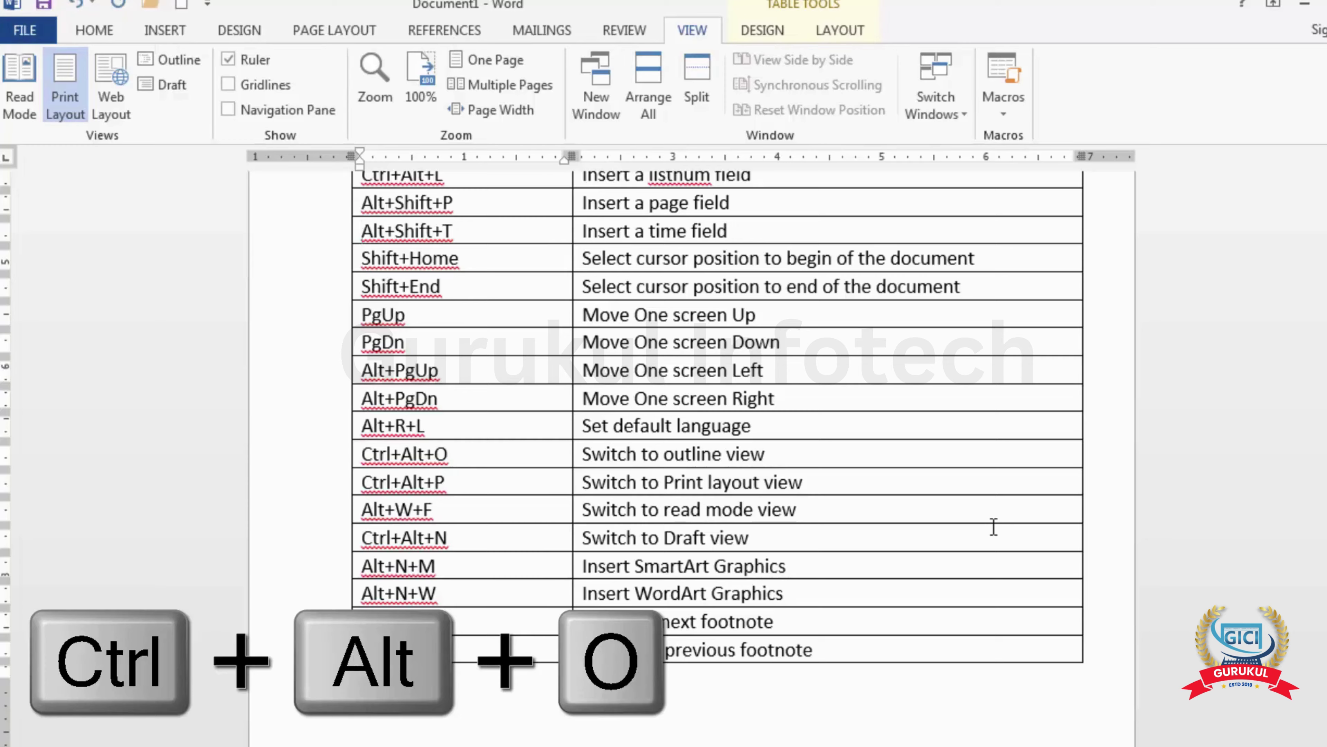
# Switch the document to Outline view and return it to Print Layout view.
pyautogui.hotkey('ctrl', 'alt', 'o')
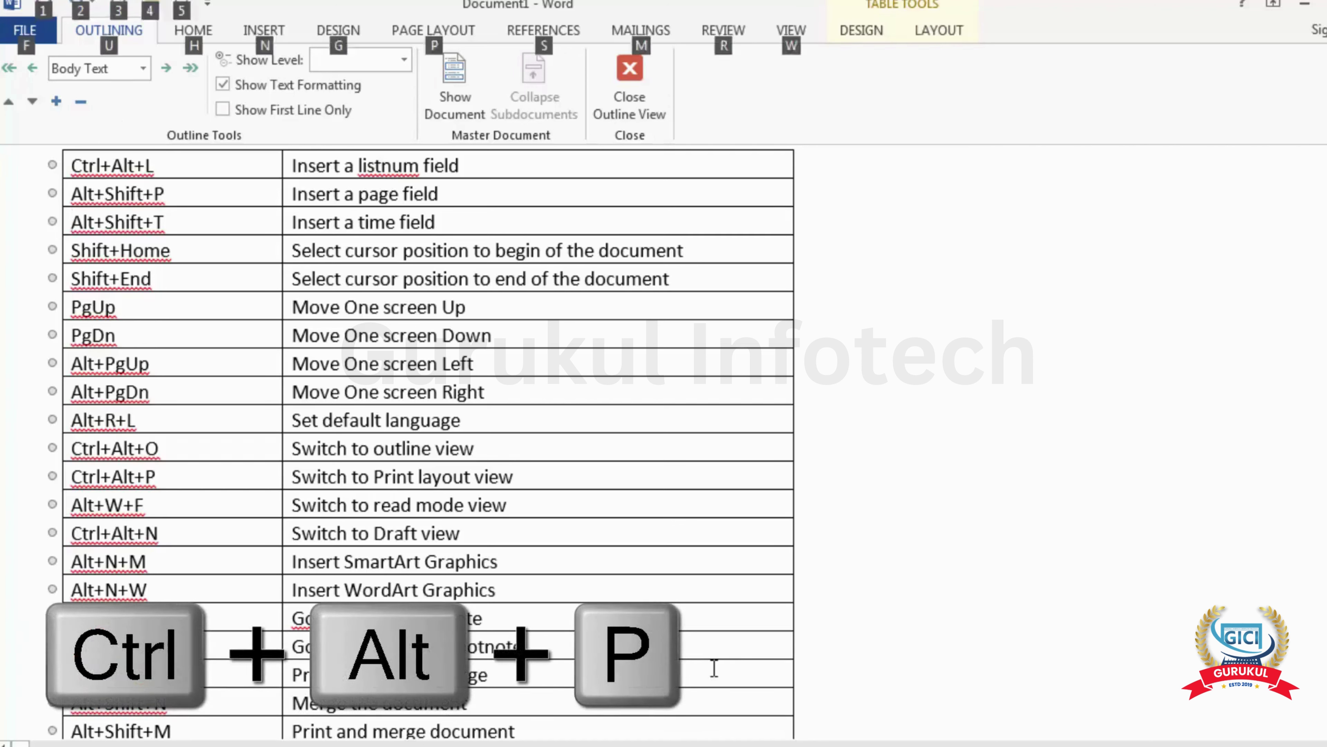
pyautogui.write('6')
pyautogui.press('BackSpace')
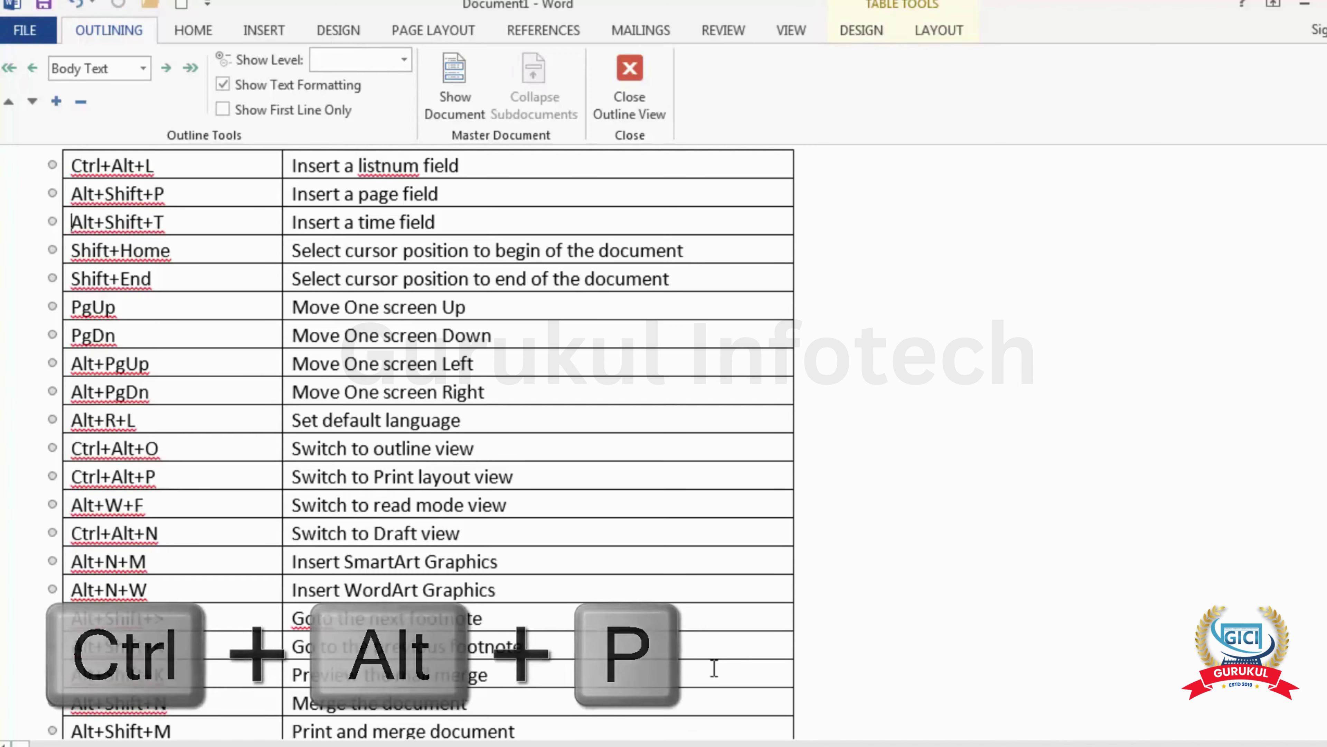
pyautogui.hotkey('ctrl', 'alt', 'p')
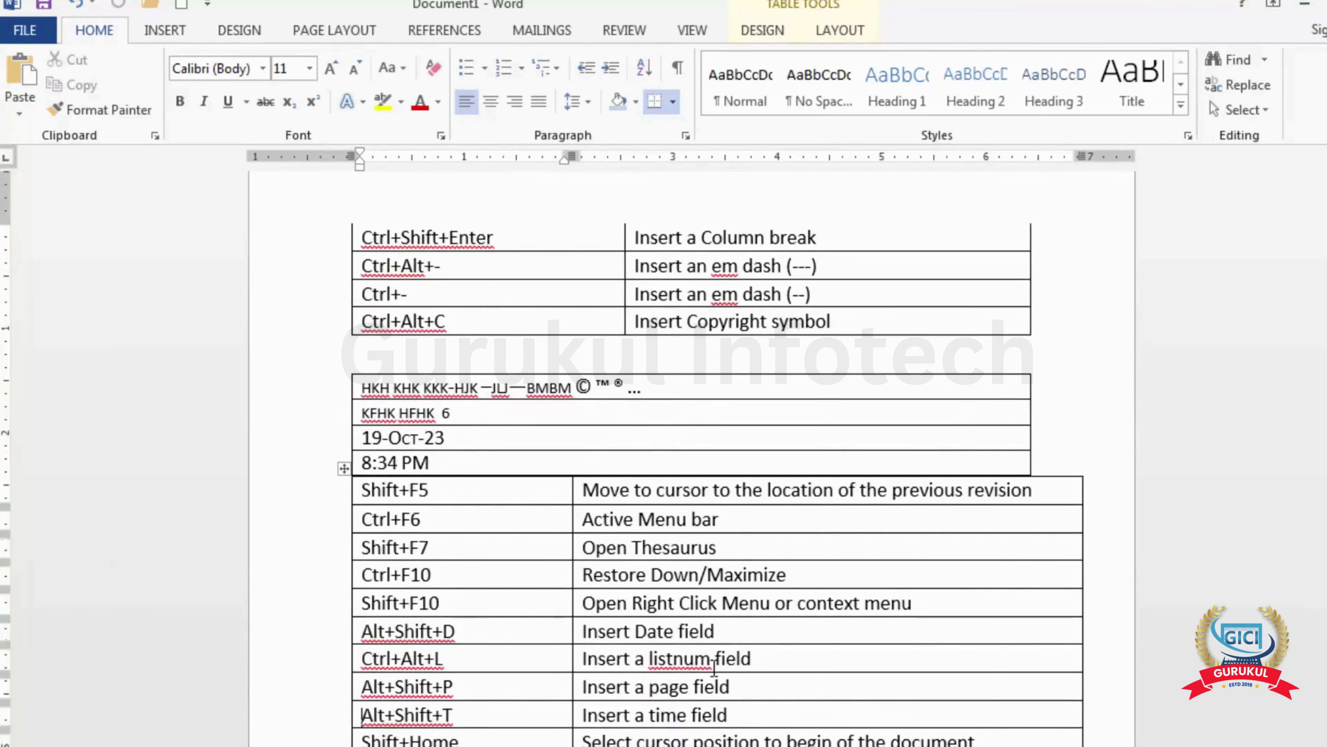
# Examine the SmartArt, WordArt and footnote shortcut rows and look back through the earlier shortcut tables.
pyautogui.scroll(-3, 735, 669)
pyautogui.scroll(-5, 738, 668)
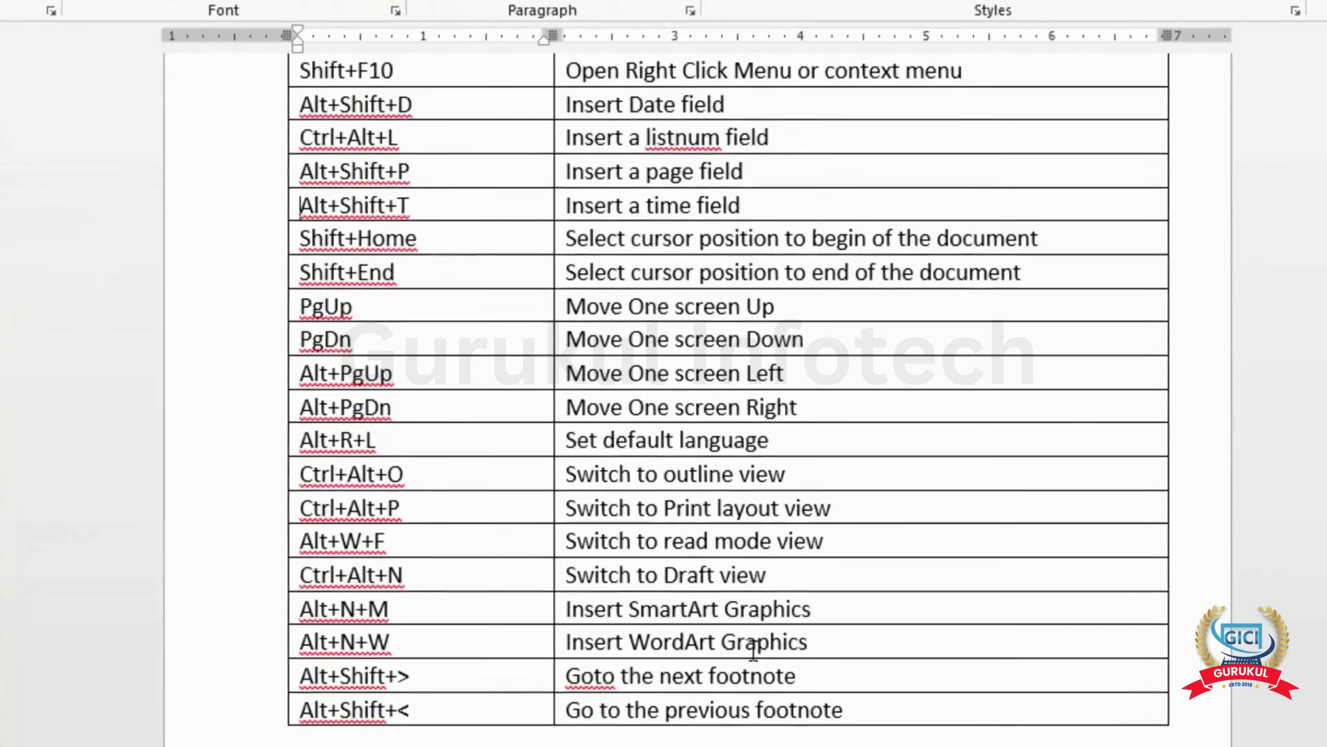
pyautogui.scroll(-1, 754, 650)
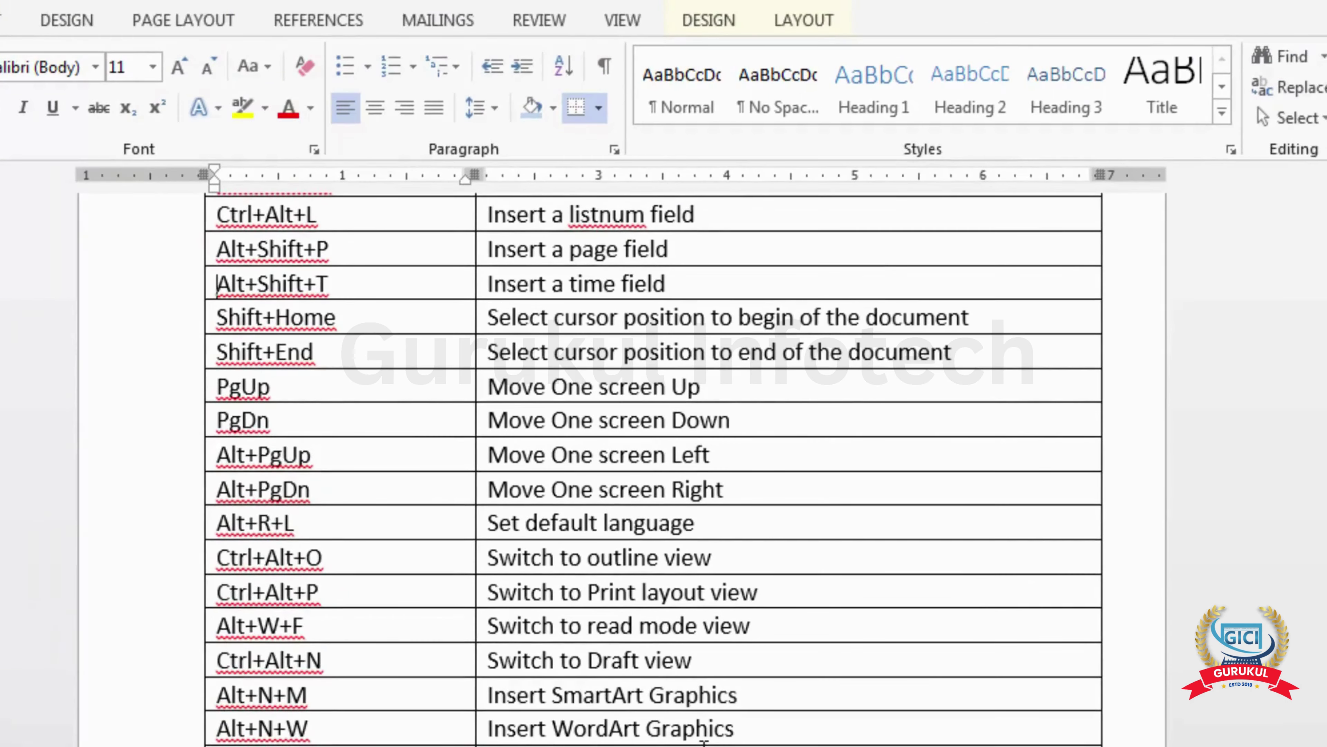
pyautogui.click(335, 745)
pyautogui.scroll(-2, 334, 743)
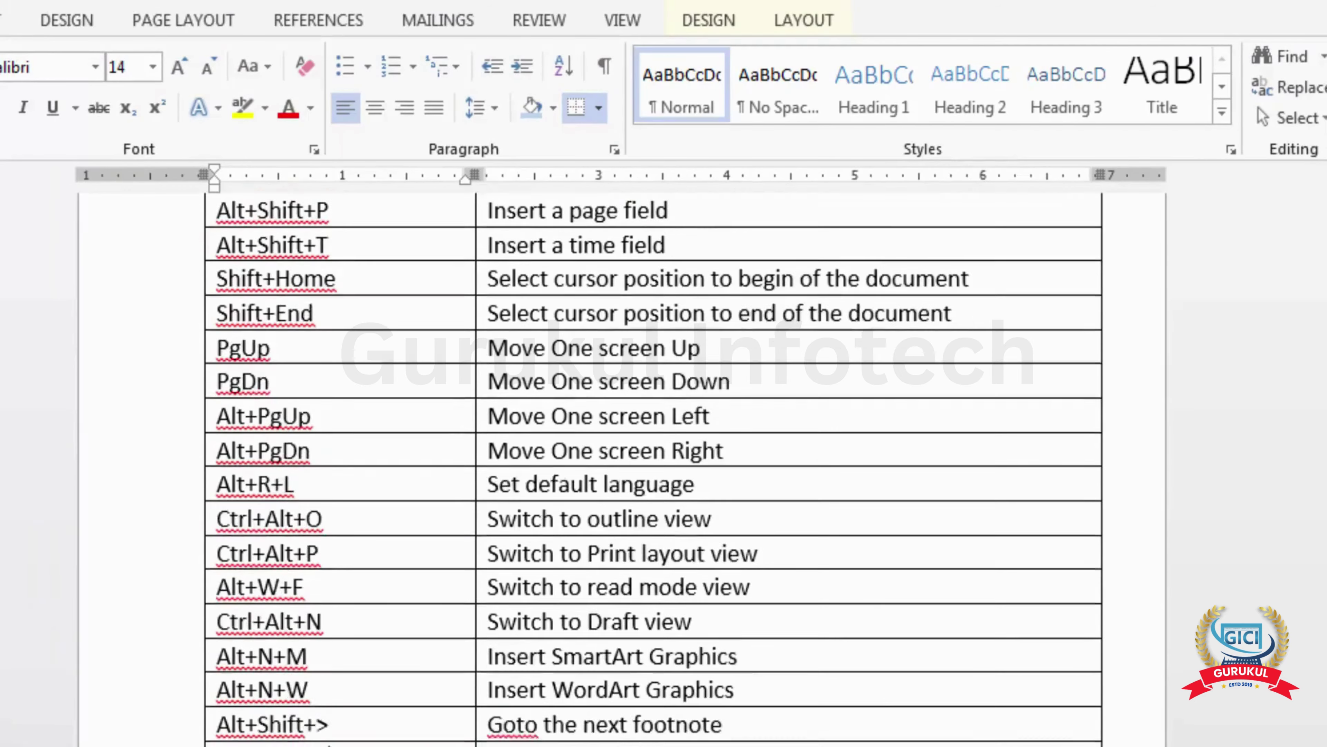
pyautogui.scroll(-3, 587, 735)
pyautogui.scroll(4, 587, 544)
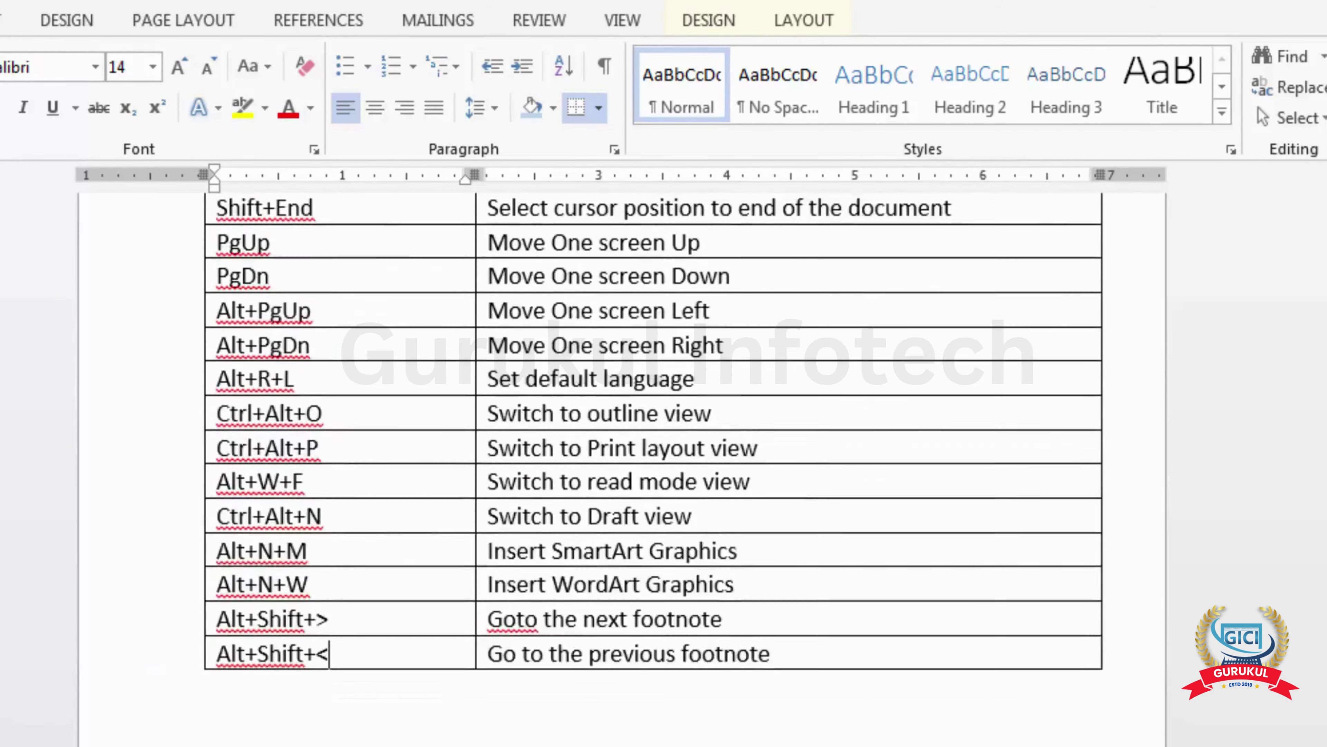
pyautogui.scroll(8, 588, 543)
pyautogui.scroll(20, 622, 470)
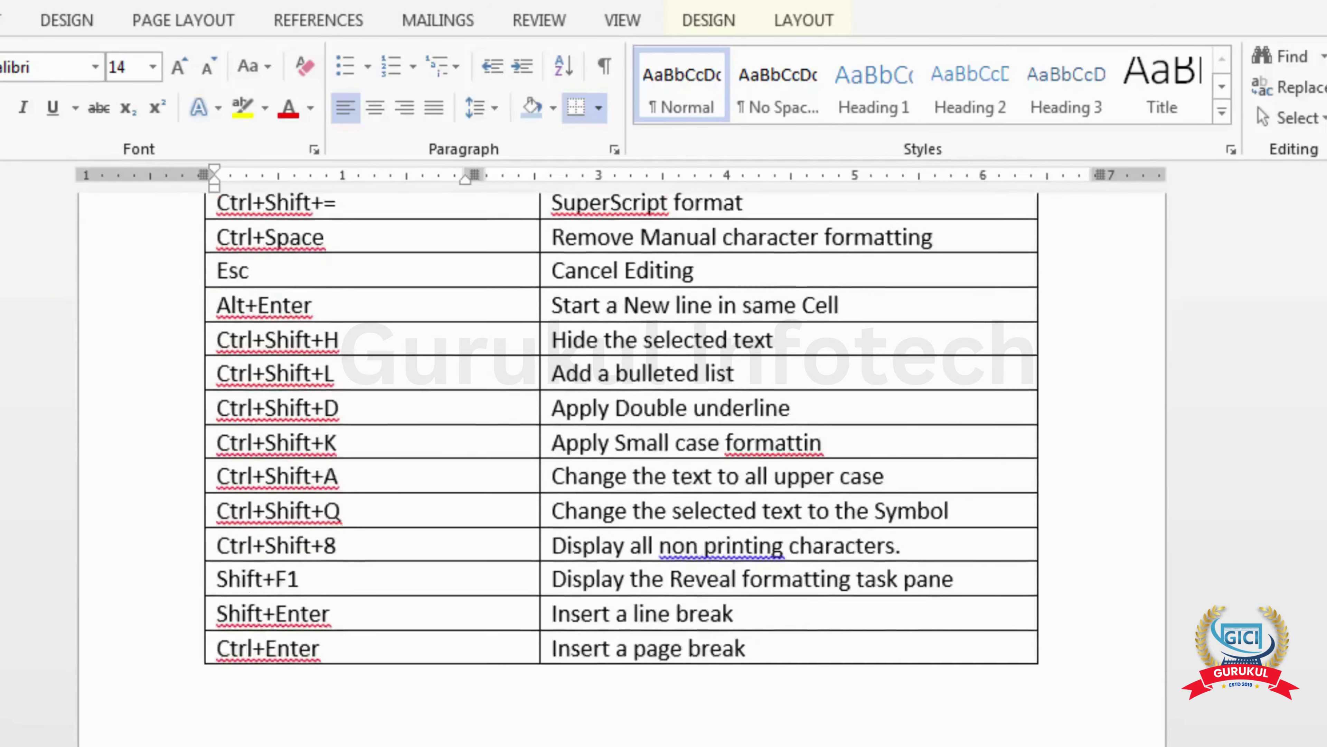
pyautogui.scroll(15, 622, 471)
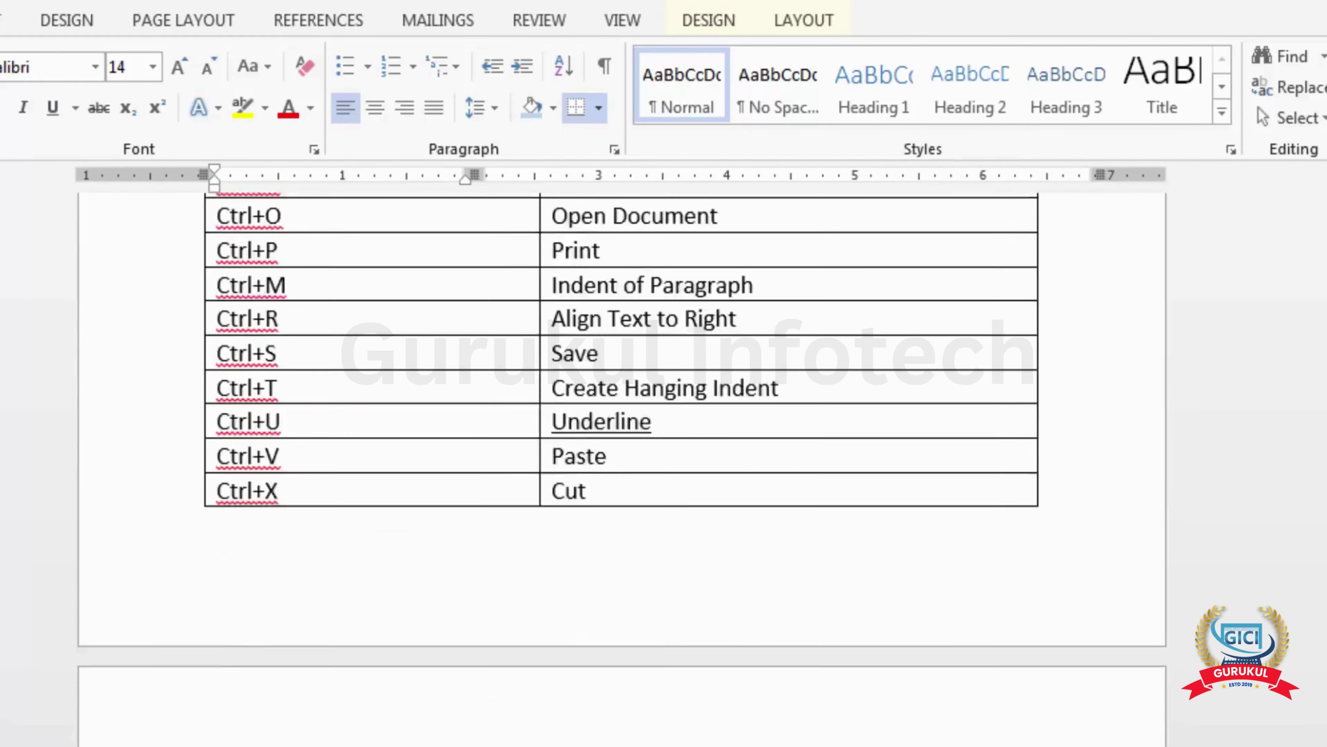
# Place the cursor at the end of the document, open the WordArt style gallery and dismiss it without choosing a style.
pyautogui.moveTo(1326, 225); pyautogui.dragTo(1326, 660)
pyautogui.hotkey('ctrl', 'End')
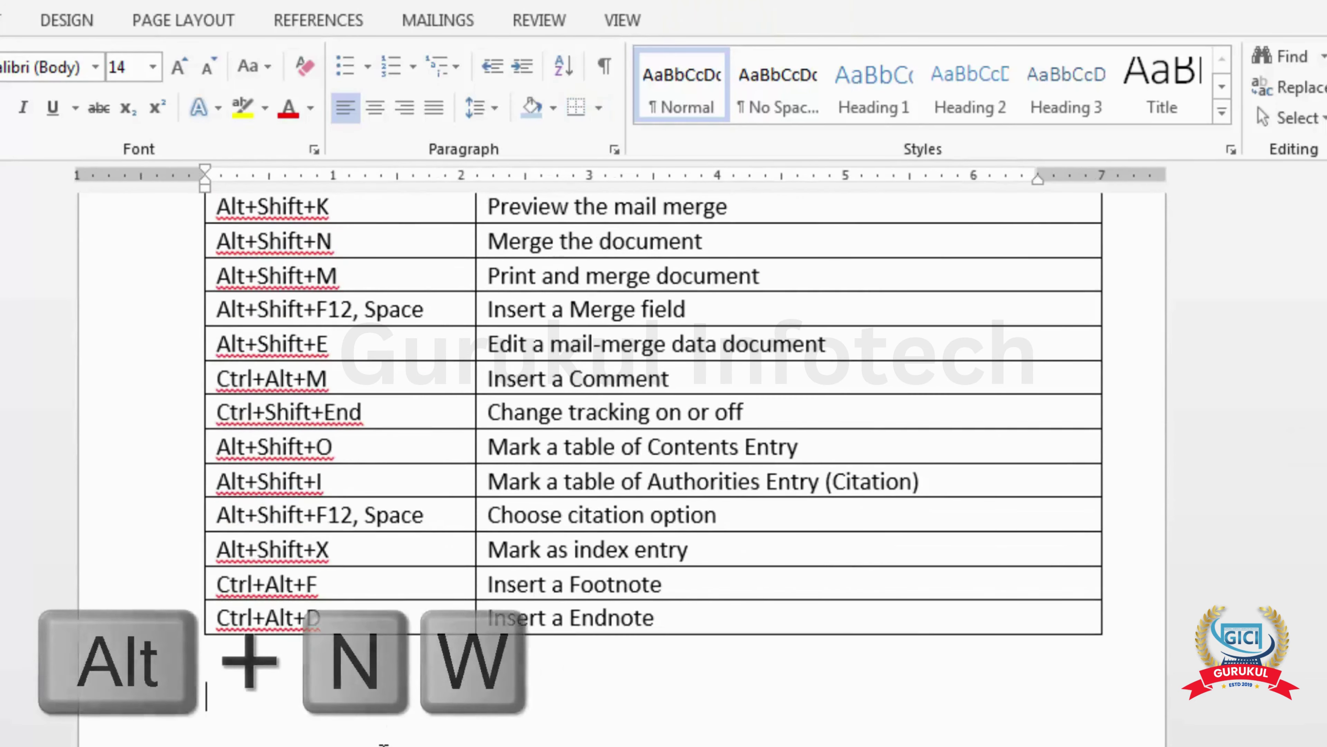
pyautogui.press('alt')
pyautogui.press('n')
pyautogui.press('w')
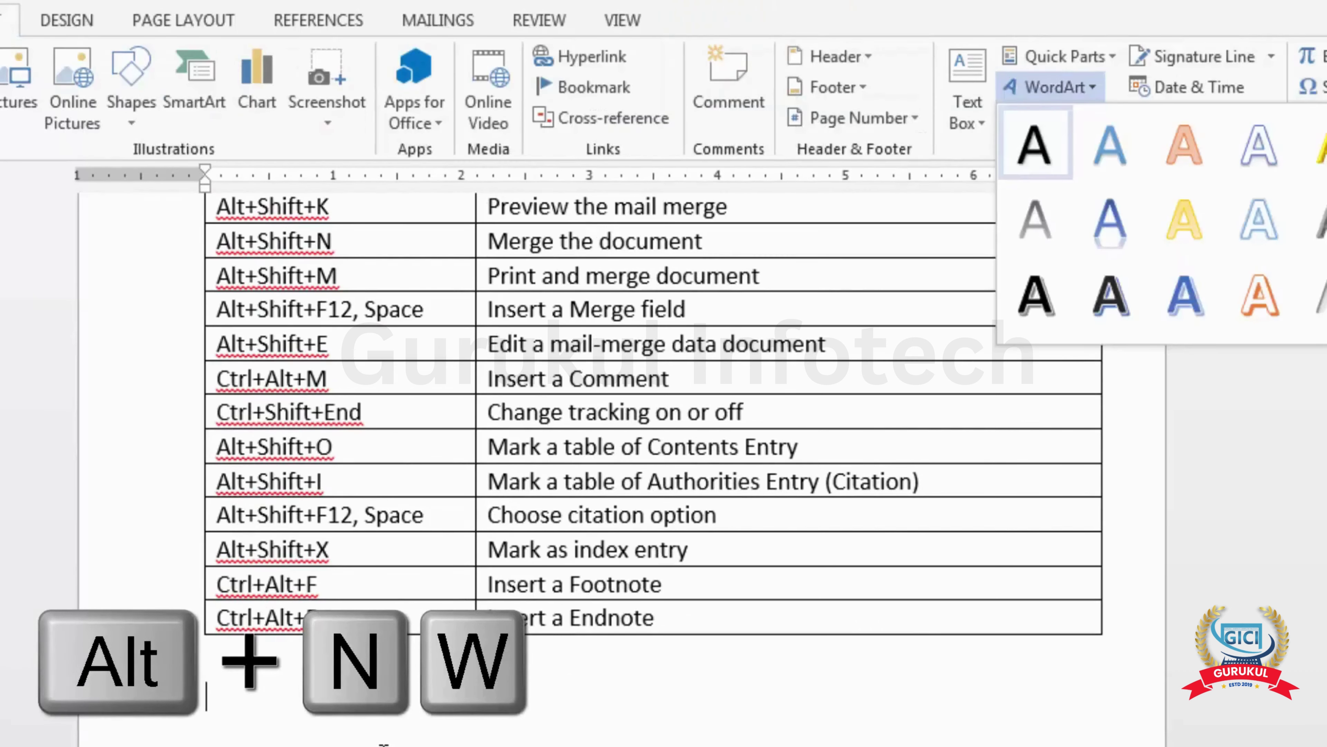
pyautogui.press('Escape')
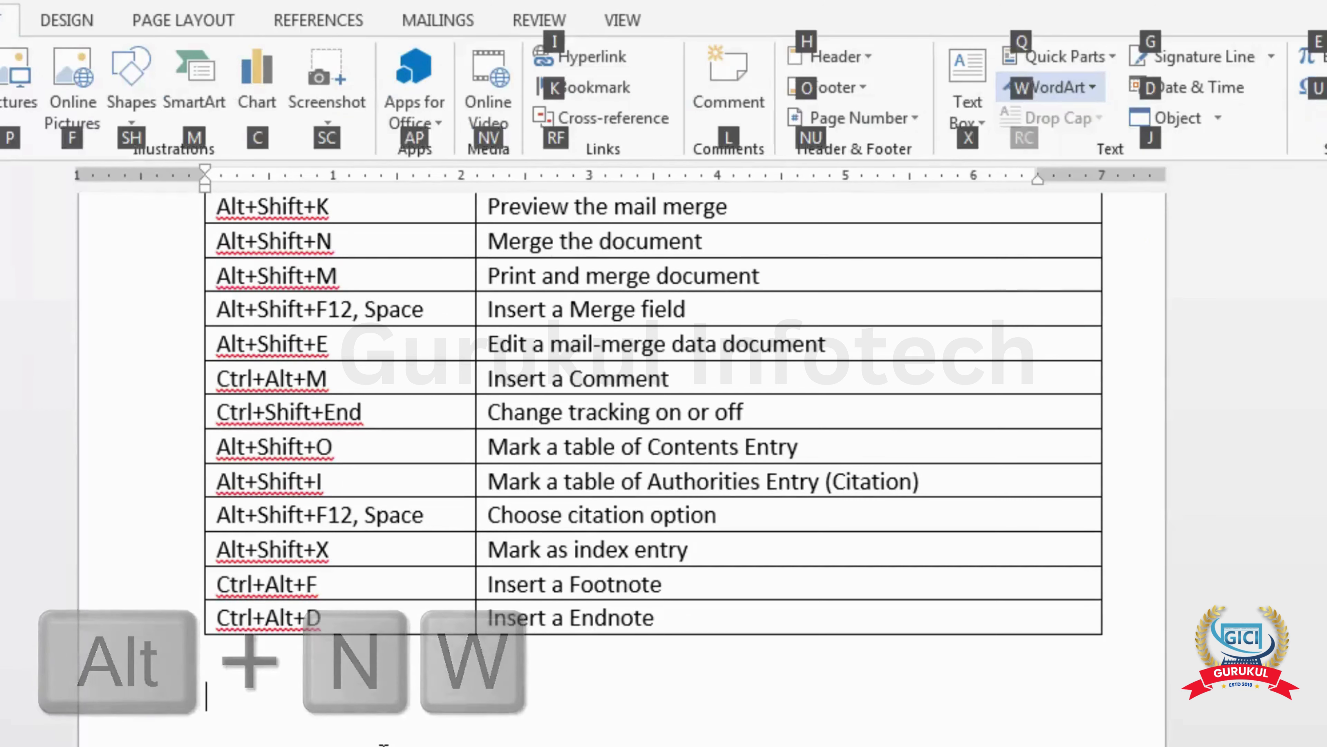
pyautogui.press('Escape')
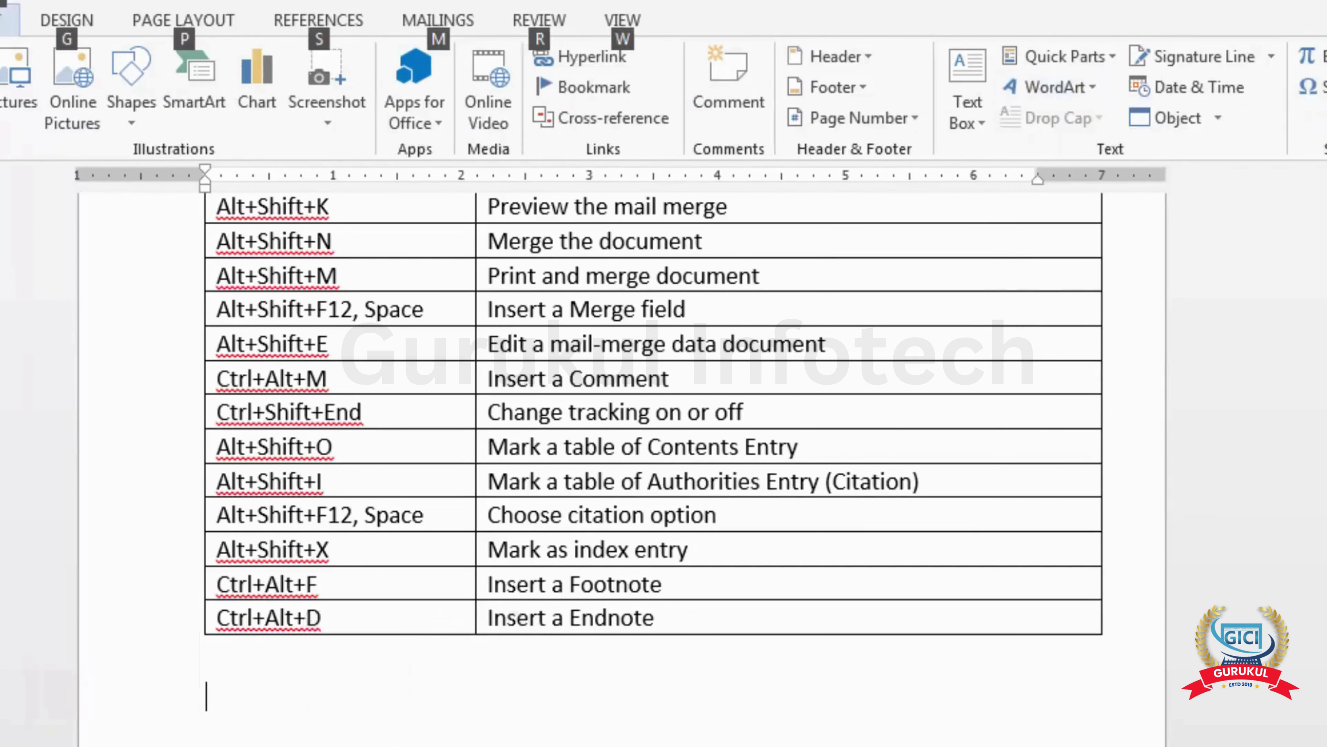
pyautogui.press('Escape')
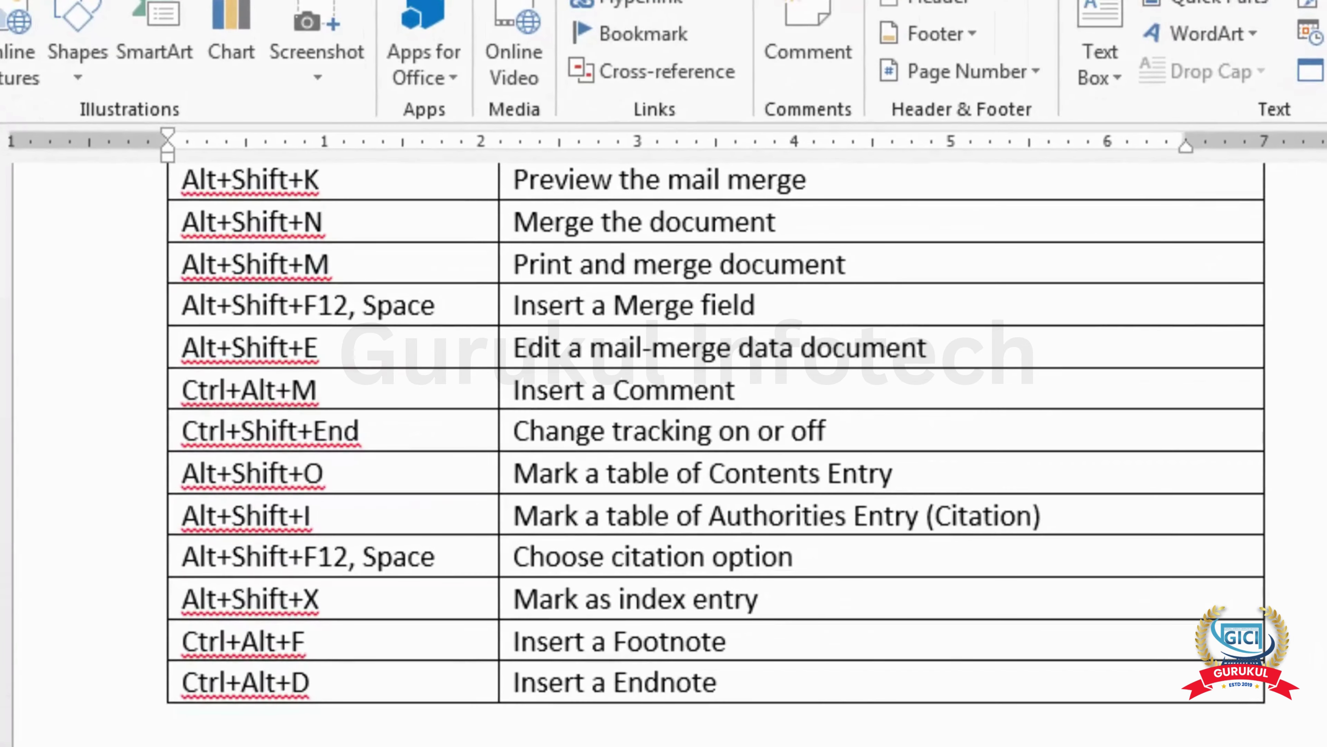
# Display the mail merge commands and highlight the descriptions from "Preview the mail merge" to "Edit a mail-merge data document", then clear the selection.
pyautogui.scroll(2, 470, 516)
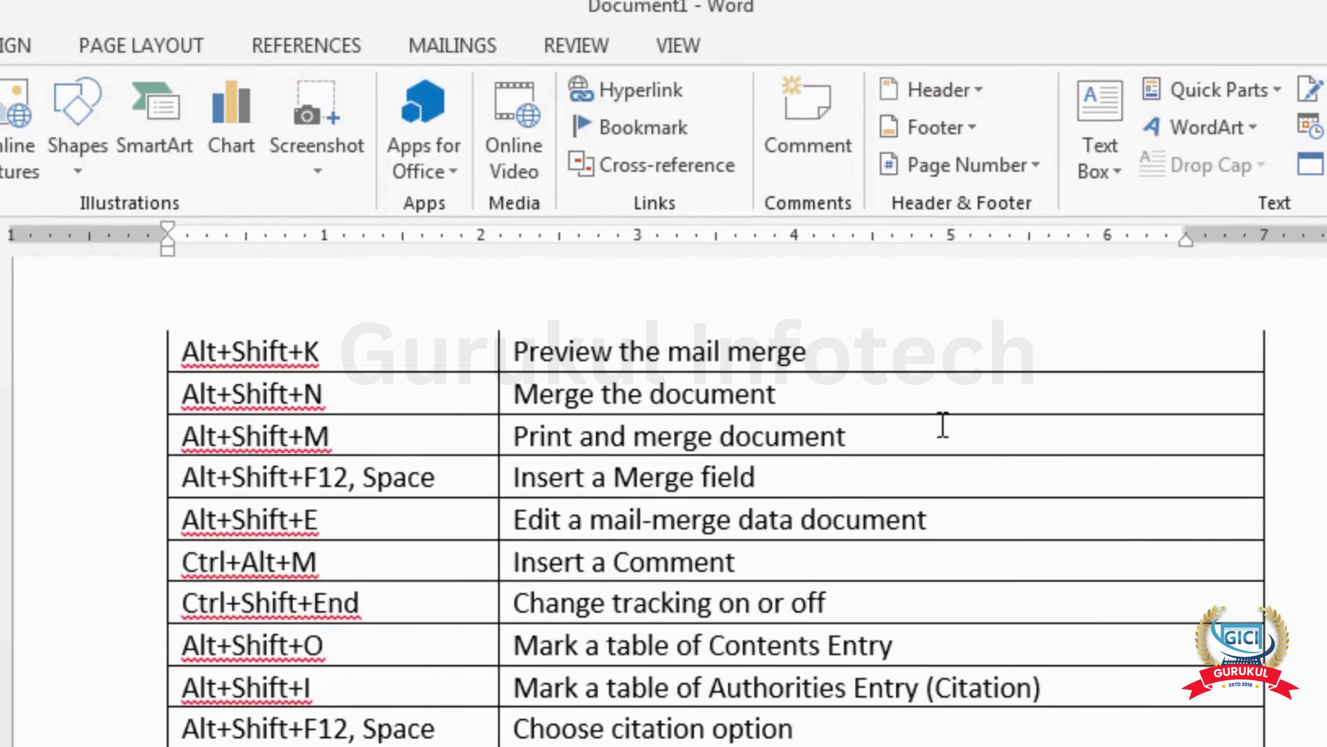
pyautogui.click(447, 46)
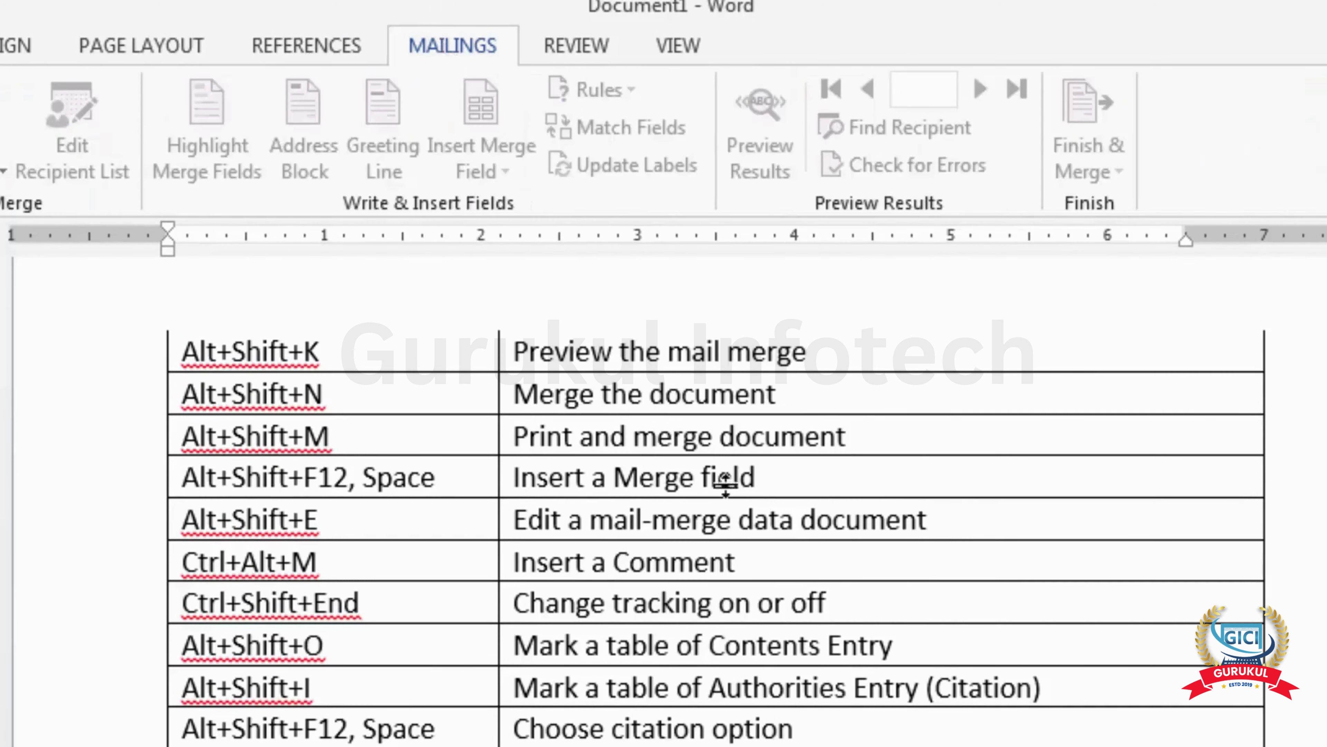
pyautogui.click(868, 436)
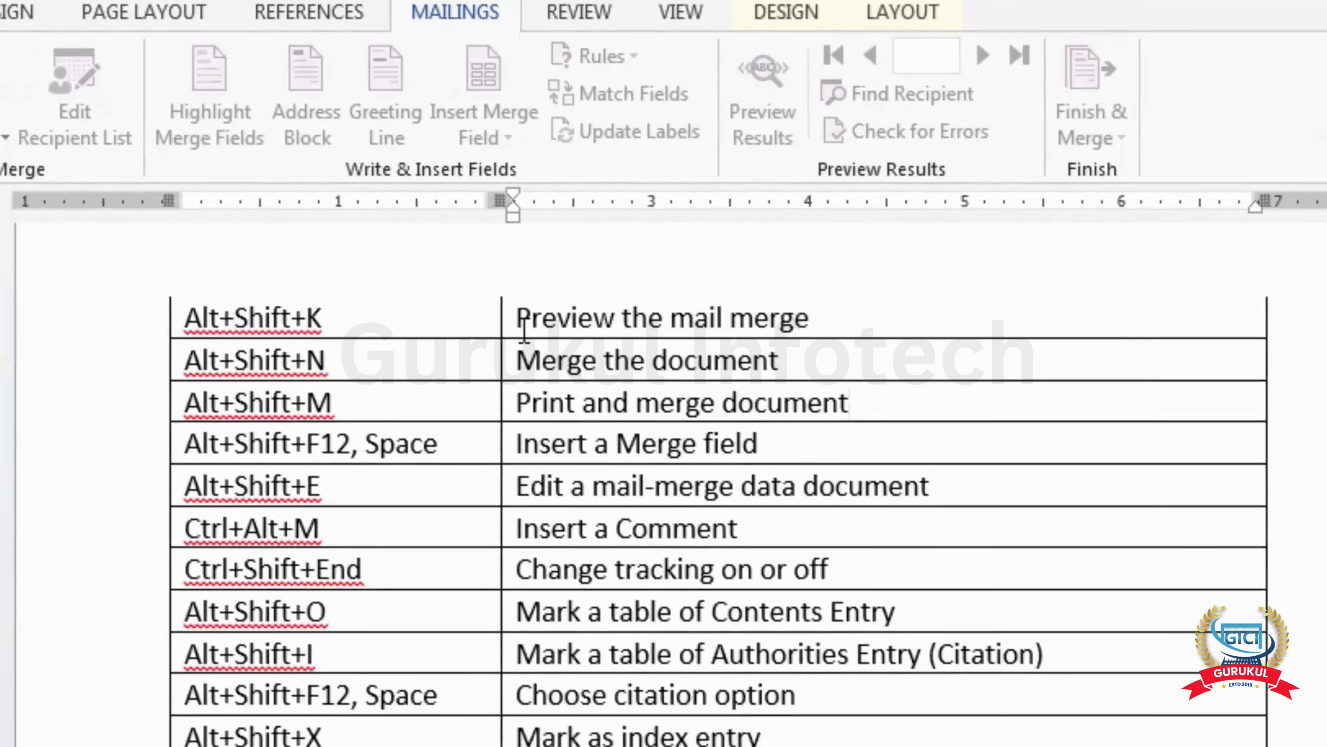
pyautogui.moveTo(523, 363); pyautogui.dragTo(695, 486)
pyautogui.moveTo(705, 353); pyautogui.dragTo(725, 369)
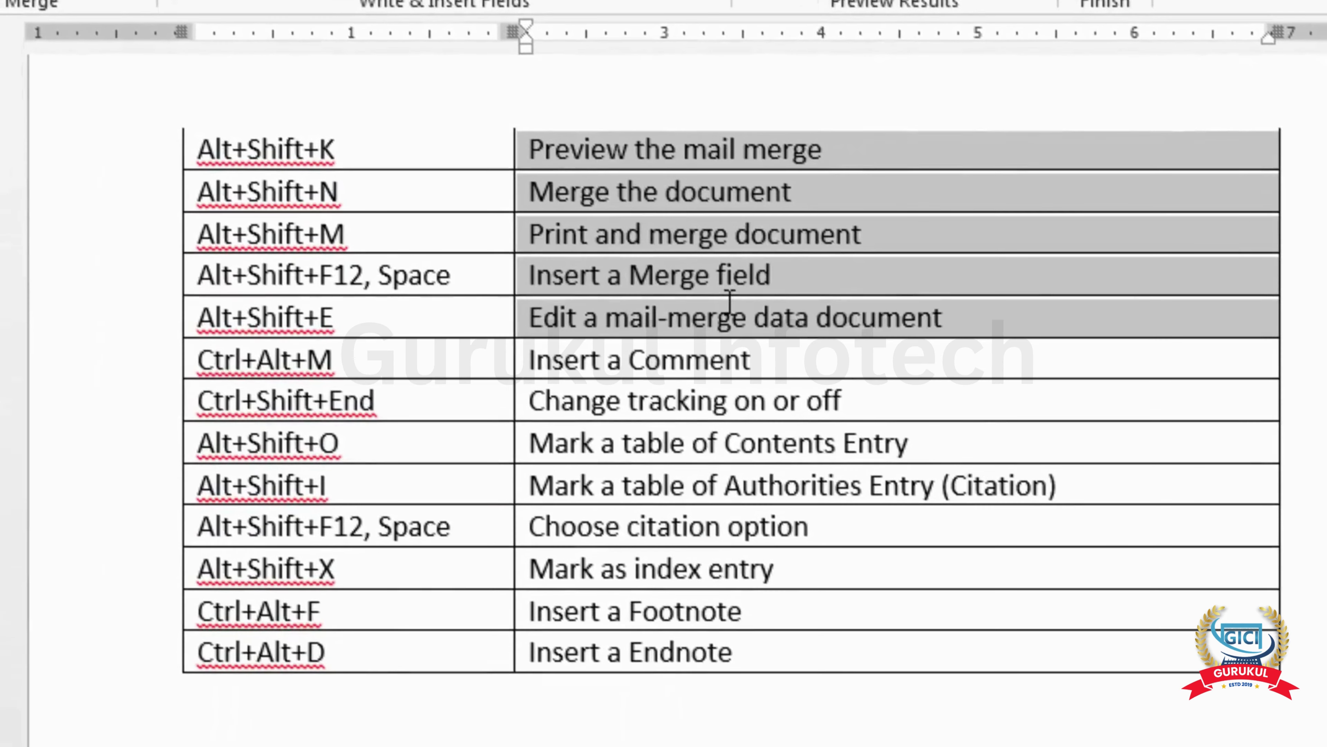
pyautogui.moveTo(730, 300); pyautogui.dragTo(731, 302)
pyautogui.click(832, 314)
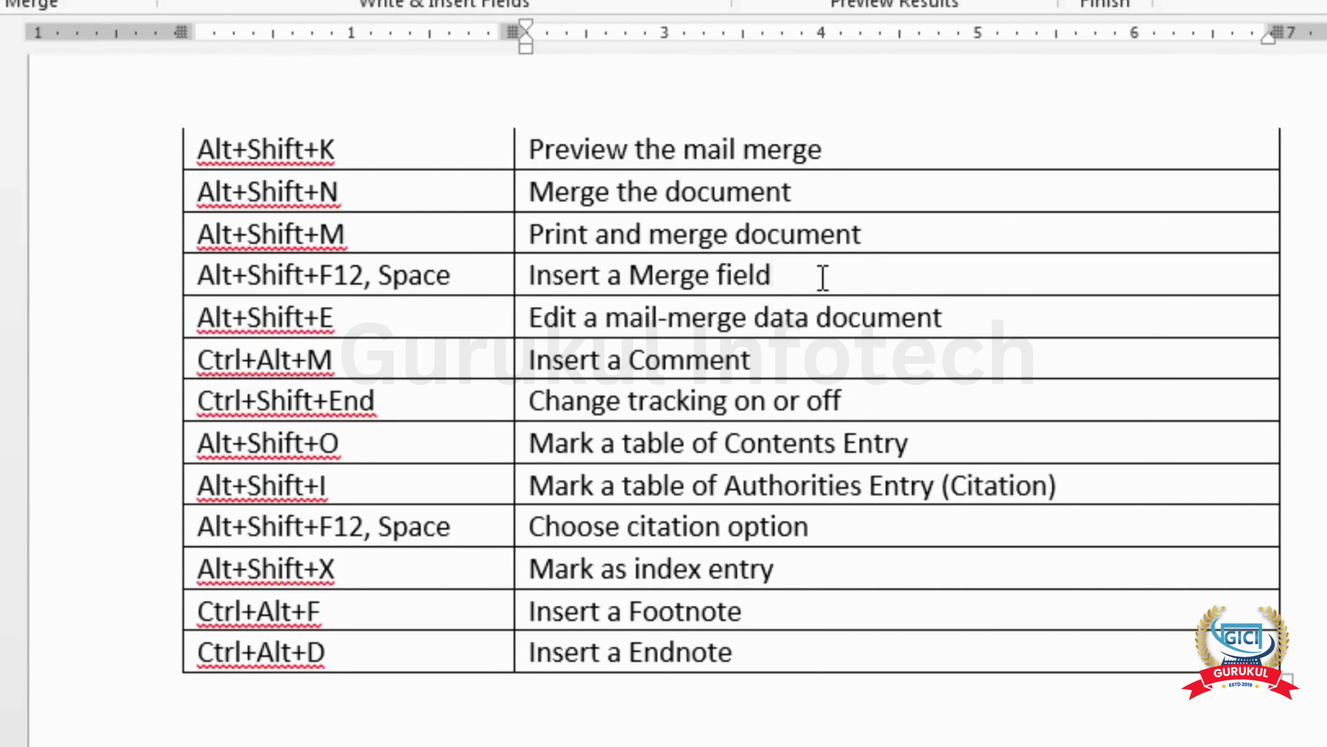
# Attach a comment reading "Dgsifs" to the word "Comment" in the "Insert a Comment" row and select the finished comment.
pyautogui.click(818, 361)
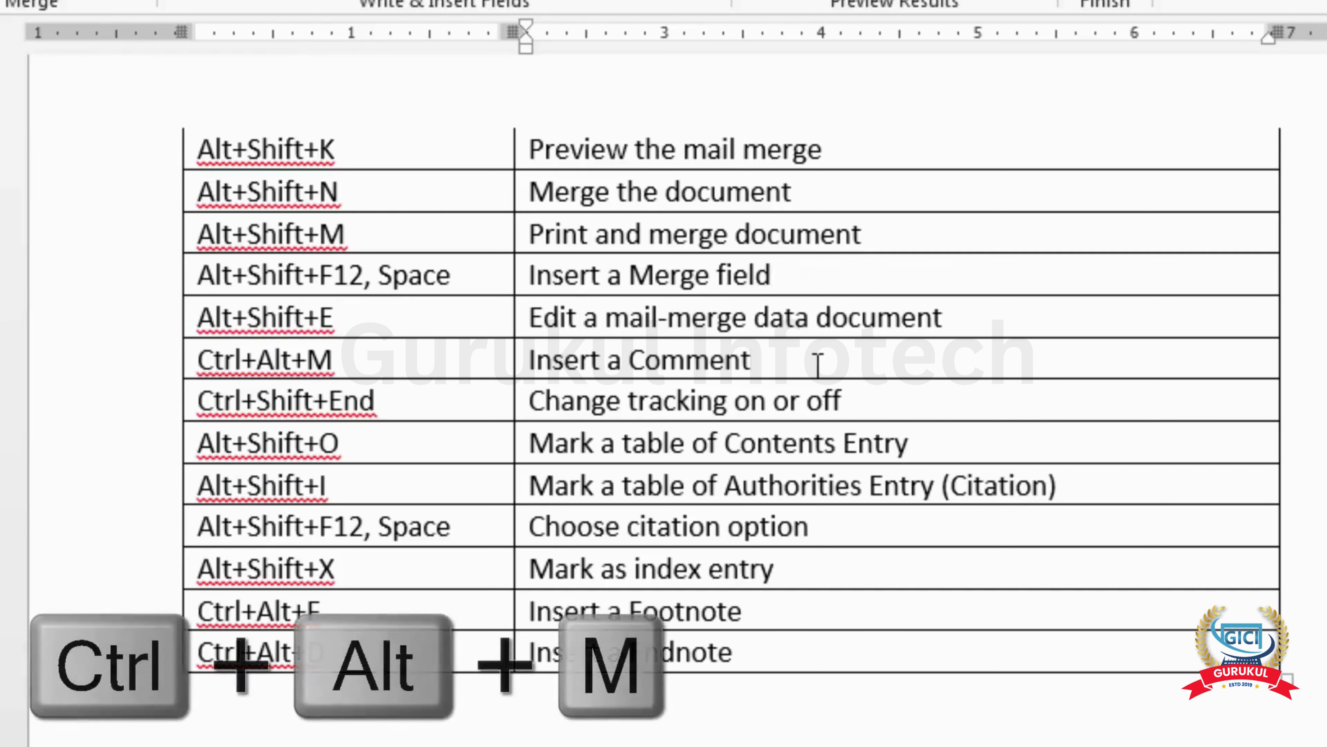
pyautogui.hotkey('ctrl', 'alt', 'm')
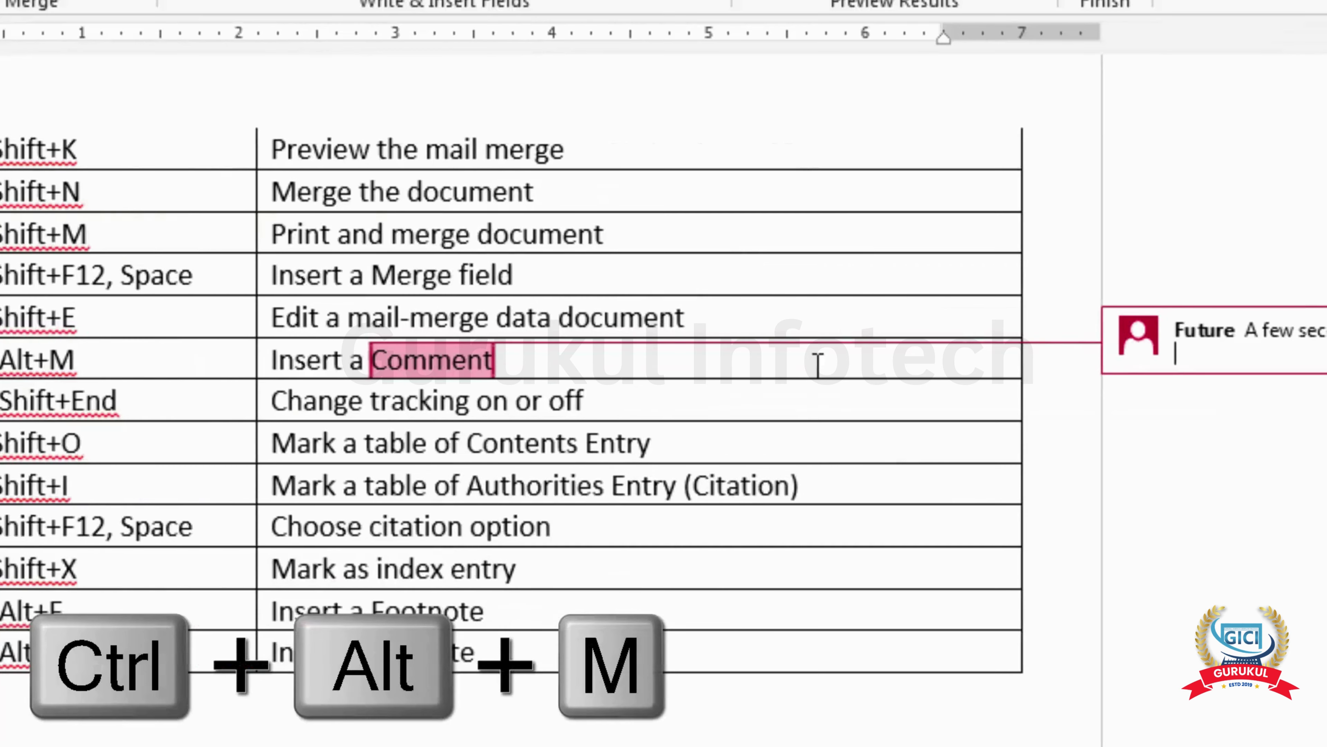
pyautogui.write('Dgsifs')
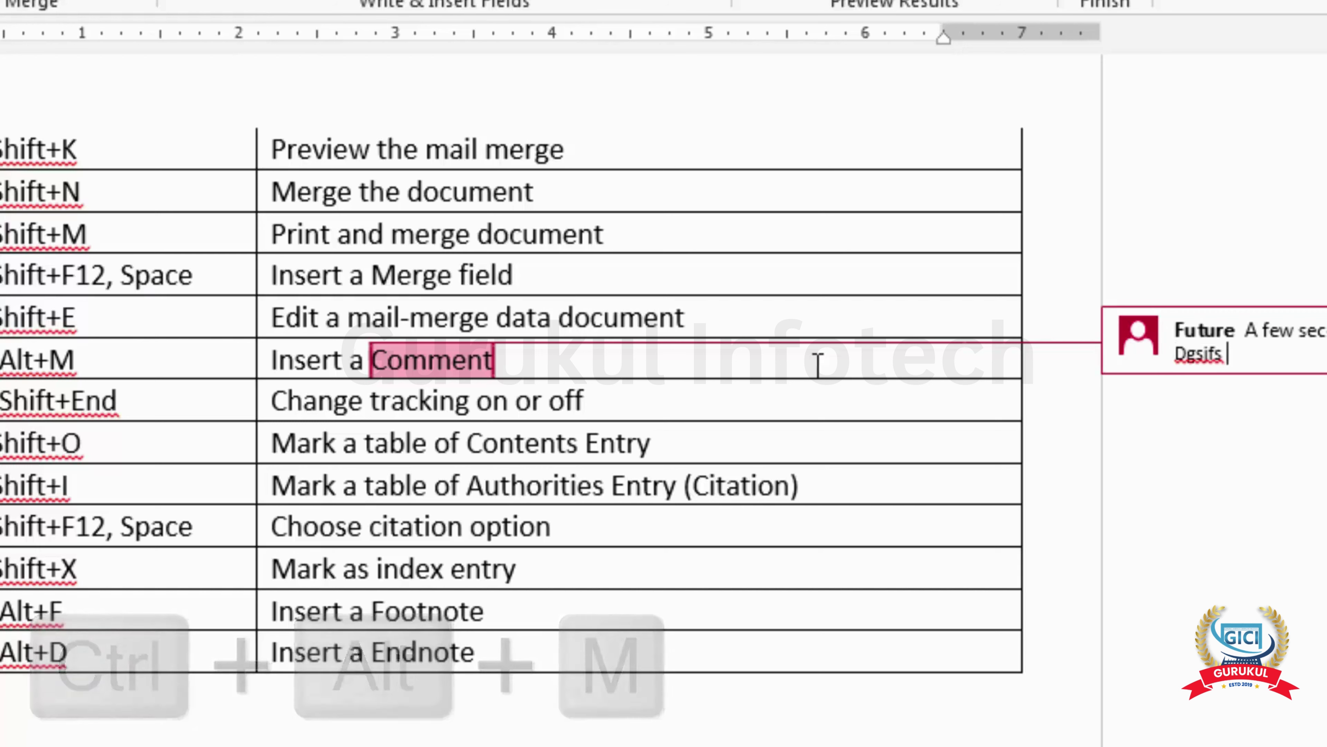
pyautogui.click(818, 364)
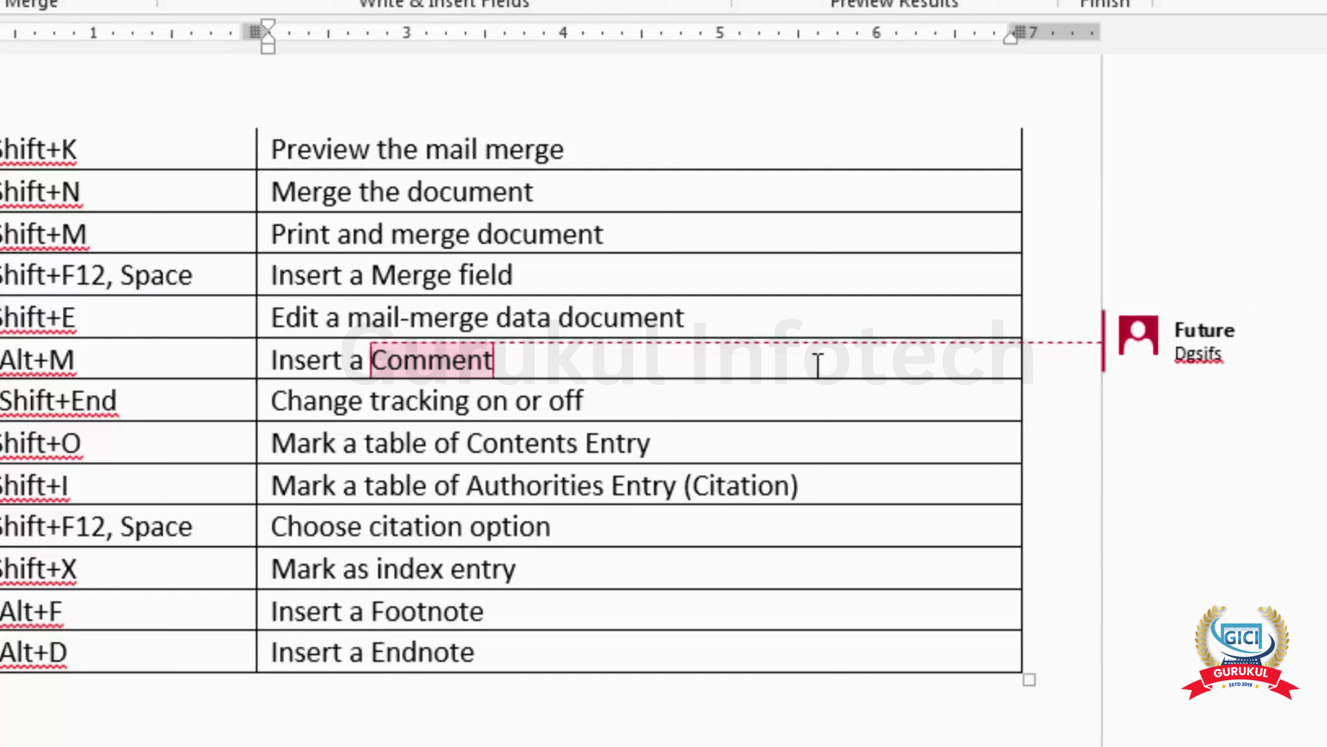
pyautogui.click(1296, 350)
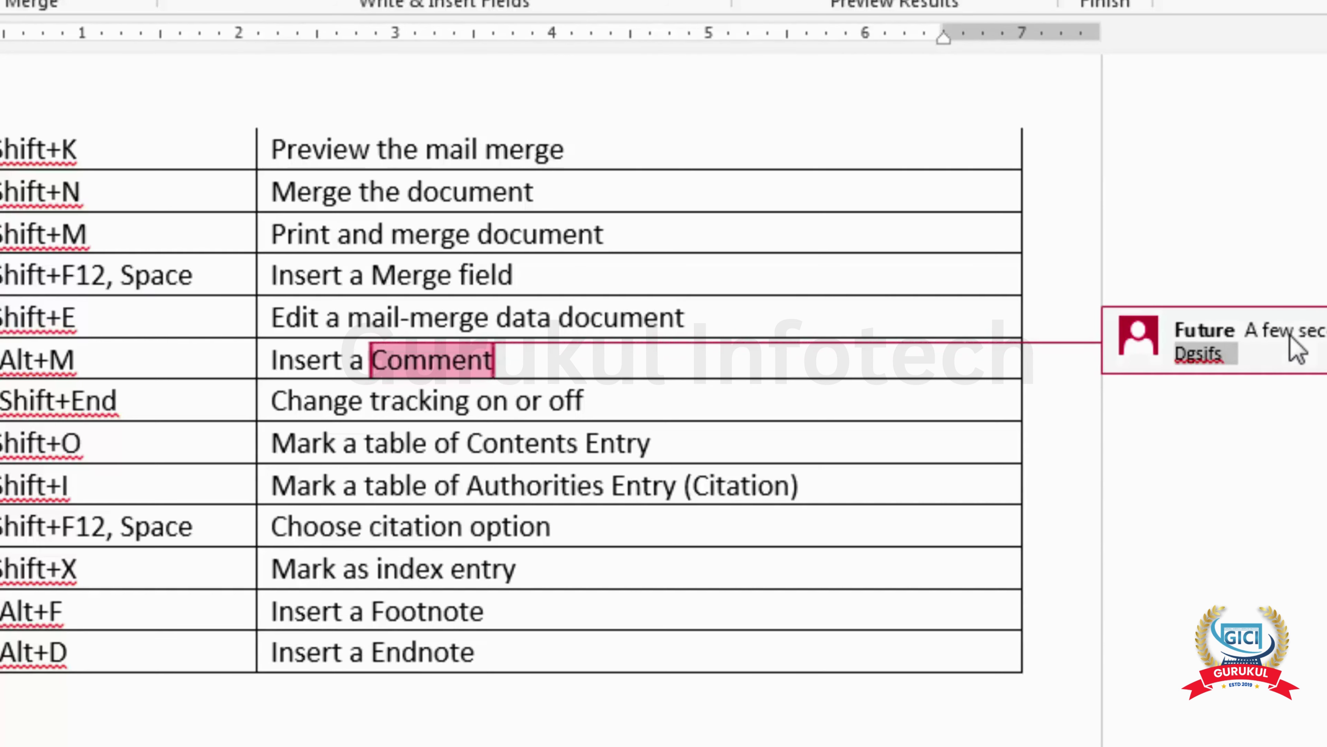